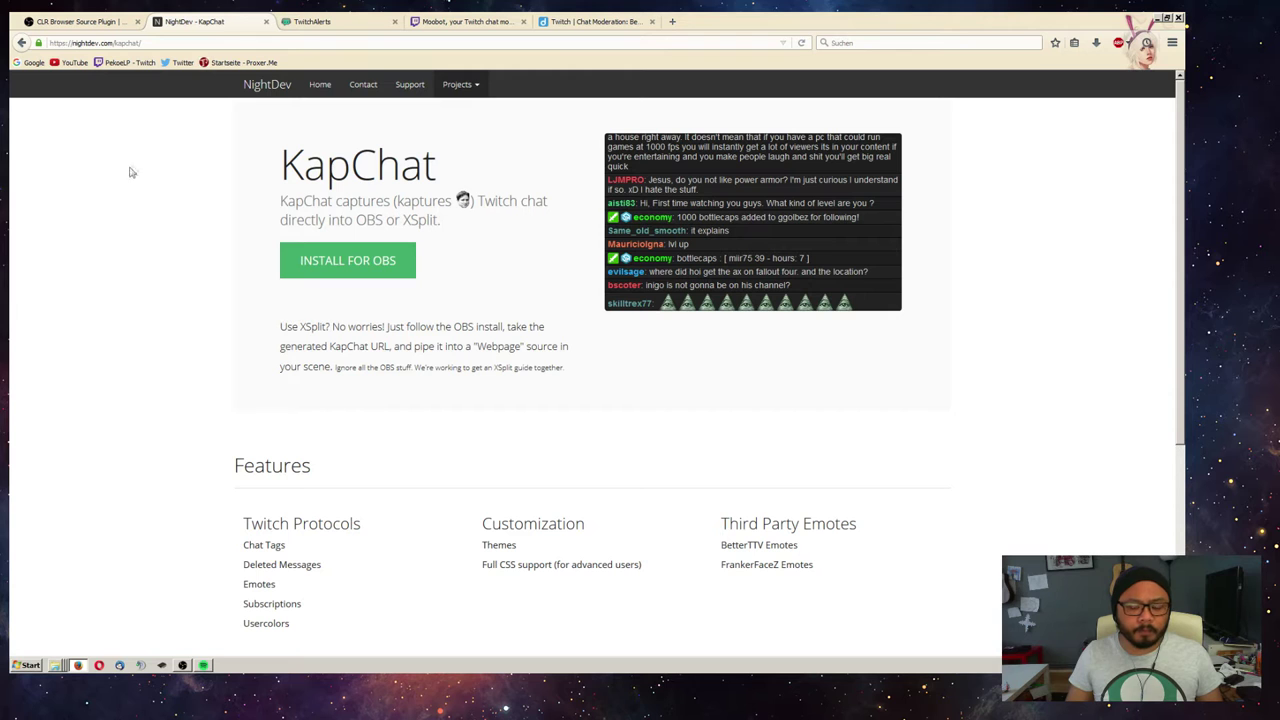
# - Look over the CLR Browser Source Plugin, KapChat and TwitchAlerts pages
pyautogui.click(72, 21)
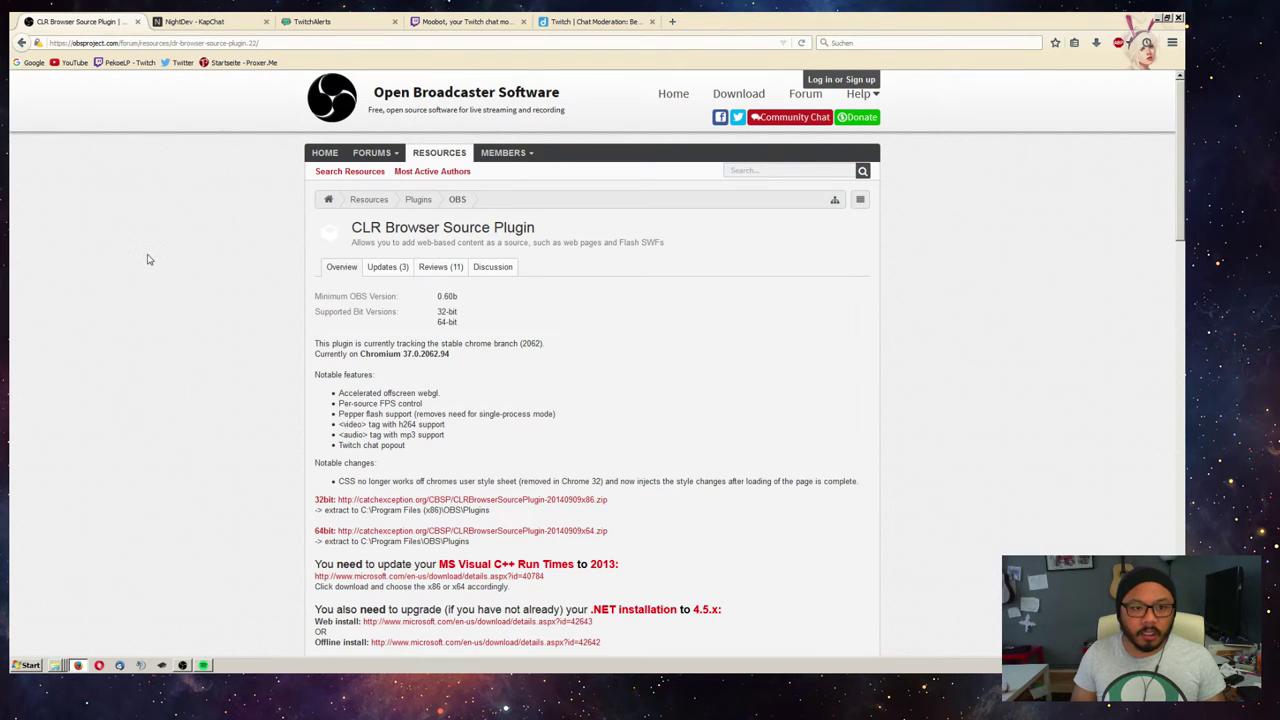
pyautogui.click(198, 21)
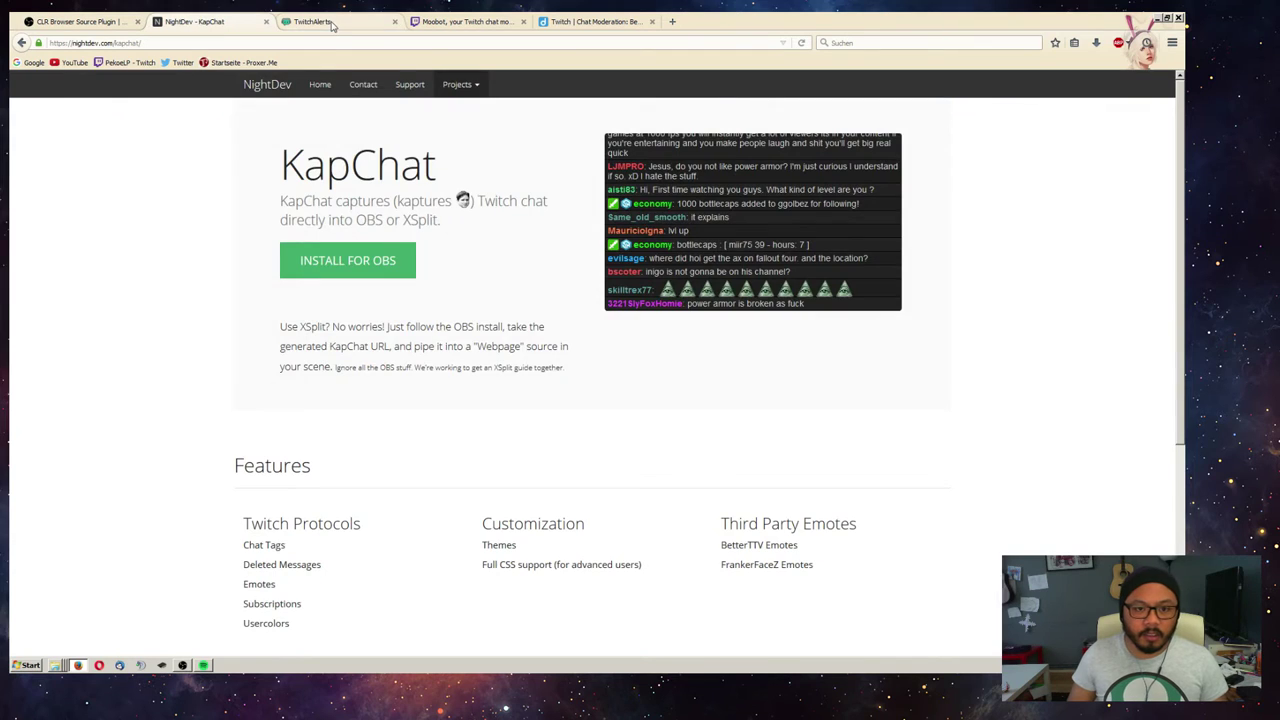
pyautogui.click(308, 22)
pyautogui.click(220, 22)
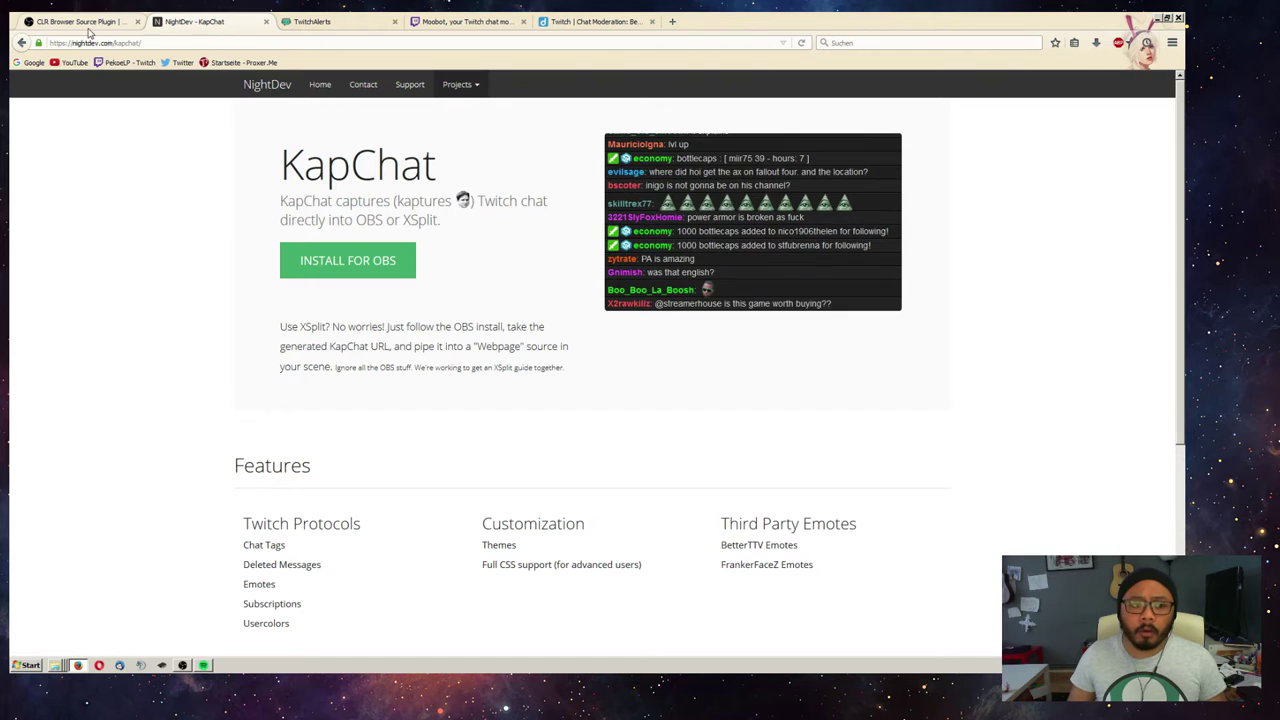
# - Review the CLR plugin's 32-bit and 64-bit downloads and its Visual C++ 2013 and .NET 4.5 requirements
pyautogui.click(88, 30)
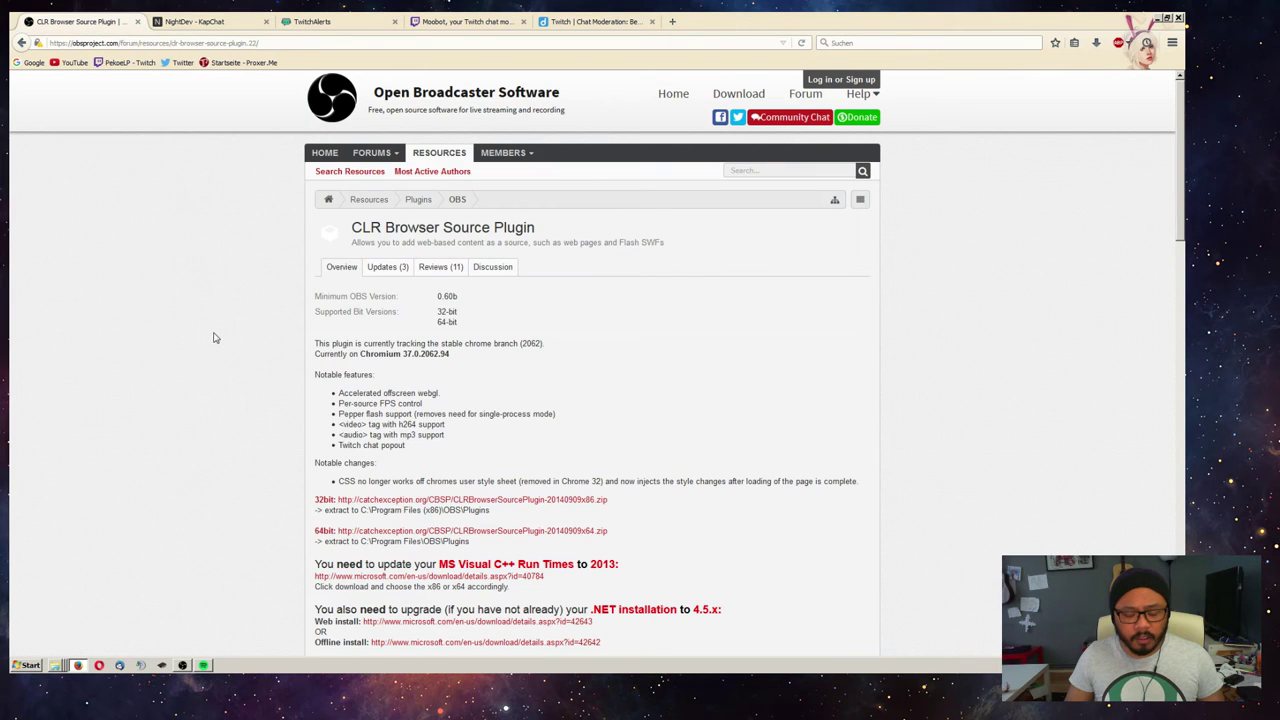
pyautogui.scroll(-3, 800, 425)
pyautogui.scroll(3, 900, 440)
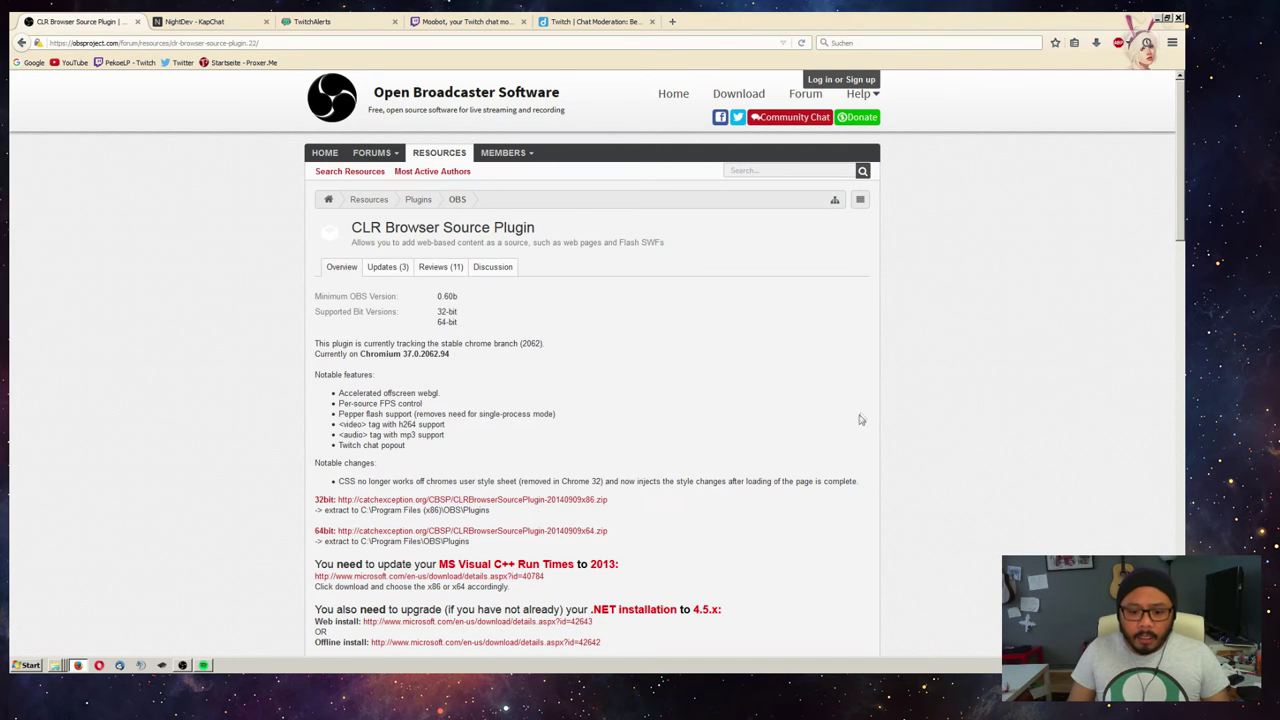
pyautogui.scroll(-3, 860, 420)
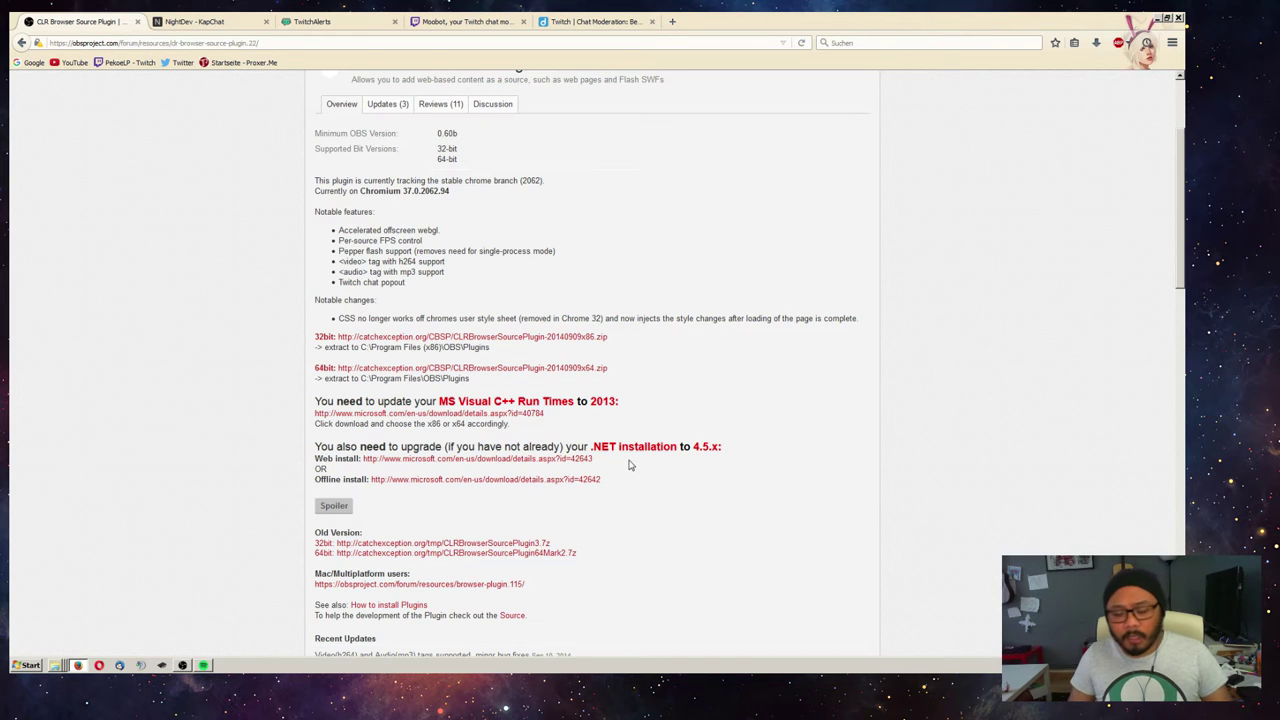
pyautogui.scroll(3, 790, 460)
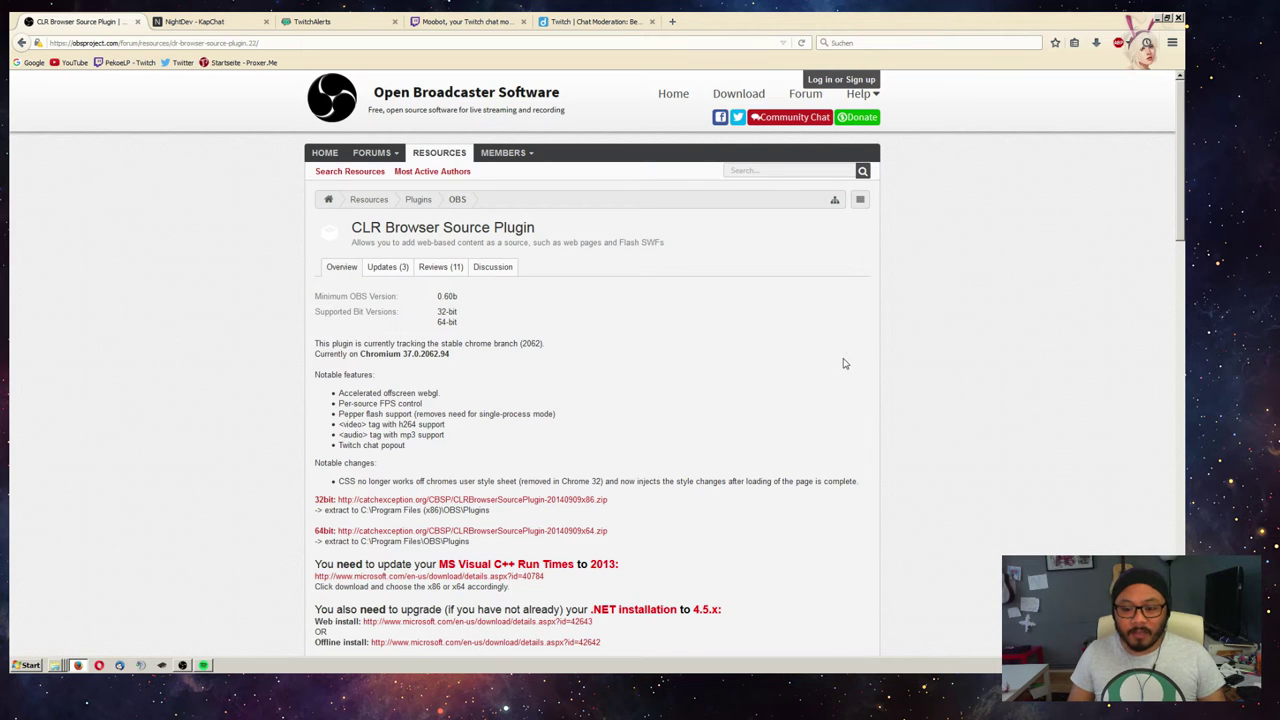
# - Return to the KapChat page, then minimize Firefox to reveal the desktop
pyautogui.click(198, 24)
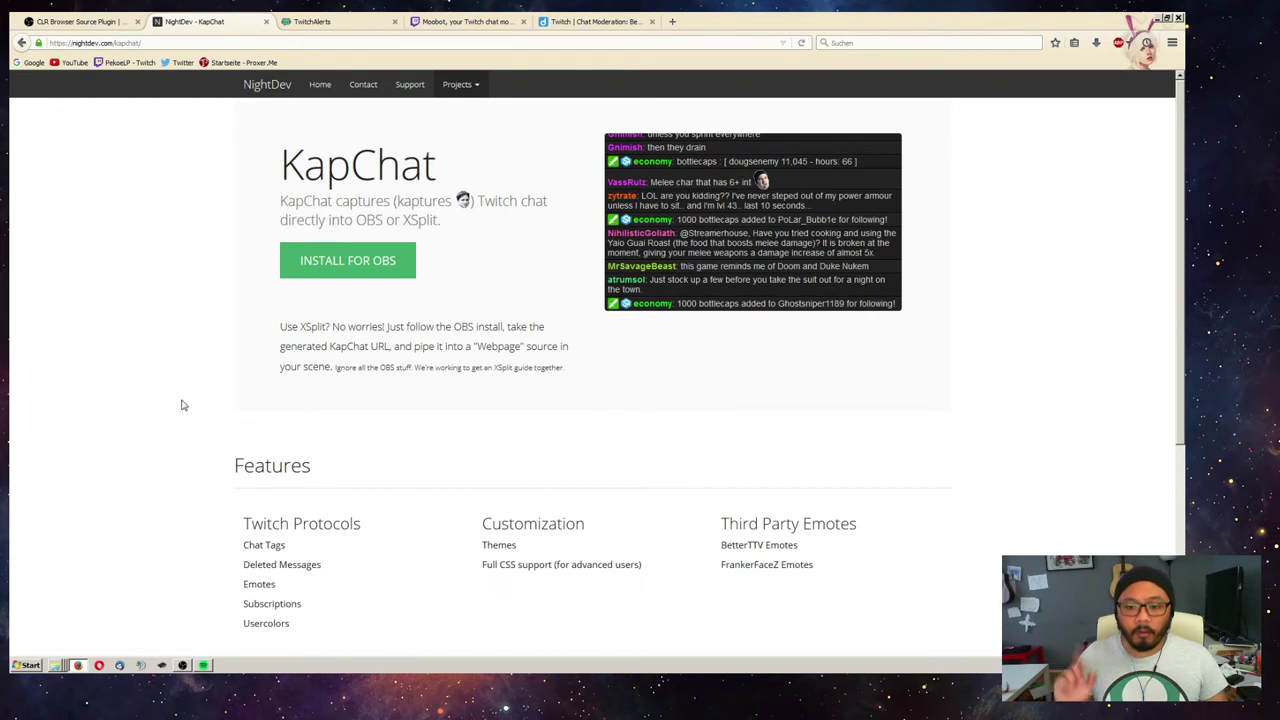
pyautogui.click(1157, 18)
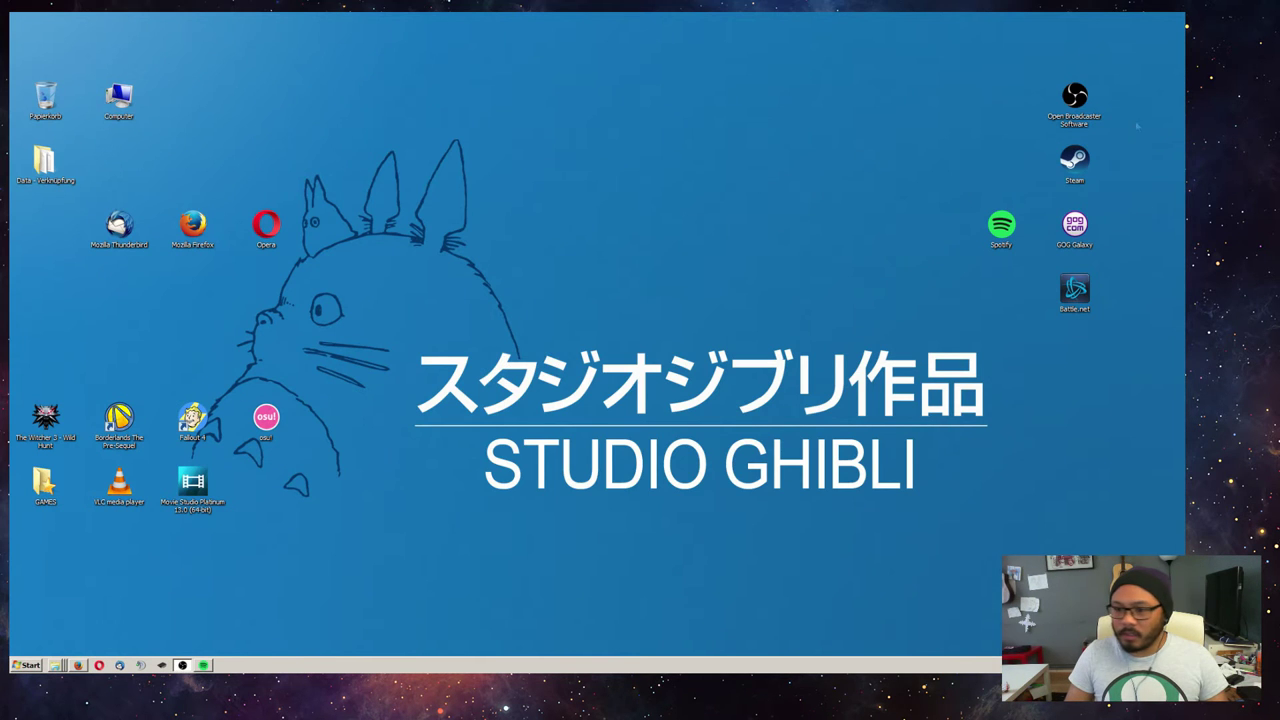
# - Restore the OBS window, move it left and make it slightly taller
pyautogui.click(182, 665)
pyautogui.moveTo(641, 81)
pyautogui.mouseDown()
pyautogui.moveTo(502, 96)
pyautogui.moveTo(504, 78)
pyautogui.mouseUp()
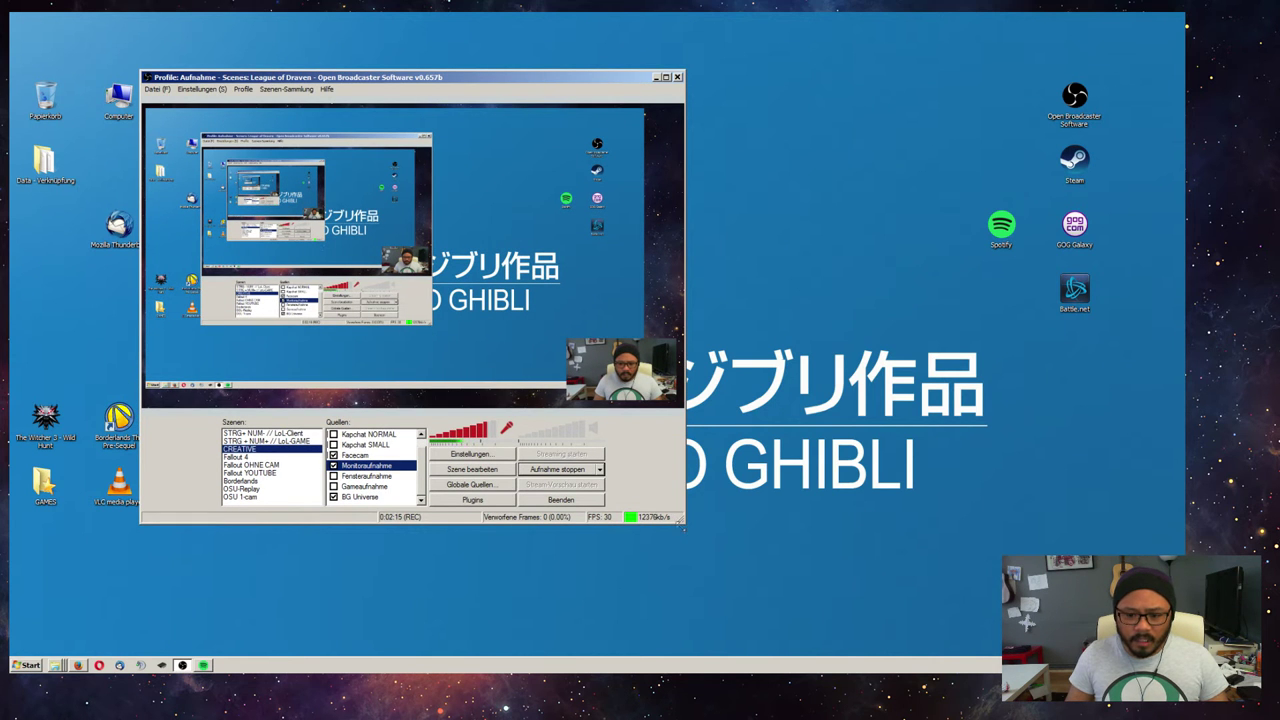
pyautogui.moveTo(681, 526); pyautogui.dragTo(683, 543)
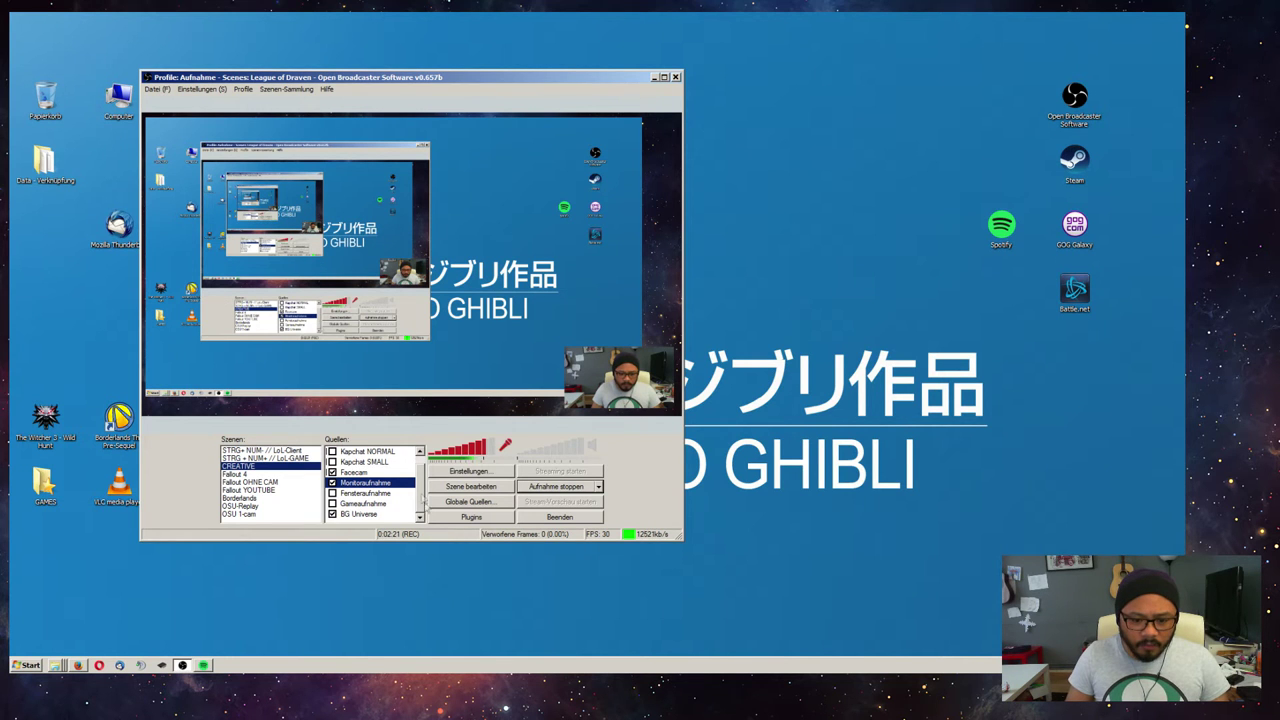
# - Add a CLR Browser source to the scene, keeping the proposed name 'CLR Browser'
pyautogui.rightClick(397, 456)
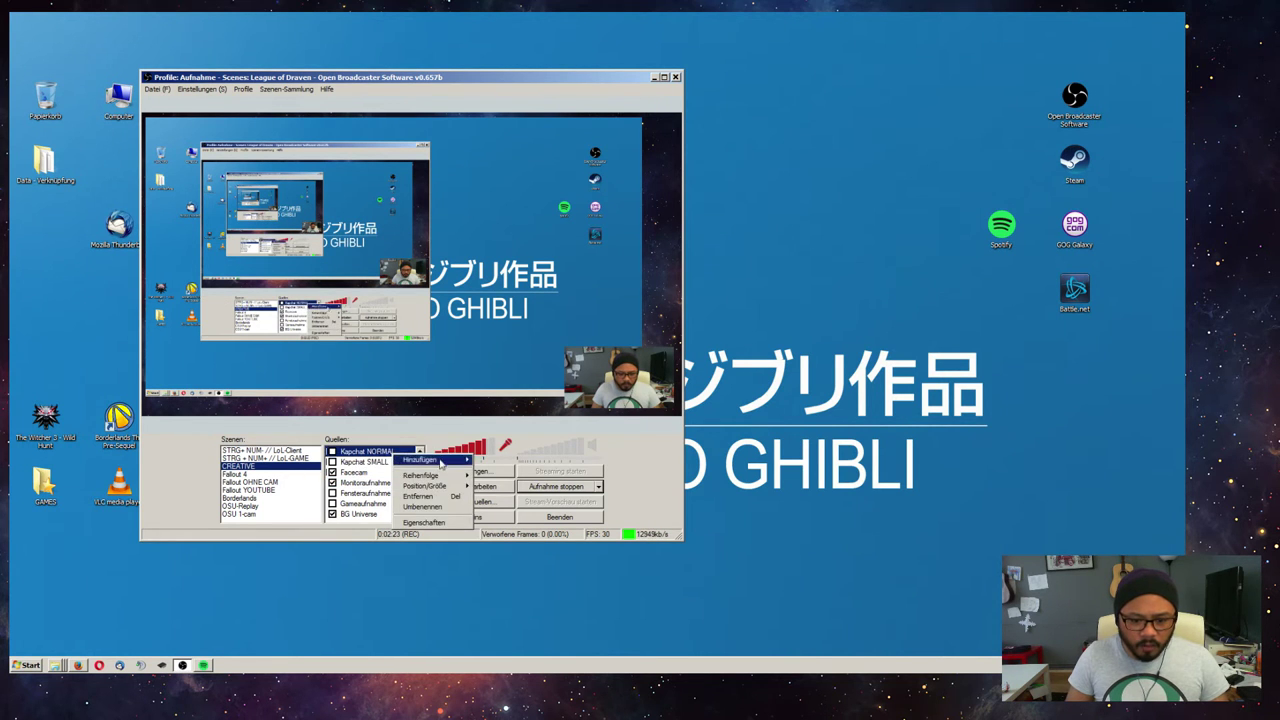
pyautogui.moveTo(443, 463)
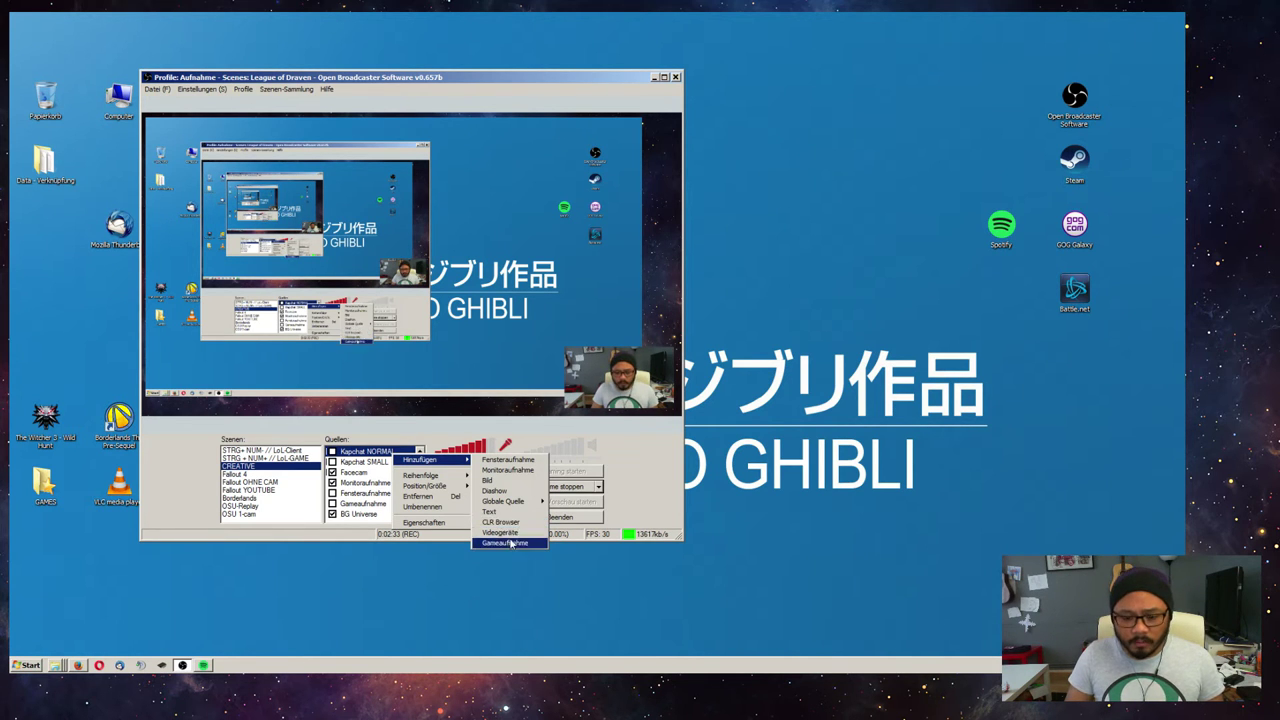
pyautogui.click(500, 523)
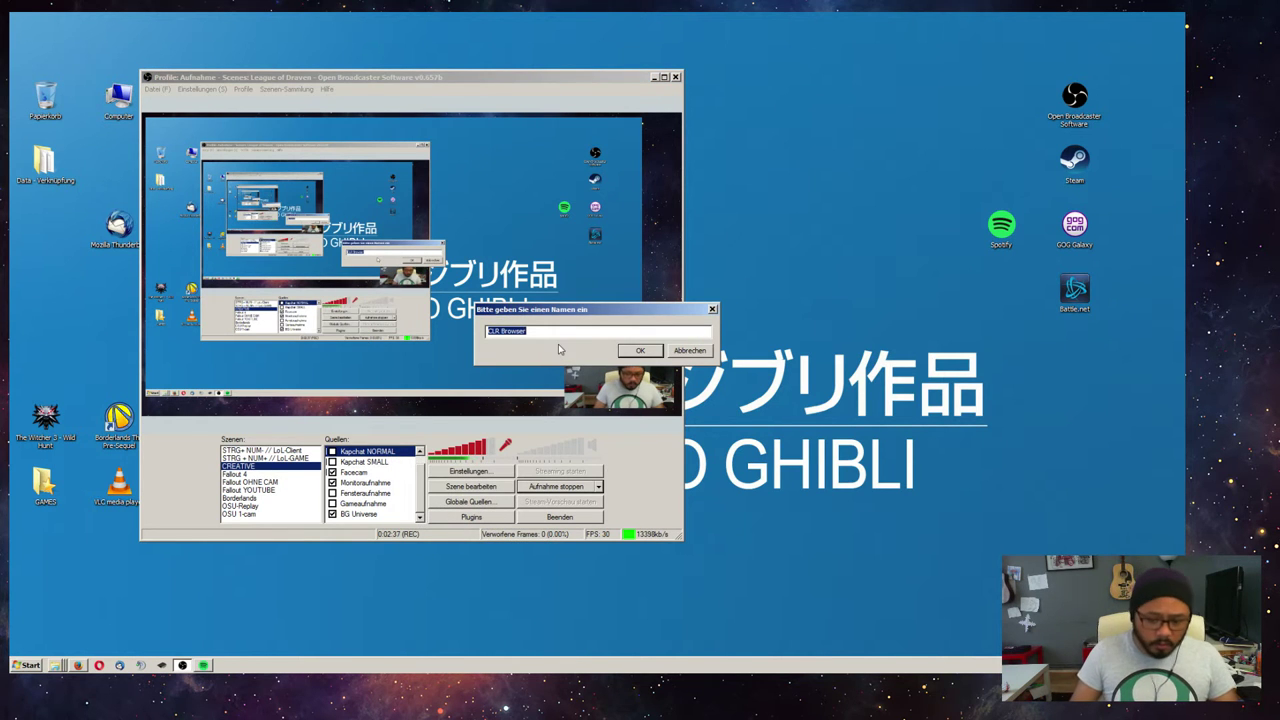
pyautogui.click(641, 351)
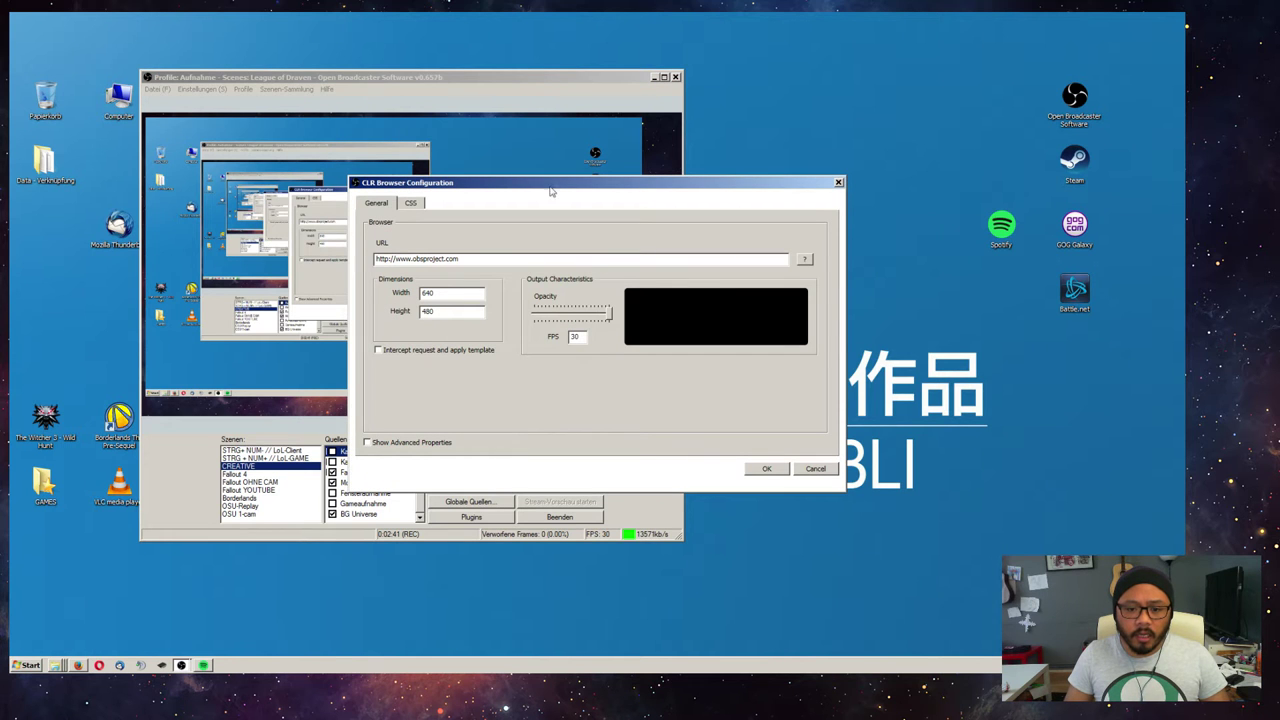
# - Compare the CLR Browser source's General and CSS settings tabs
pyautogui.moveTo(549, 186); pyautogui.dragTo(728, 240)
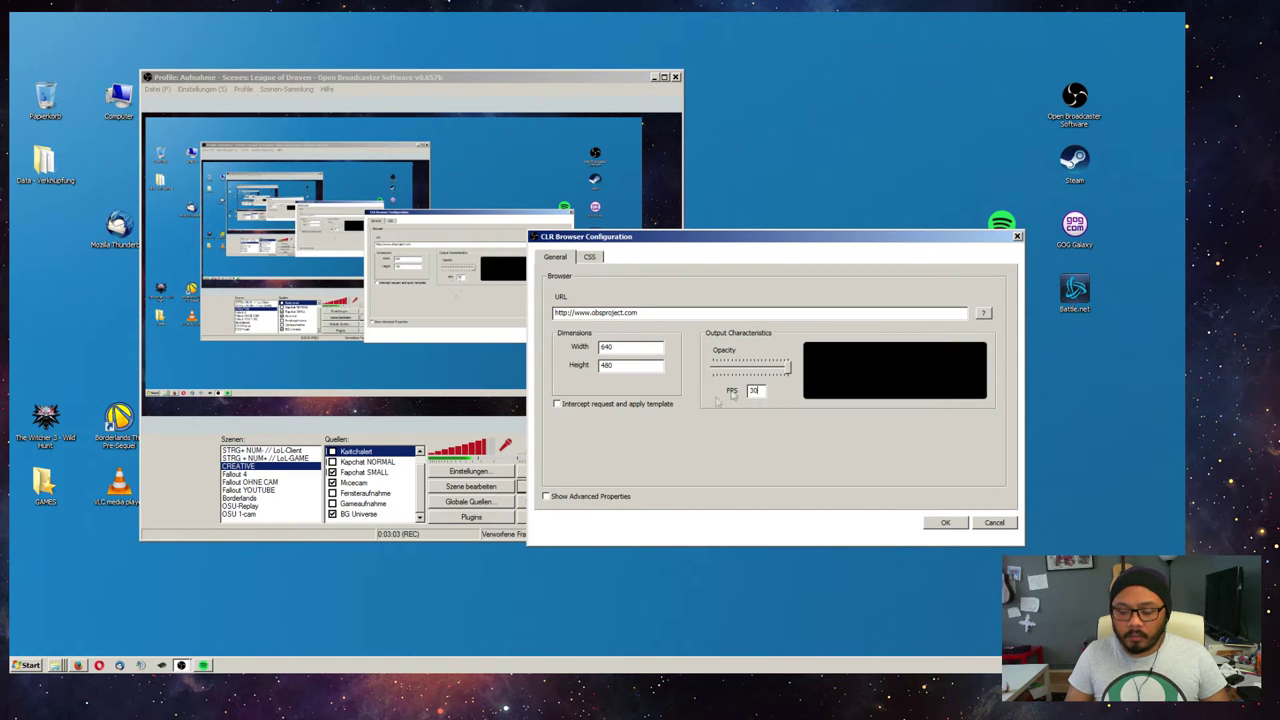
pyautogui.click(593, 258)
pyautogui.click(555, 258)
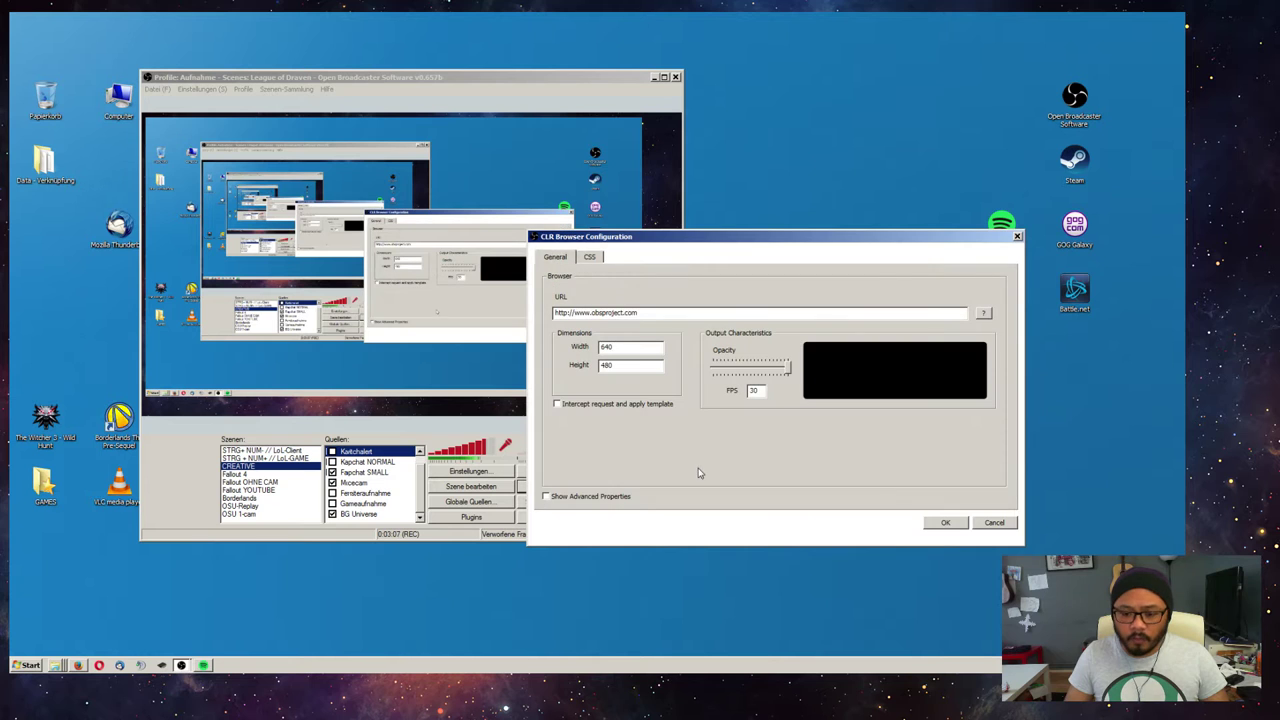
pyautogui.click(590, 257)
pyautogui.click(566, 258)
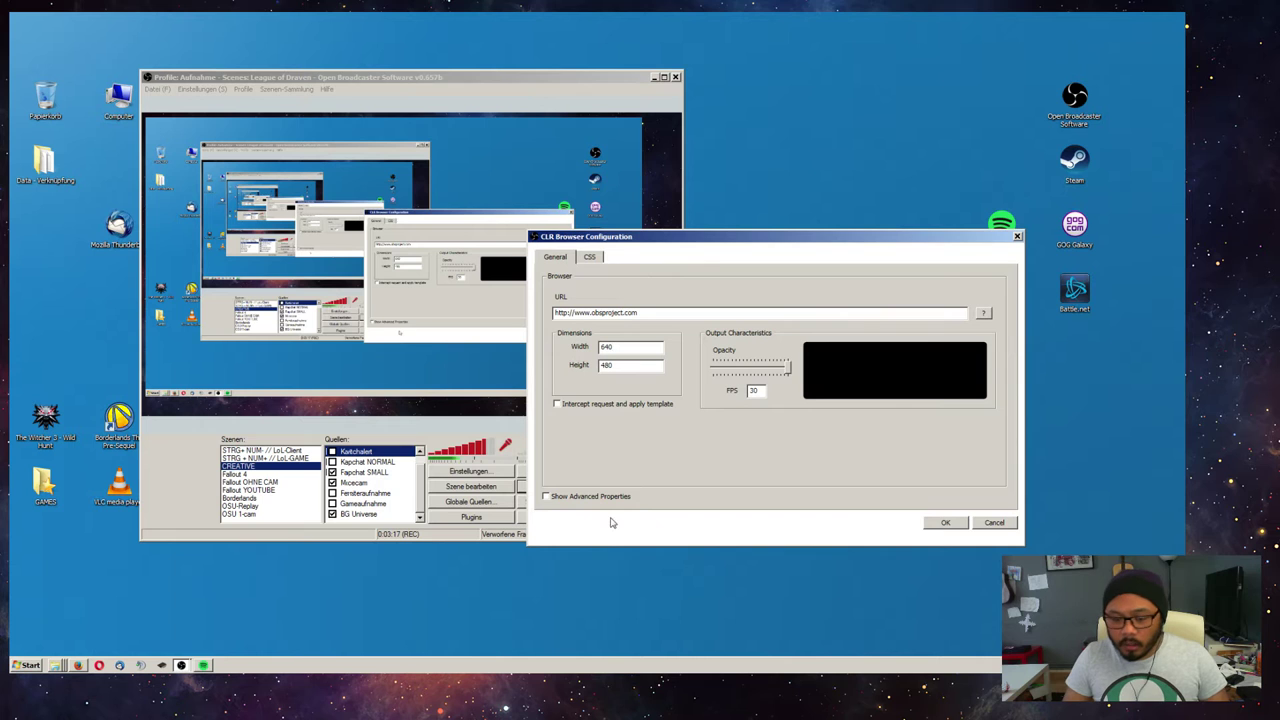
# - Check the Advanced properties via Show Advanced Properties, turn it back off, and close the dialog
pyautogui.click(566, 500)
pyautogui.click(630, 258)
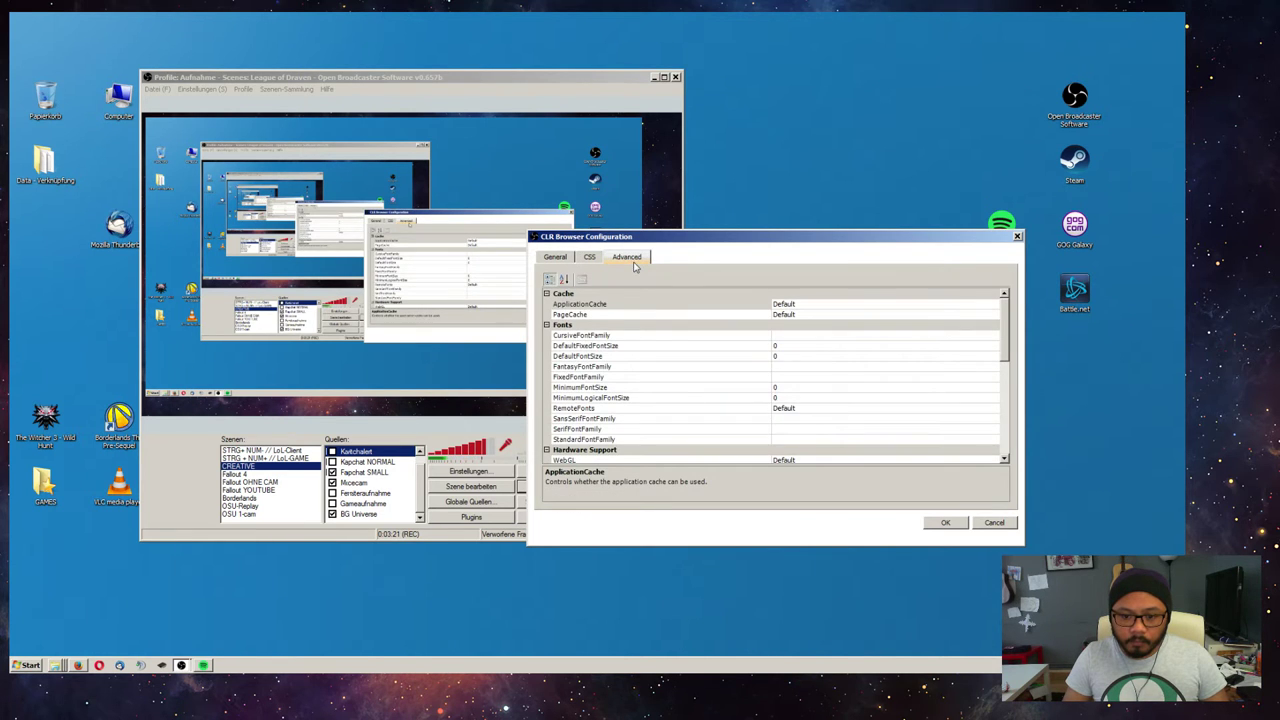
pyautogui.moveTo(1005, 316)
pyautogui.mouseDown()
pyautogui.moveTo(1025, 452)
pyautogui.moveTo(1022, 303)
pyautogui.mouseUp()
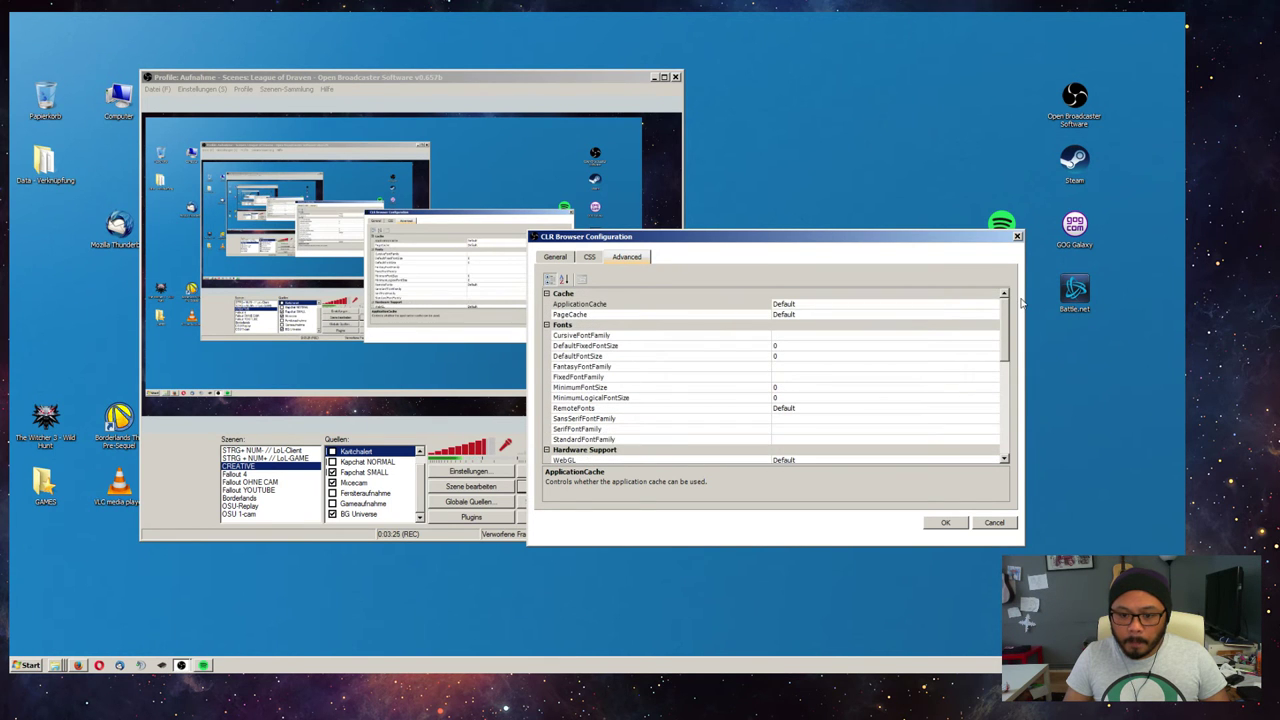
pyautogui.moveTo(1022, 303)
pyautogui.mouseDown()
pyautogui.moveTo(1017, 420)
pyautogui.moveTo(1020, 300)
pyautogui.mouseUp()
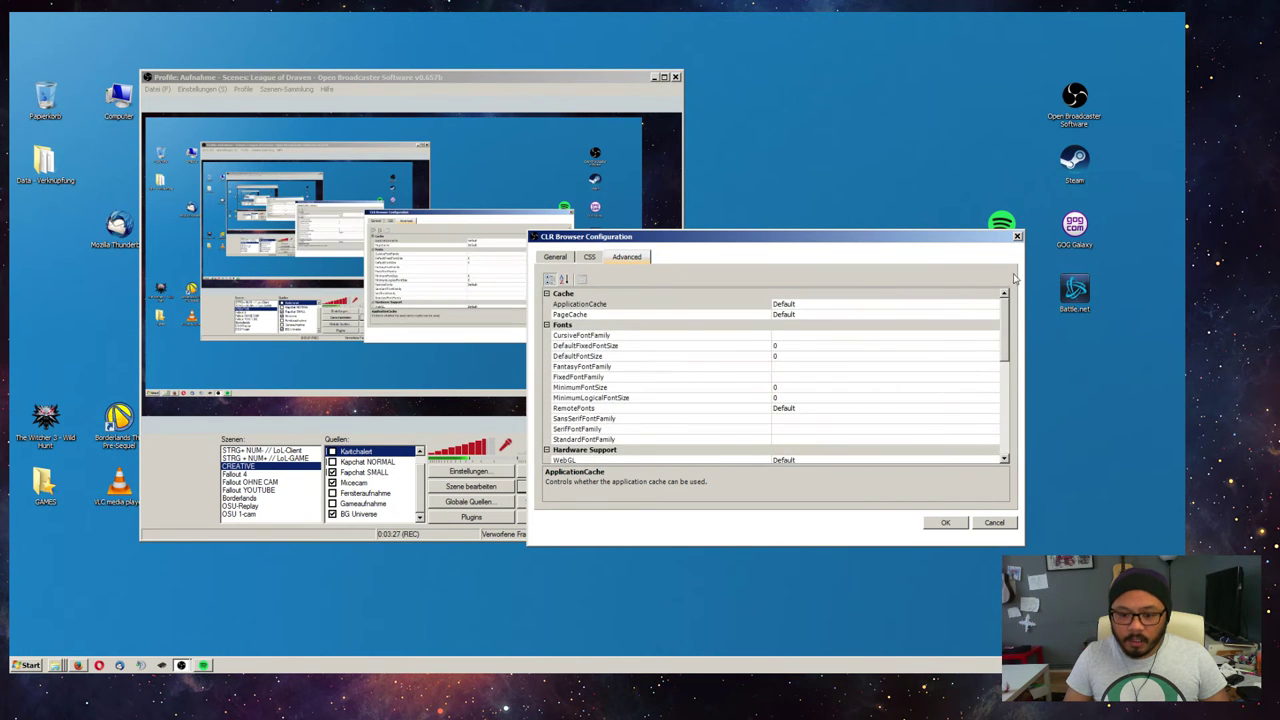
pyautogui.click(556, 258)
pyautogui.click(563, 500)
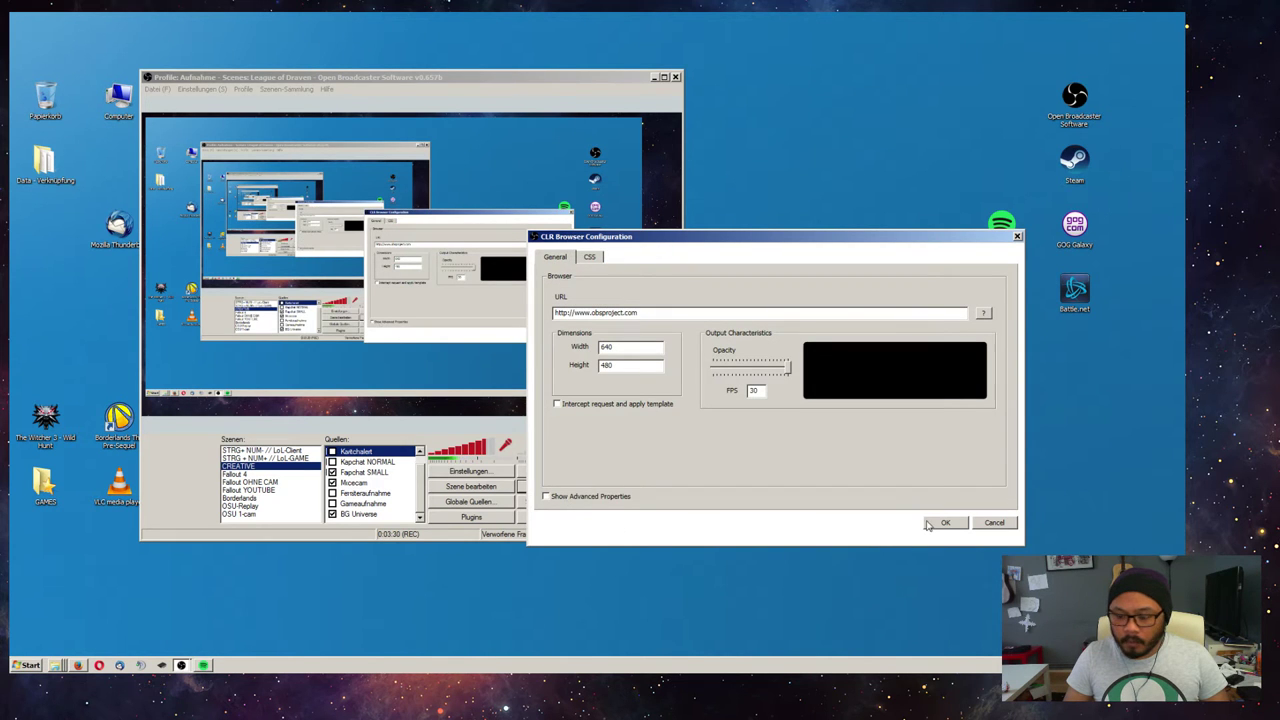
pyautogui.click(1004, 527)
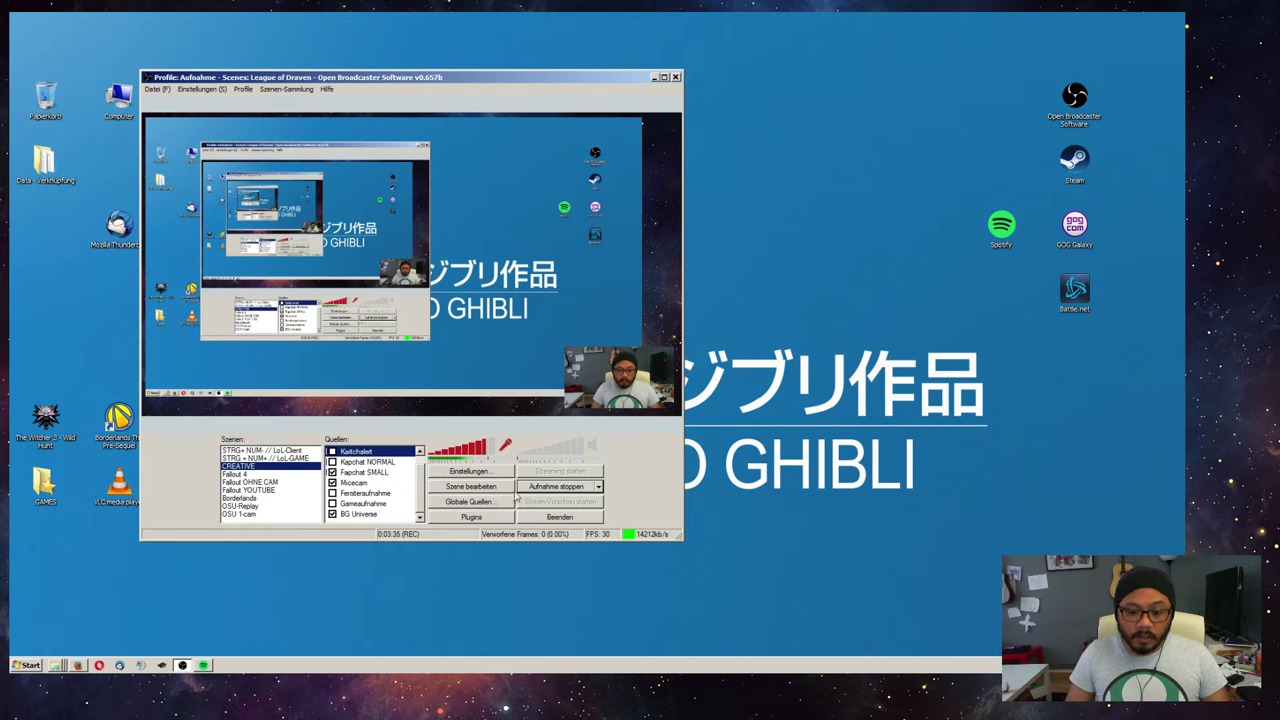
# - Browse the Globale Quellen list and its addable source types, then close it and minimize OBS
pyautogui.click(476, 502)
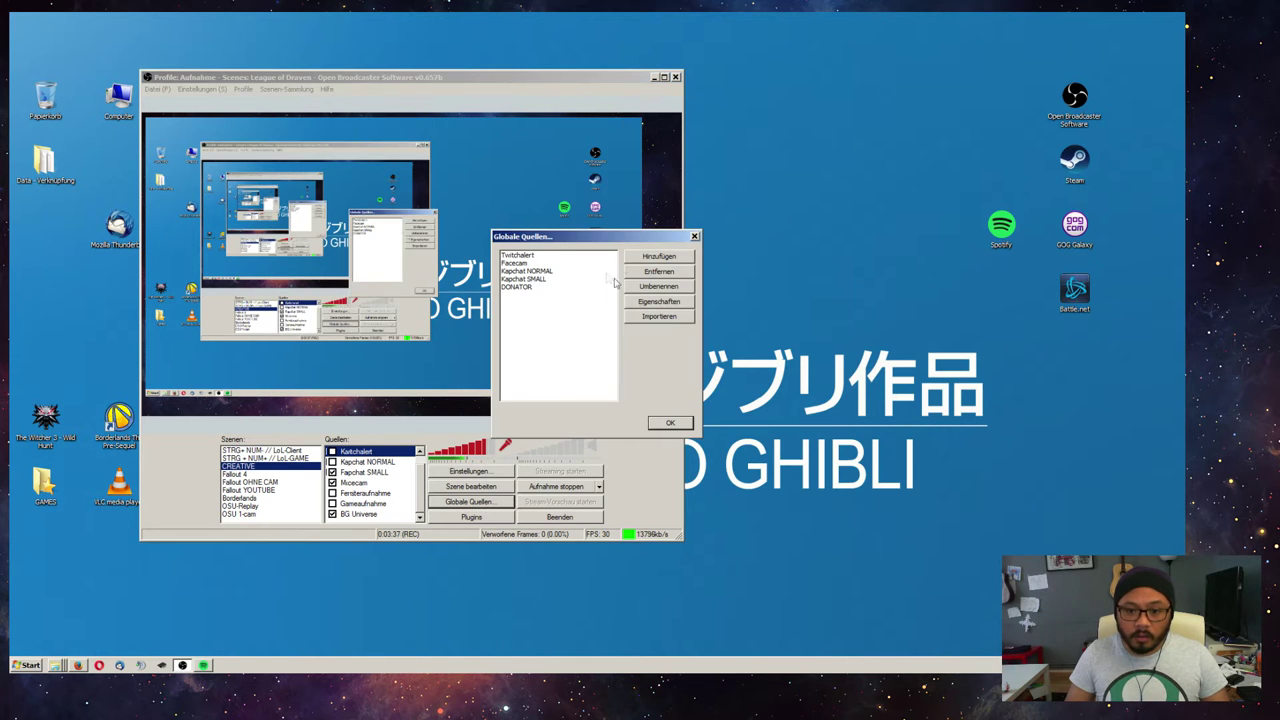
pyautogui.click(669, 258)
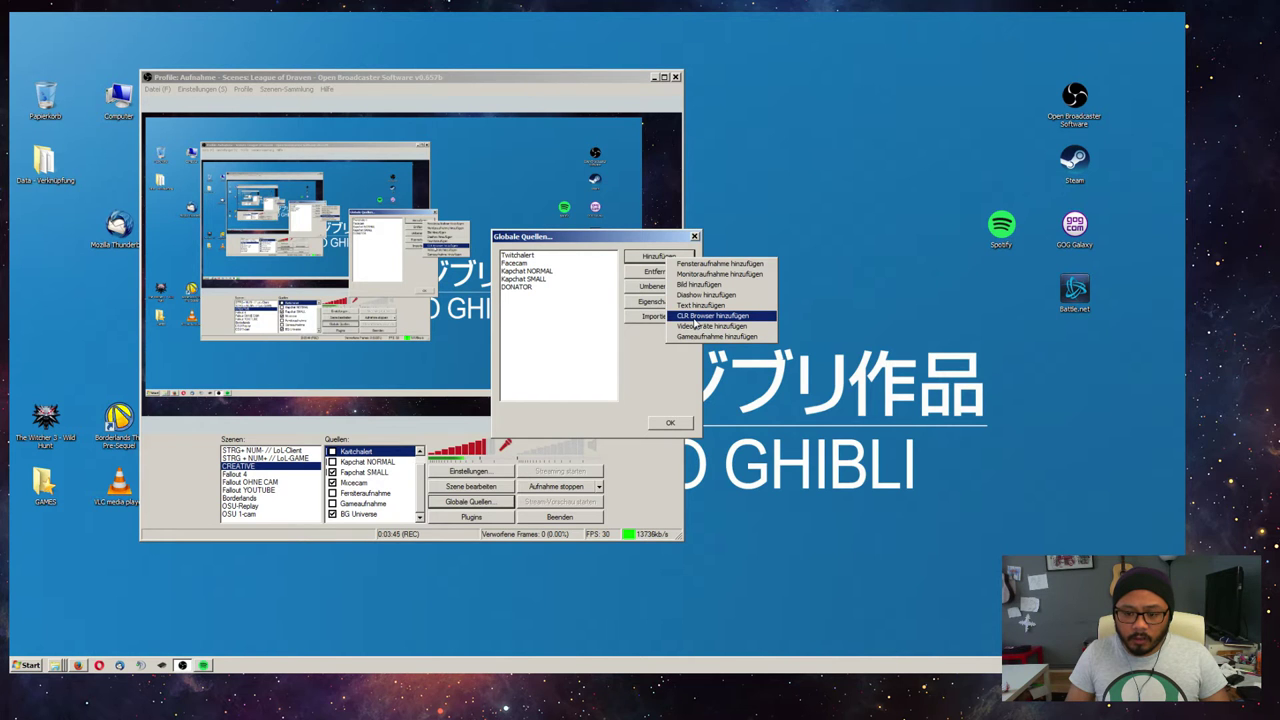
pyautogui.press('Escape')
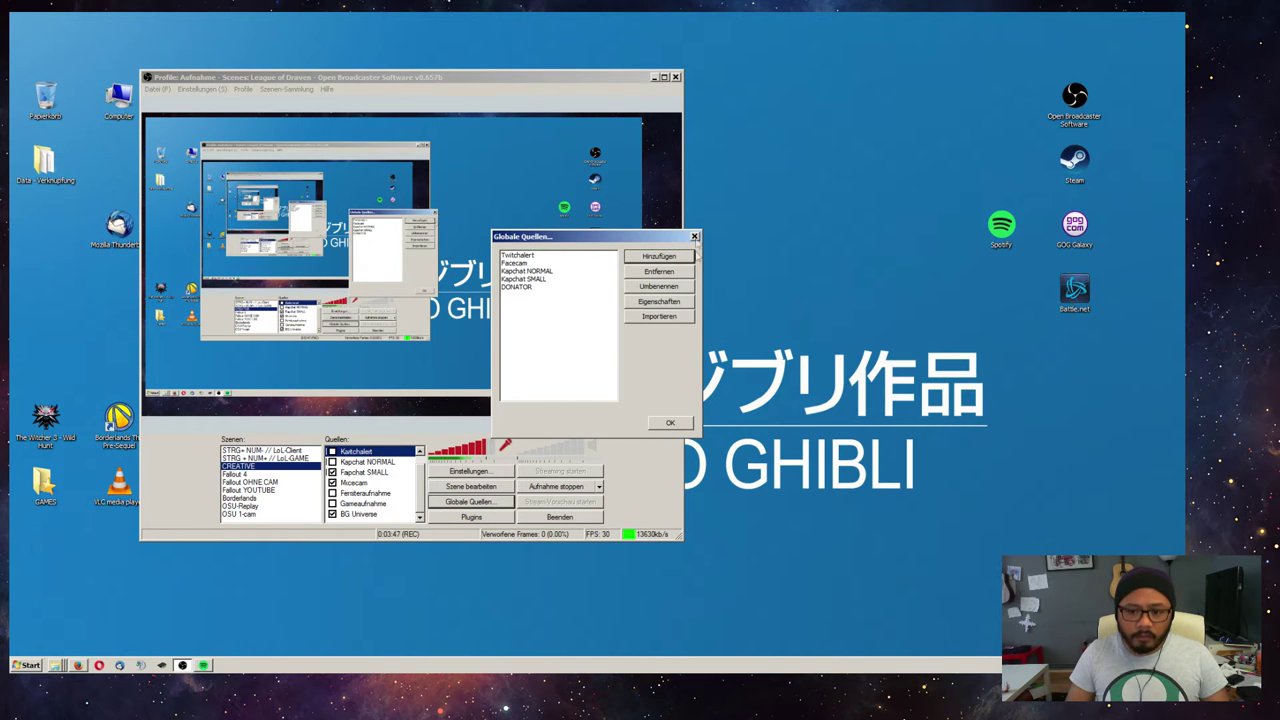
pyautogui.click(694, 236)
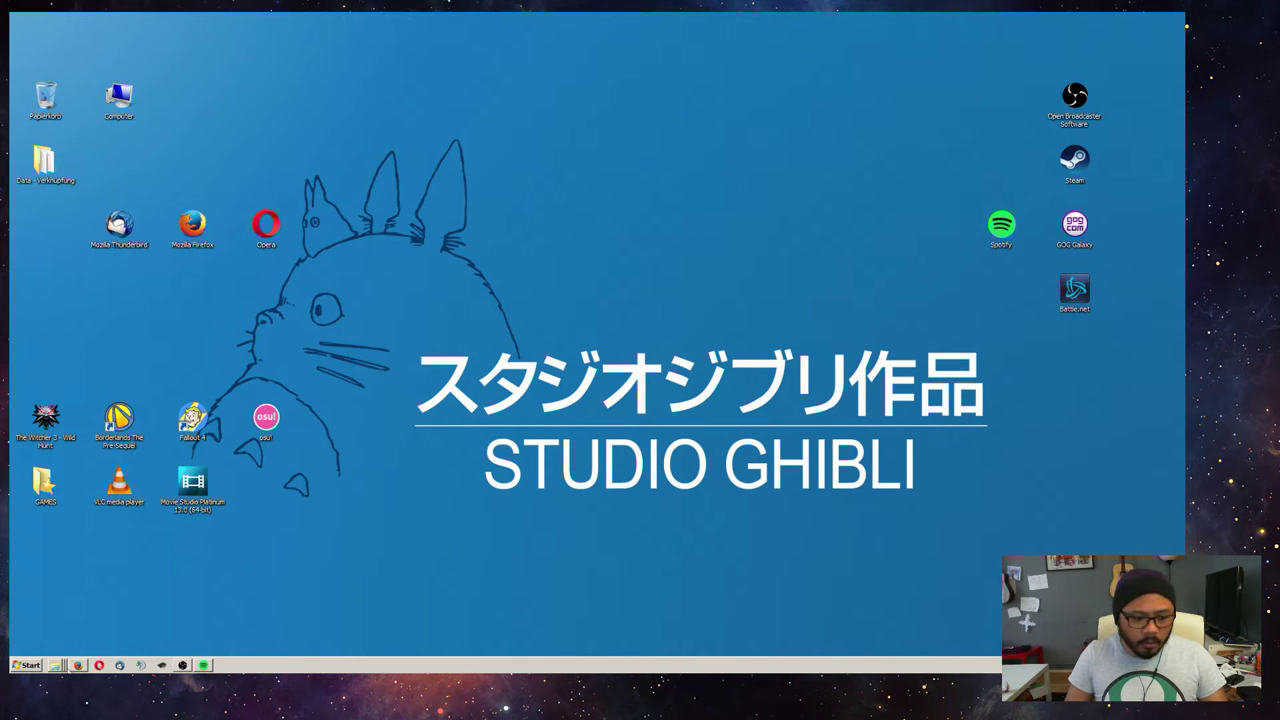
pyautogui.click(79, 665)
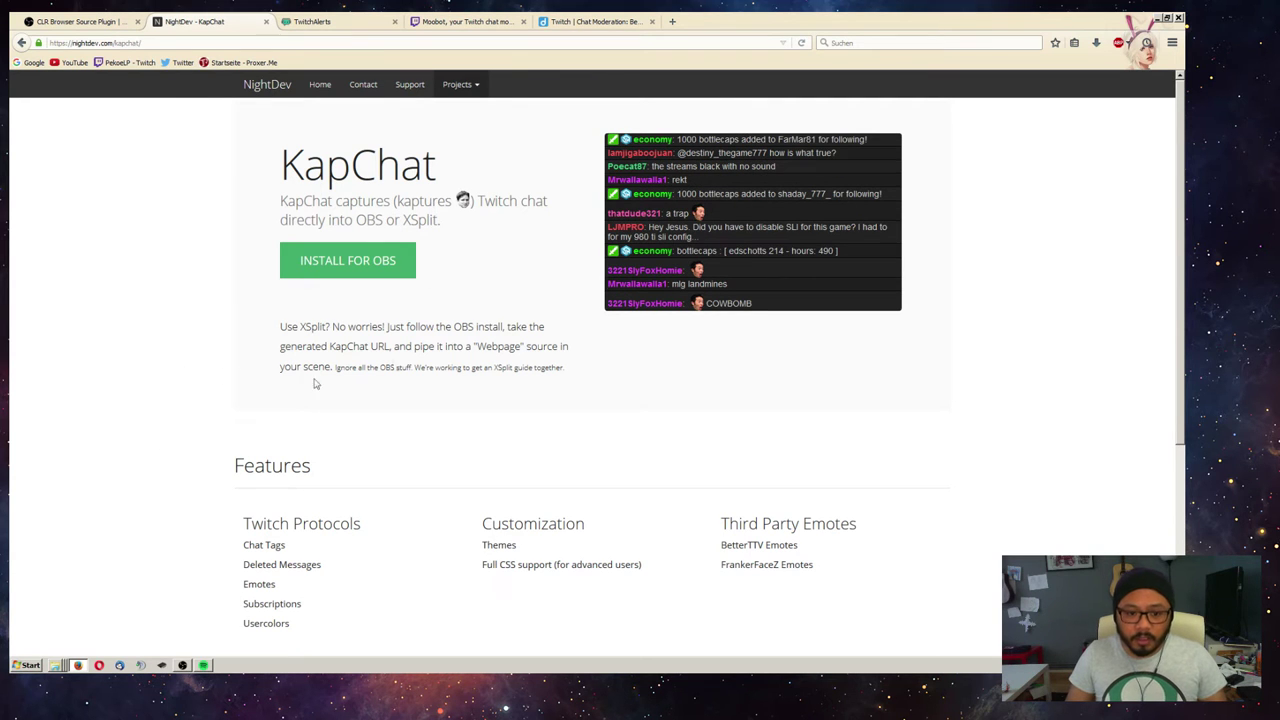
# - Download the CLR plugin from KapChat, saving clrbrowser4_repack.zip into the OBS-CLR-Browser folder
pyautogui.click(350, 277)
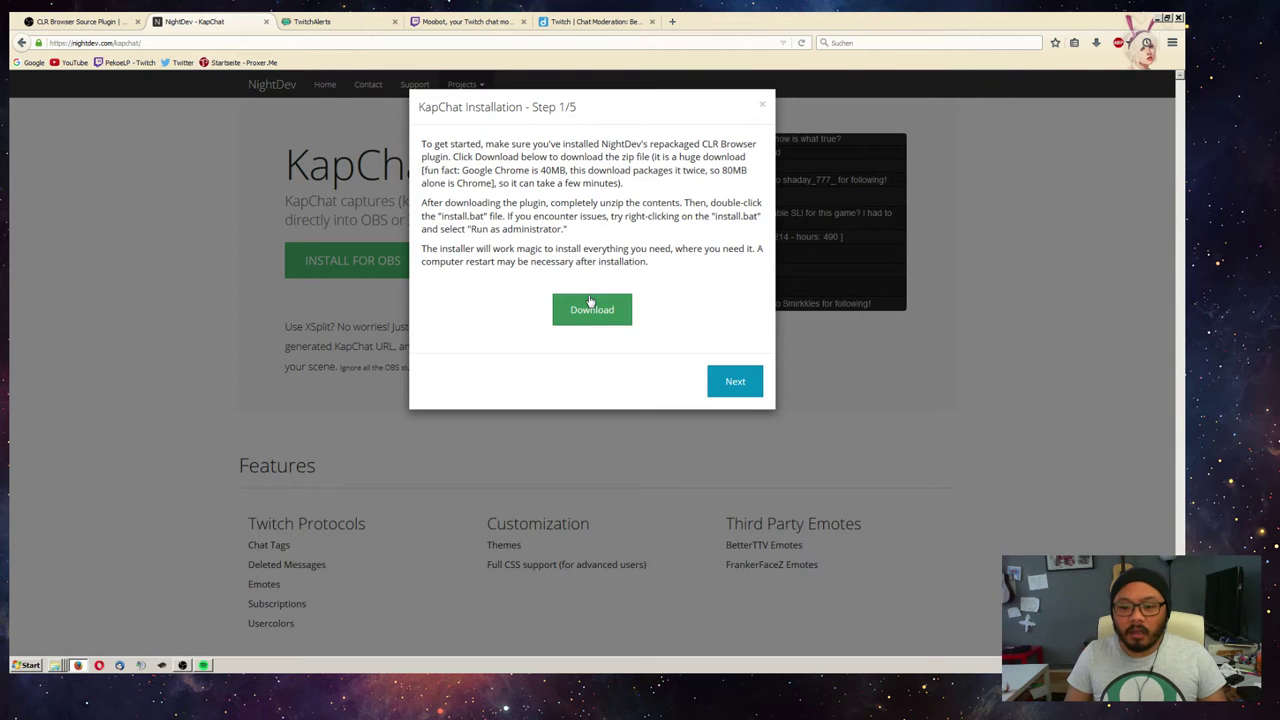
pyautogui.click(586, 316)
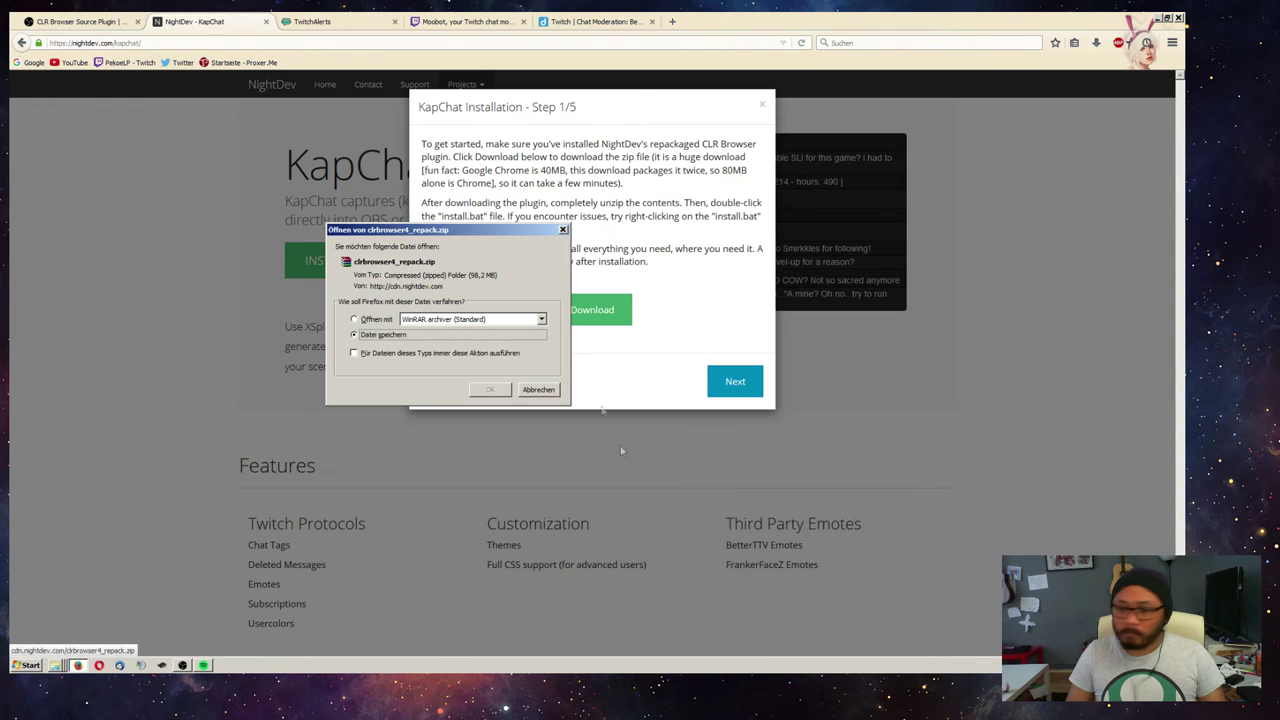
pyautogui.moveTo(474, 238); pyautogui.dragTo(490, 274)
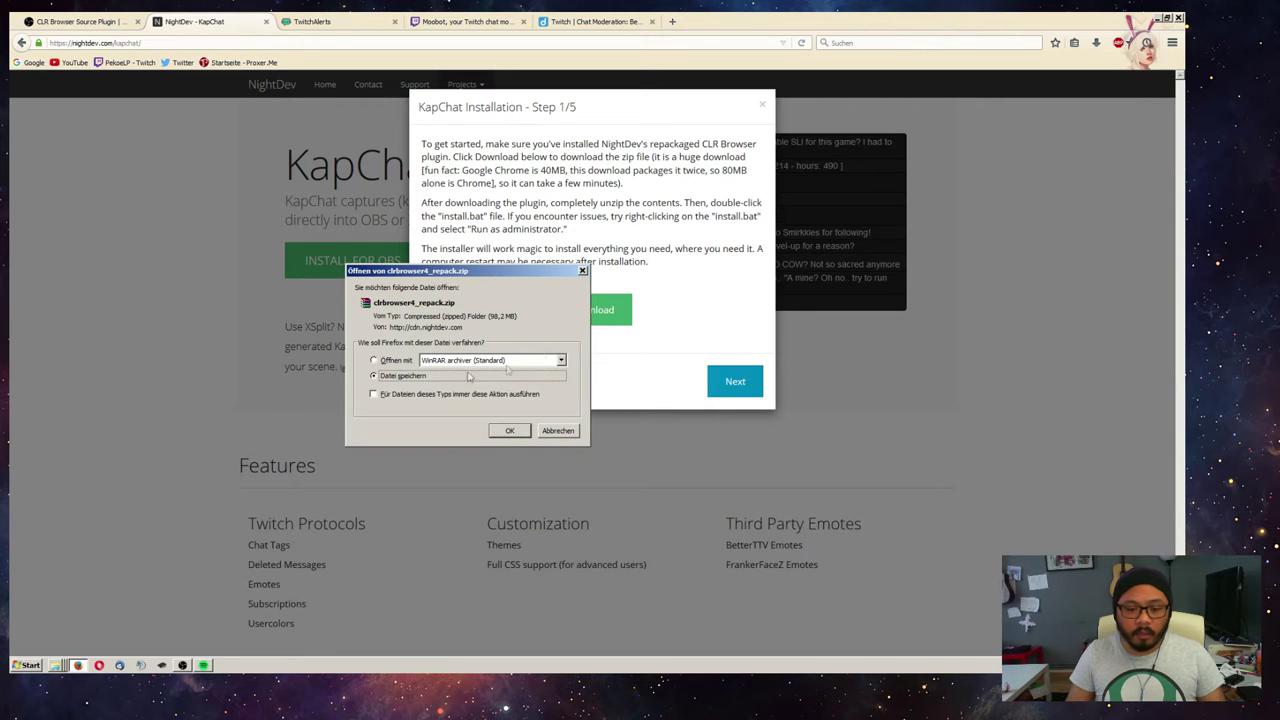
pyautogui.click(514, 428)
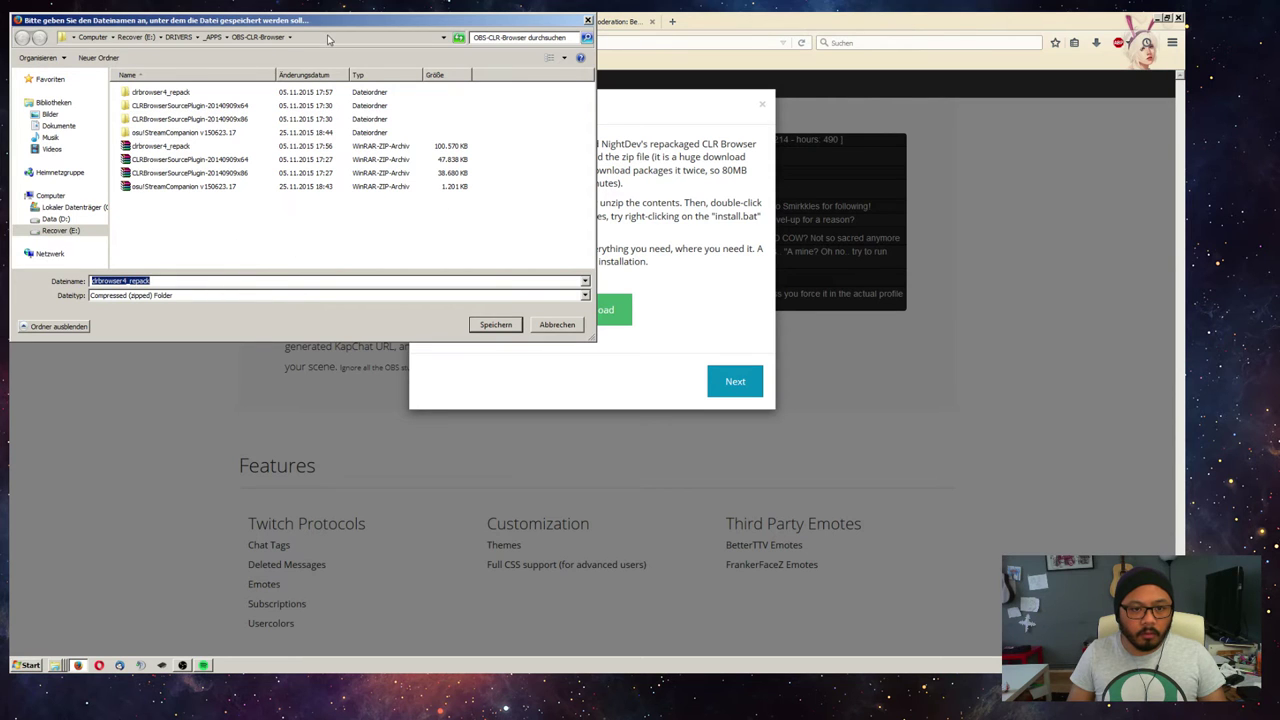
pyautogui.click(566, 326)
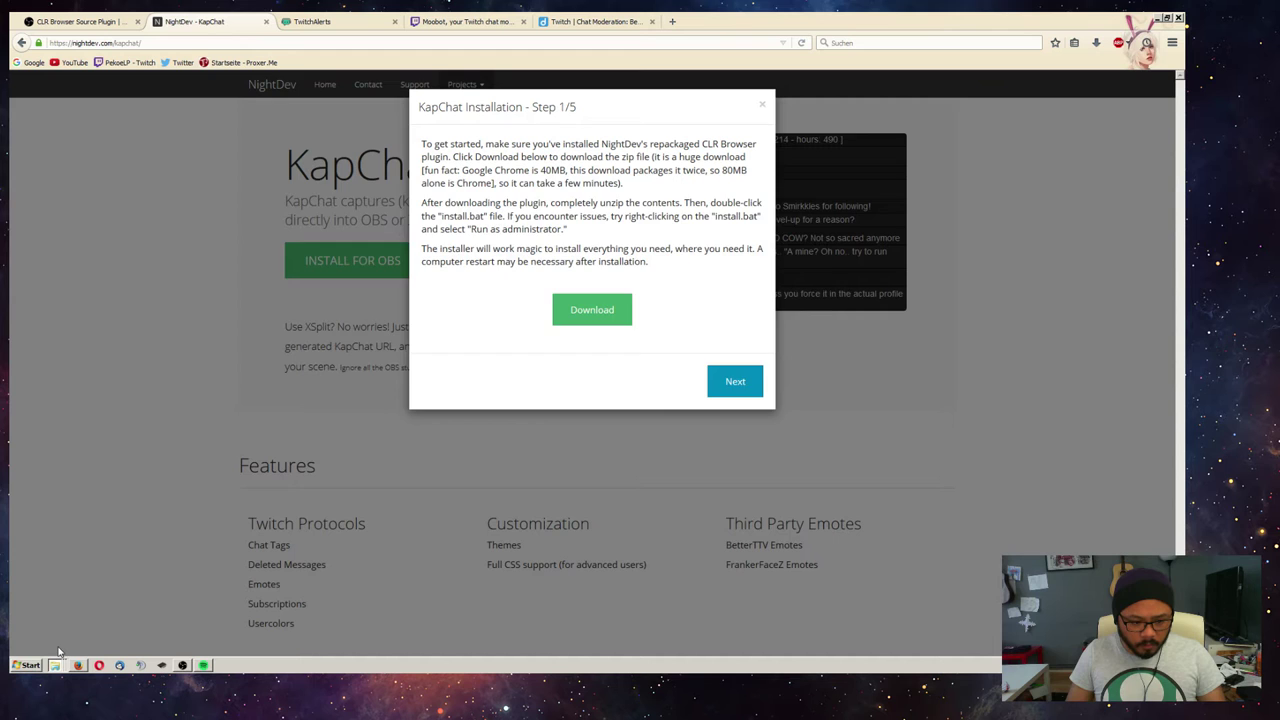
pyautogui.click(56, 664)
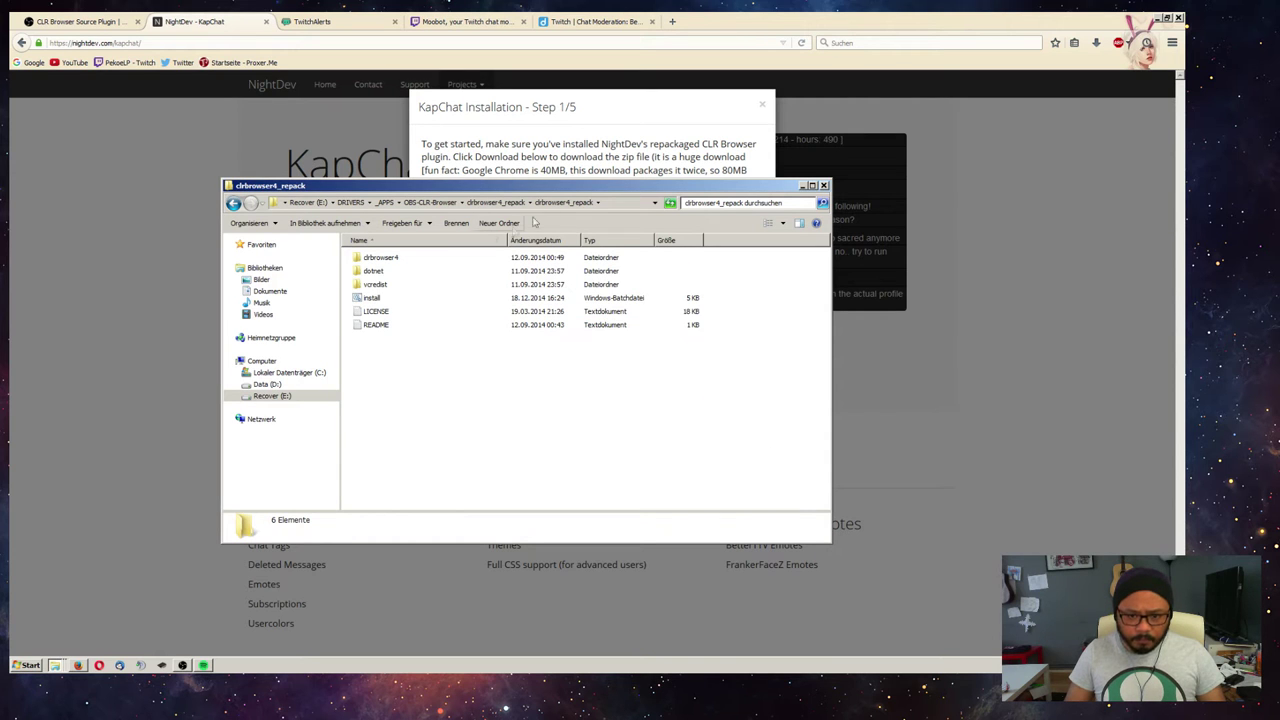
pyautogui.click(444, 203)
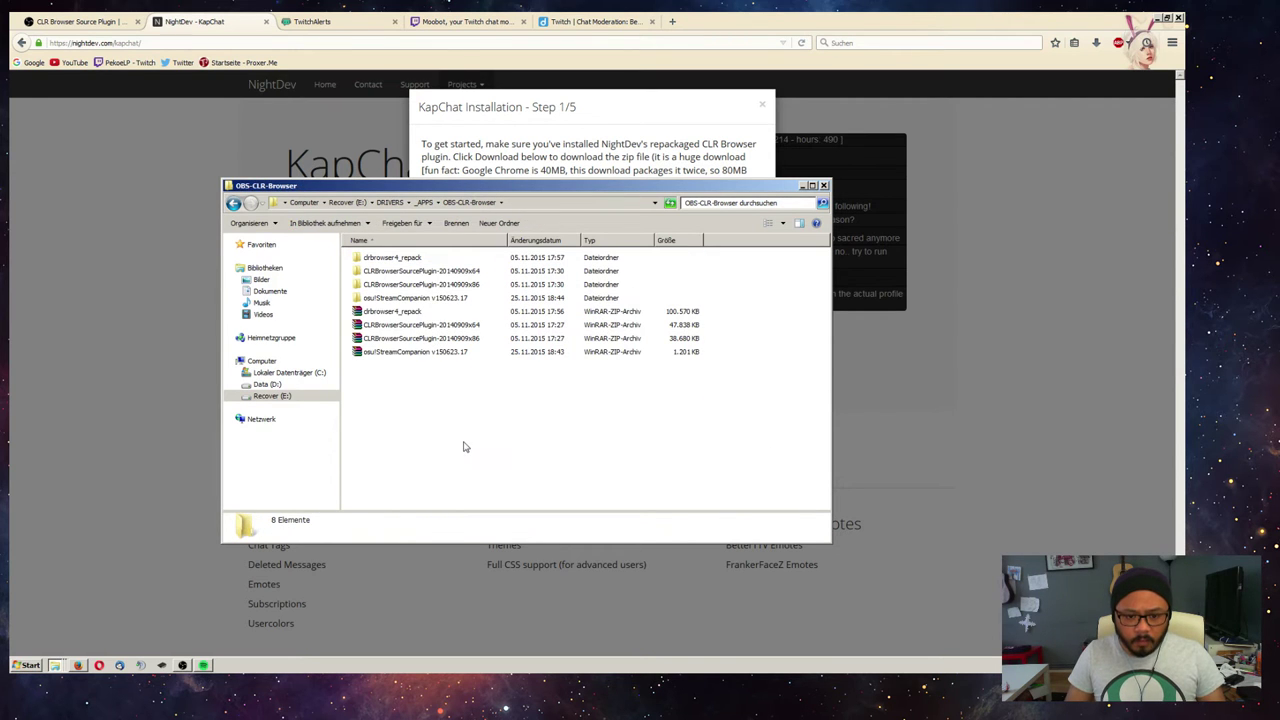
pyautogui.rightClick(396, 312)
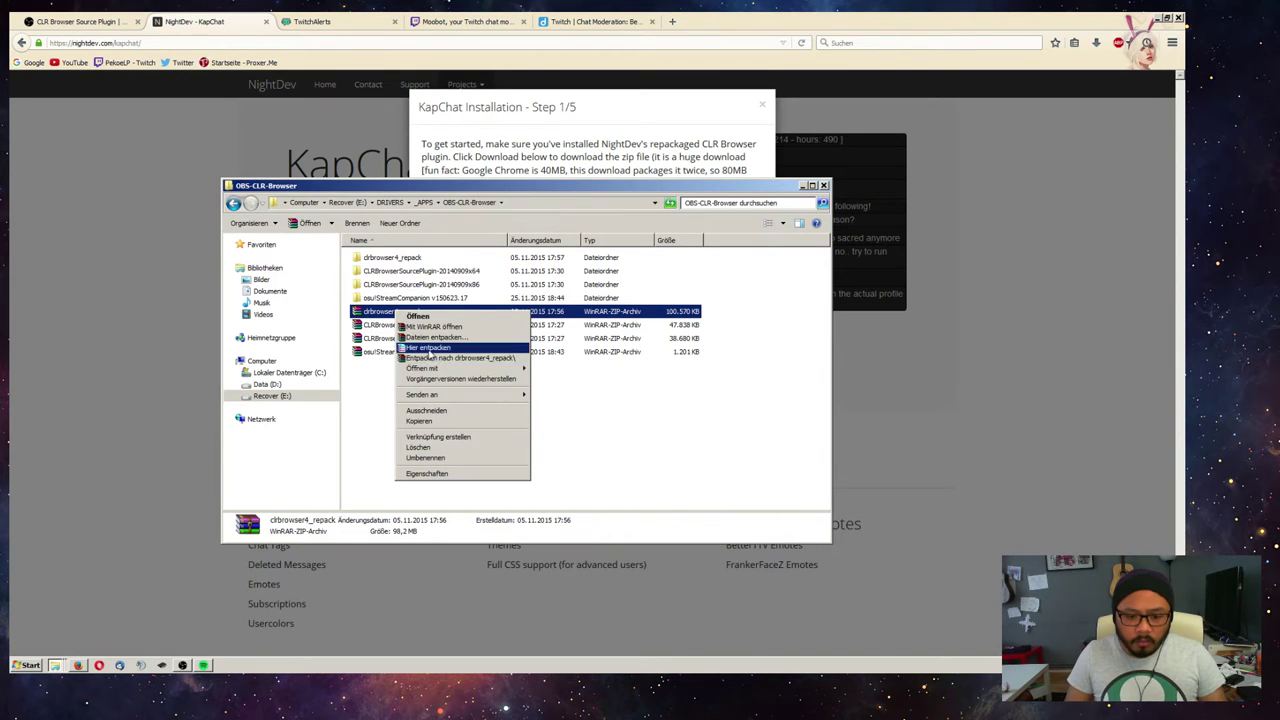
pyautogui.click(366, 406)
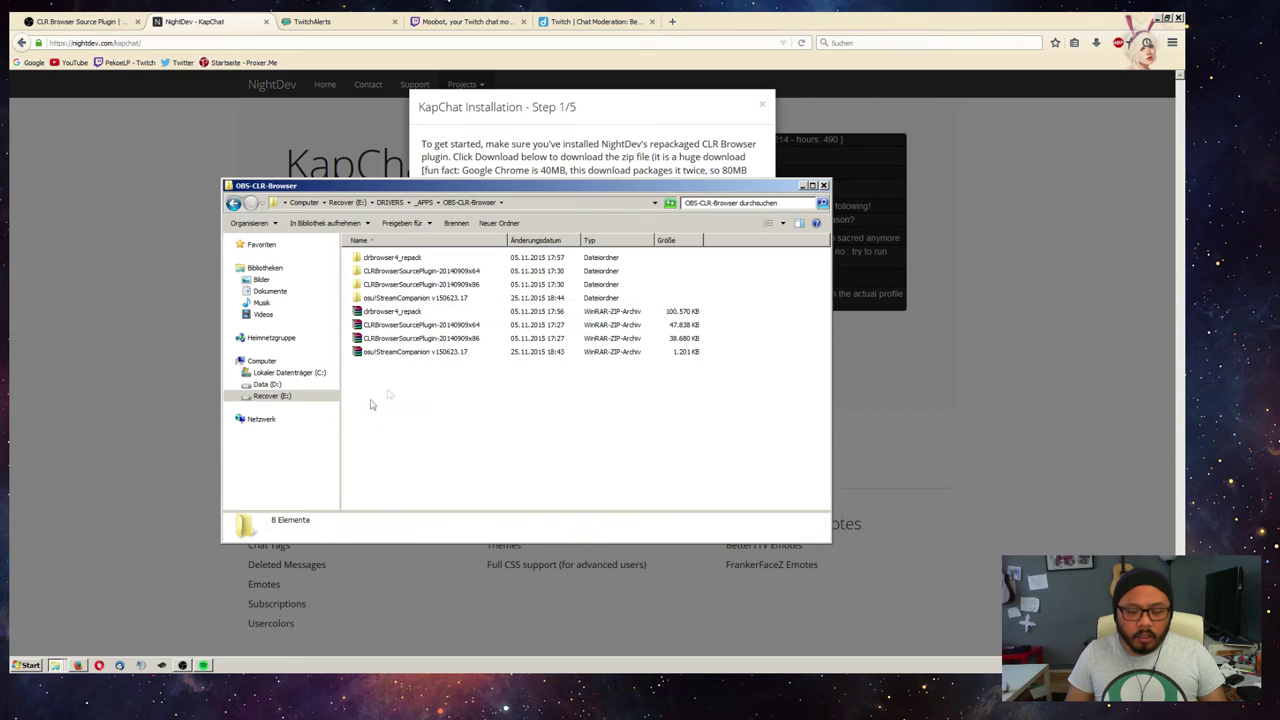
pyautogui.doubleClick(413, 260)
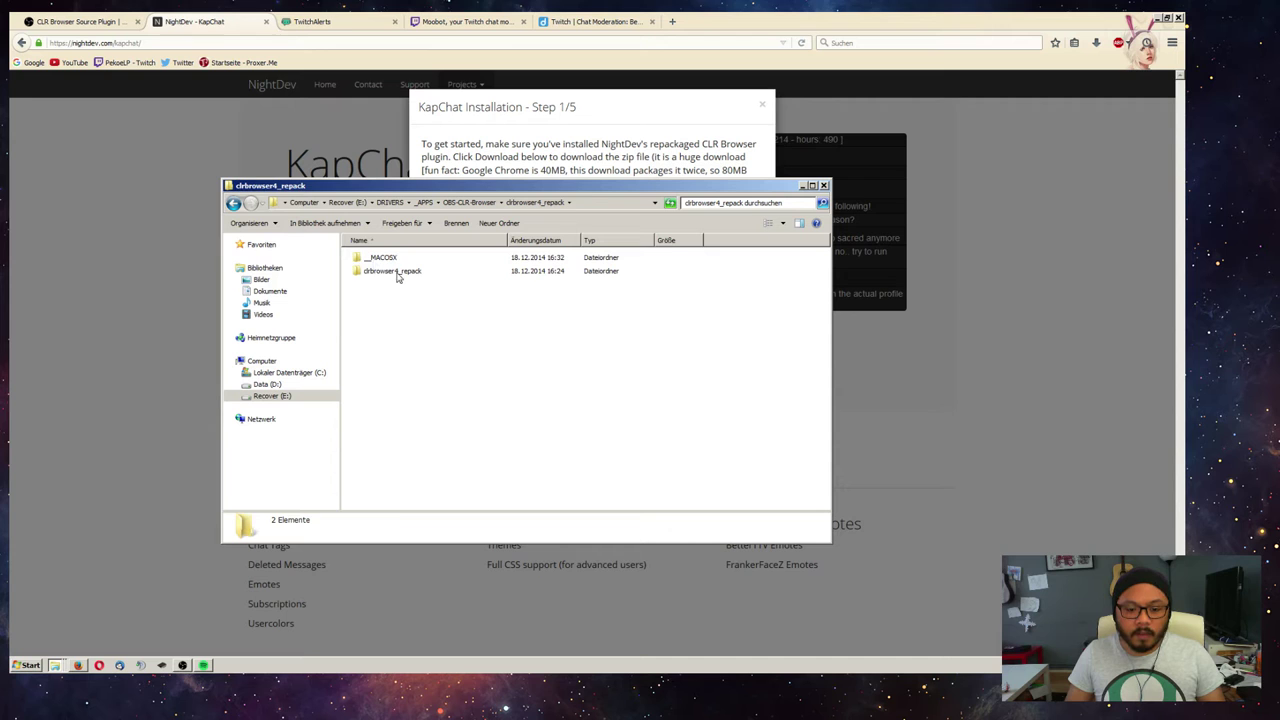
pyautogui.doubleClick(397, 272)
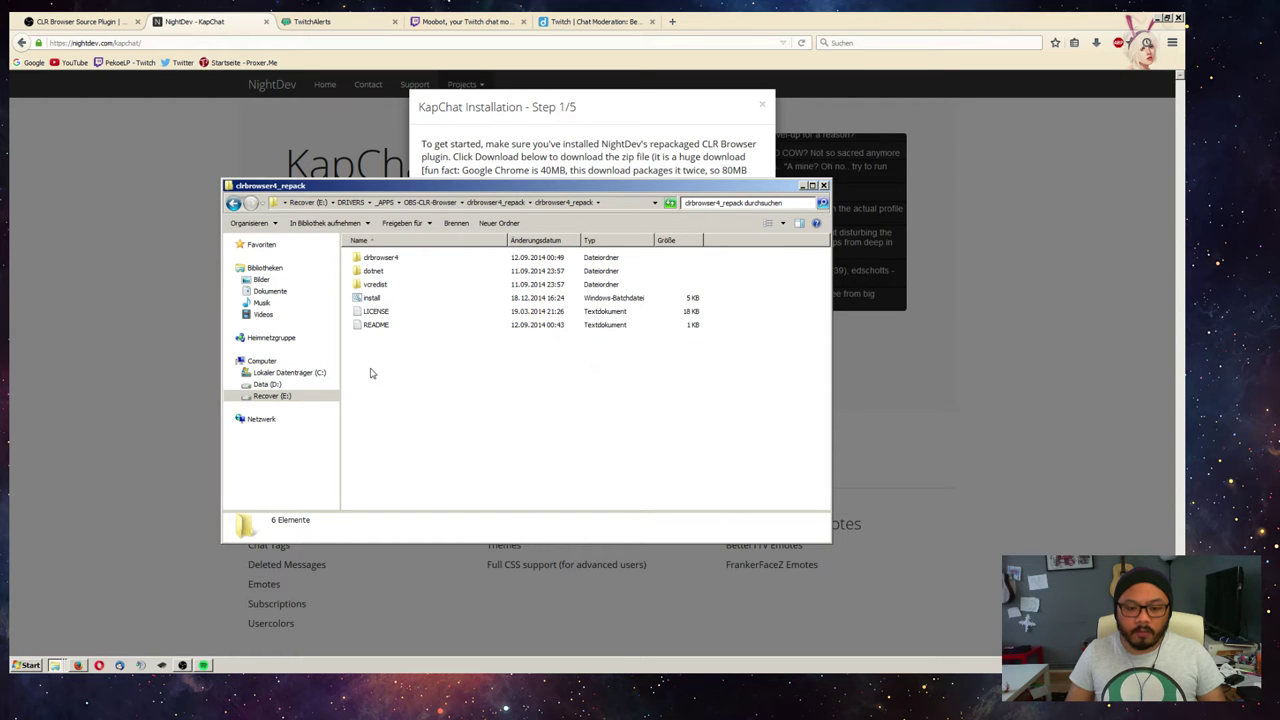
pyautogui.click(381, 260)
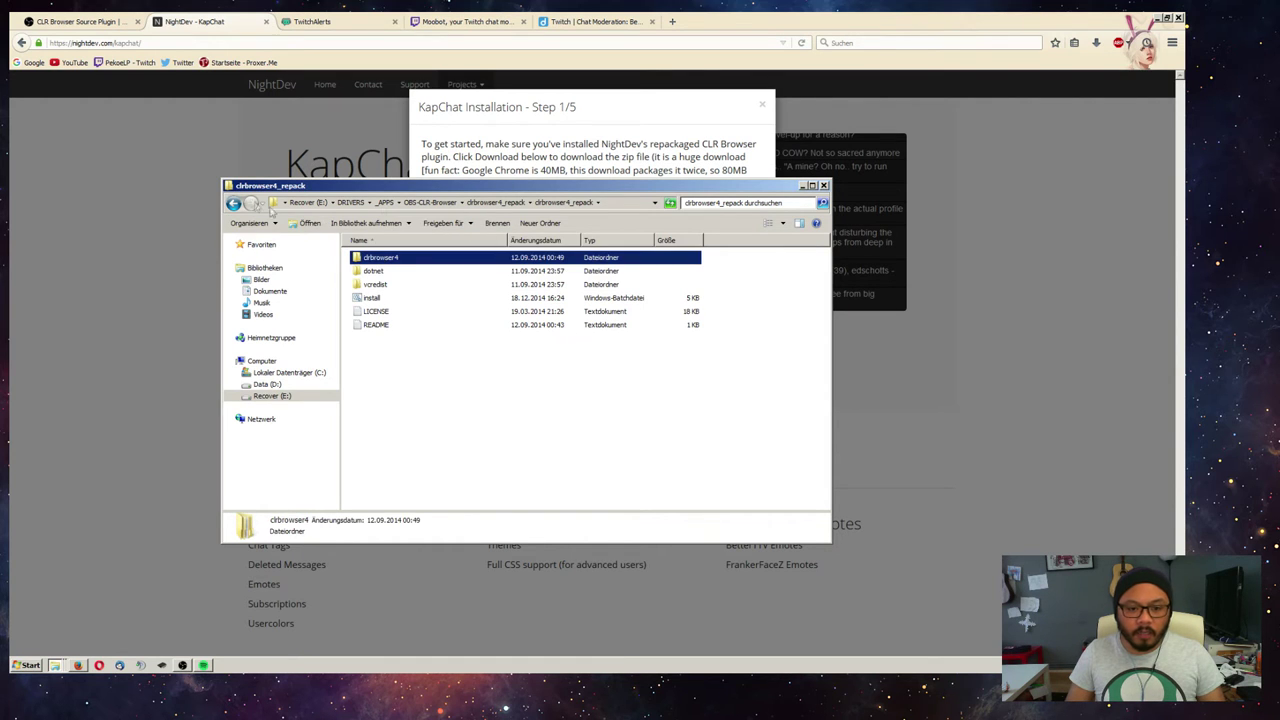
pyautogui.click(417, 394)
pyautogui.click(375, 300)
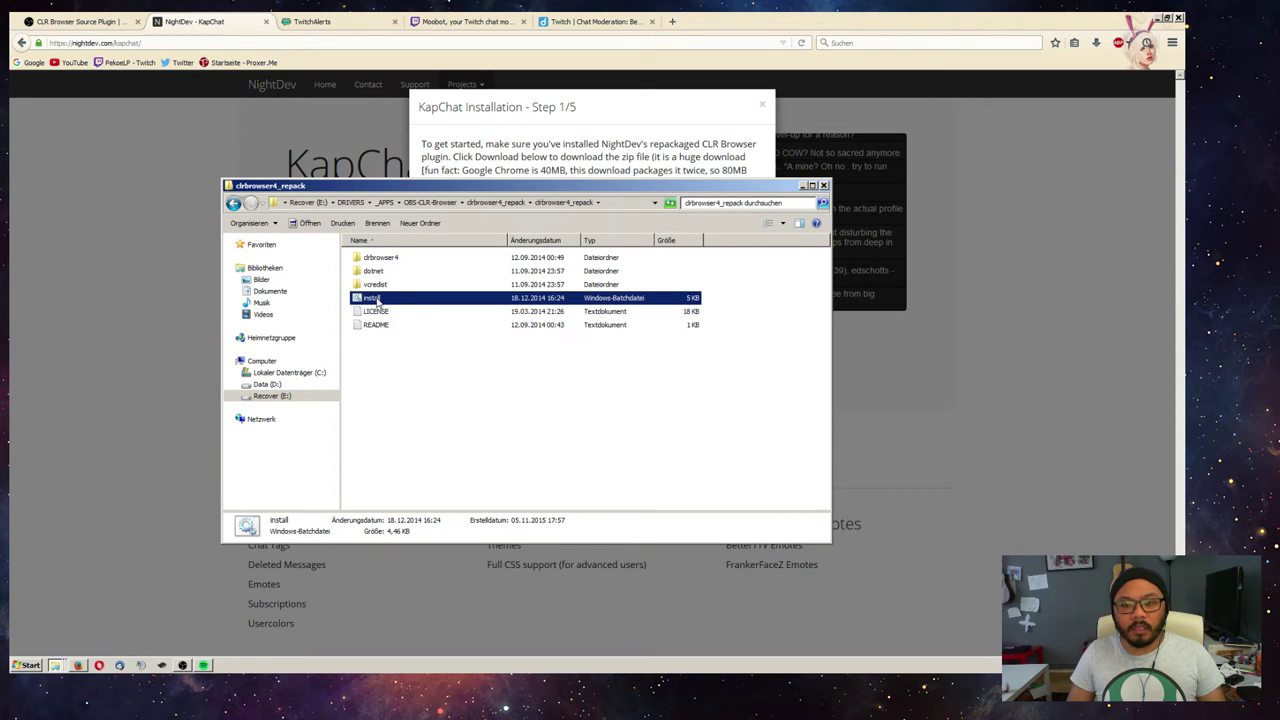
pyautogui.click(443, 409)
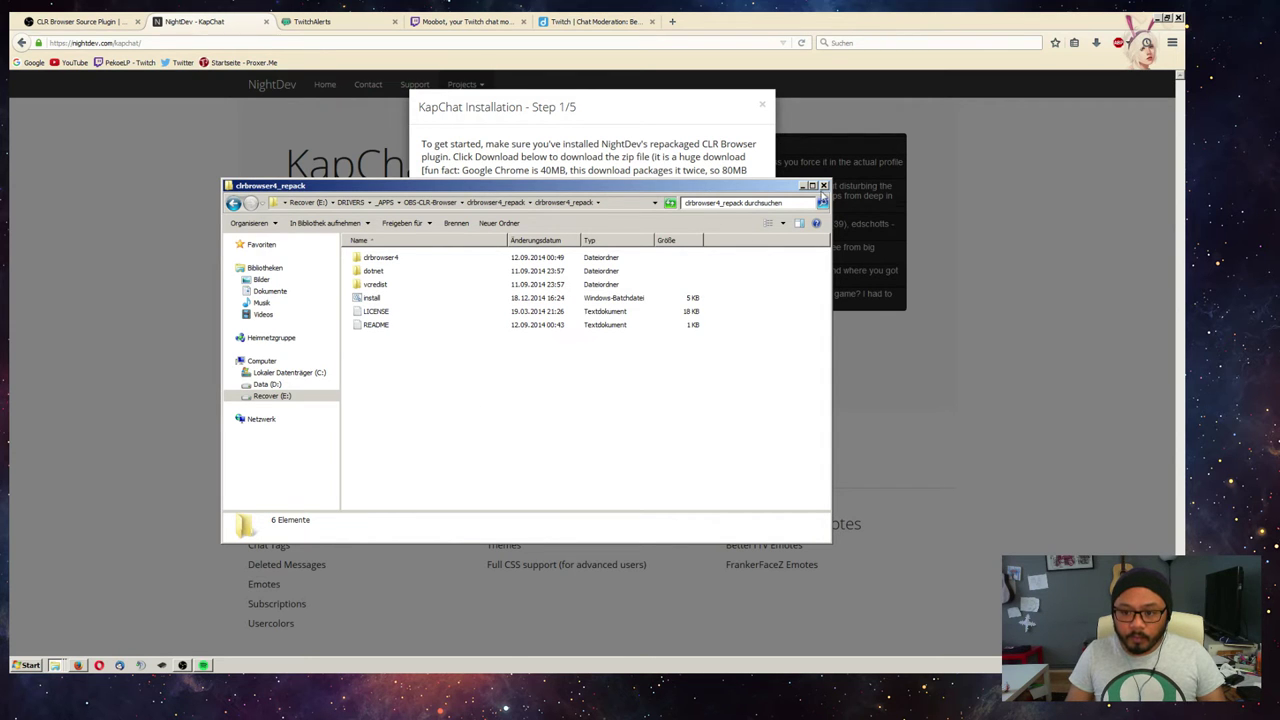
pyautogui.click(823, 186)
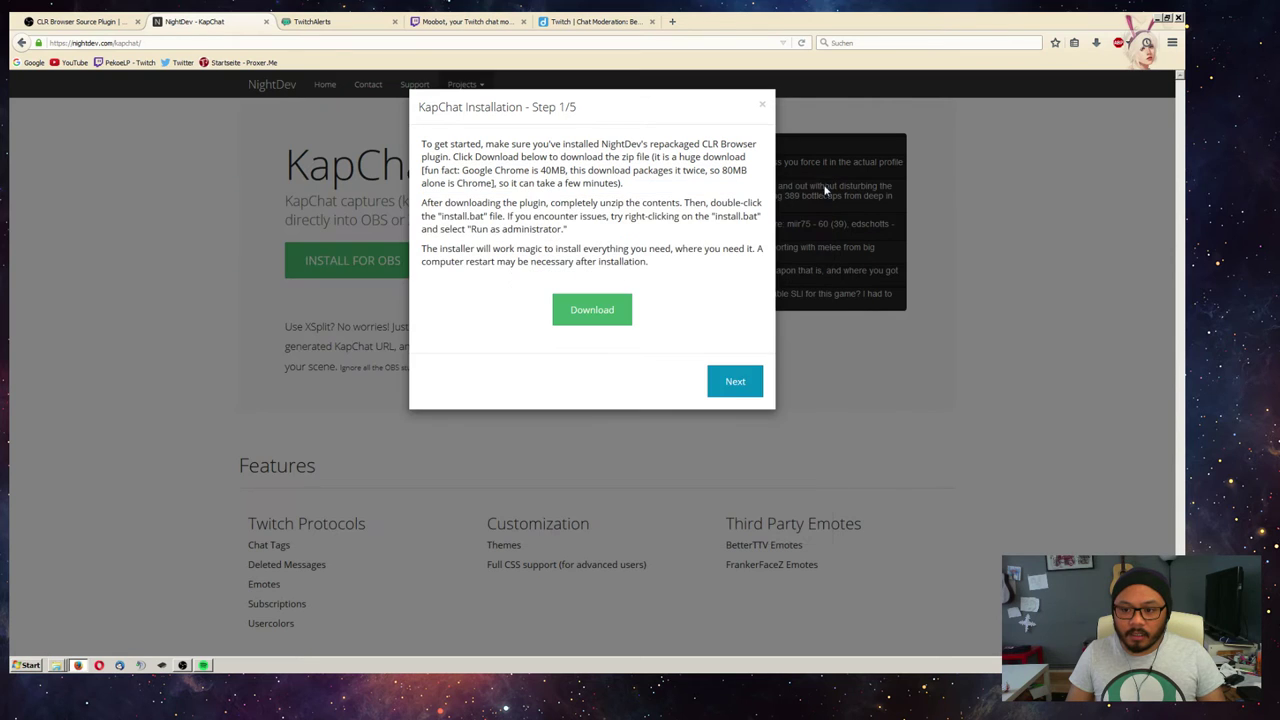
# - At Step 2, enter the Twitch username and enable Chat Fade with a 30-second length
pyautogui.click(742, 386)
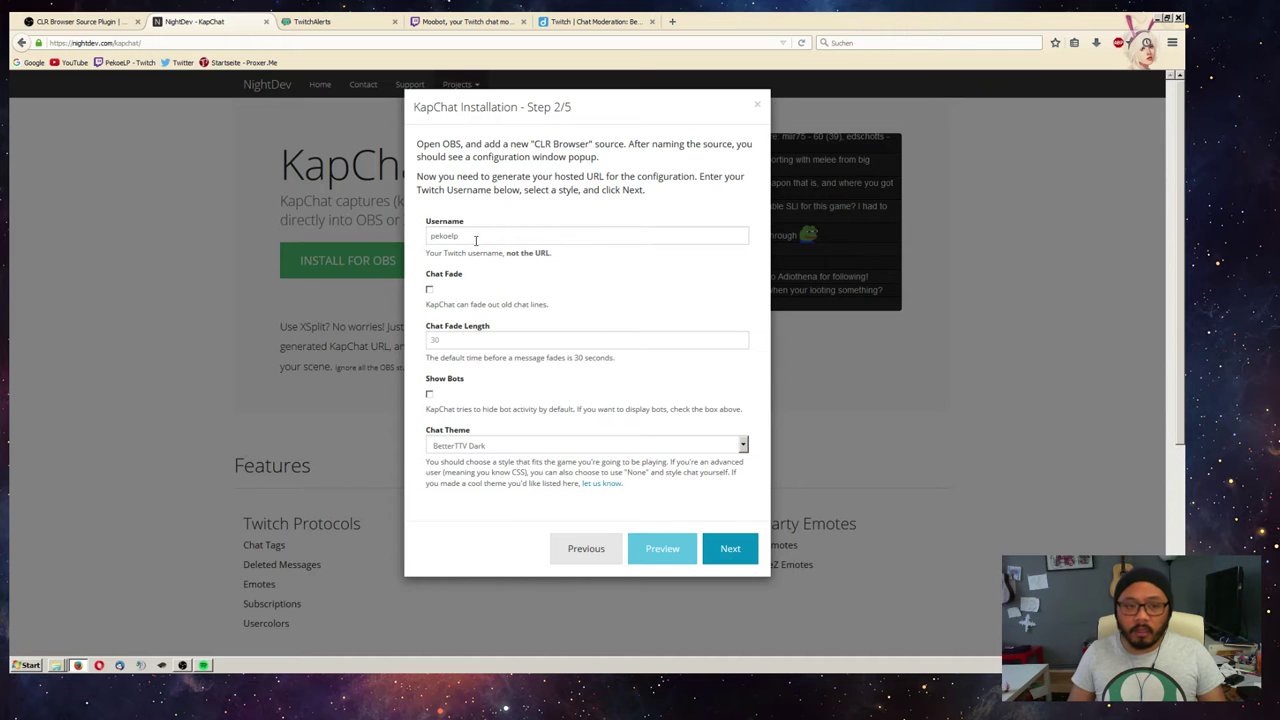
pyautogui.click(486, 241)
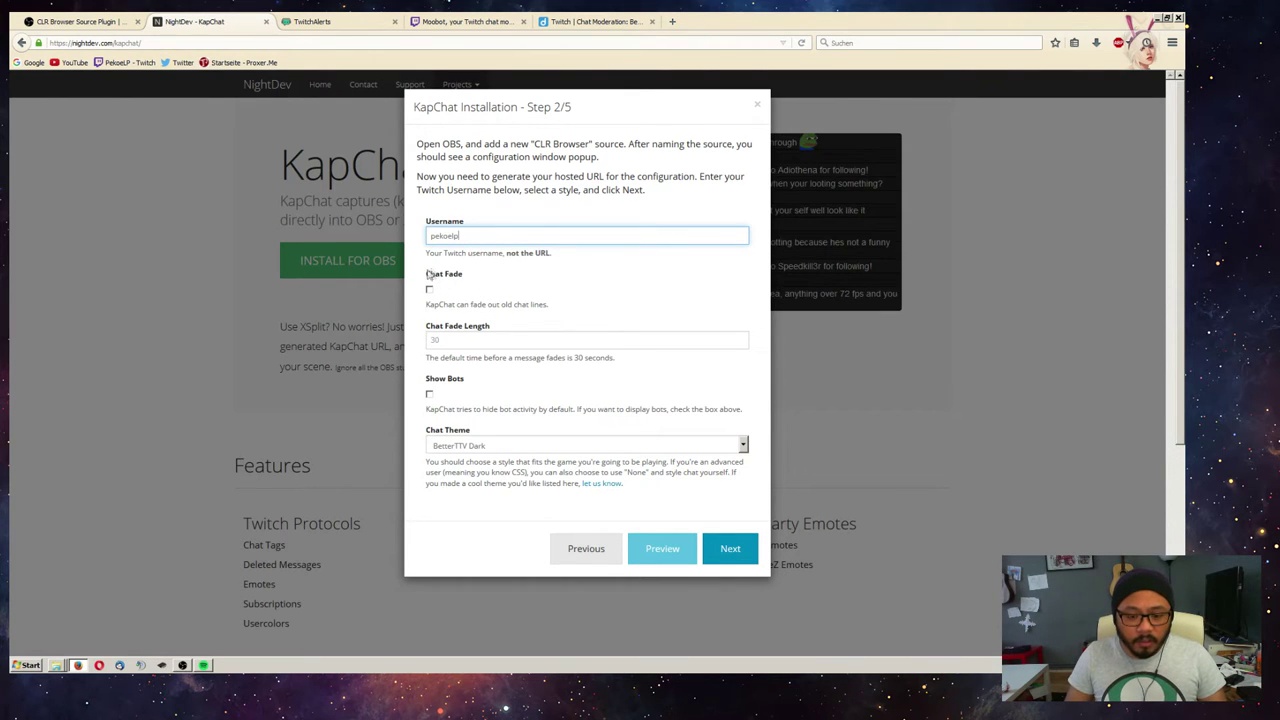
pyautogui.click(430, 289)
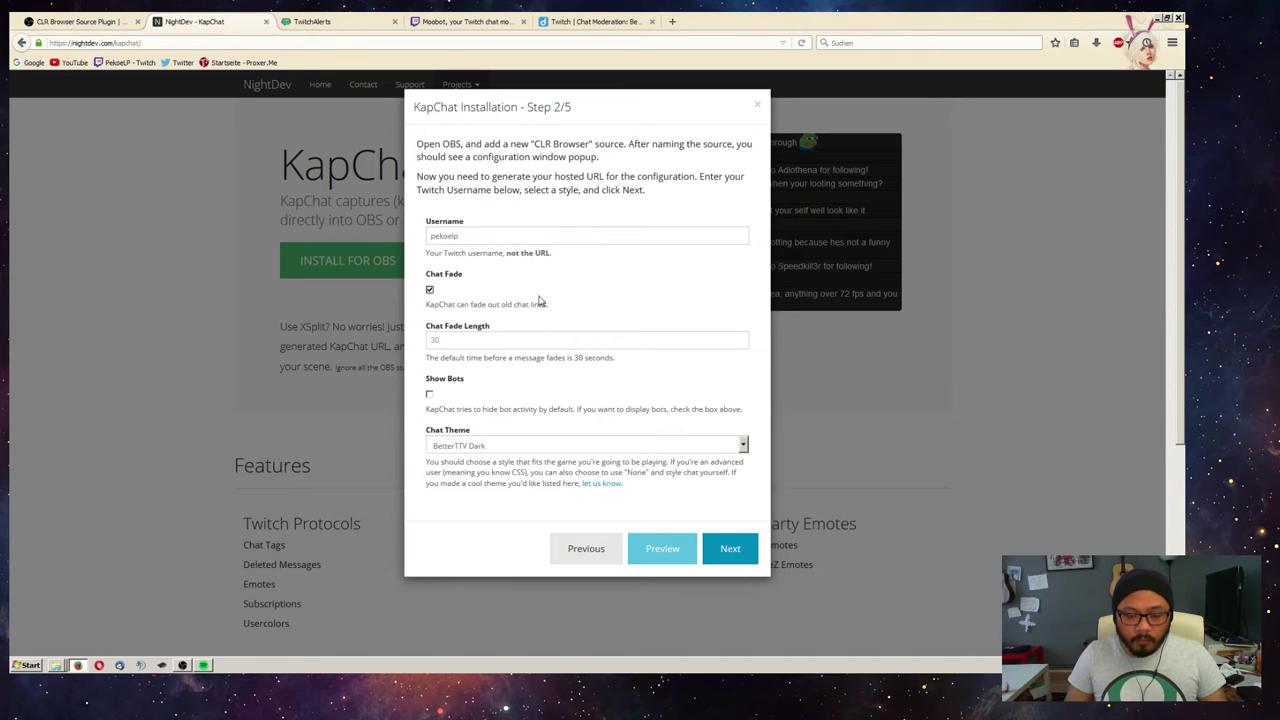
pyautogui.click(467, 342)
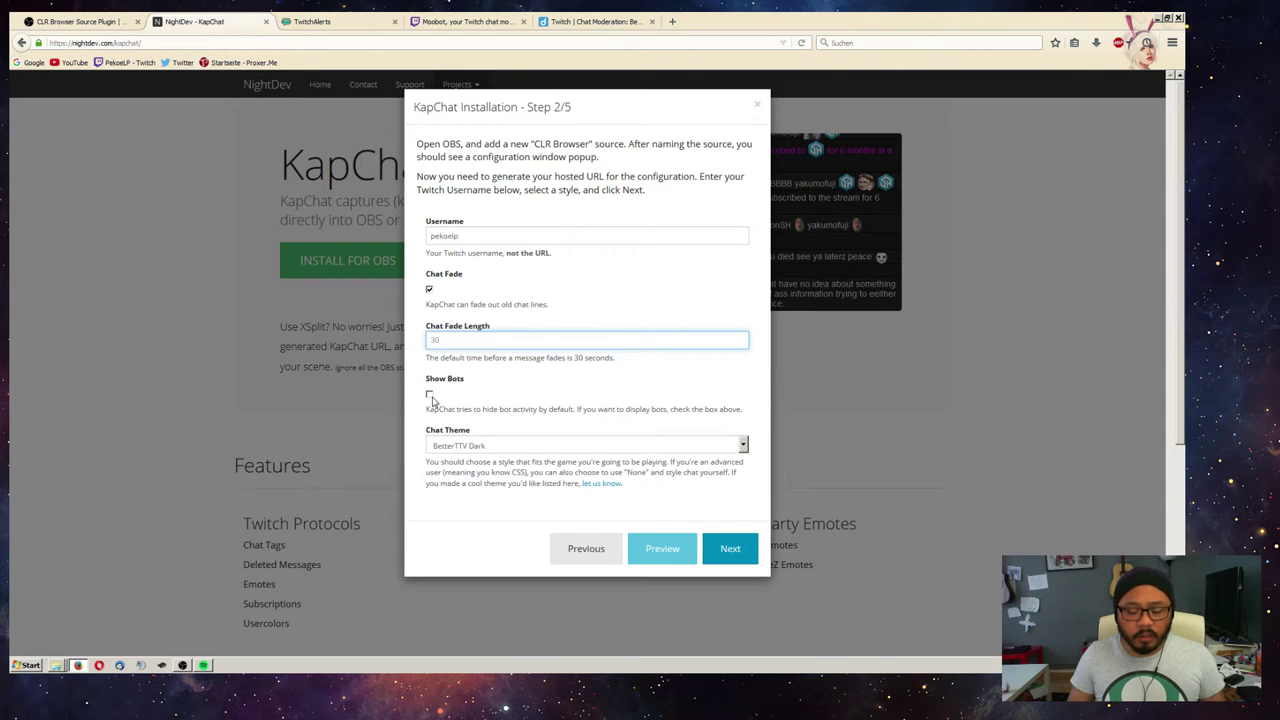
pyautogui.click(518, 449)
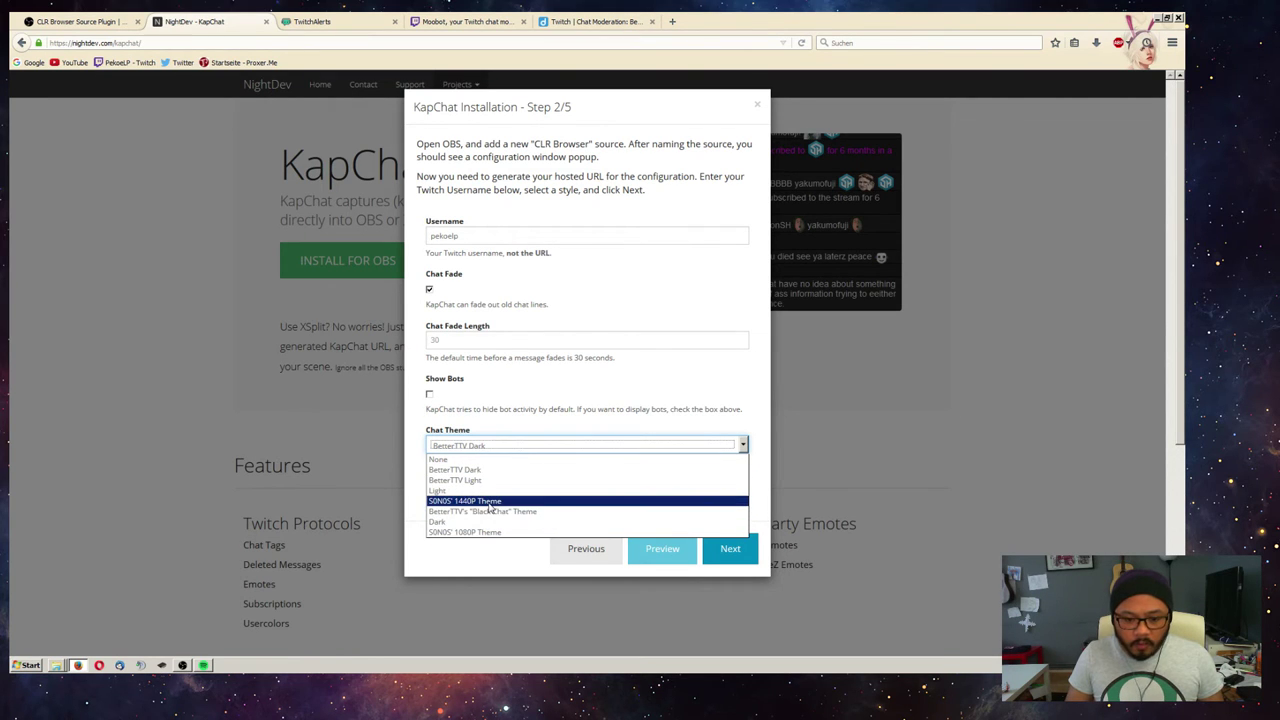
# - Preview the chat with the S0N0S' 1440P Theme and then the BetterTTV Light theme
pyautogui.click(488, 503)
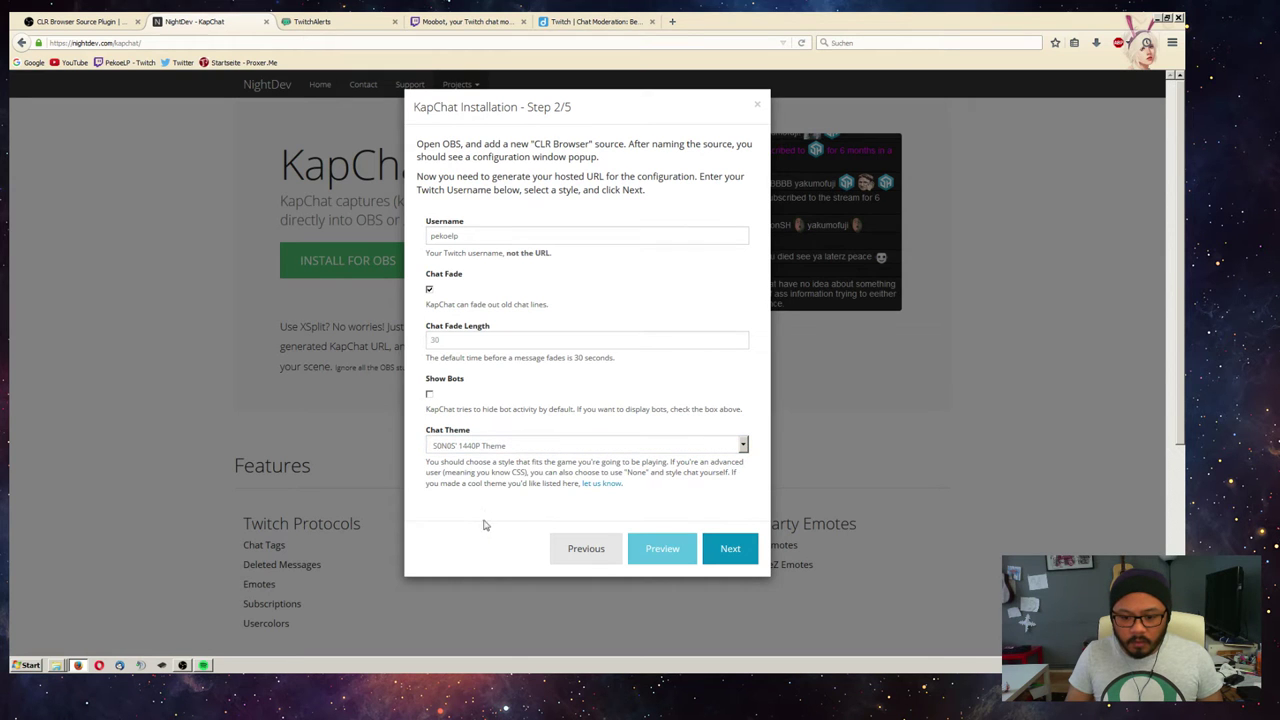
pyautogui.click(663, 549)
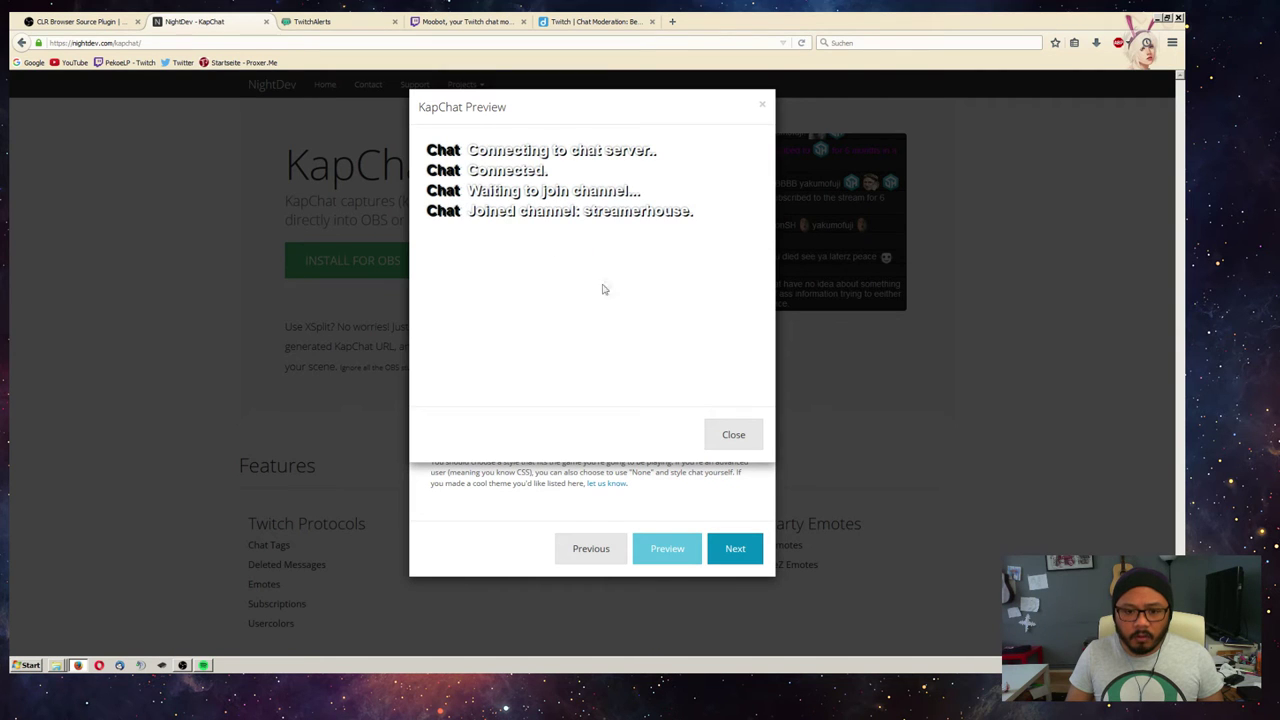
pyautogui.click(731, 436)
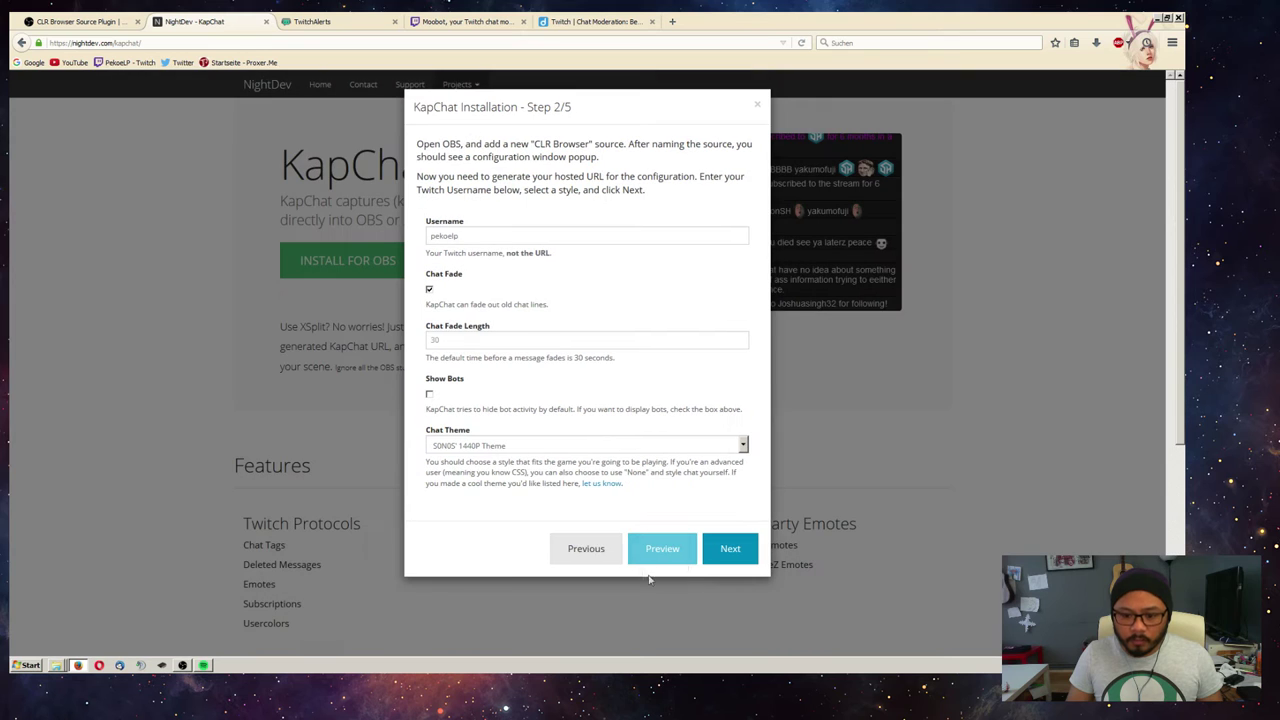
pyautogui.click(506, 448)
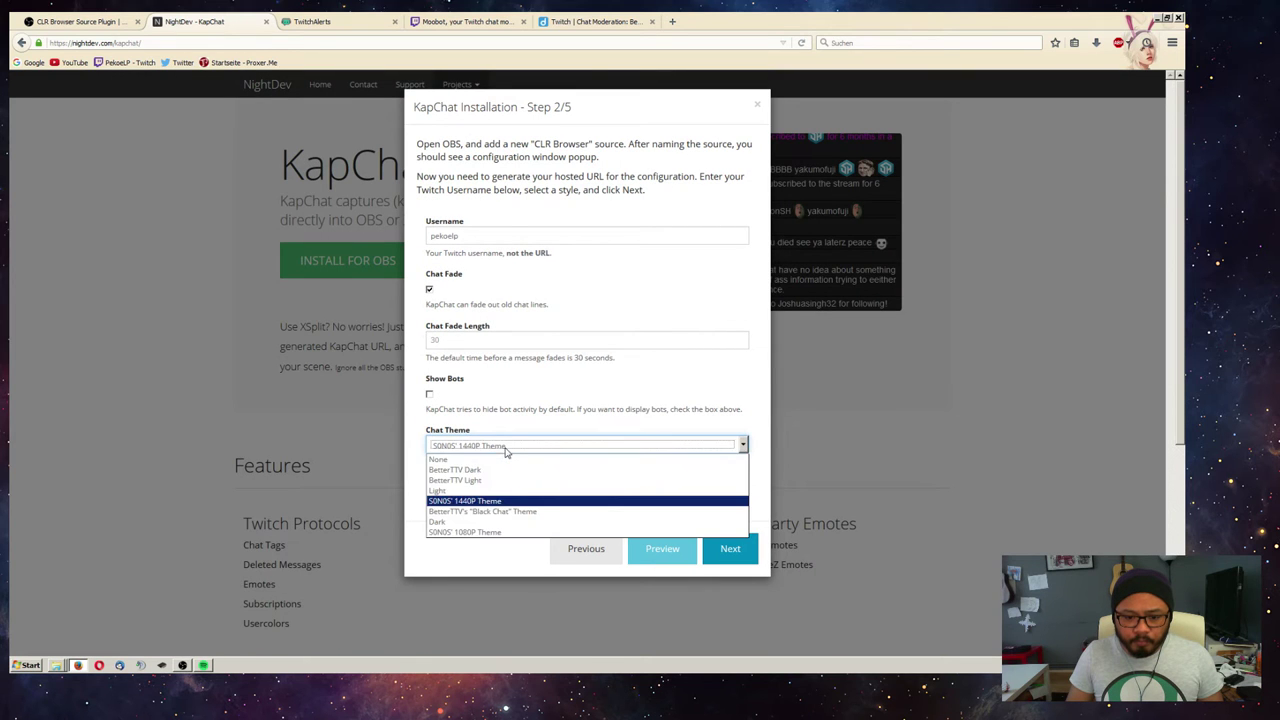
pyautogui.click(476, 483)
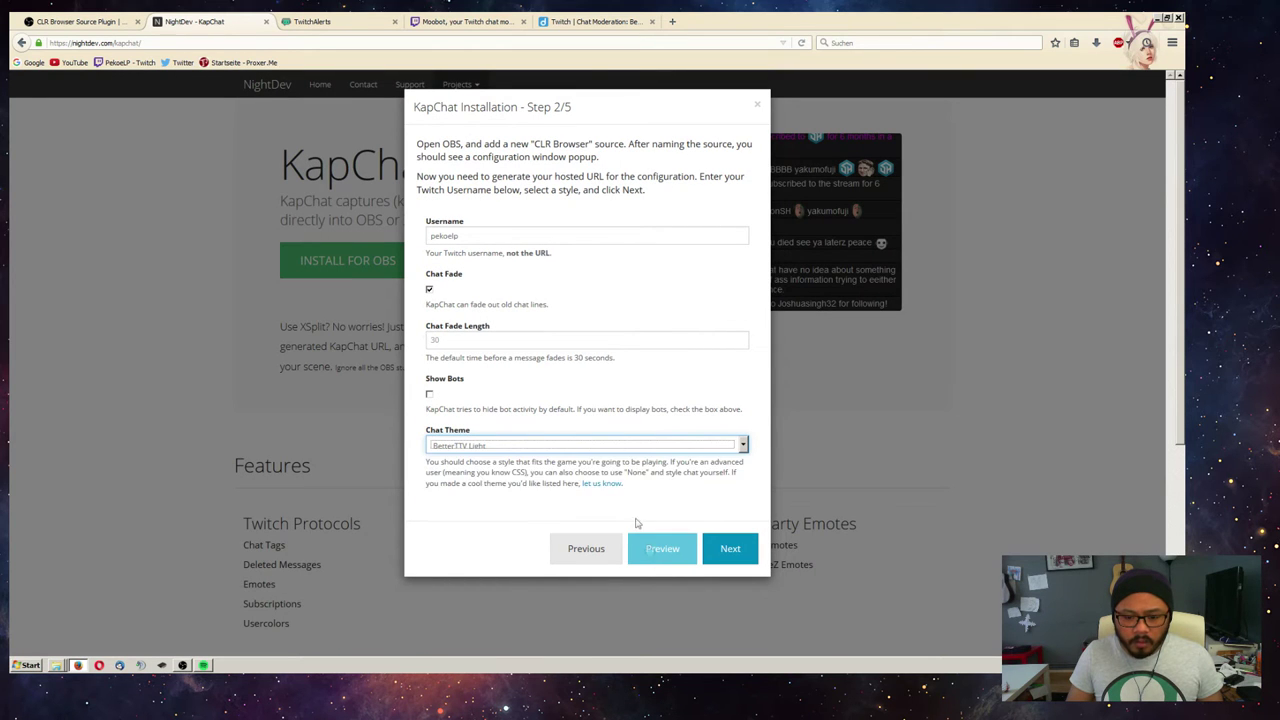
pyautogui.click(651, 554)
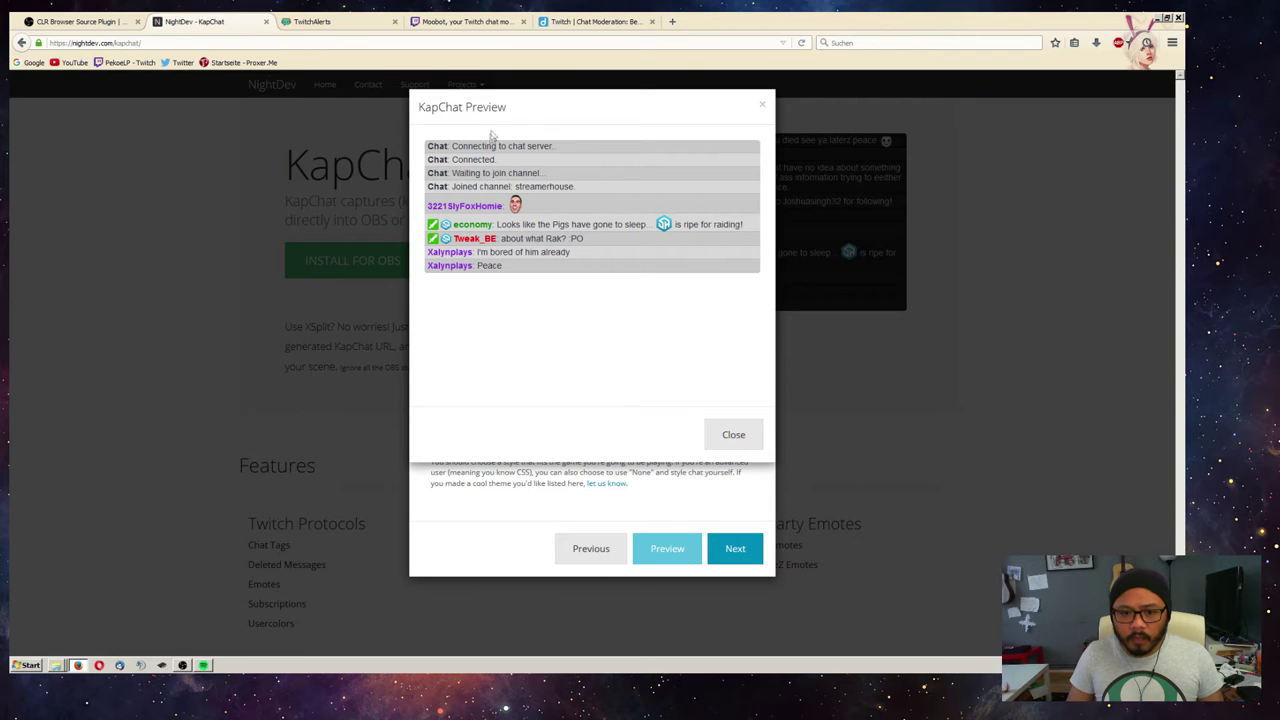
pyautogui.click(729, 444)
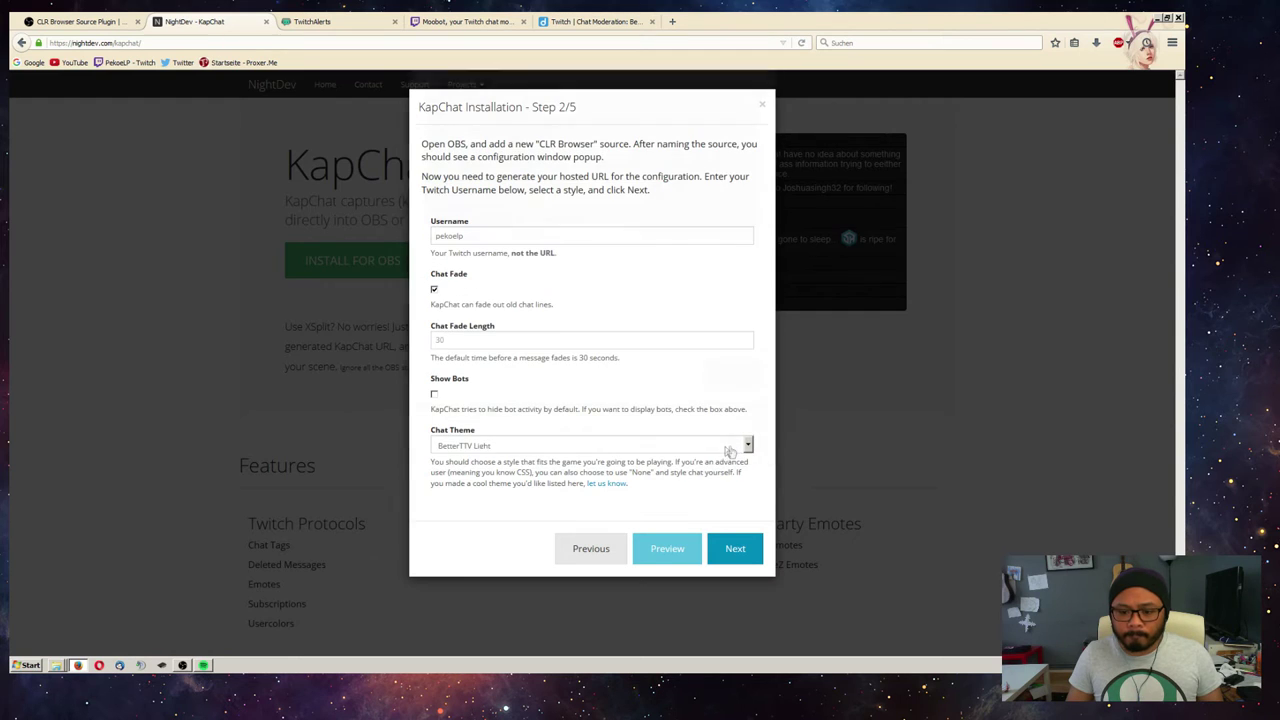
# - Preview the 1440P theme again, then choose S0N0S' 1080P Theme and preview it
pyautogui.click(740, 445)
pyautogui.click(480, 500)
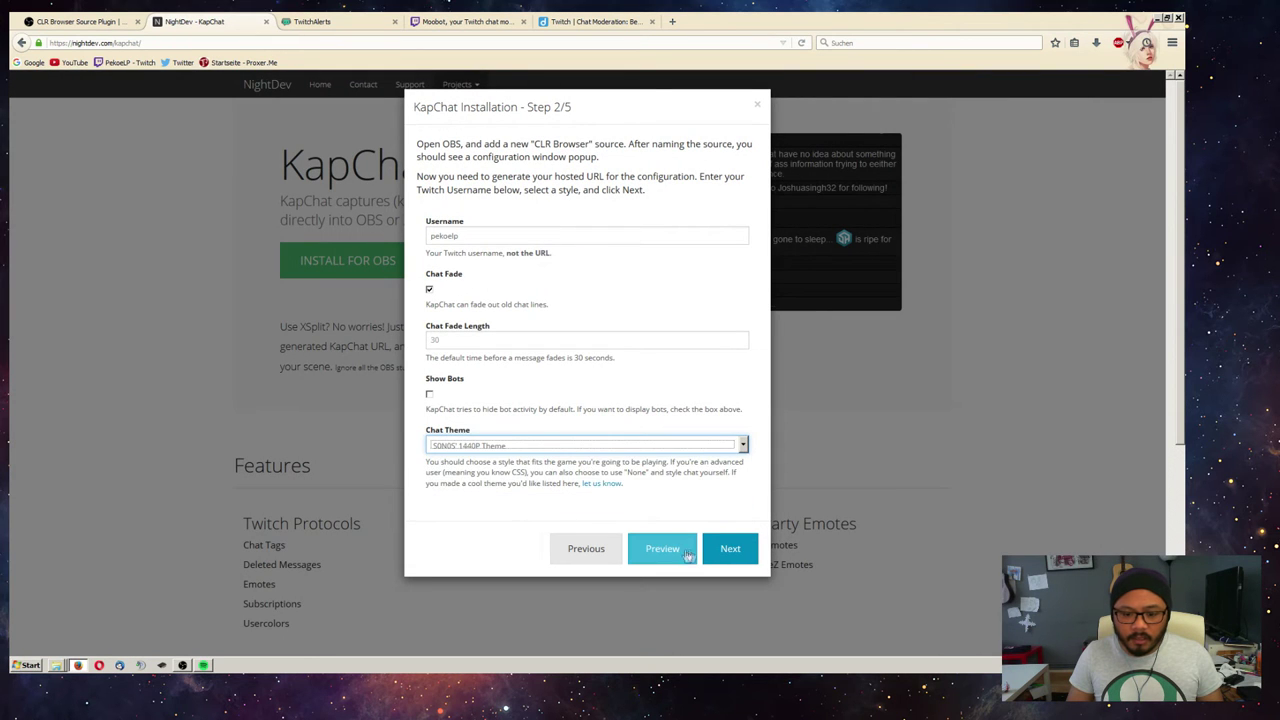
pyautogui.click(678, 556)
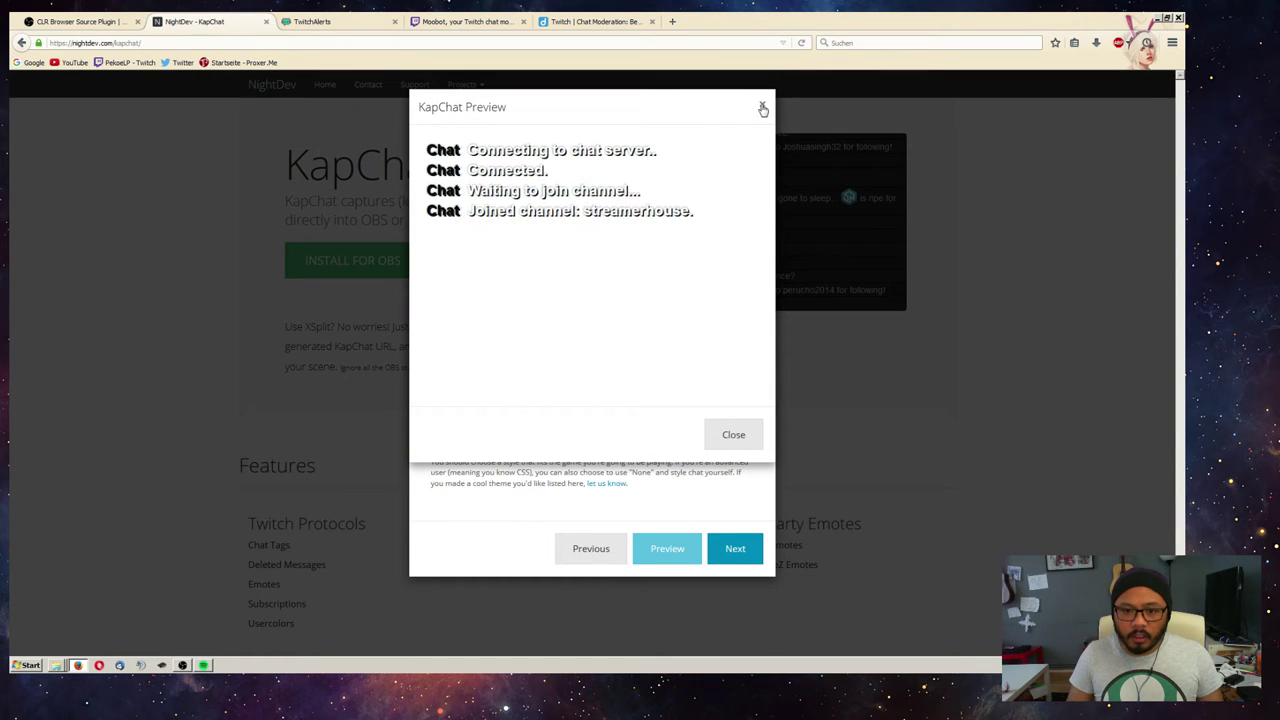
pyautogui.click(735, 433)
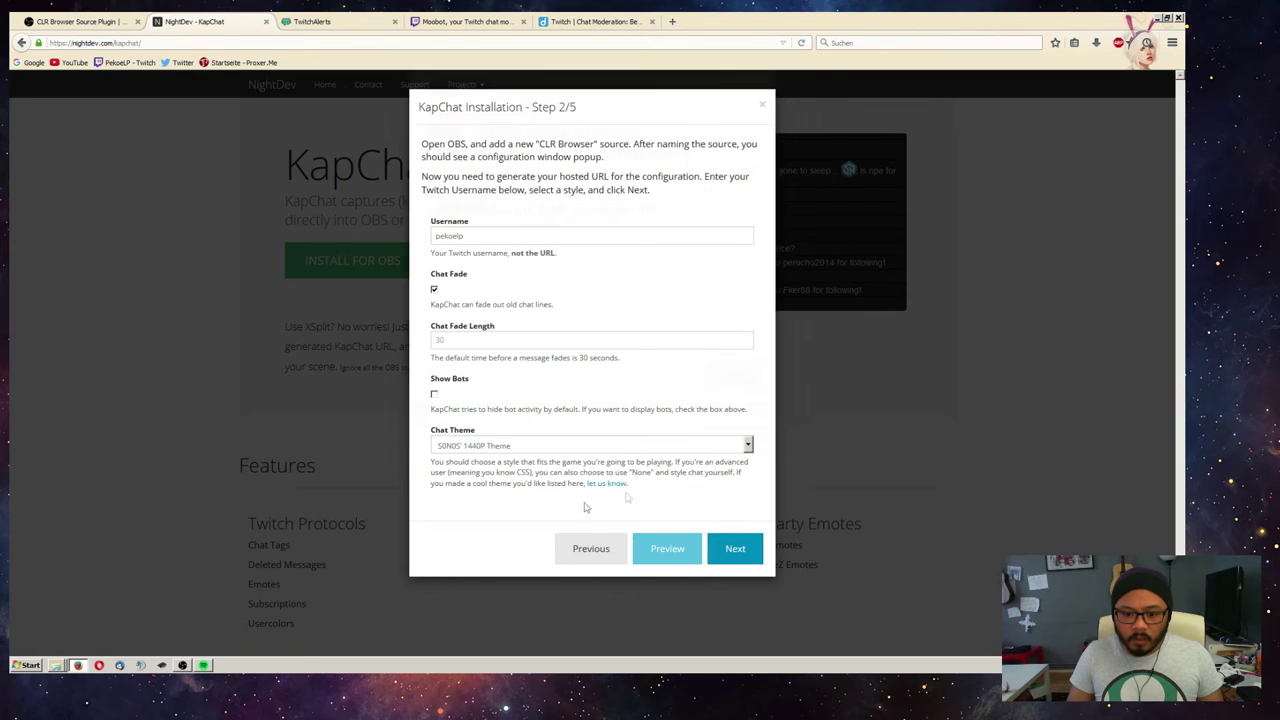
pyautogui.click(520, 444)
pyautogui.click(470, 532)
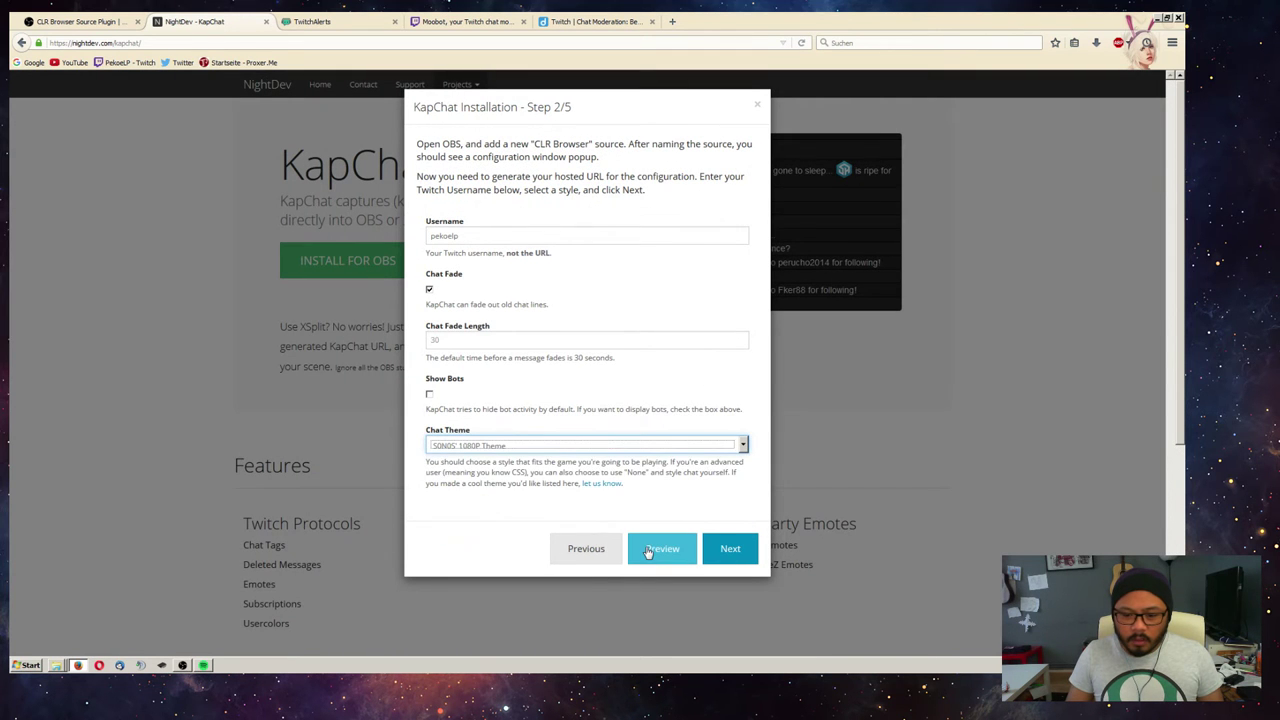
pyautogui.click(648, 549)
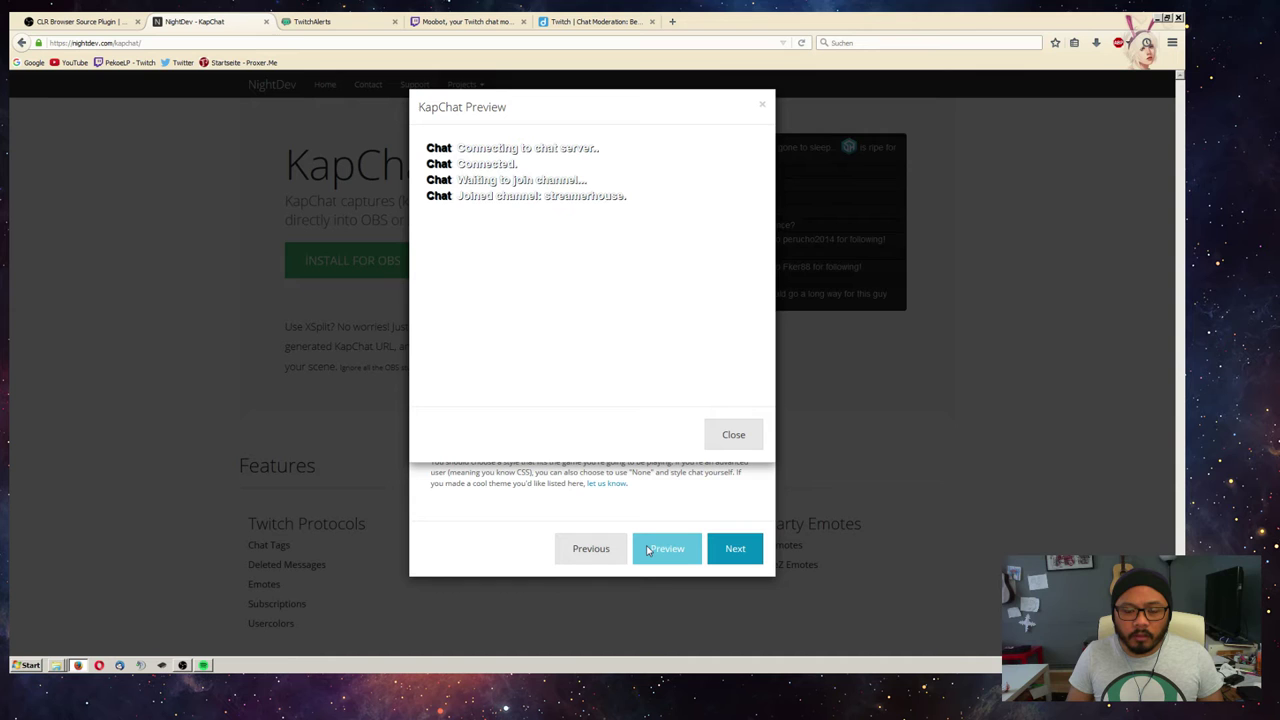
pyautogui.click(764, 109)
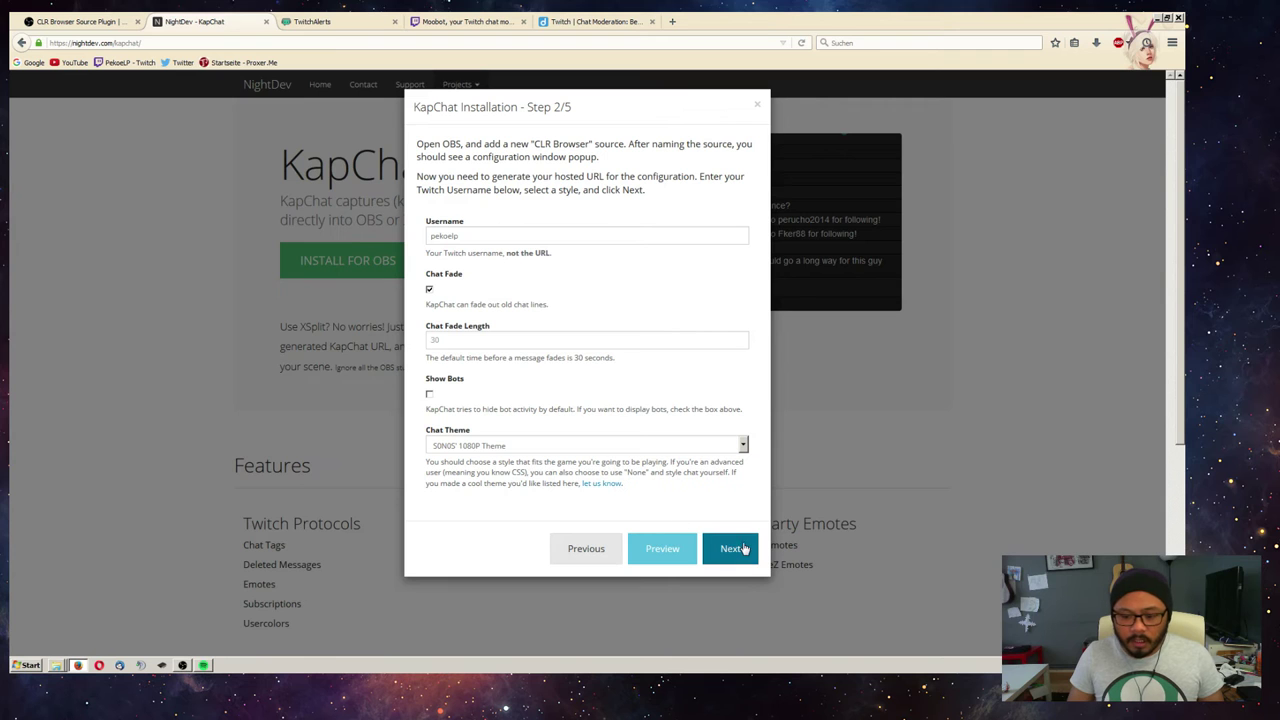
pyautogui.click(744, 548)
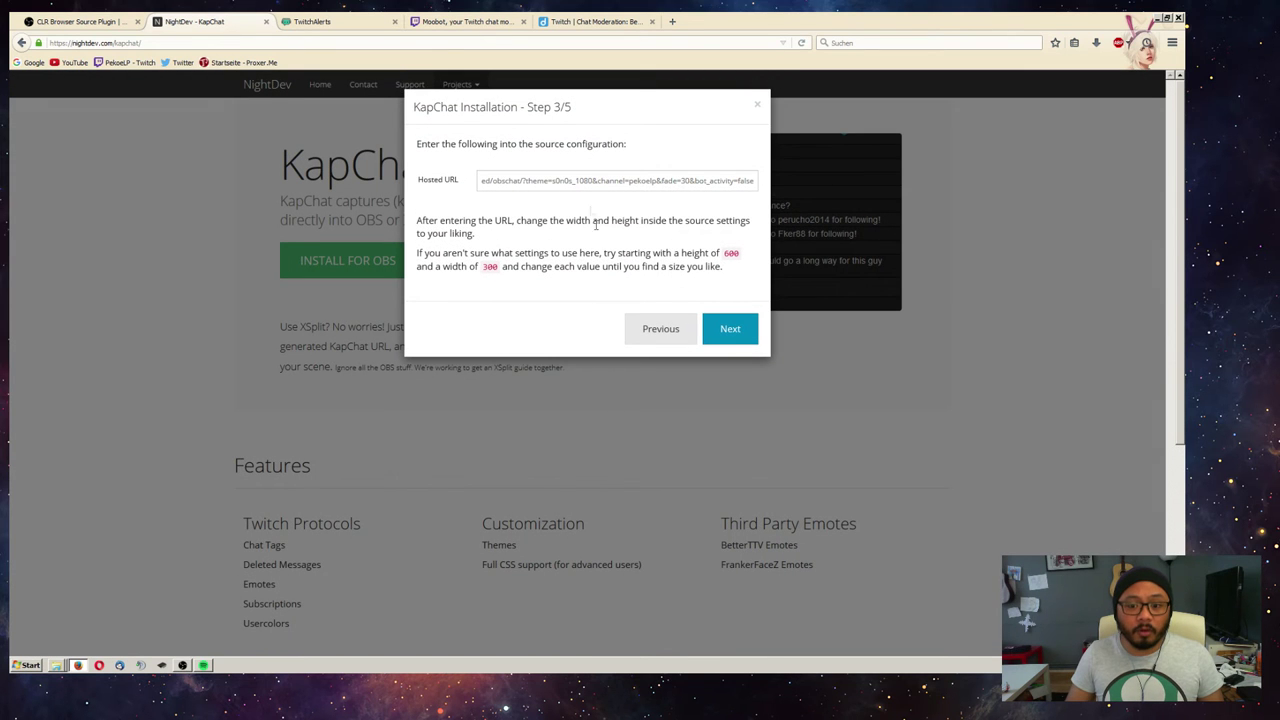
# - Select the full hosted chat URL at Step 3/5, then switch over to OBS
pyautogui.doubleClick(507, 180)
pyautogui.click(507, 180)
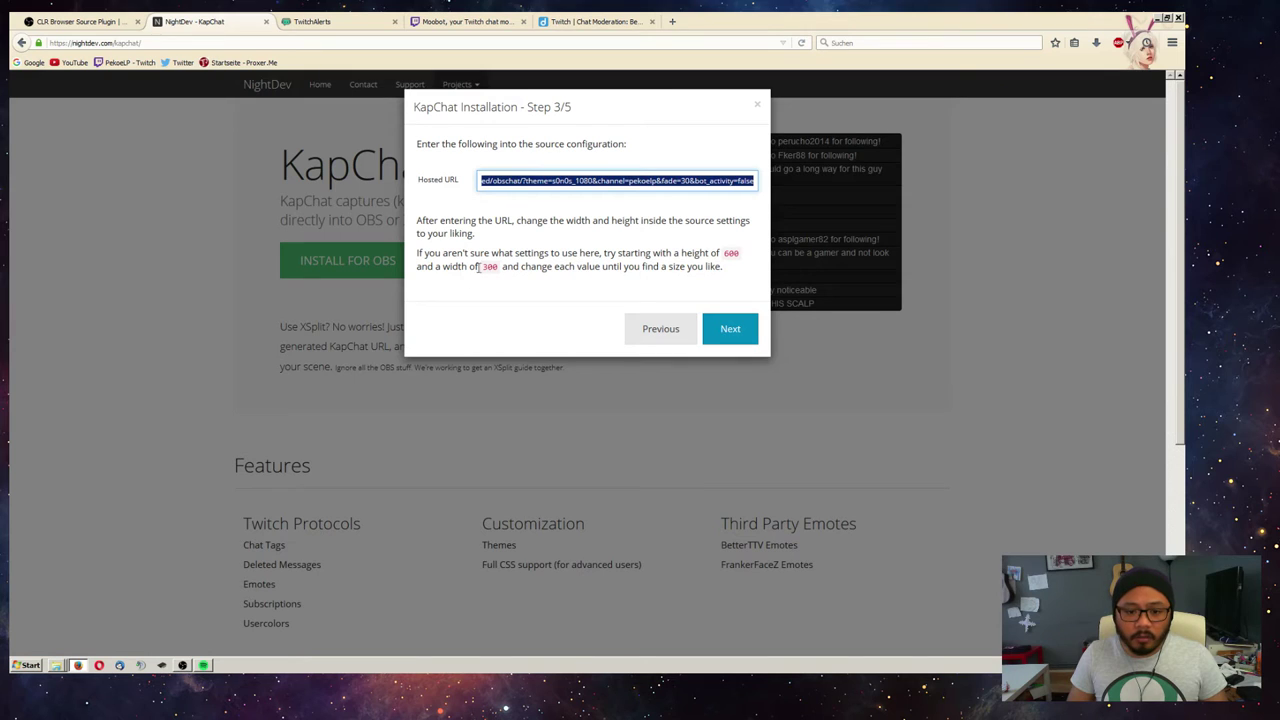
pyautogui.click(490, 316)
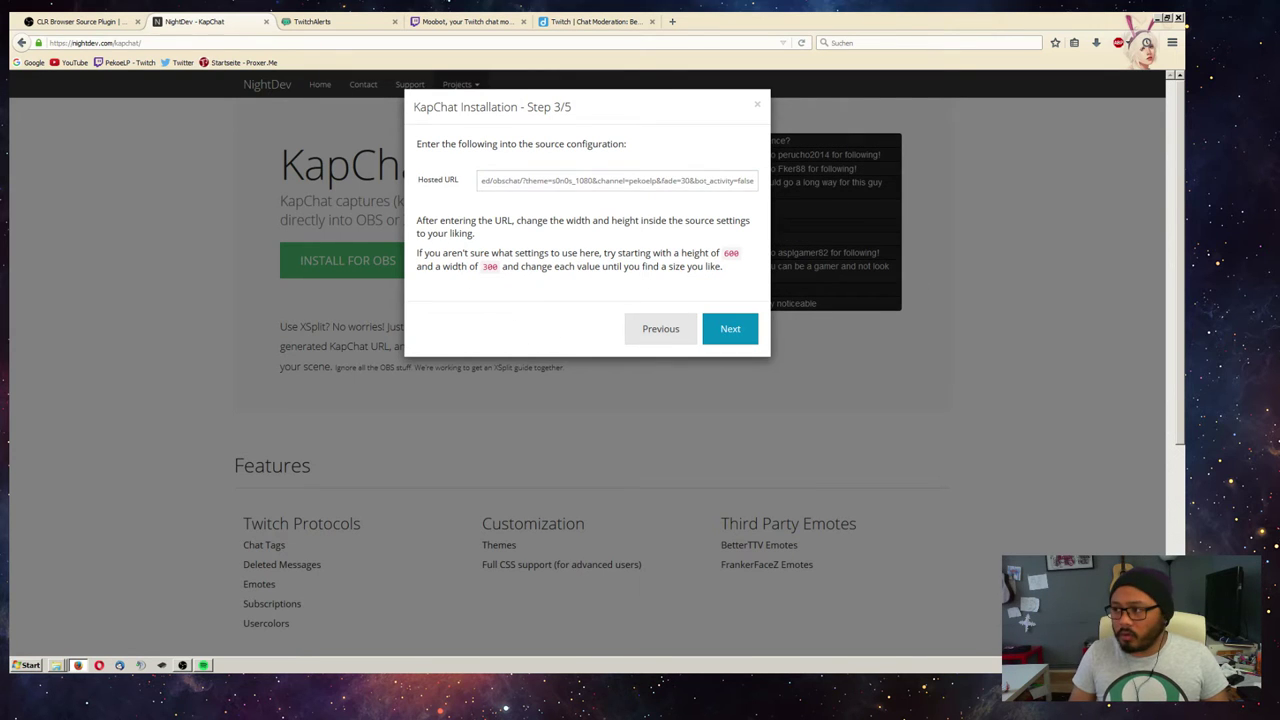
pyautogui.hotkey('alt', 'Tab')
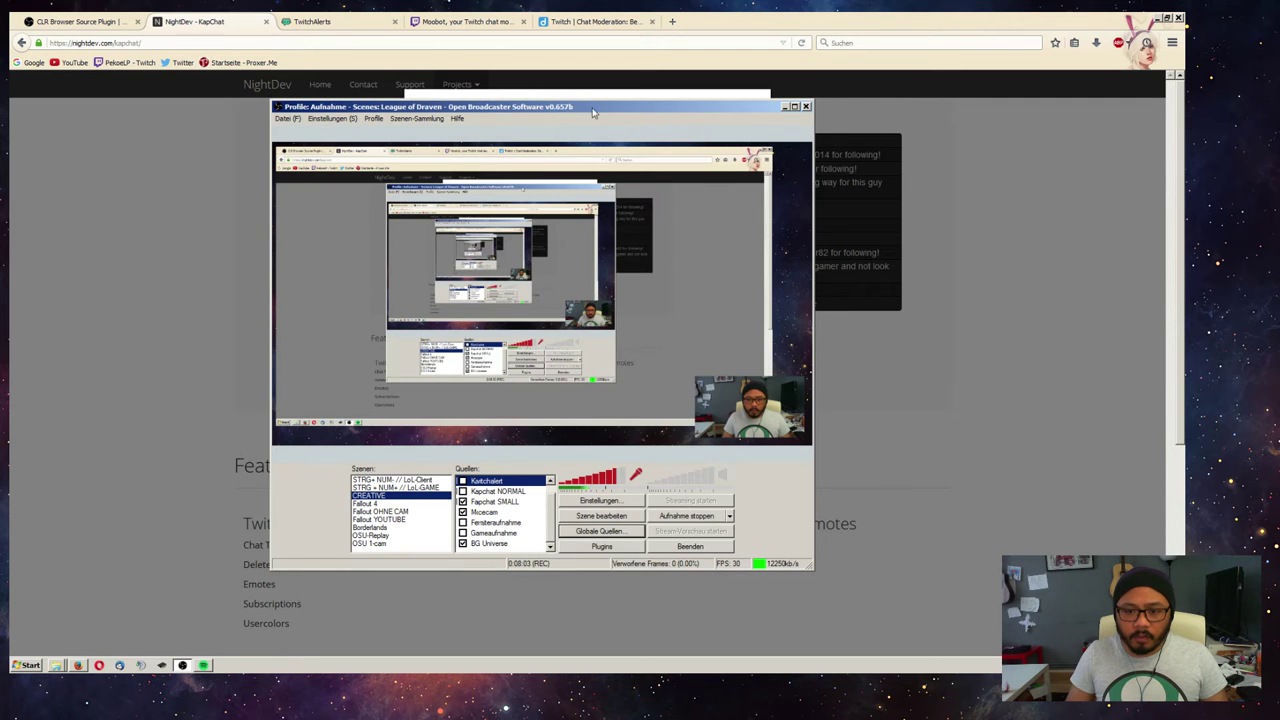
# - Minimize the browser and reposition the OBS window on the desktop
pyautogui.moveTo(588, 106); pyautogui.dragTo(492, 97)
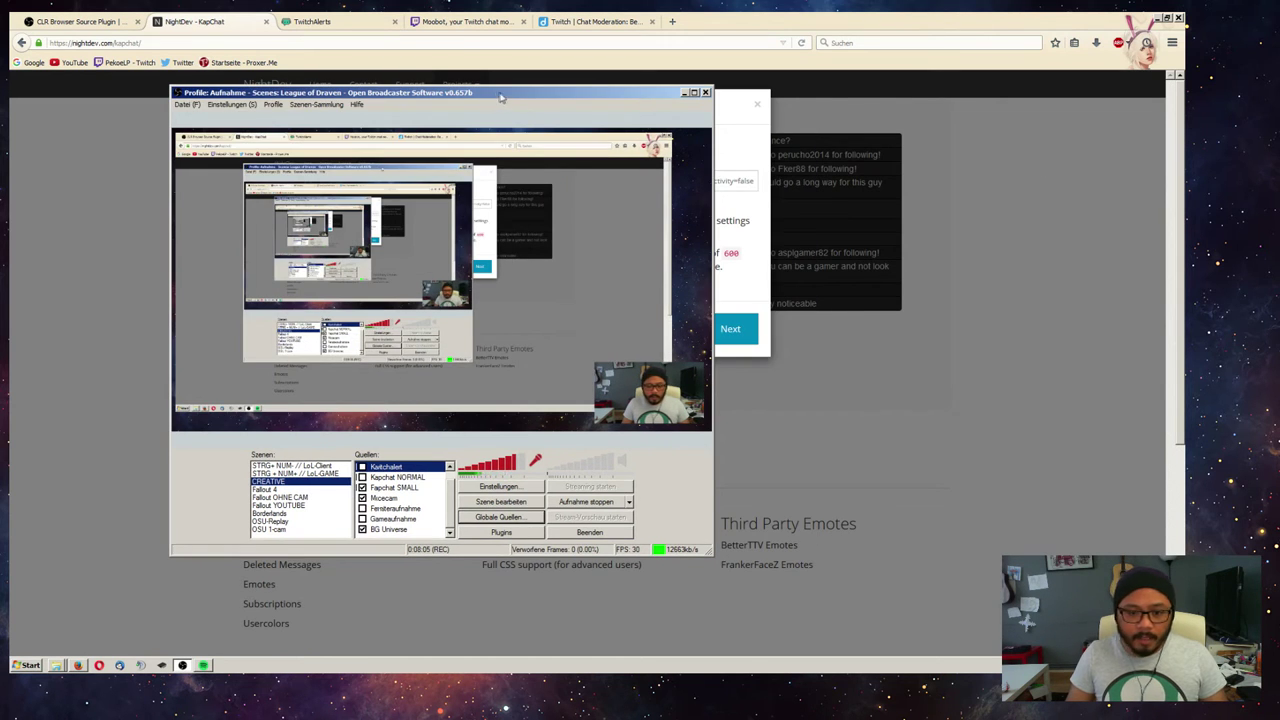
pyautogui.click(1155, 19)
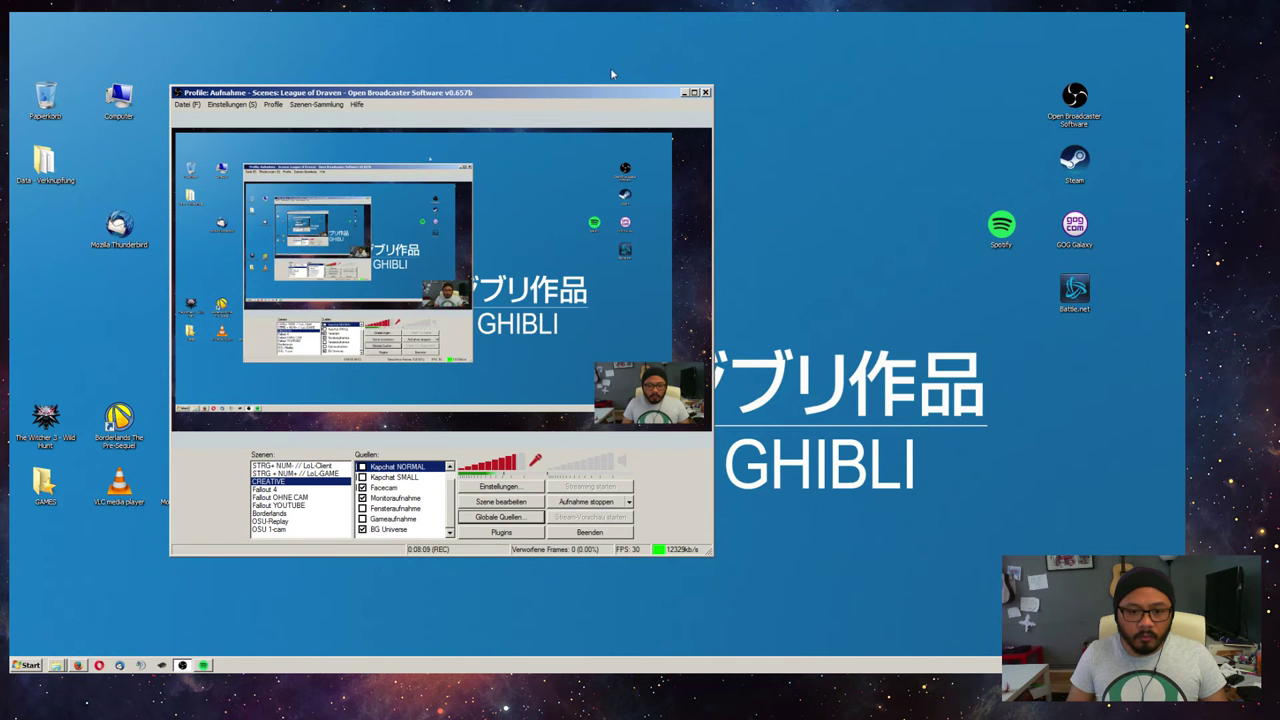
pyautogui.moveTo(577, 94); pyautogui.dragTo(612, 74)
pyautogui.scroll(1, 487, 468)
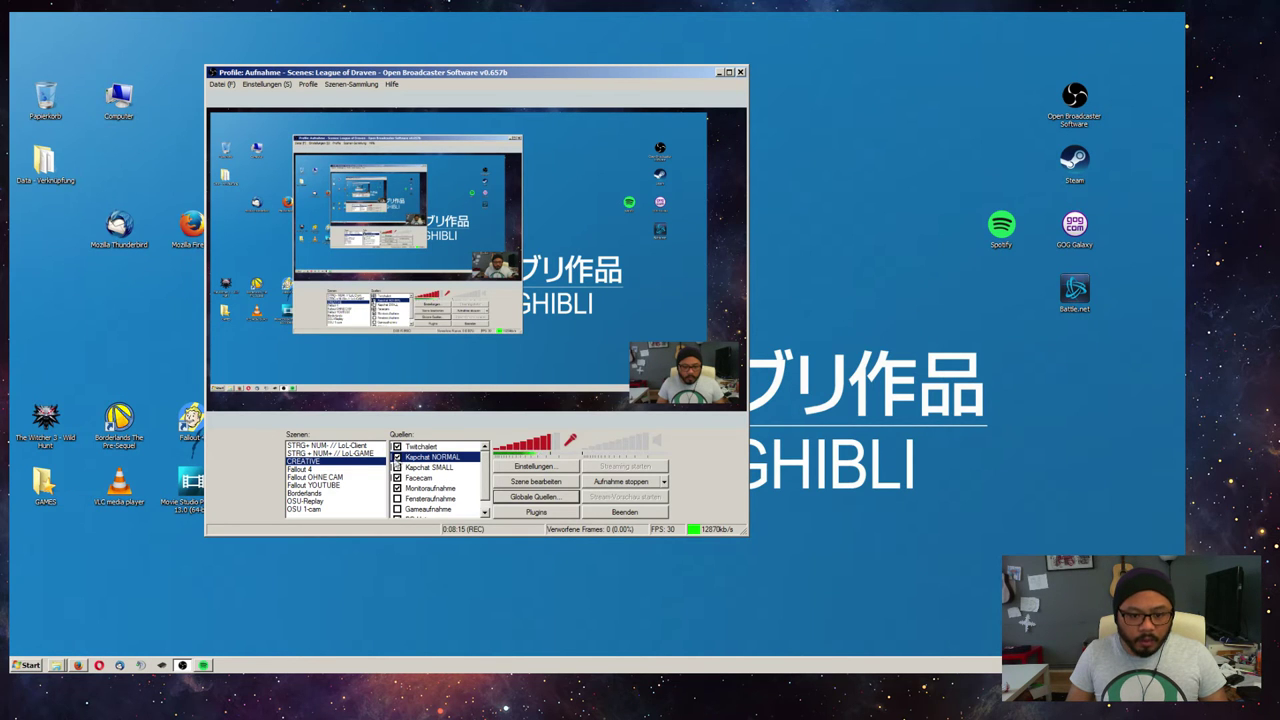
# - Move and resize the Kapchat chat source into the scene's upper area, then open Kapchat NORMAL's settings
pyautogui.click(538, 487)
pyautogui.moveTo(270, 358); pyautogui.dragTo(662, 362)
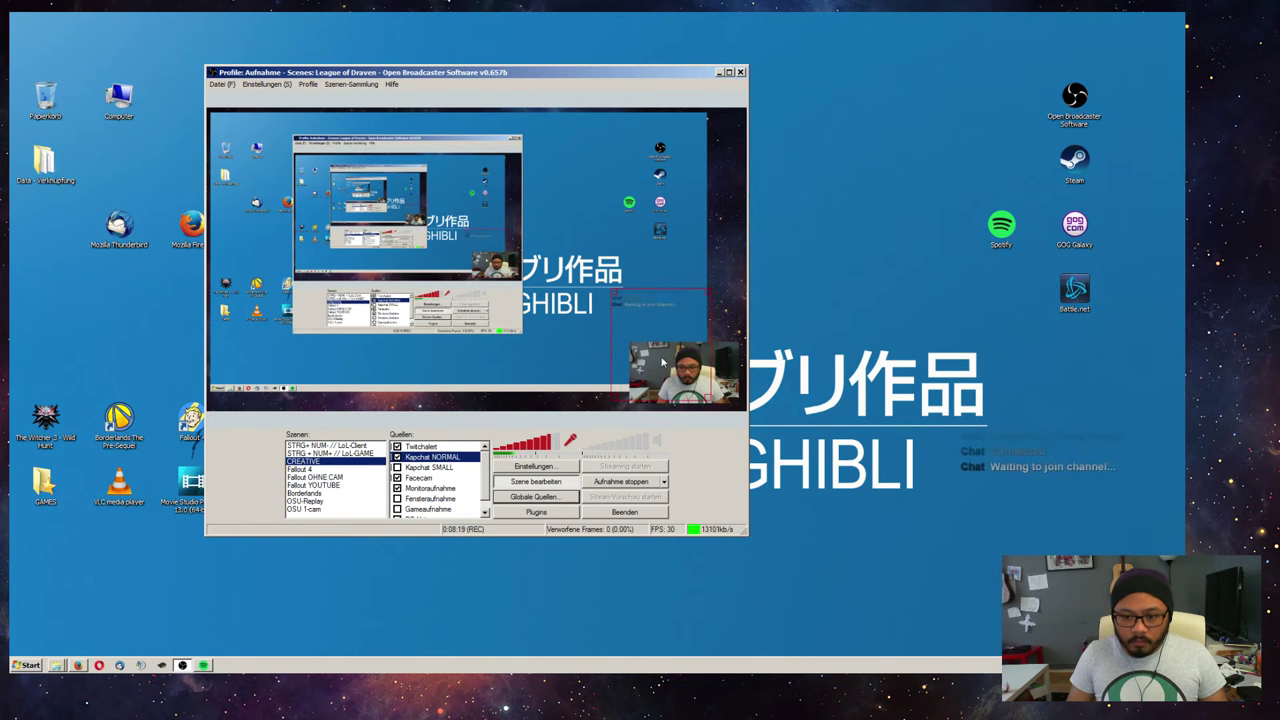
pyautogui.moveTo(662, 362)
pyautogui.mouseDown()
pyautogui.moveTo(560, 421)
pyautogui.moveTo(575, 418)
pyautogui.moveTo(587, 375)
pyautogui.mouseUp()
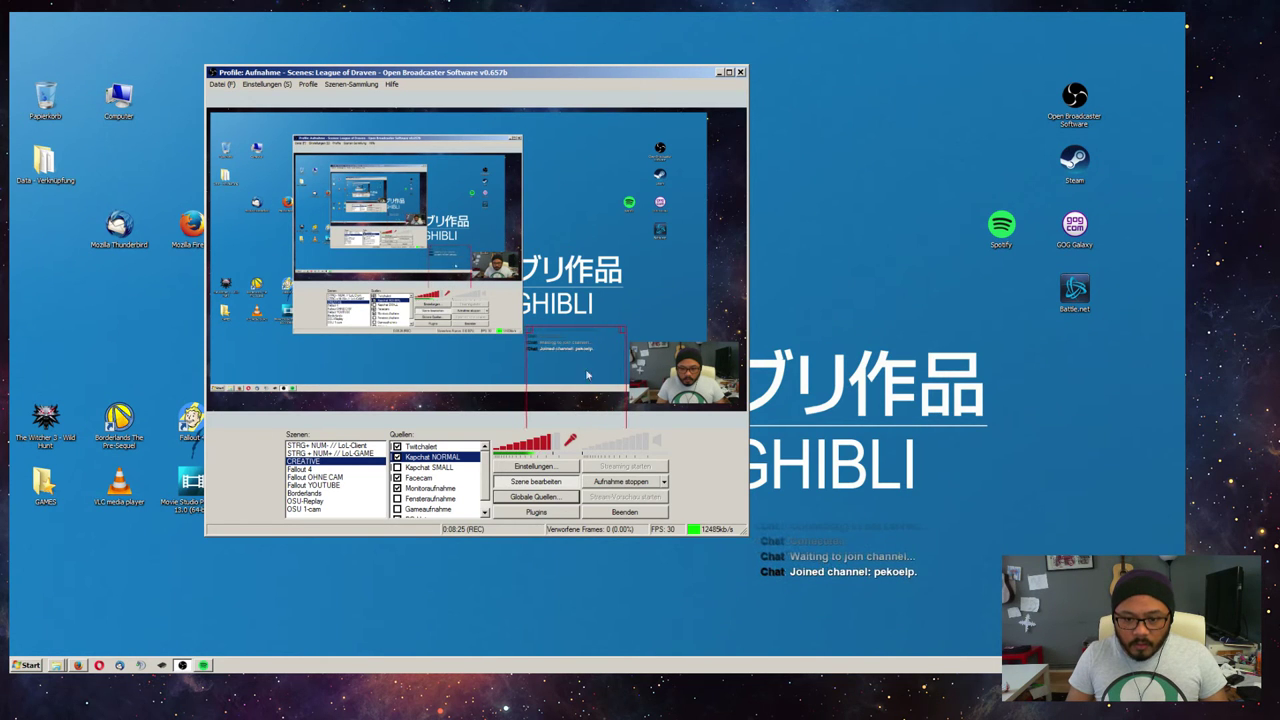
pyautogui.moveTo(627, 333)
pyautogui.mouseDown()
pyautogui.moveTo(676, 296)
pyautogui.moveTo(658, 340)
pyautogui.mouseUp()
pyautogui.moveTo(610, 402)
pyautogui.mouseDown()
pyautogui.moveTo(567, 405)
pyautogui.moveTo(640, 235)
pyautogui.mouseUp()
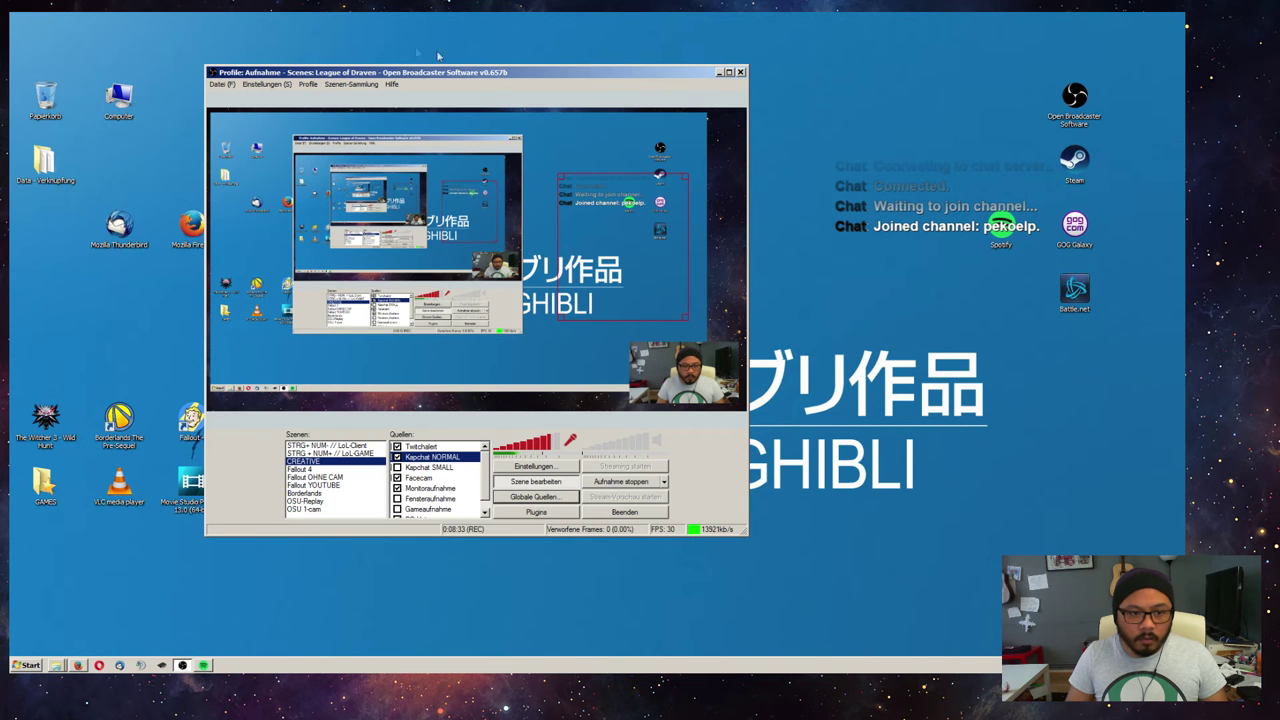
pyautogui.moveTo(503, 81); pyautogui.dragTo(338, 47)
pyautogui.moveTo(434, 149); pyautogui.dragTo(366, 111)
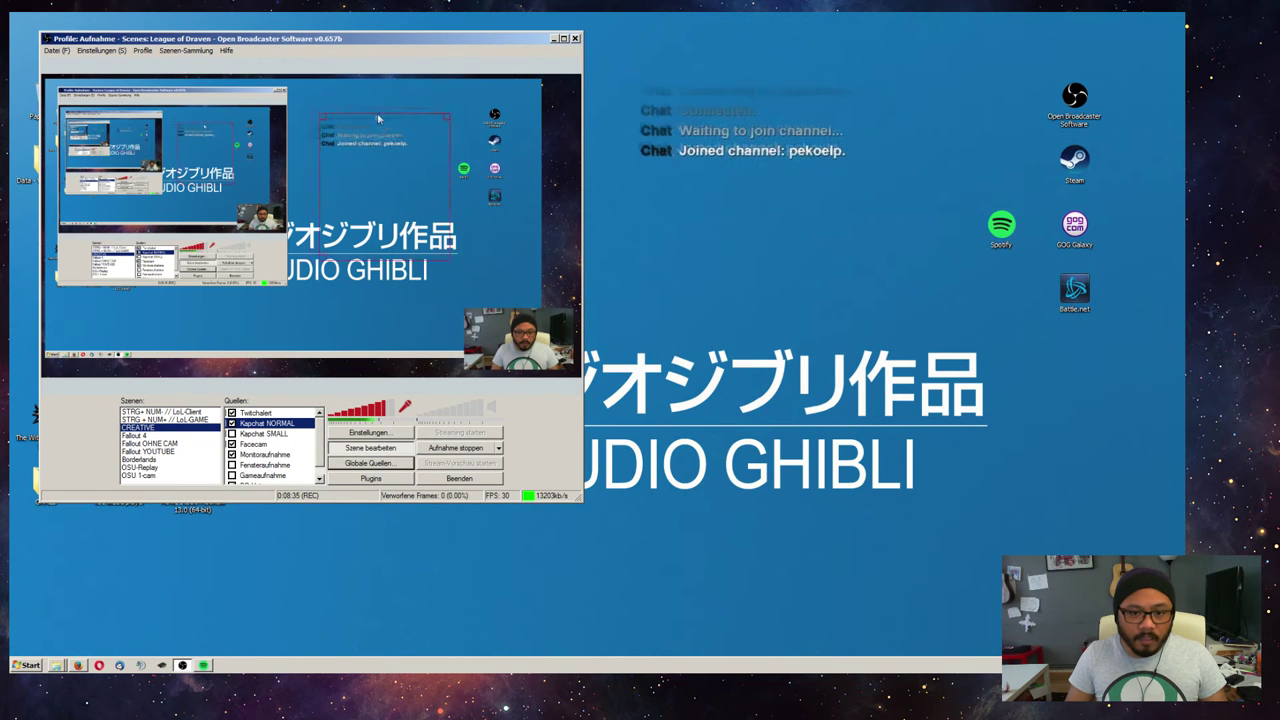
pyautogui.click(392, 450)
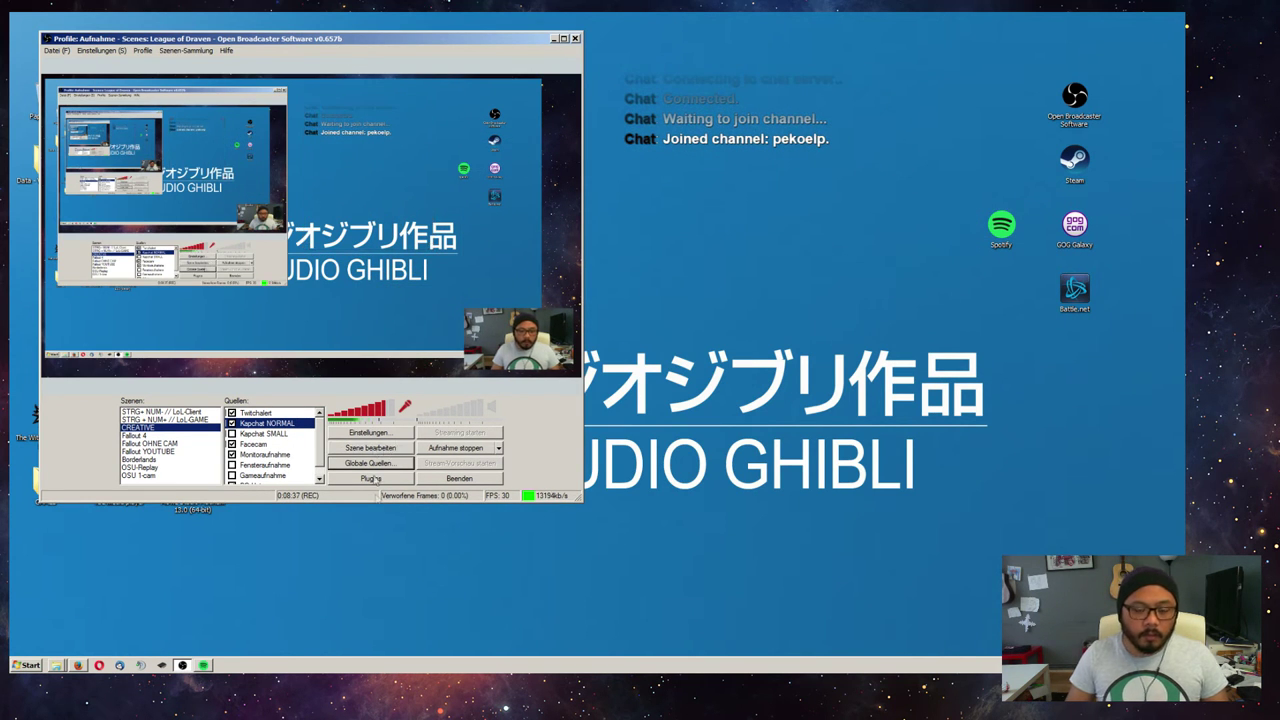
pyautogui.doubleClick(282, 424)
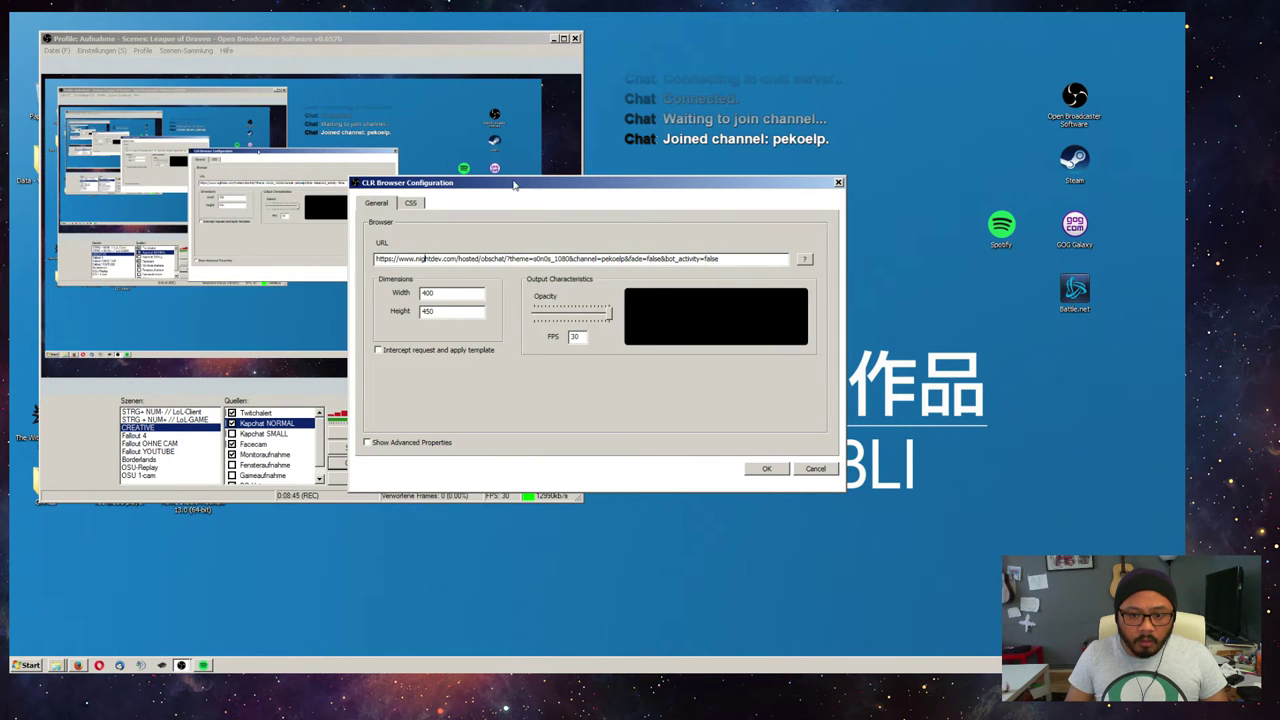
# - Close the chat source settings unchanged, toggle scene editing, and hide the Kapchat NORMAL source
pyautogui.moveTo(551, 217); pyautogui.dragTo(610, 257)
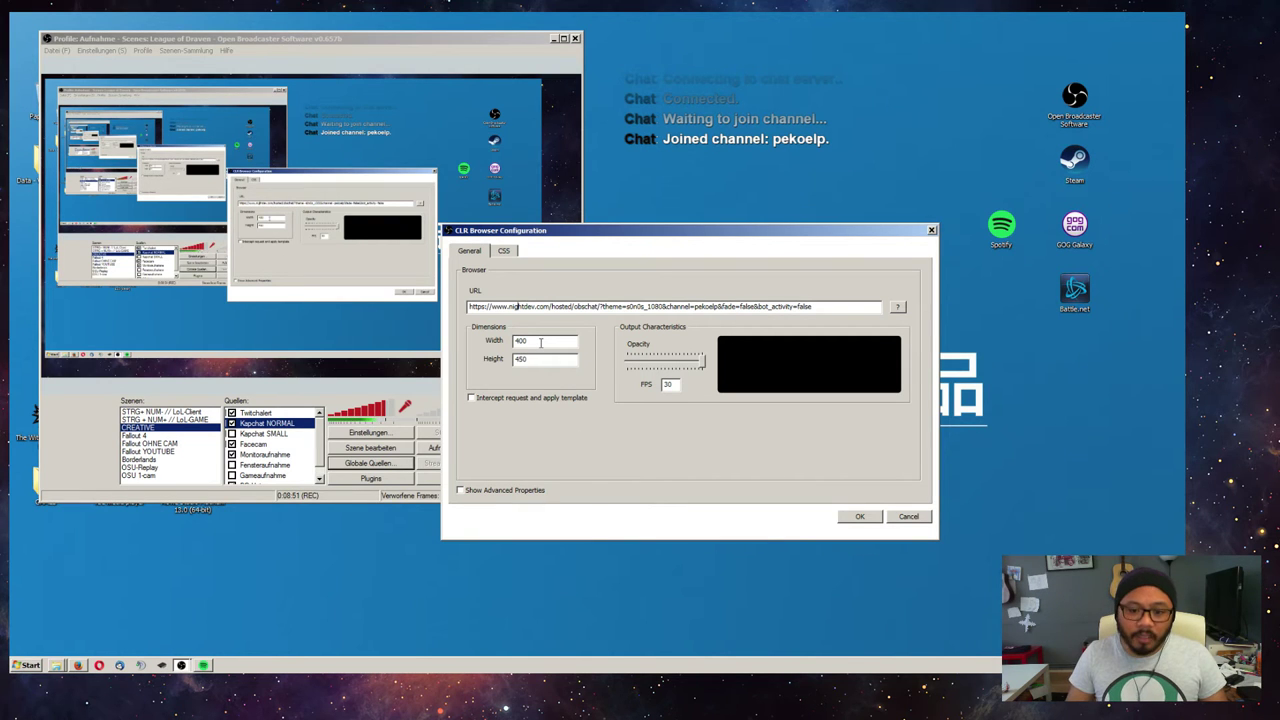
pyautogui.click(908, 518)
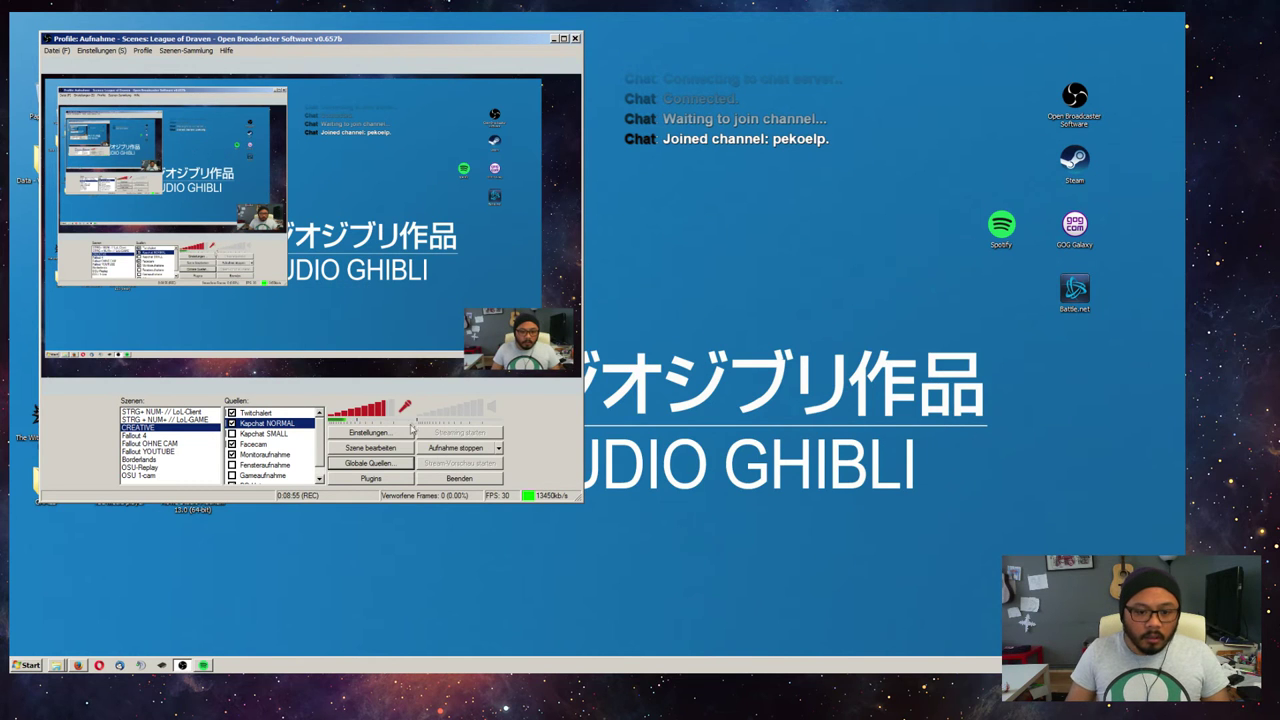
pyautogui.click(389, 450)
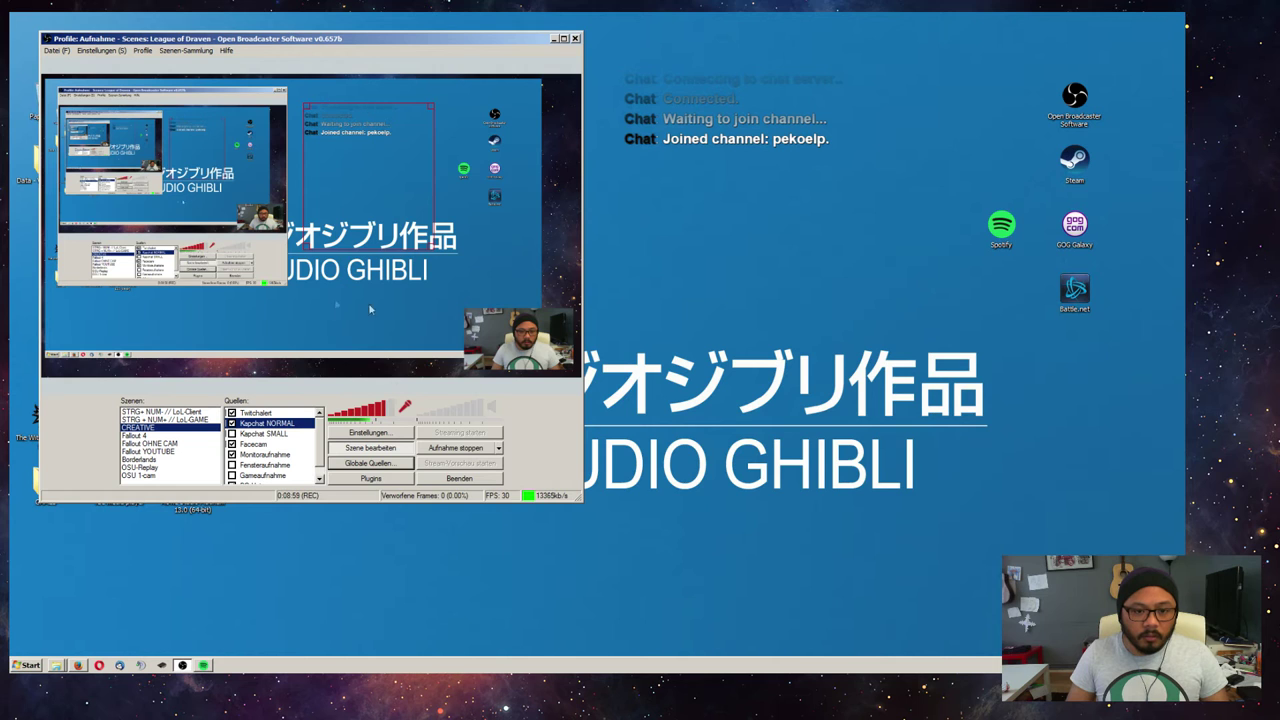
pyautogui.click(388, 452)
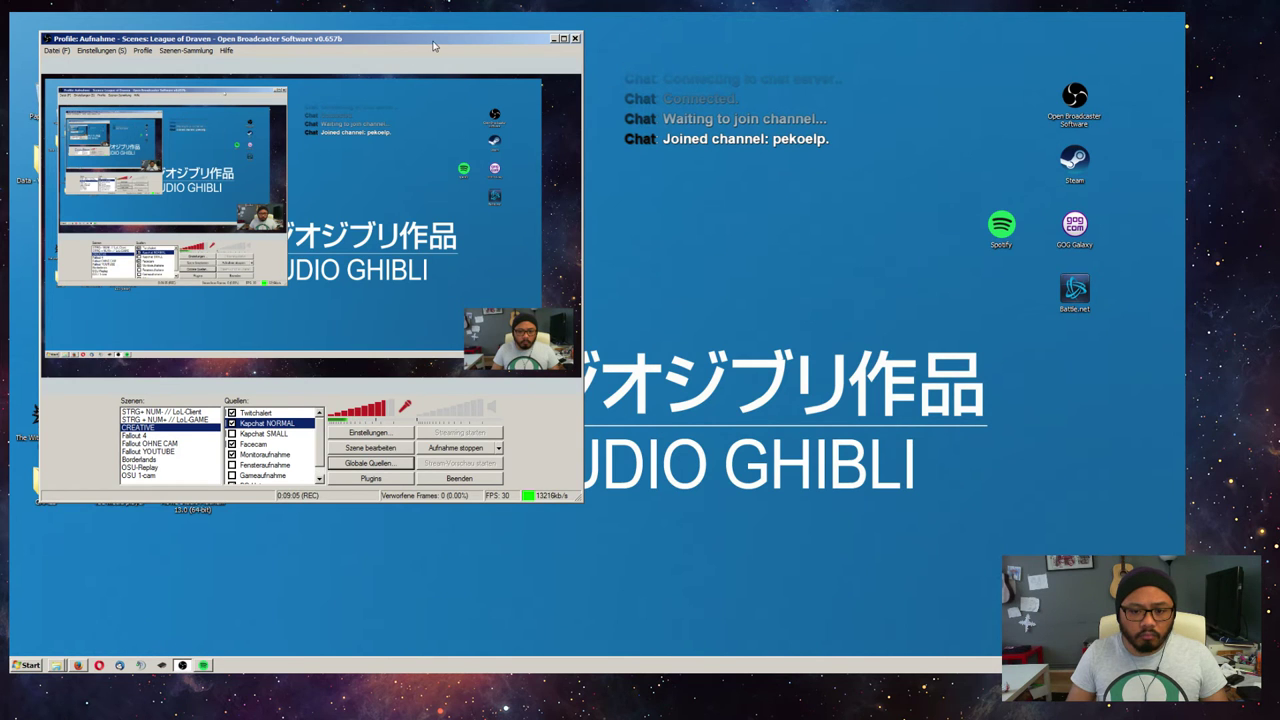
pyautogui.moveTo(433, 46); pyautogui.dragTo(411, 48)
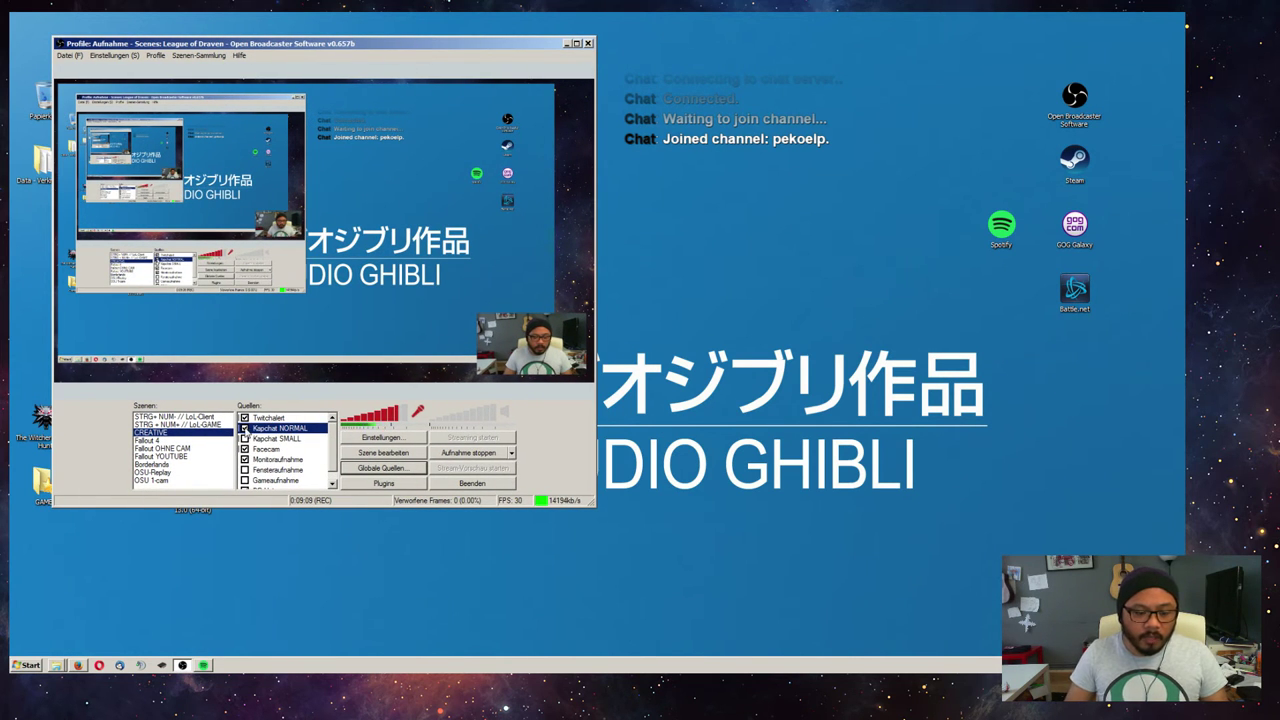
pyautogui.click(244, 428)
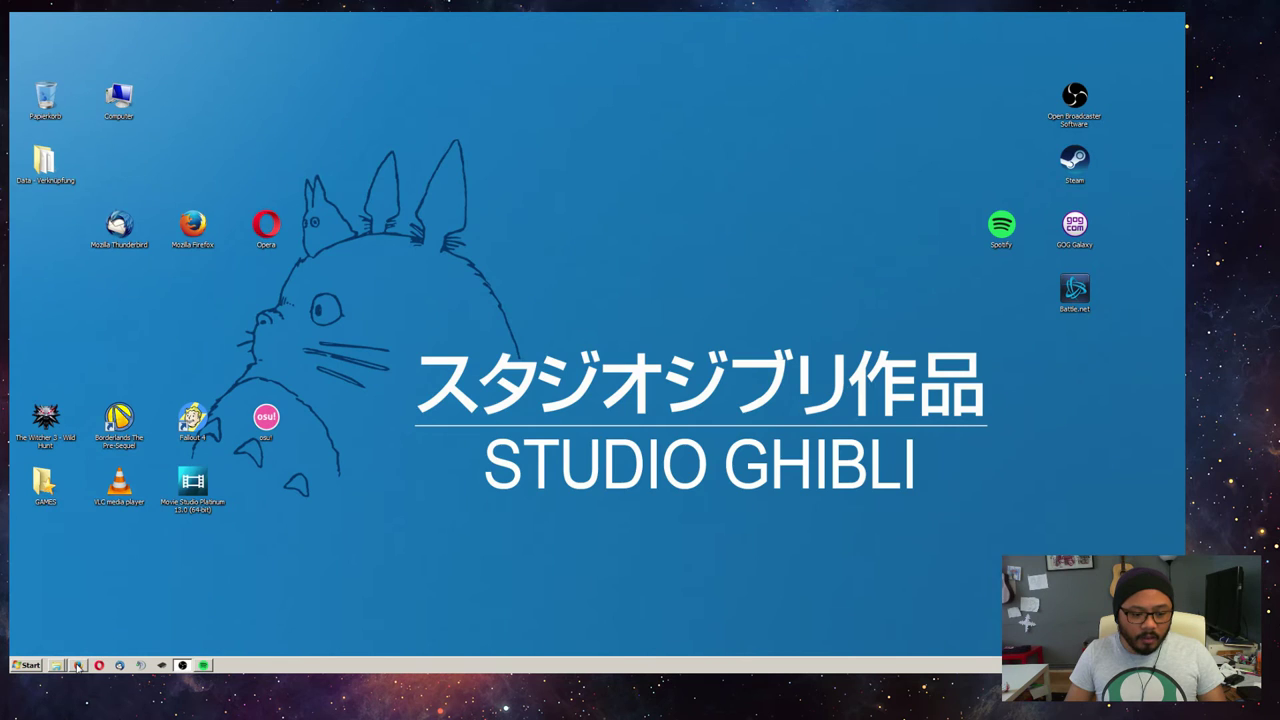
# - Run the KapChat installation wizard through chat settings, hosted URL and CSS to Step 5/5, then close it
pyautogui.click(77, 666)
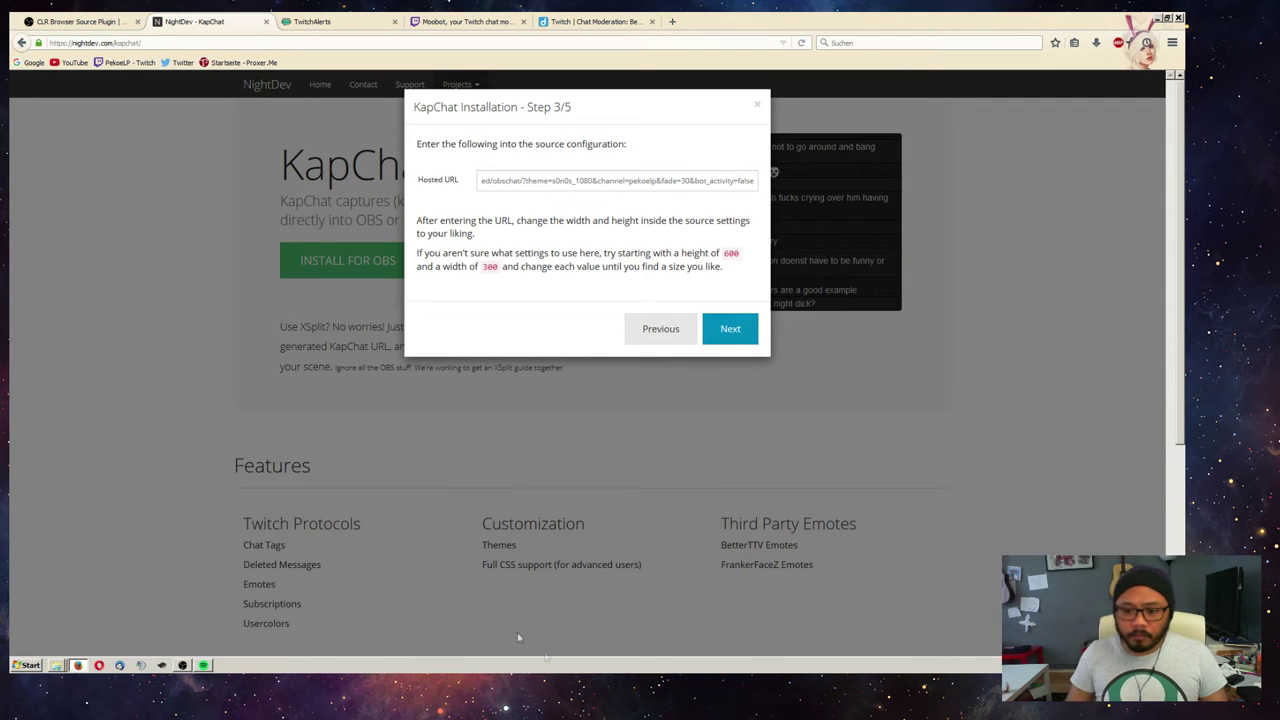
pyautogui.click(728, 338)
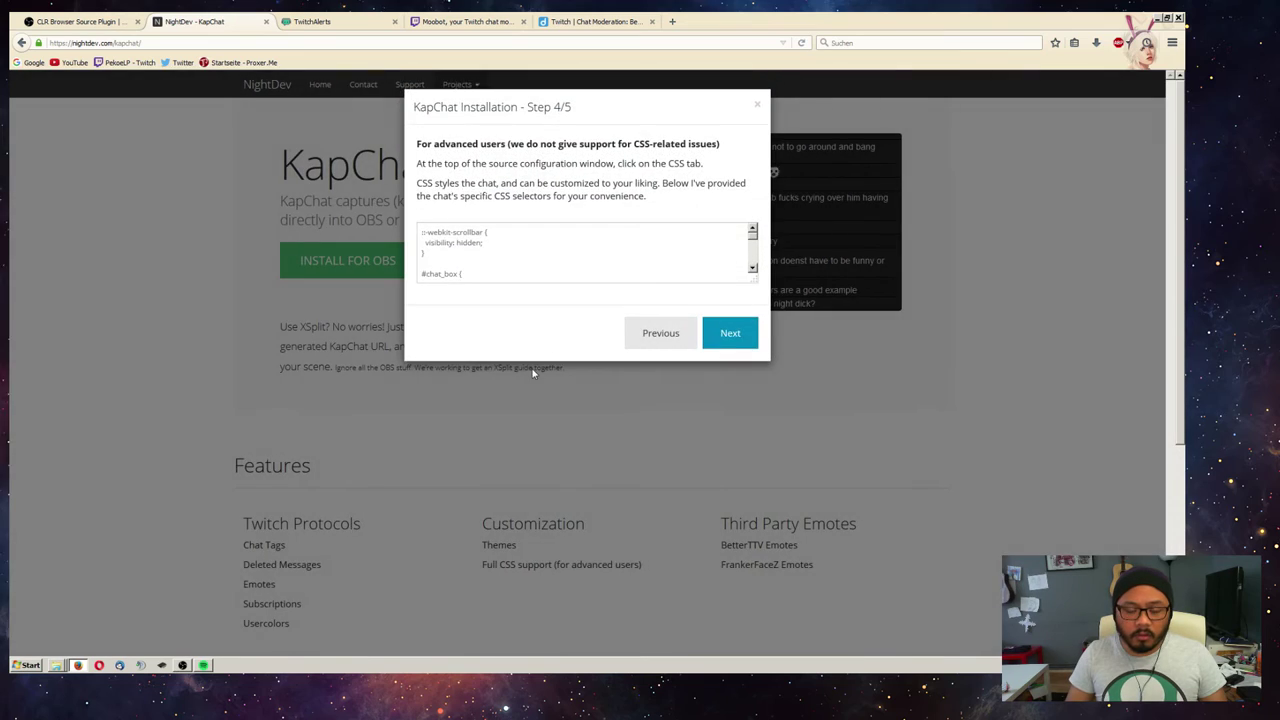
pyautogui.click(534, 372)
pyautogui.click(350, 262)
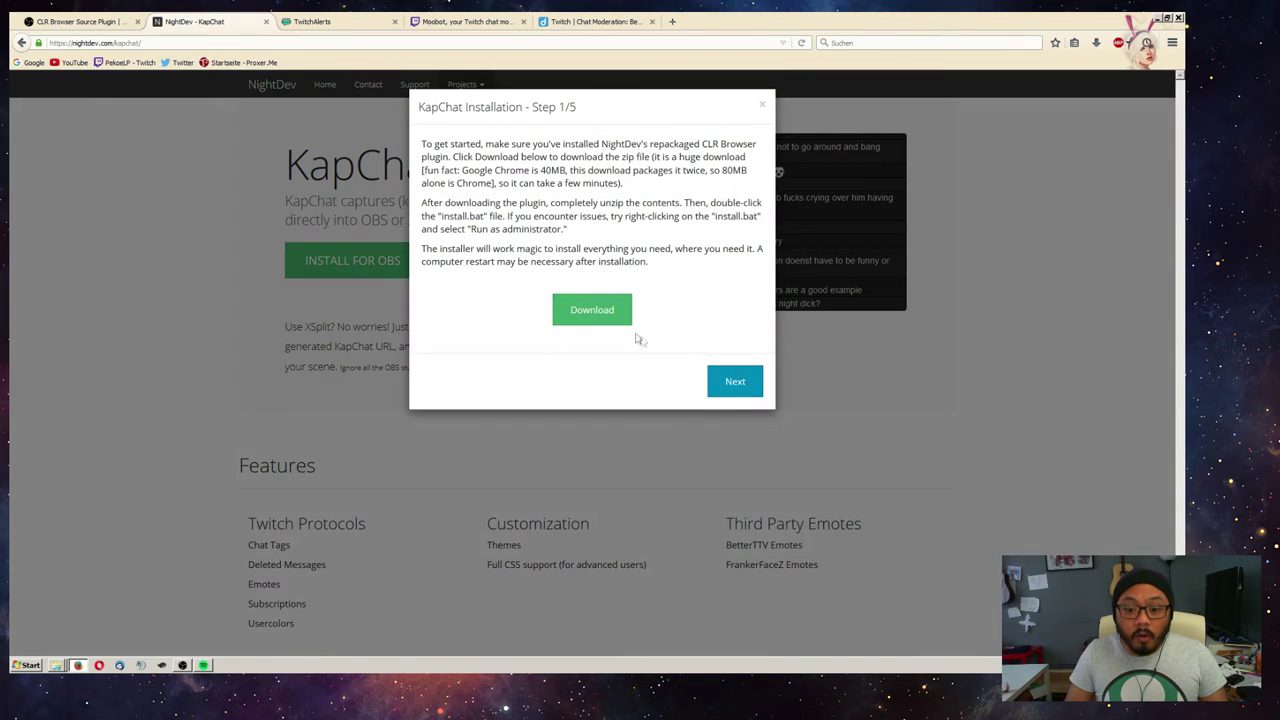
pyautogui.click(724, 384)
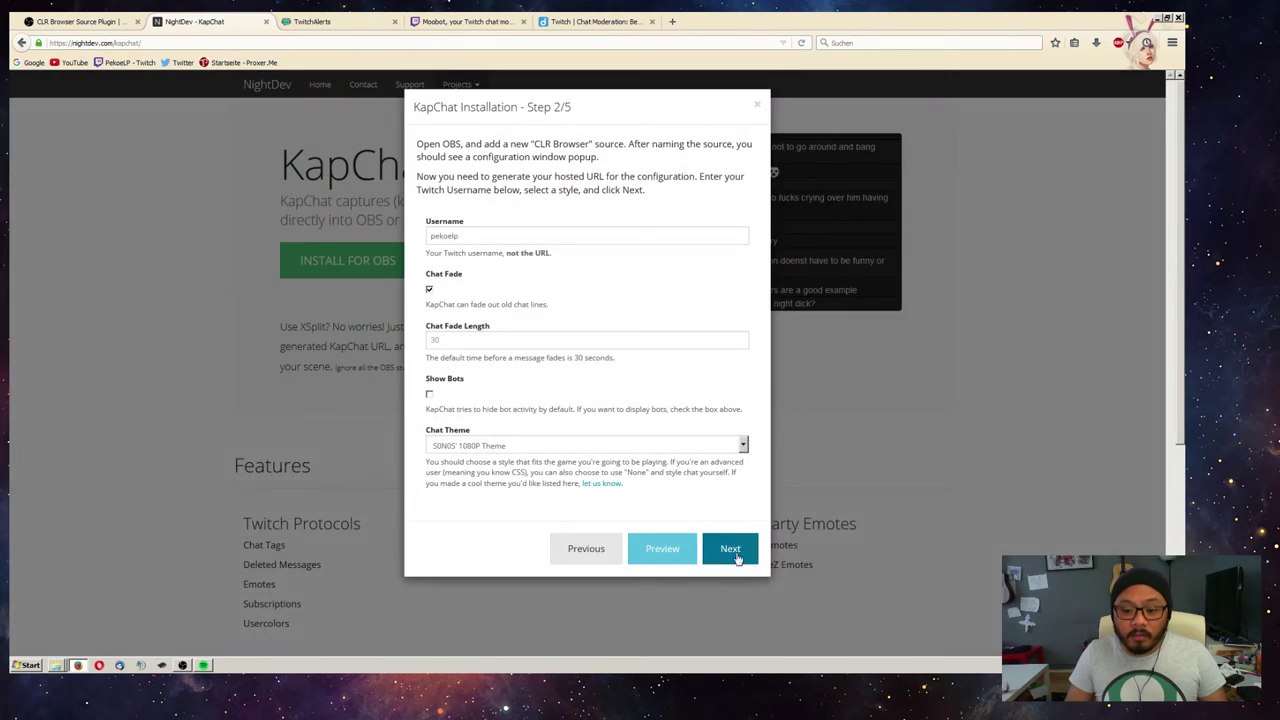
pyautogui.click(737, 558)
pyautogui.click(729, 330)
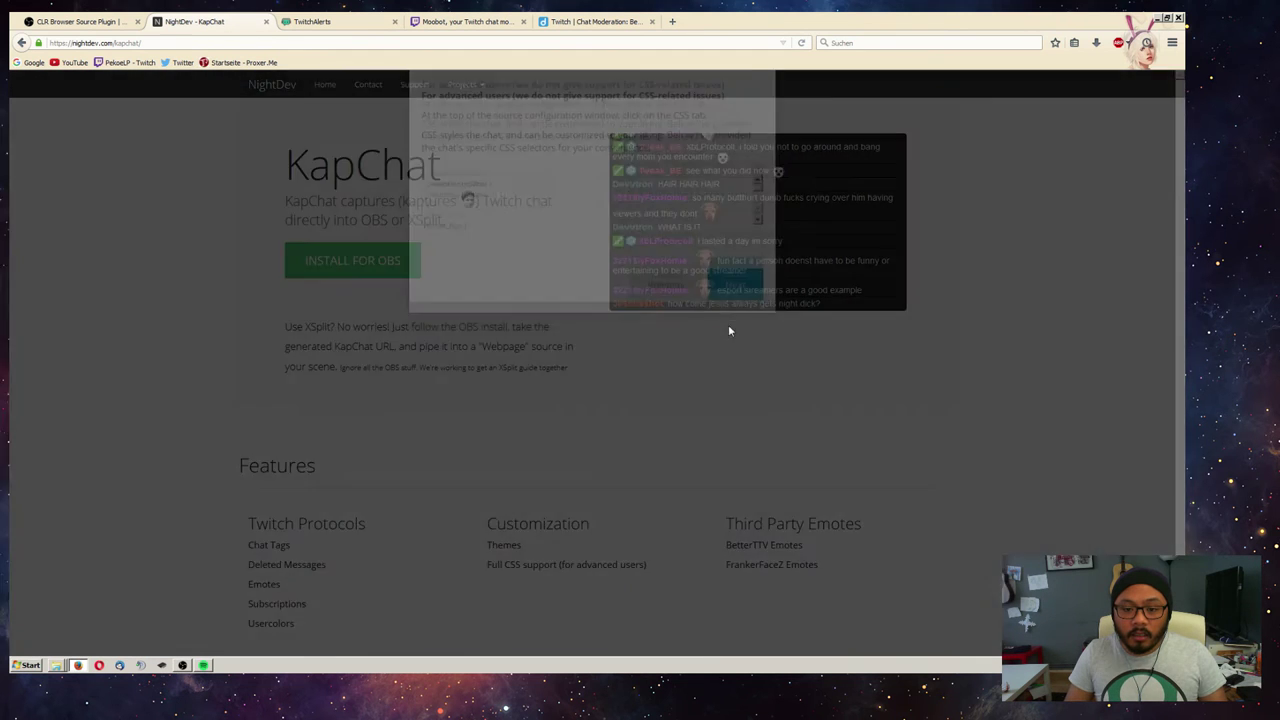
pyautogui.moveTo(757, 243); pyautogui.dragTo(760, 237)
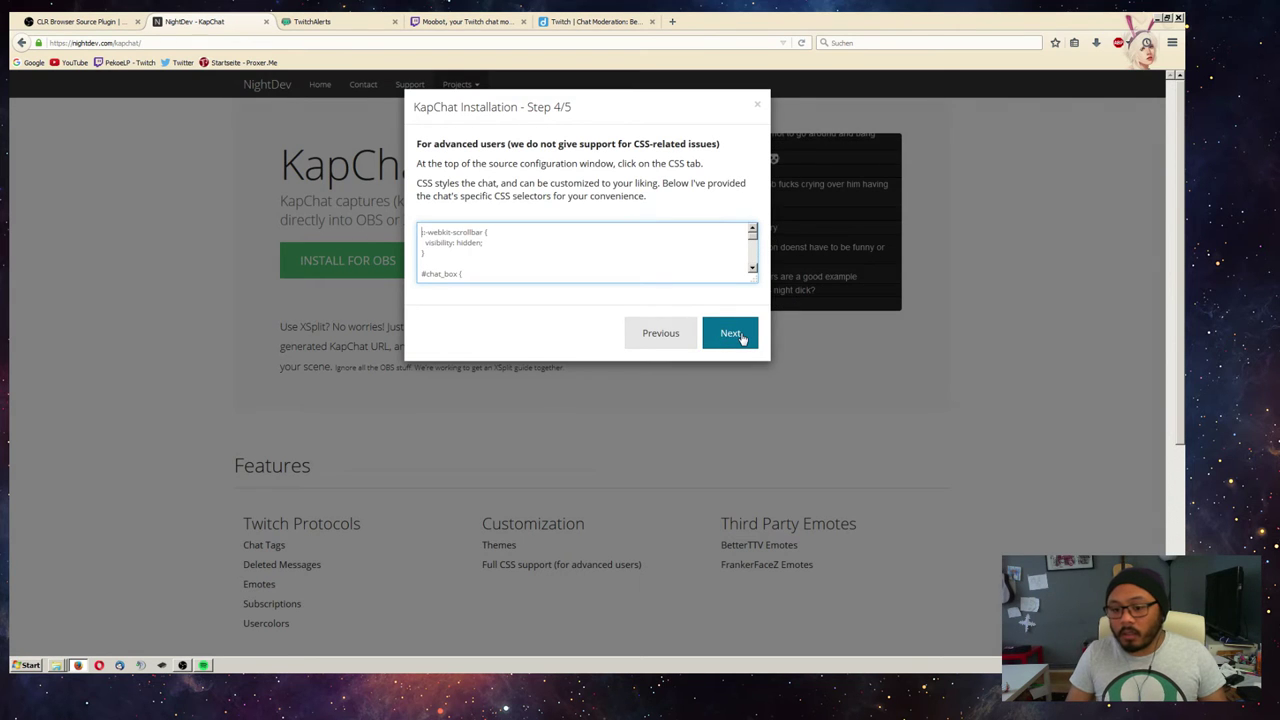
pyautogui.click(741, 337)
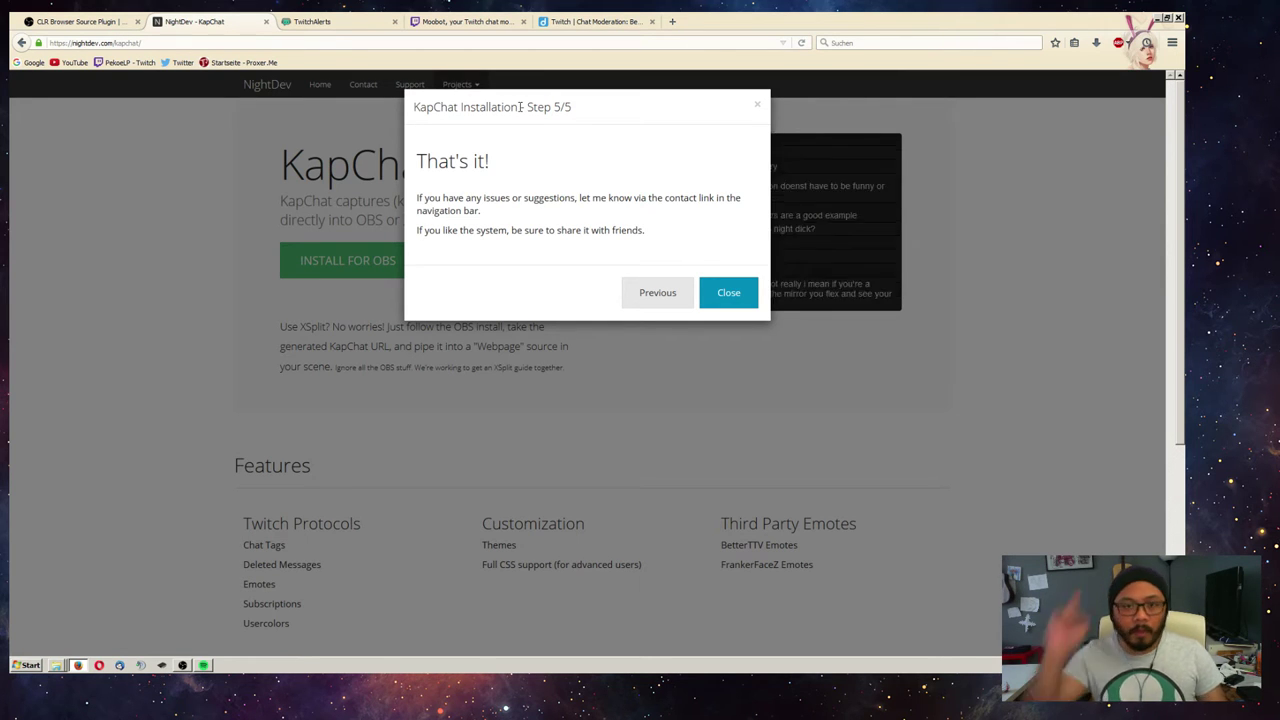
pyautogui.click(745, 292)
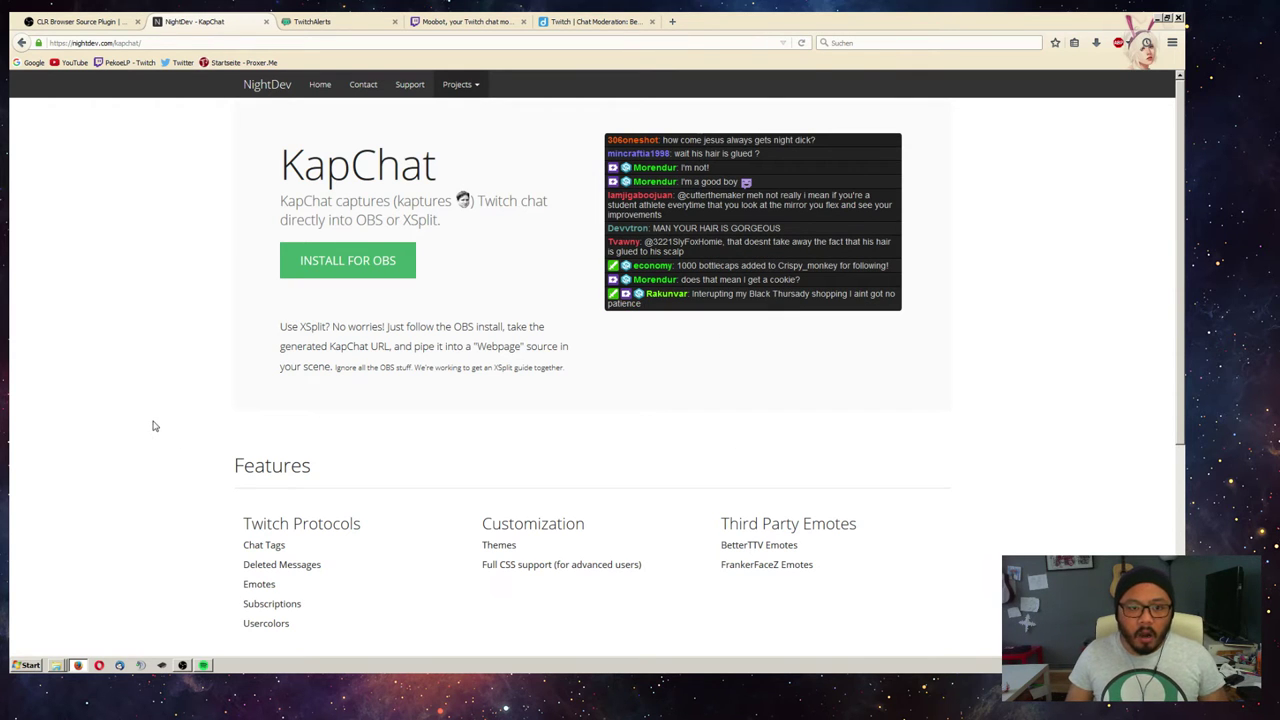
# - Switch to the TwitchAlerts browser tab
pyautogui.click(357, 25)
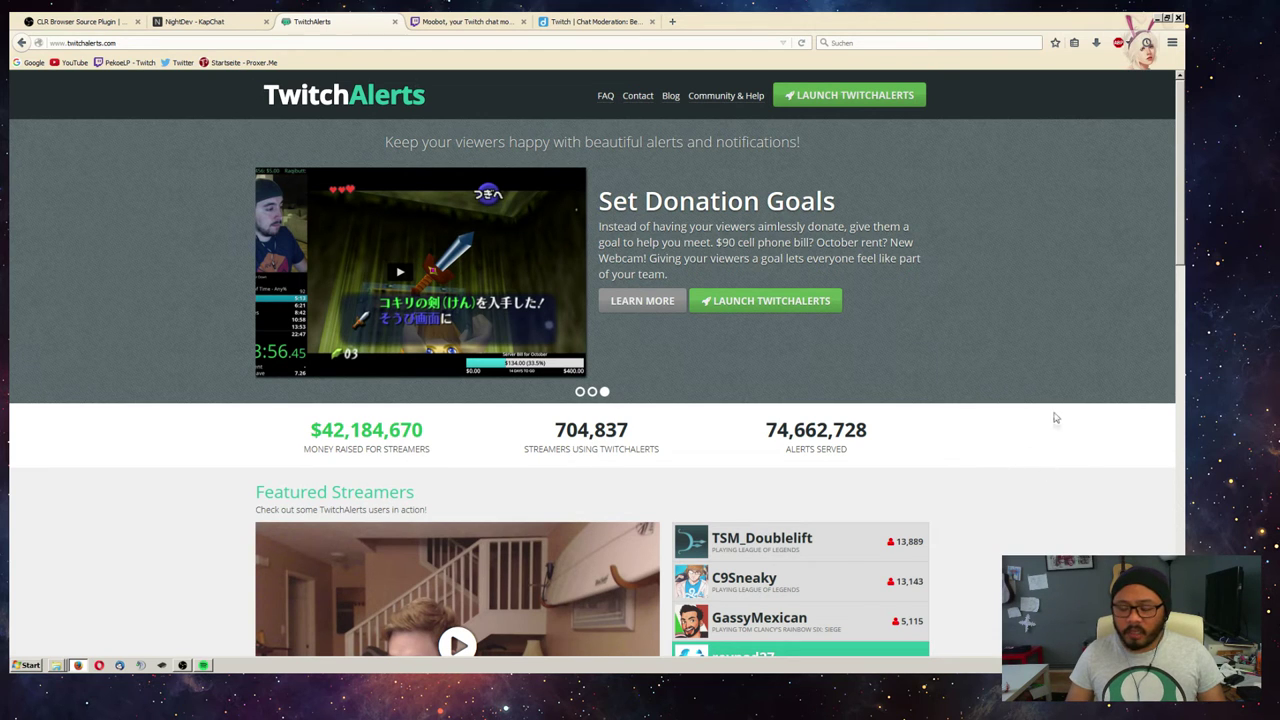
# - Launch TwitchAlerts, connect with the Twitch account, and go to the Alert Box settings
pyautogui.click(836, 107)
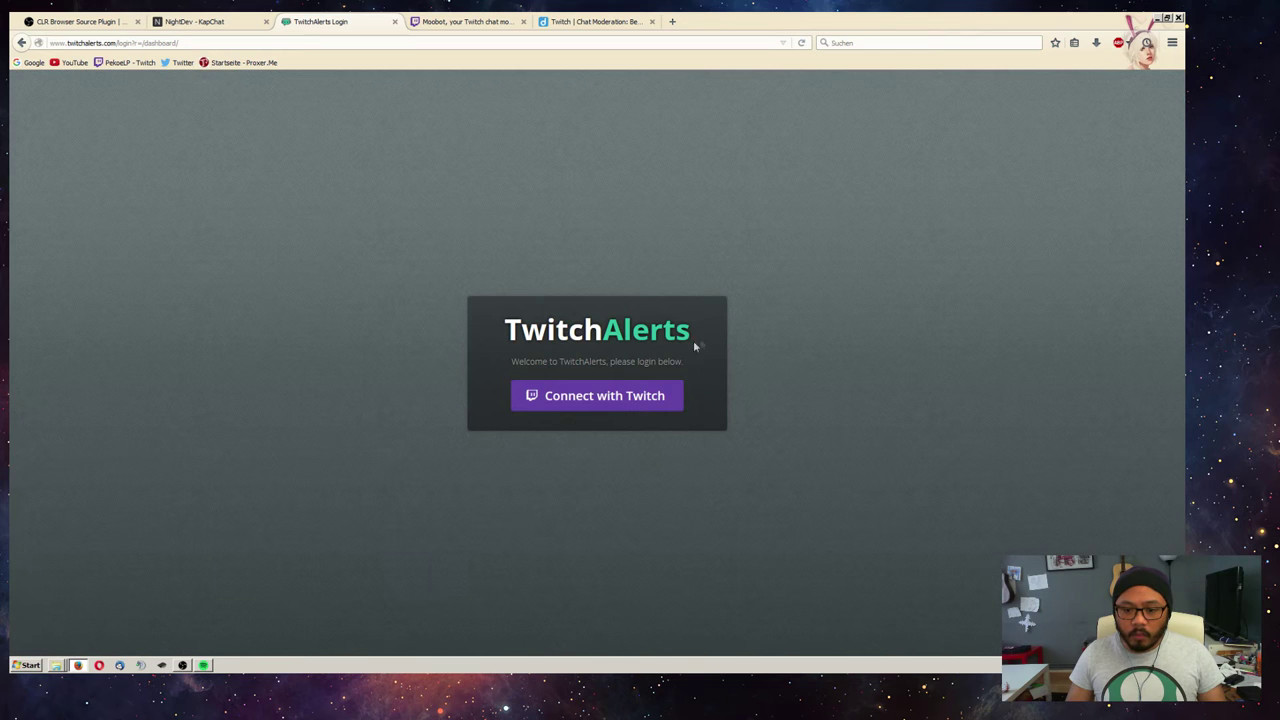
pyautogui.click(590, 400)
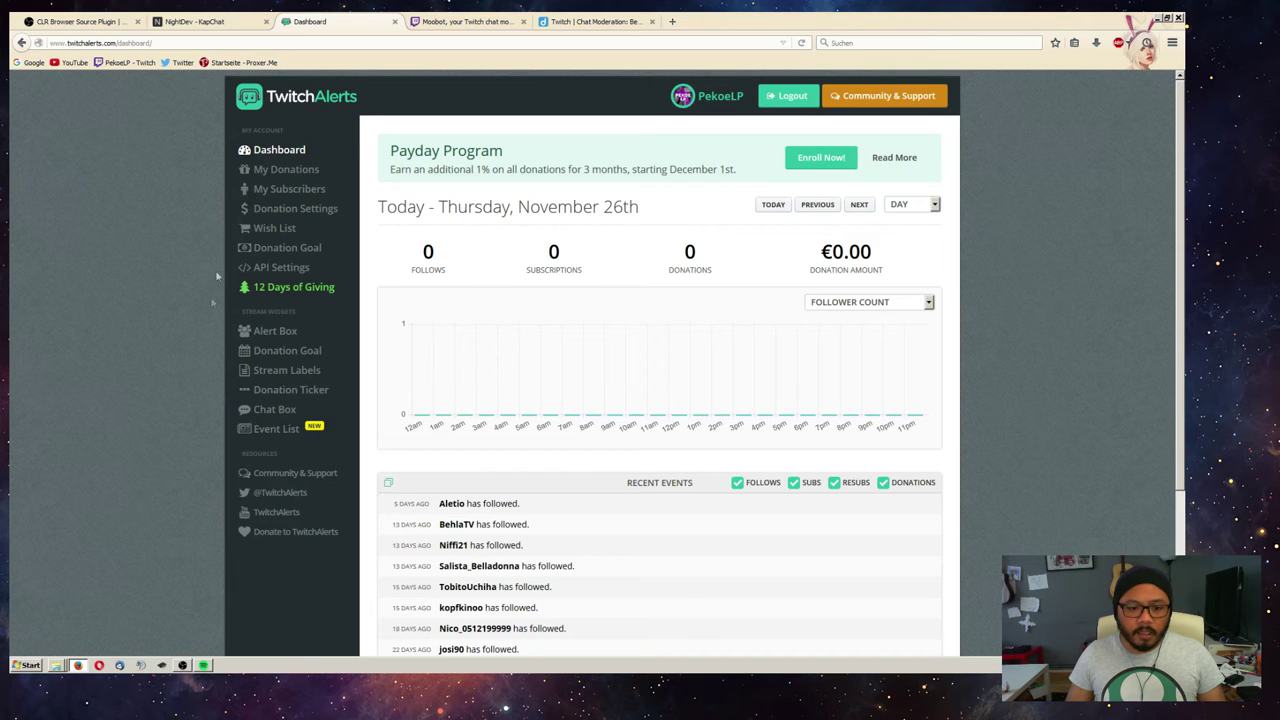
pyautogui.click(283, 334)
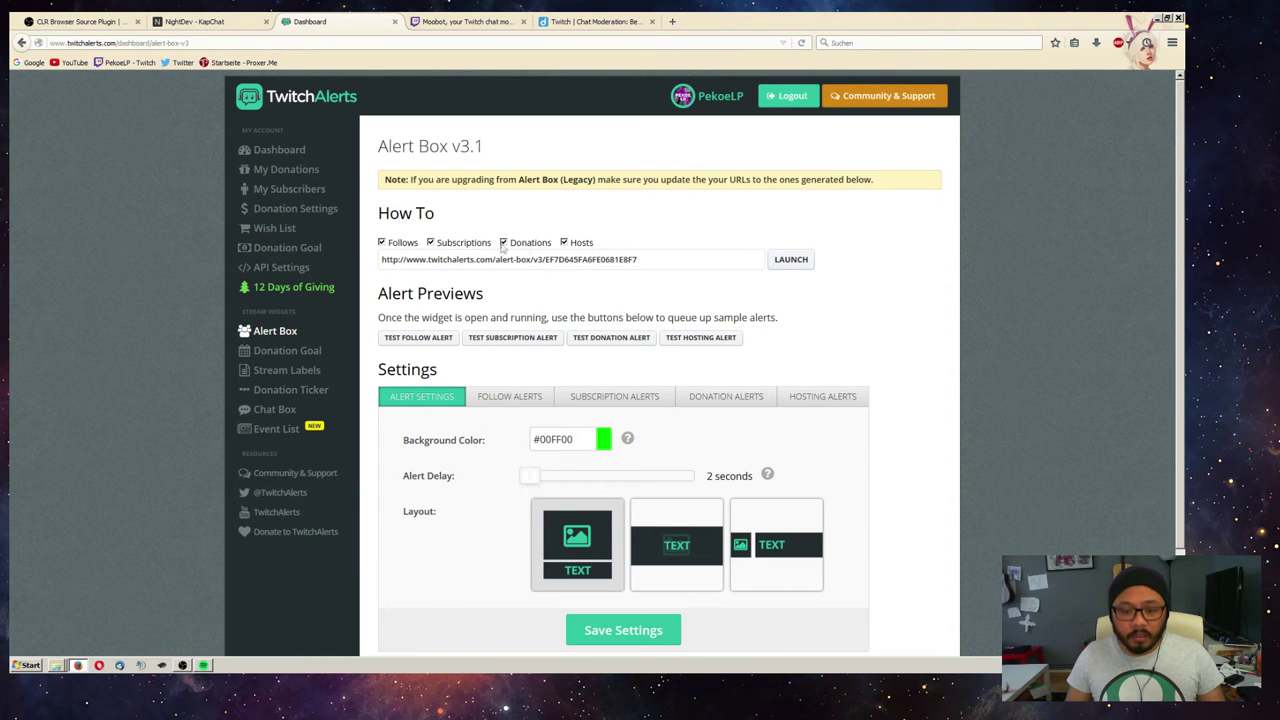
pyautogui.click(633, 264)
pyautogui.click(924, 264)
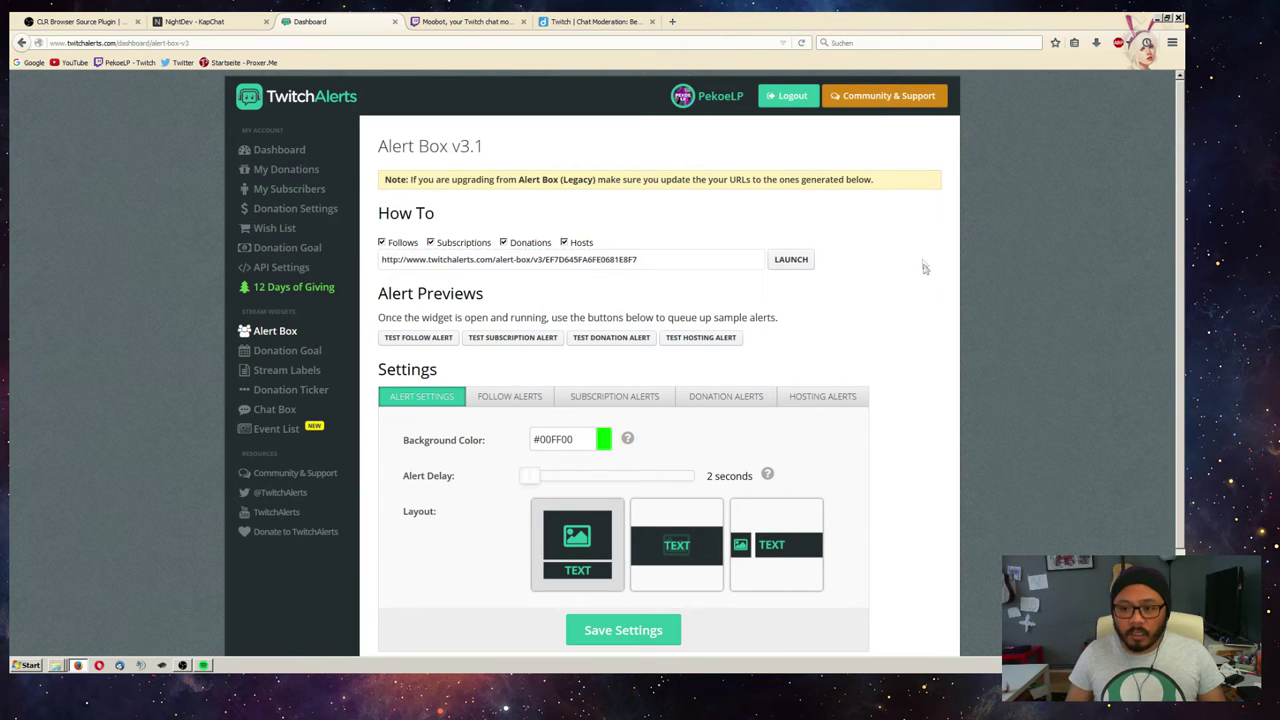
pyautogui.scroll(-2, 920, 330)
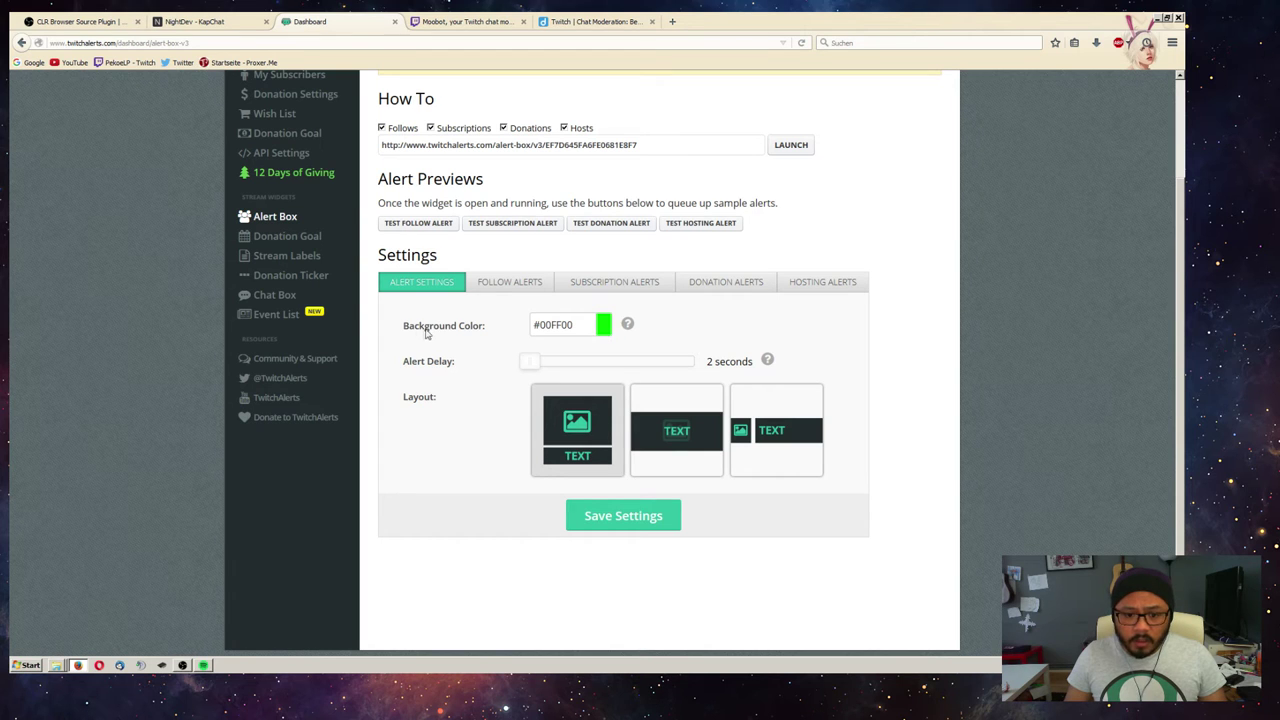
pyautogui.moveTo(628, 326)
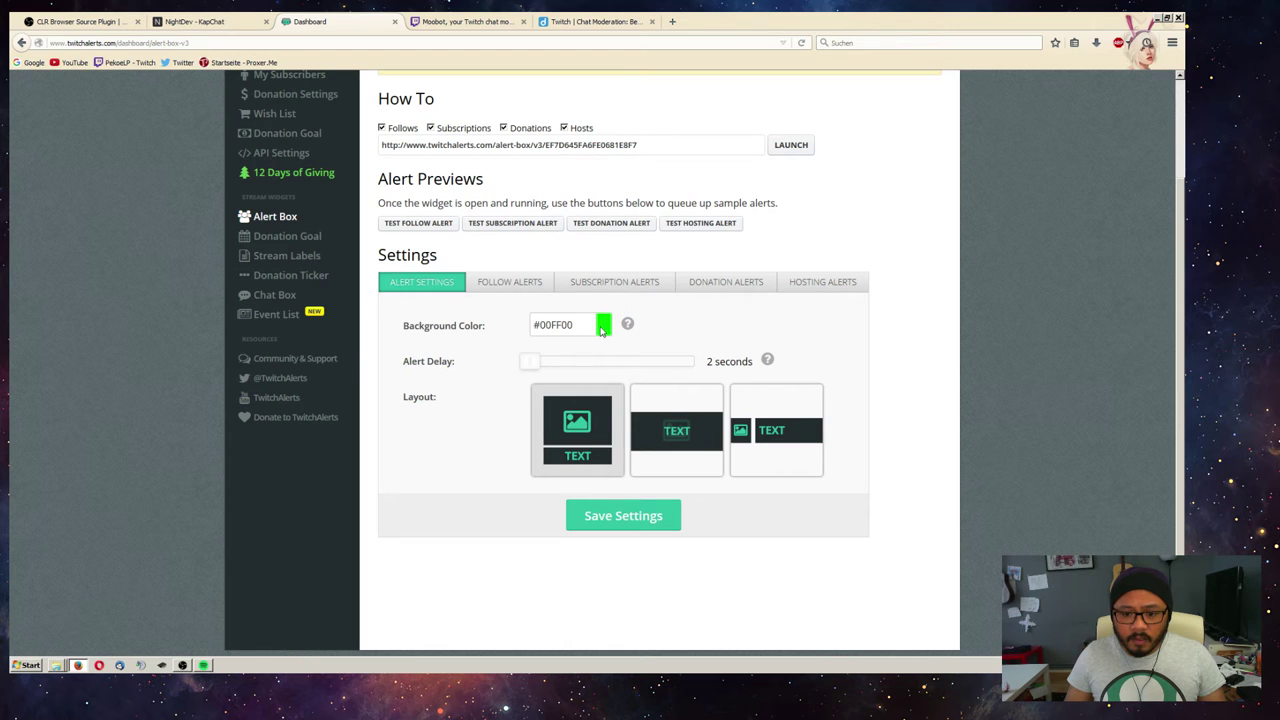
pyautogui.click(603, 327)
pyautogui.click(890, 335)
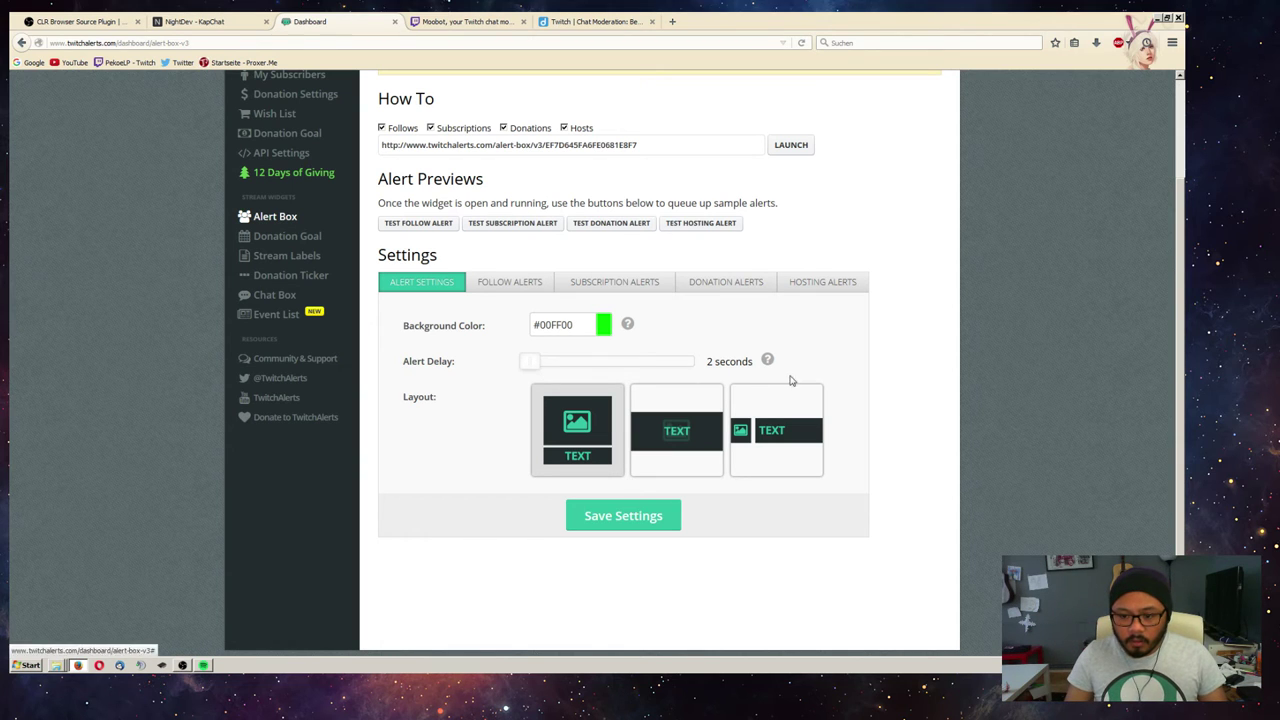
pyautogui.moveTo(767, 362)
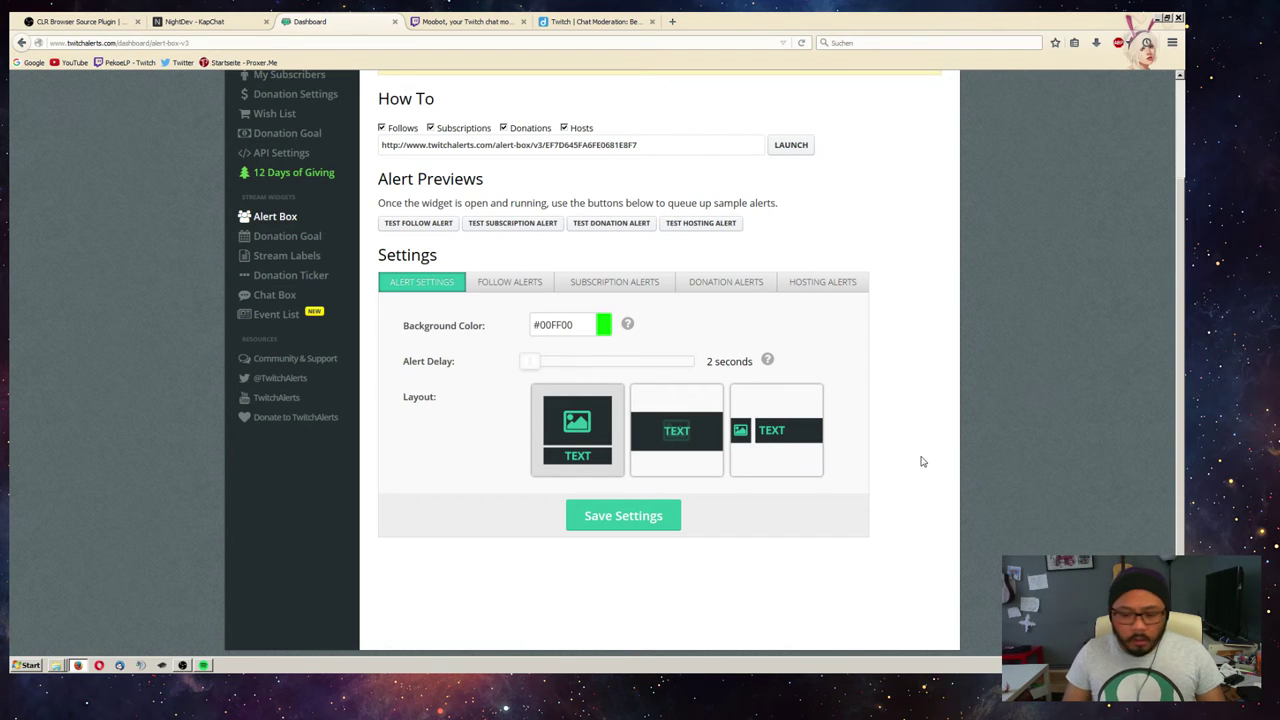
pyautogui.click(516, 289)
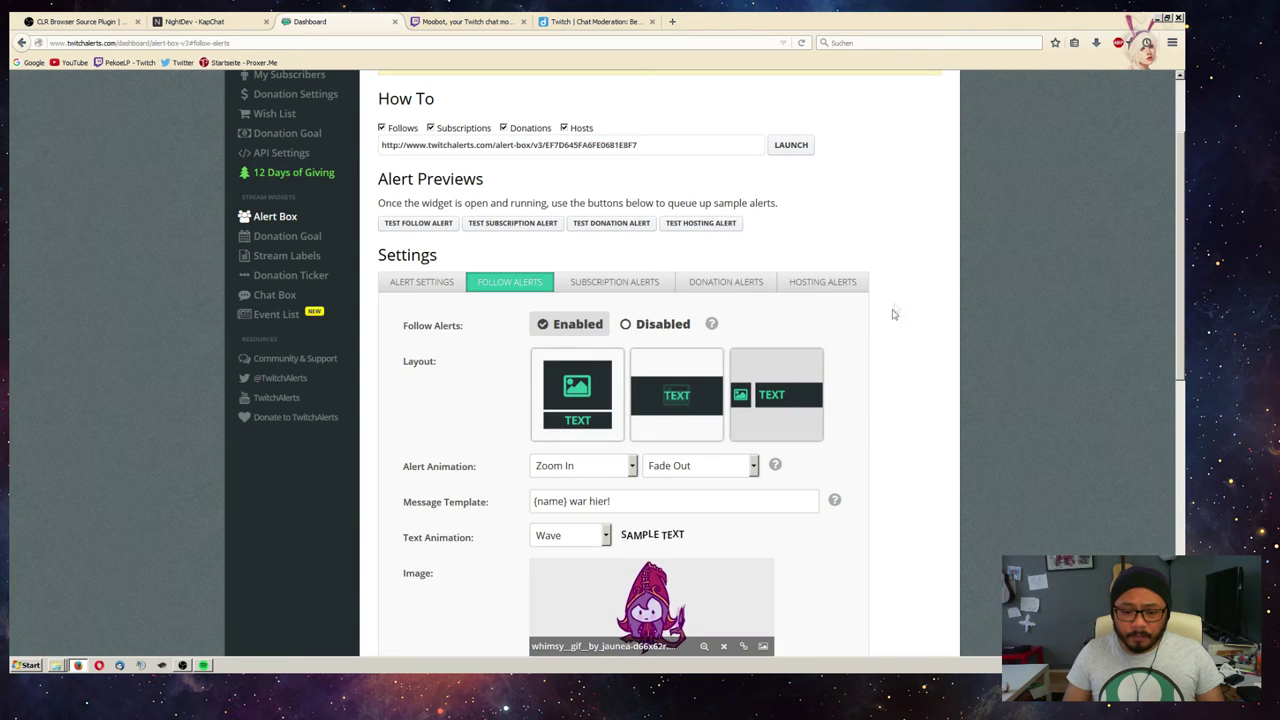
# - Open the Follow Alerts tab and browse the entrance animations, keeping Zoom In
pyautogui.scroll(-2, 903, 300)
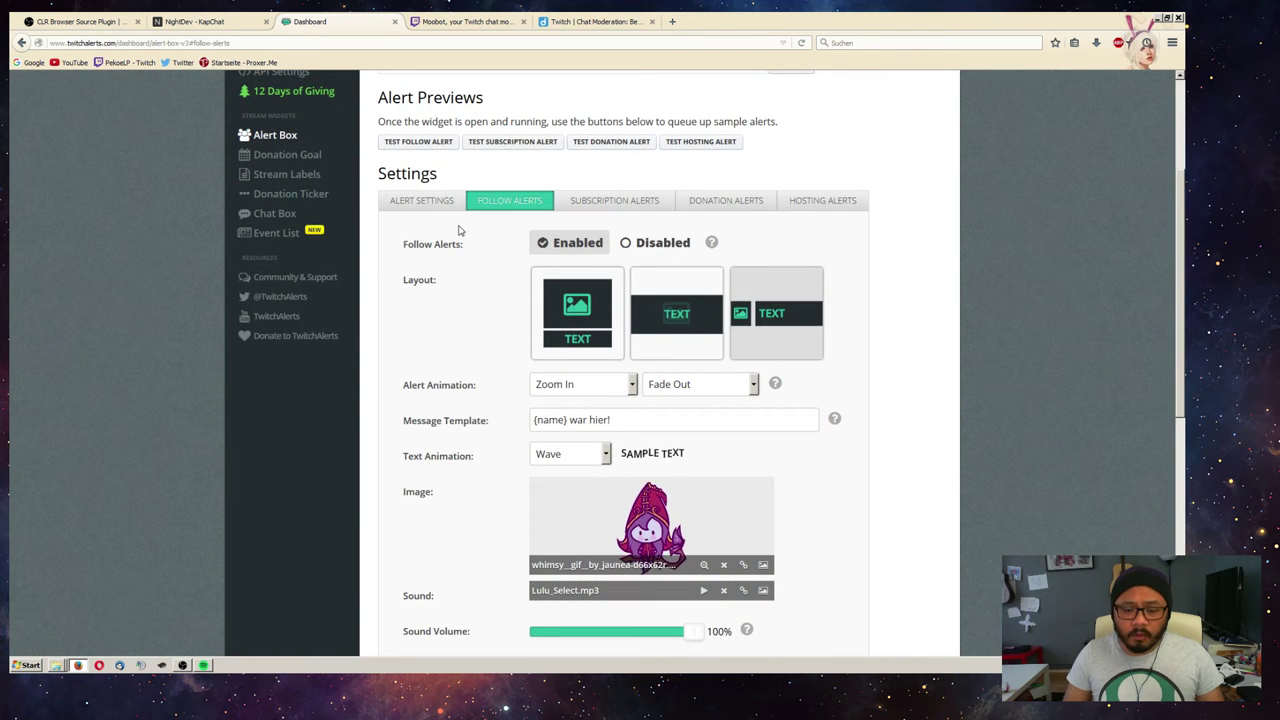
pyautogui.click(557, 273)
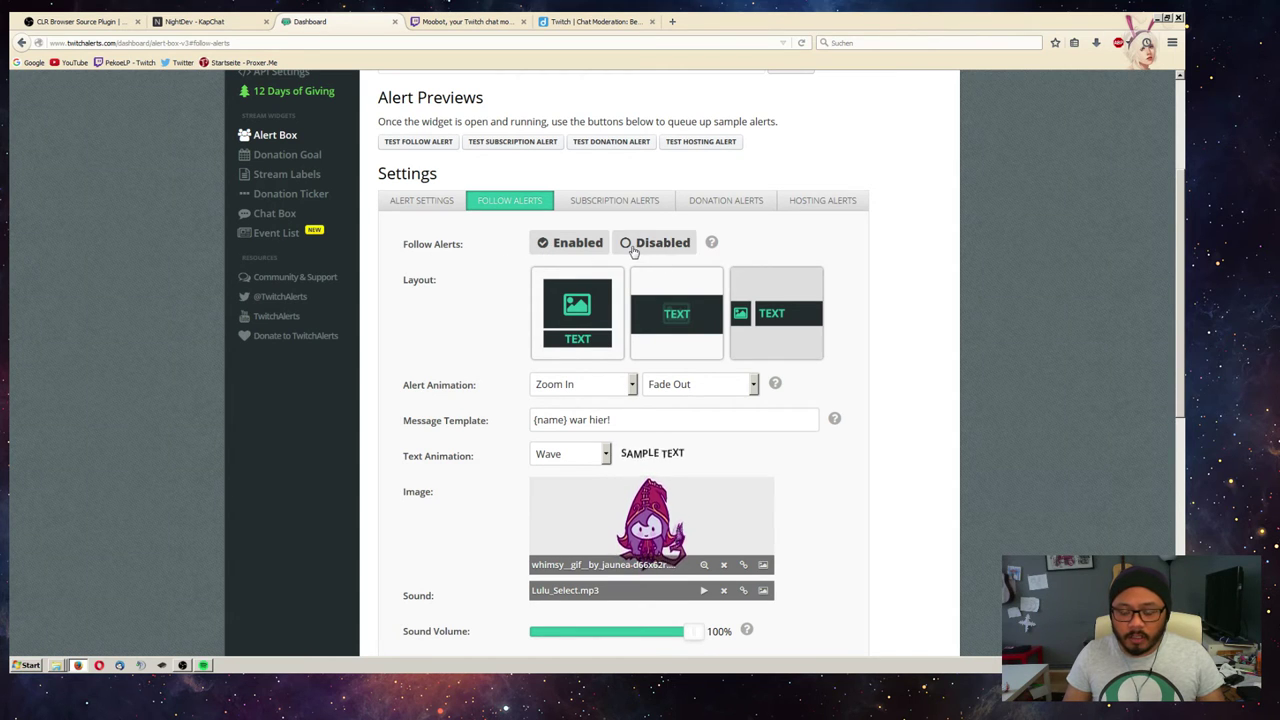
pyautogui.scroll(-1, 948, 309)
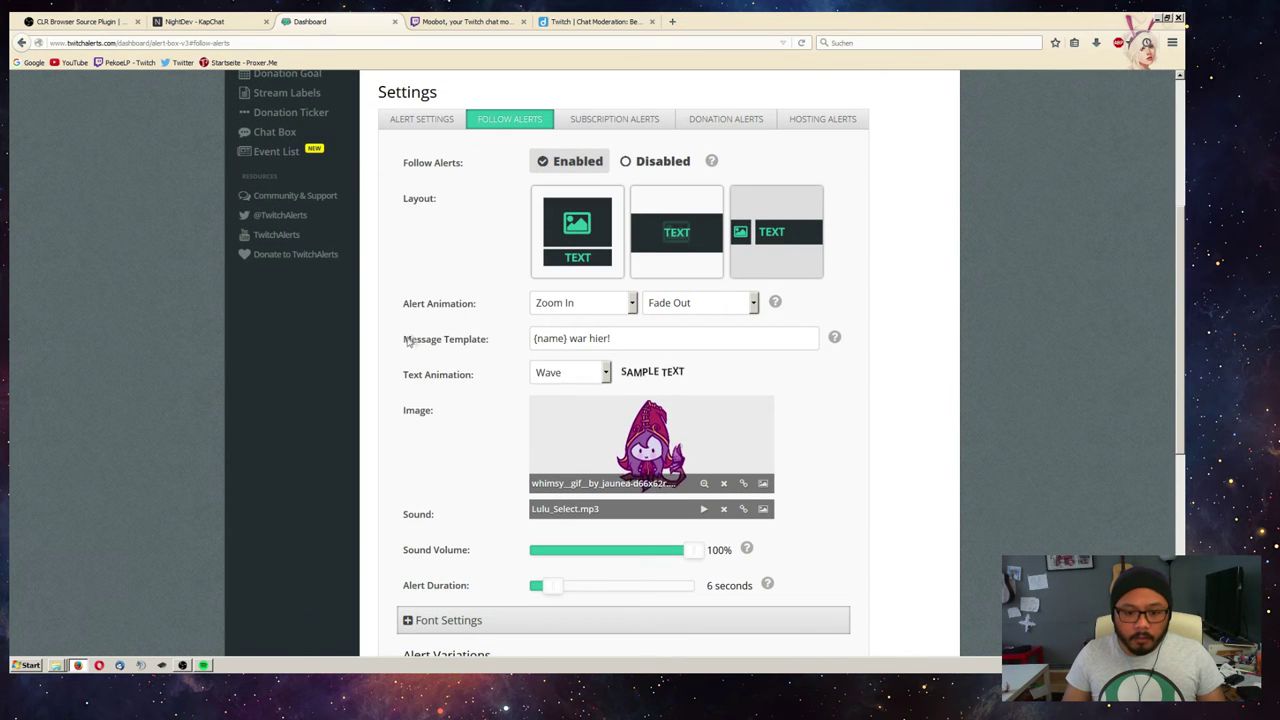
pyautogui.click(630, 306)
pyautogui.click(634, 310)
pyautogui.click(634, 310)
pyautogui.moveTo(636, 344)
pyautogui.mouseDown()
pyautogui.moveTo(634, 374)
pyautogui.moveTo(641, 340)
pyautogui.mouseUp()
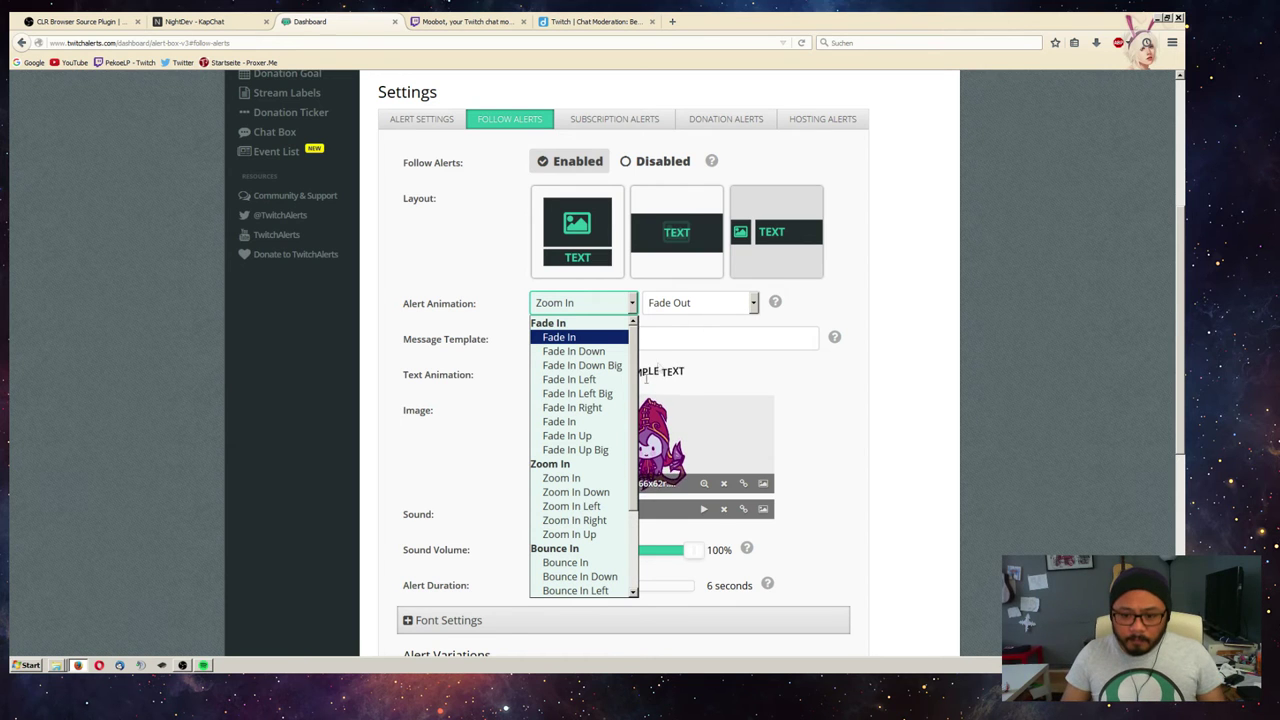
pyautogui.scroll(-3, 633, 453)
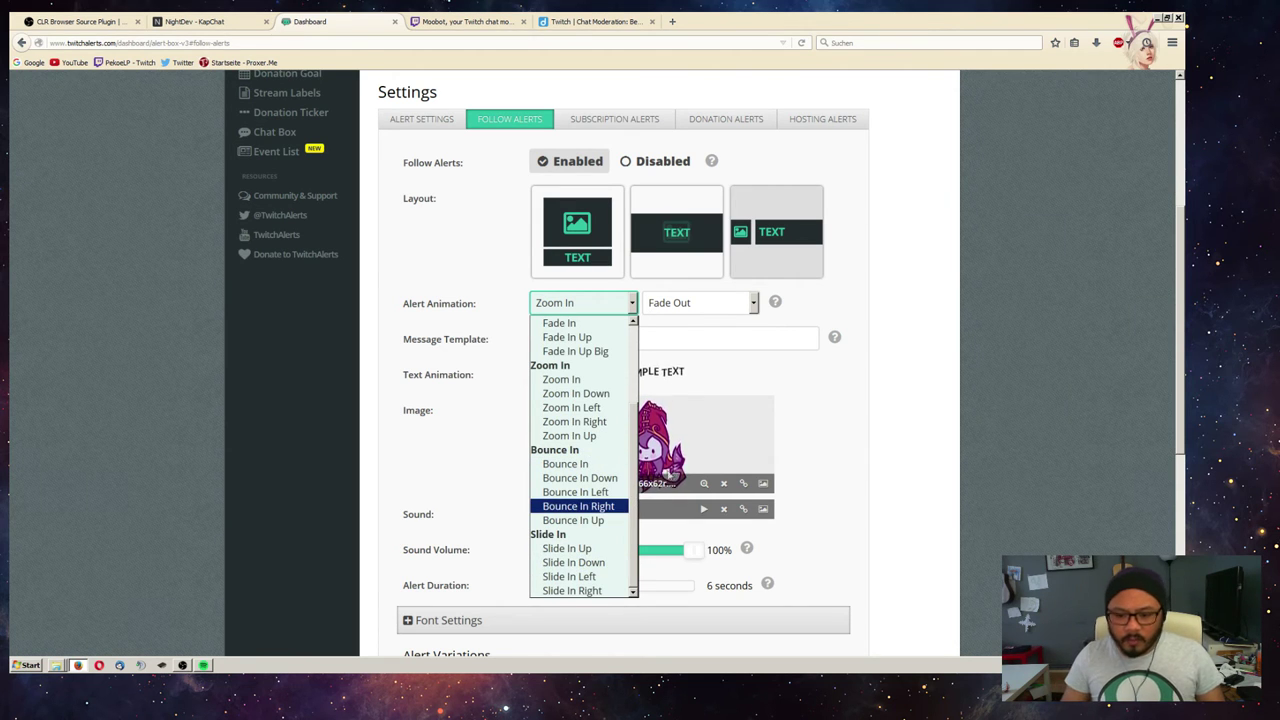
pyautogui.scroll(5, 636, 510)
pyautogui.click(908, 342)
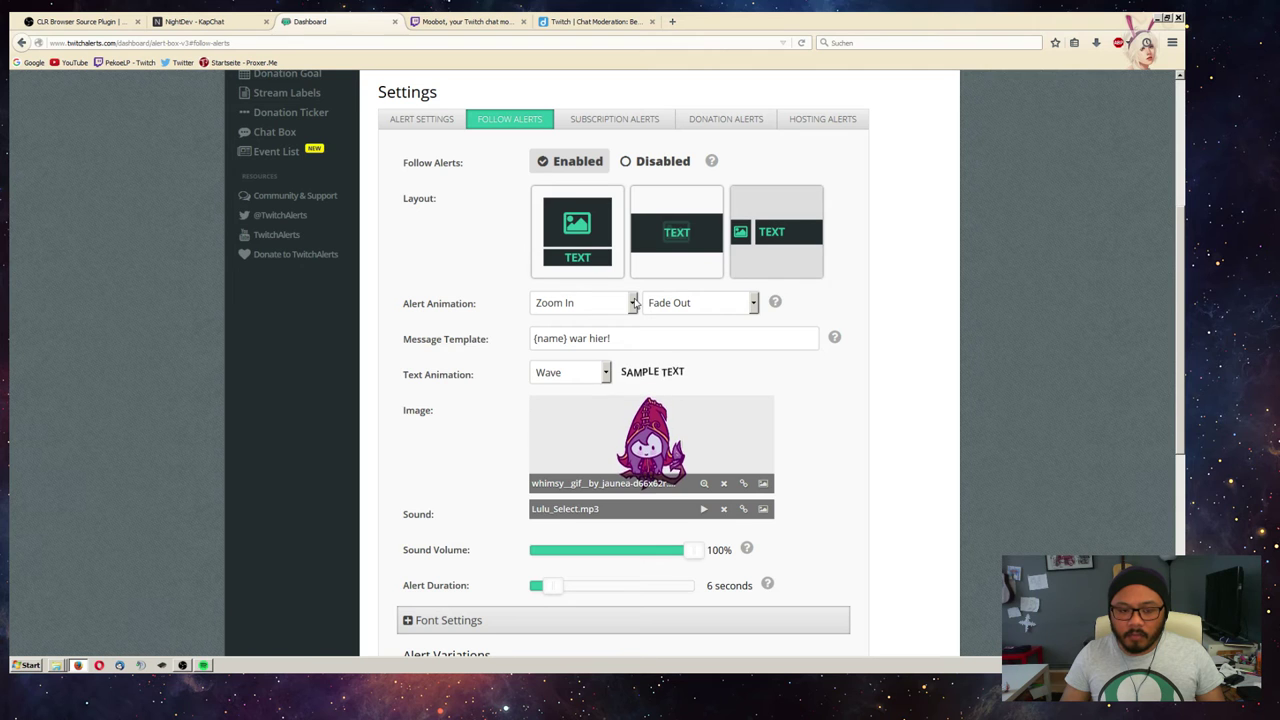
# - Check the exit animations, keeping Fade Out, and start editing the follow message template
pyautogui.click(755, 304)
pyautogui.click(755, 304)
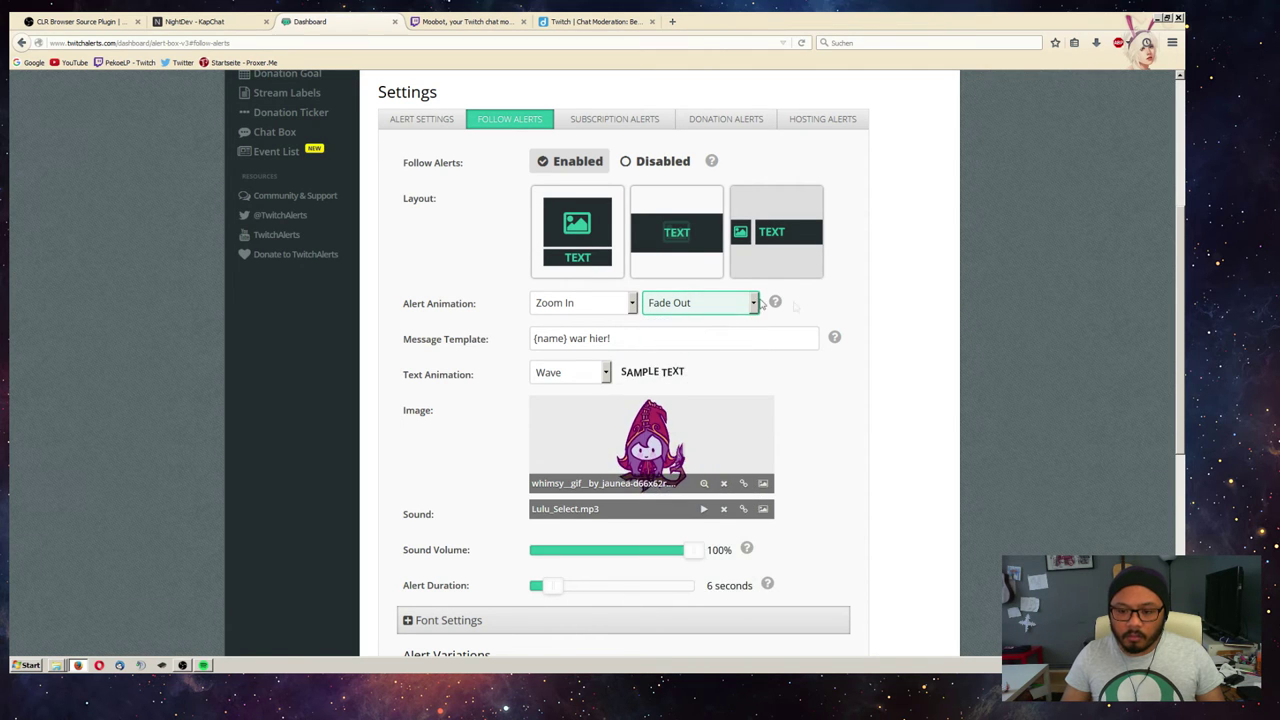
pyautogui.scroll(-2, 897, 380)
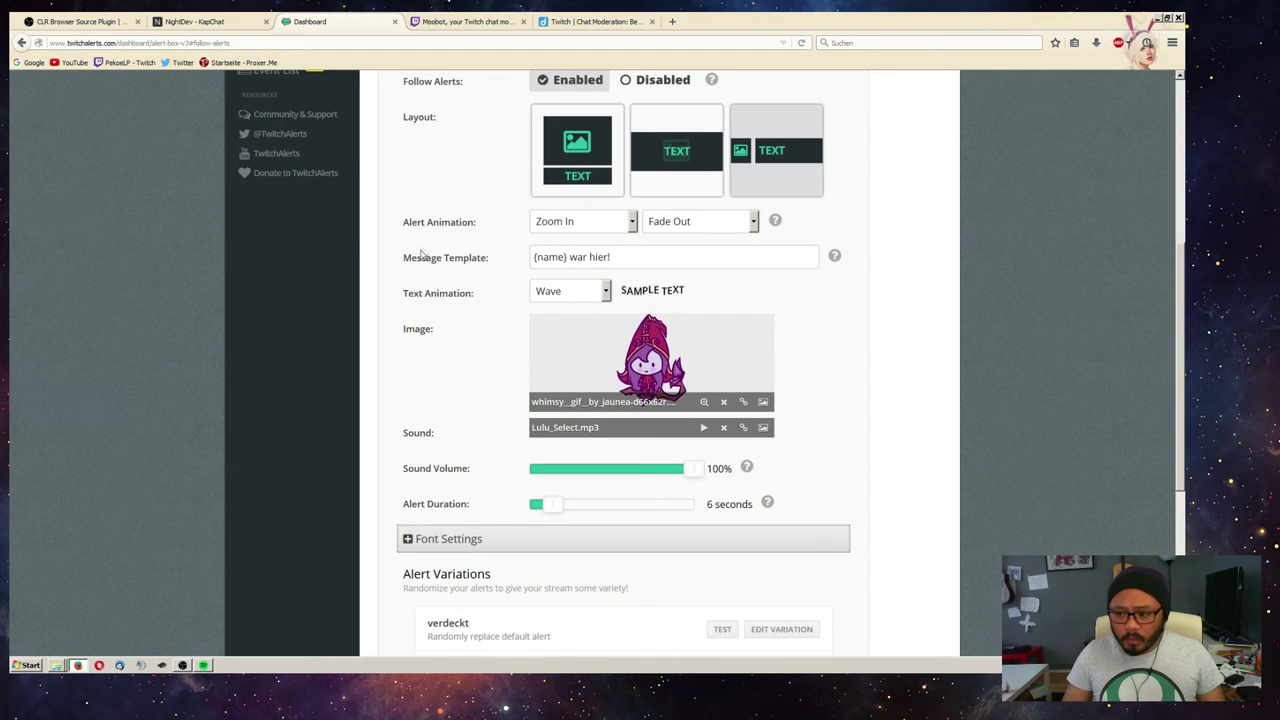
pyautogui.click(536, 258)
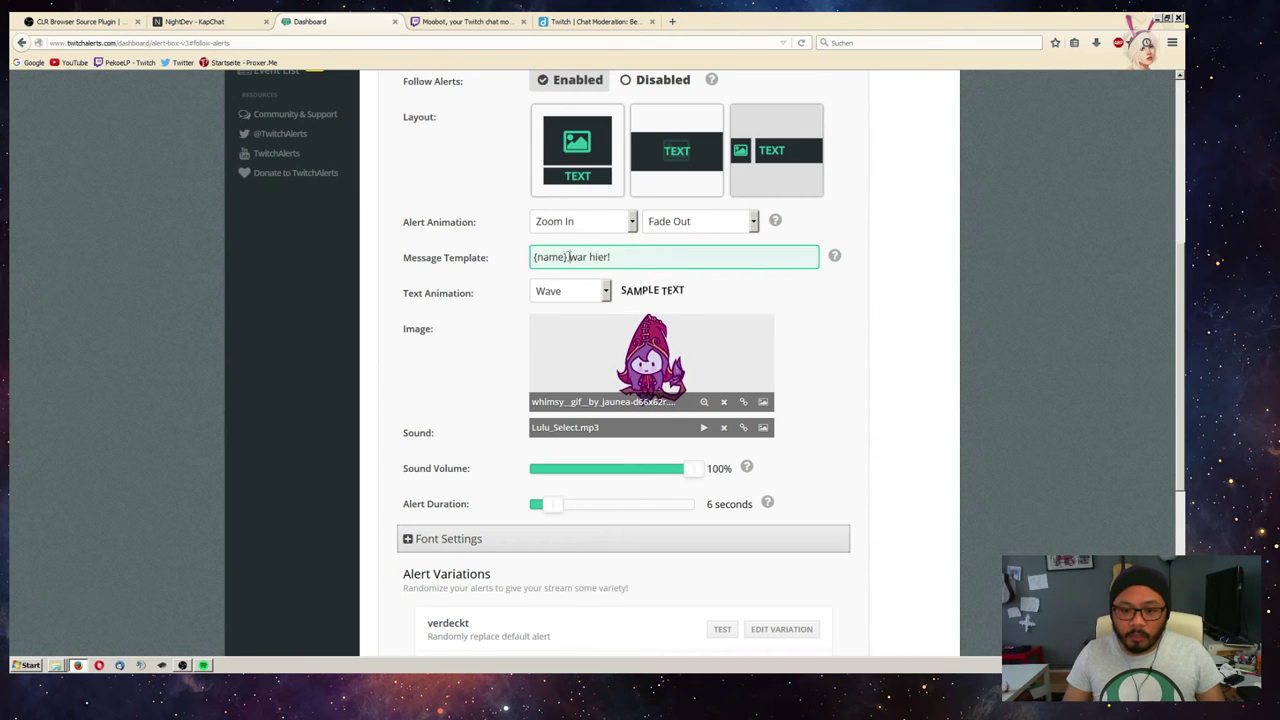
# - Keep the follow message template and preview the None, Bounce, Pulse and Rubber Band text animations
pyautogui.click(871, 358)
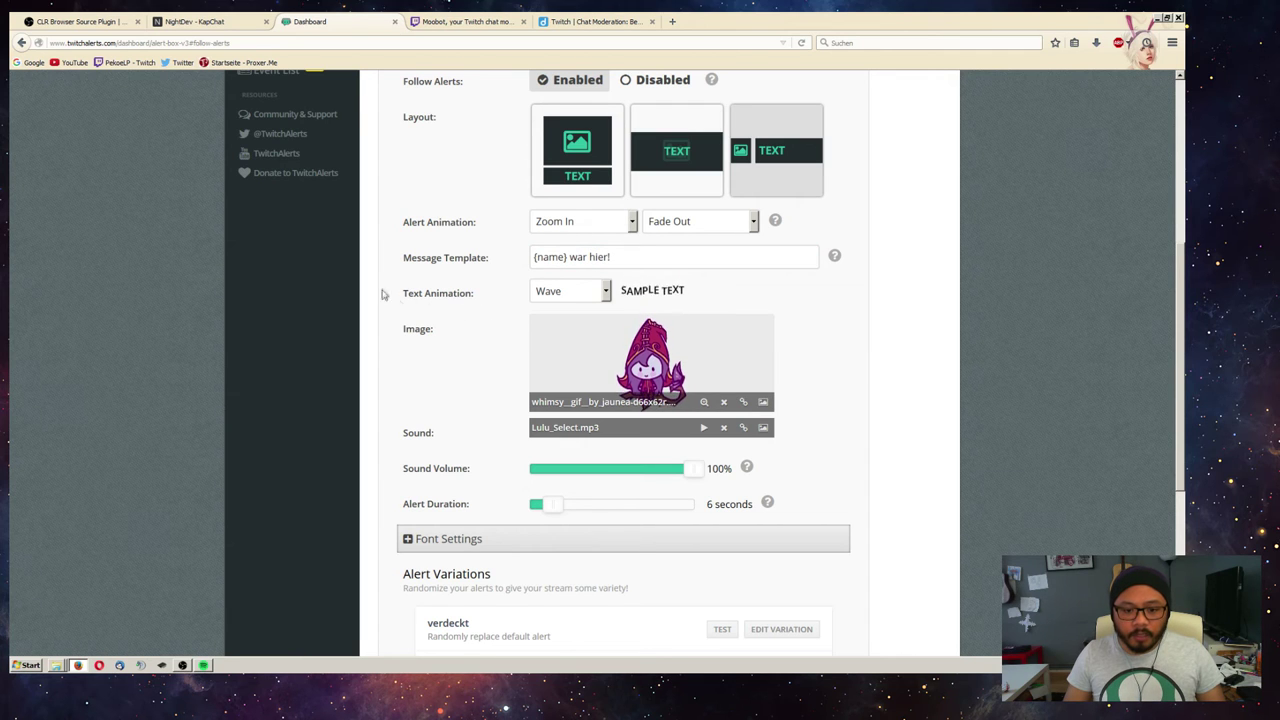
pyautogui.click(607, 290)
pyautogui.click(576, 312)
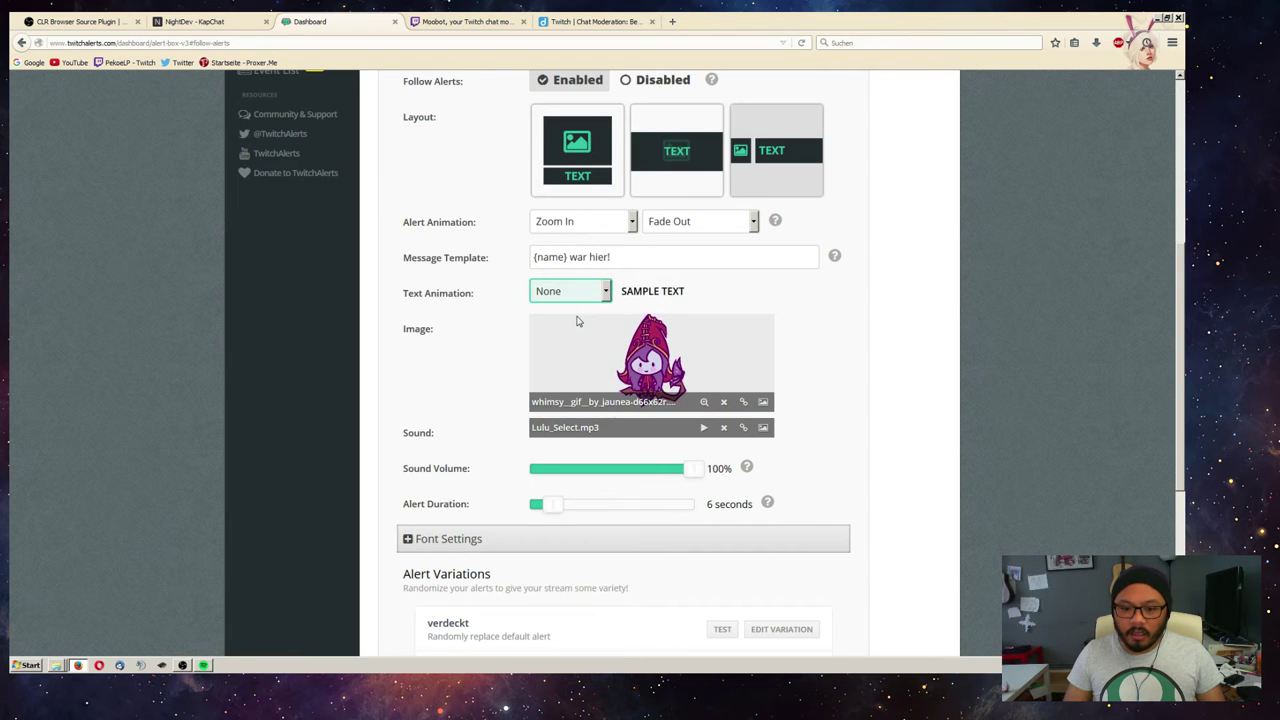
pyautogui.click(605, 295)
pyautogui.click(576, 324)
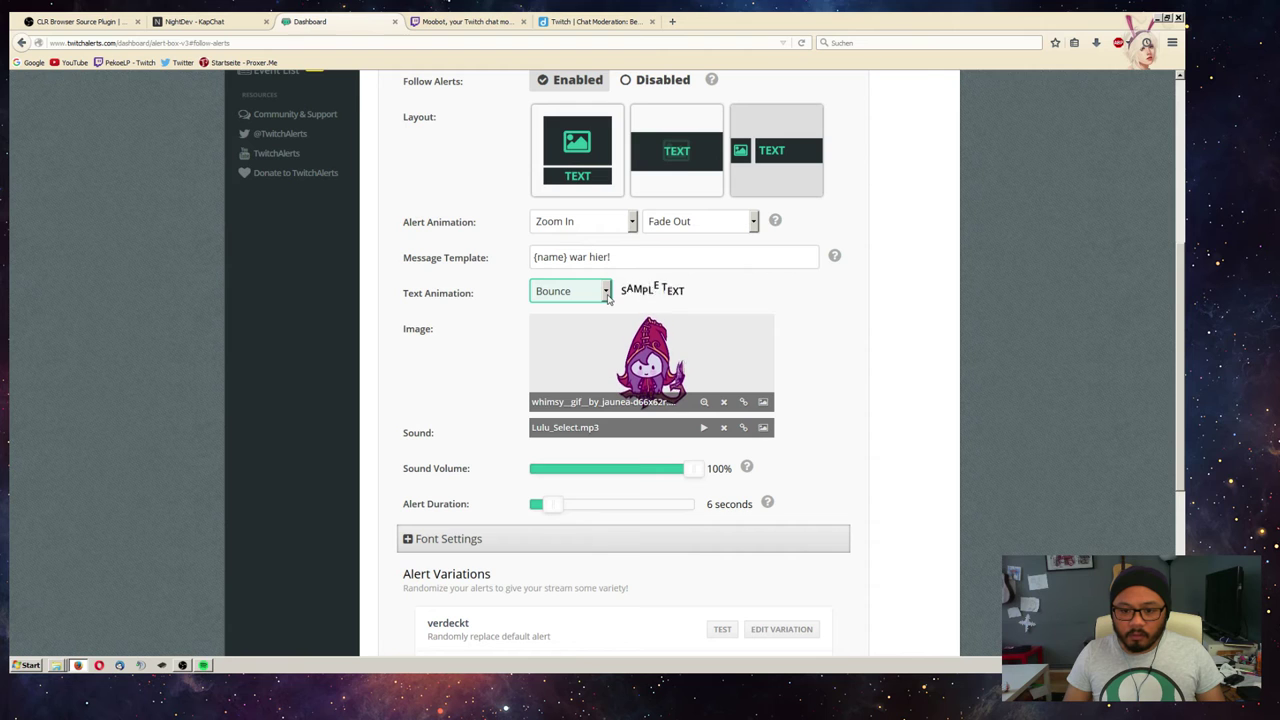
pyautogui.click(606, 291)
pyautogui.click(598, 336)
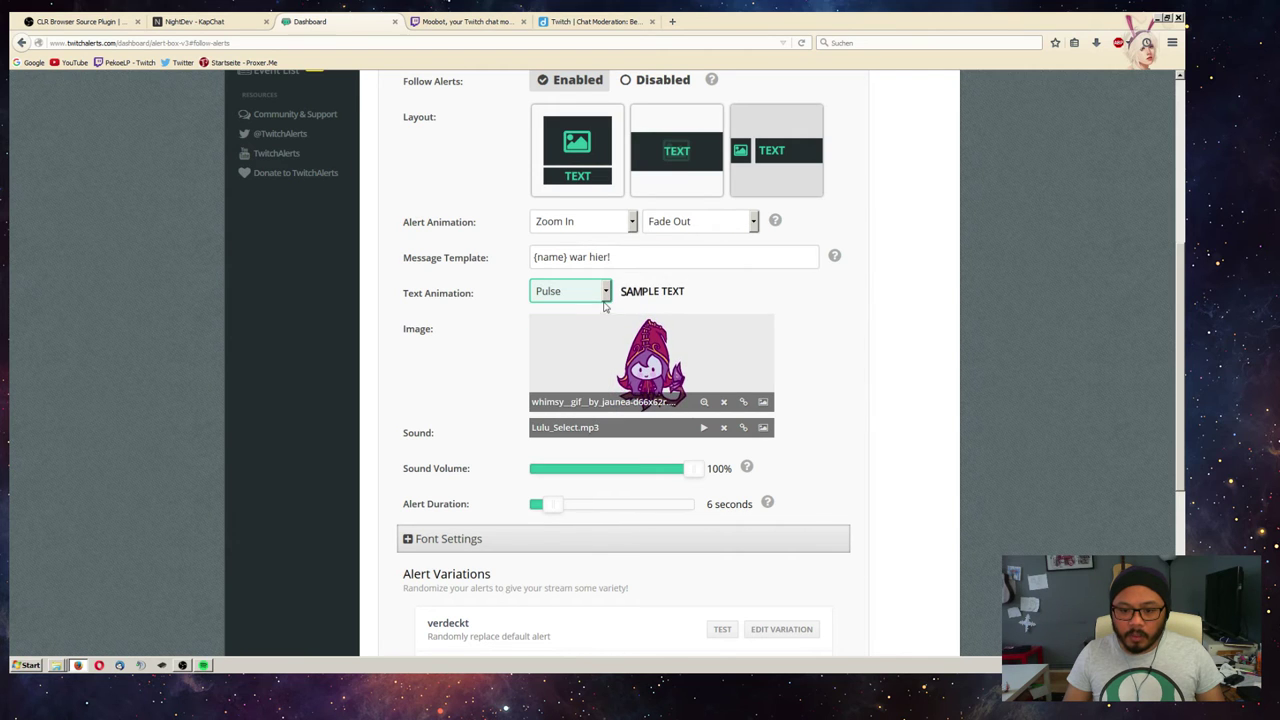
pyautogui.click(606, 291)
pyautogui.click(576, 350)
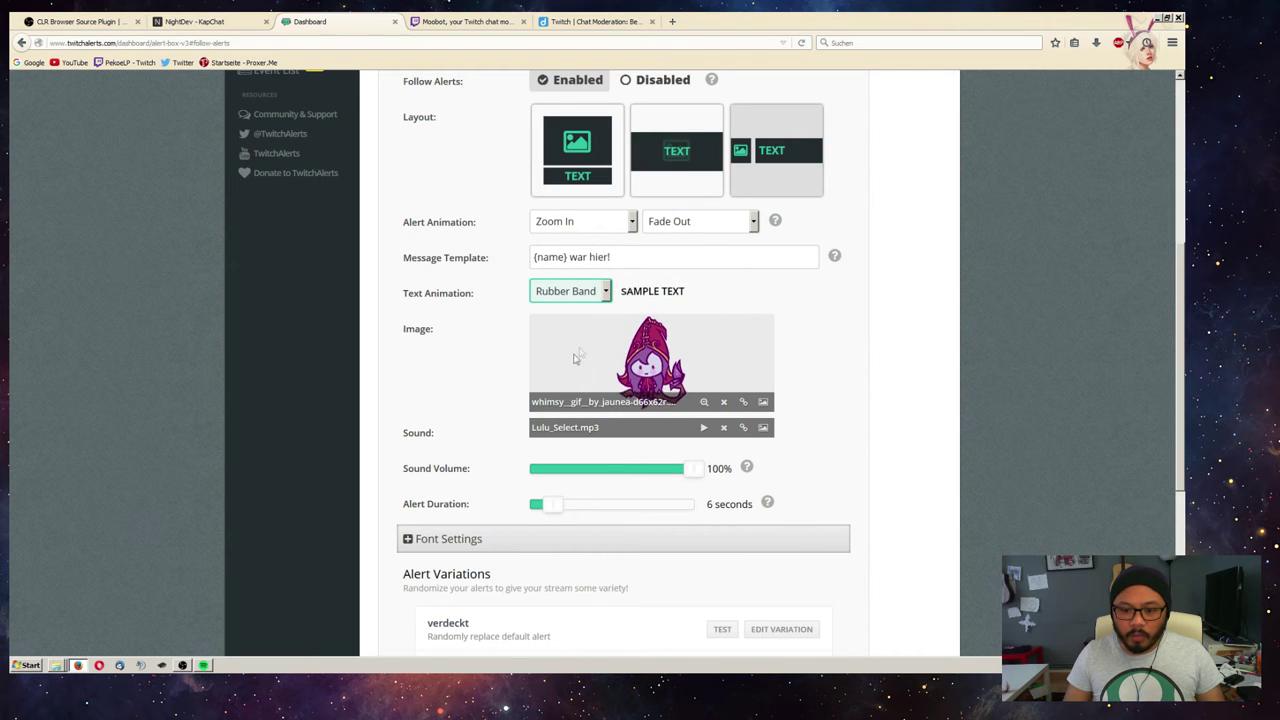
# - Preview the Tada and Wobble text animations, then set the text animation back to Wave
pyautogui.click(606, 291)
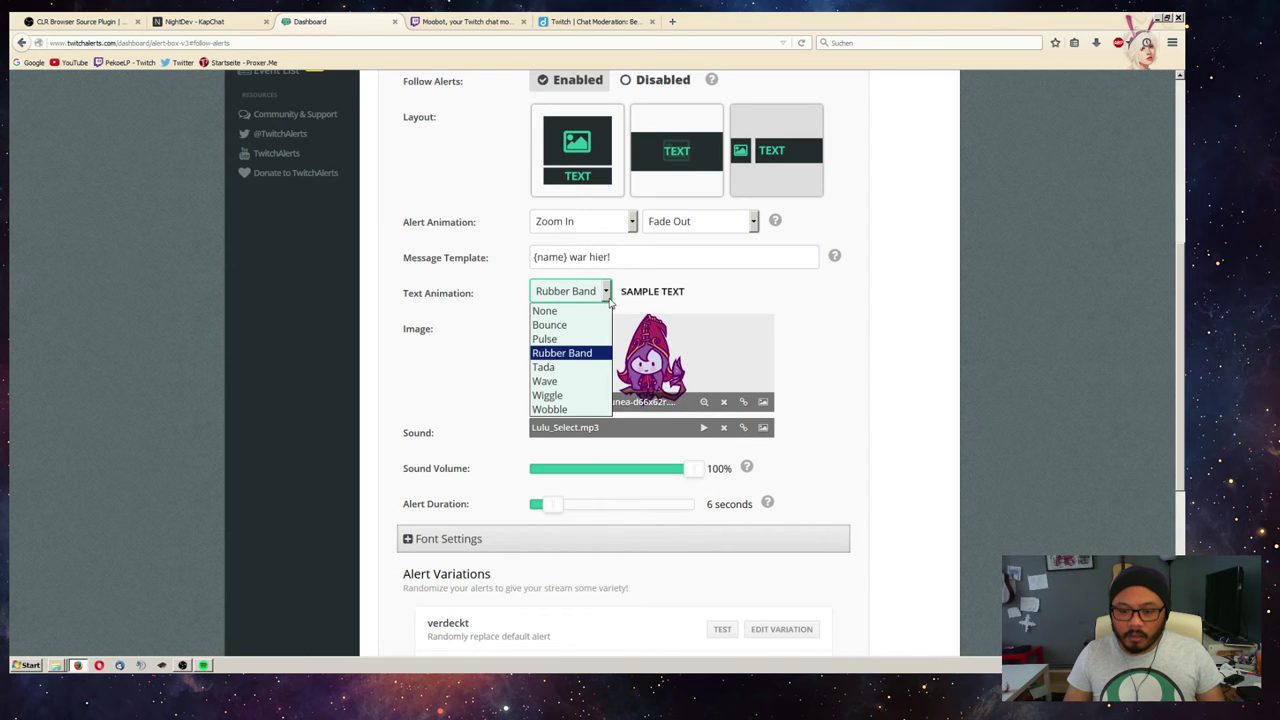
pyautogui.click(578, 365)
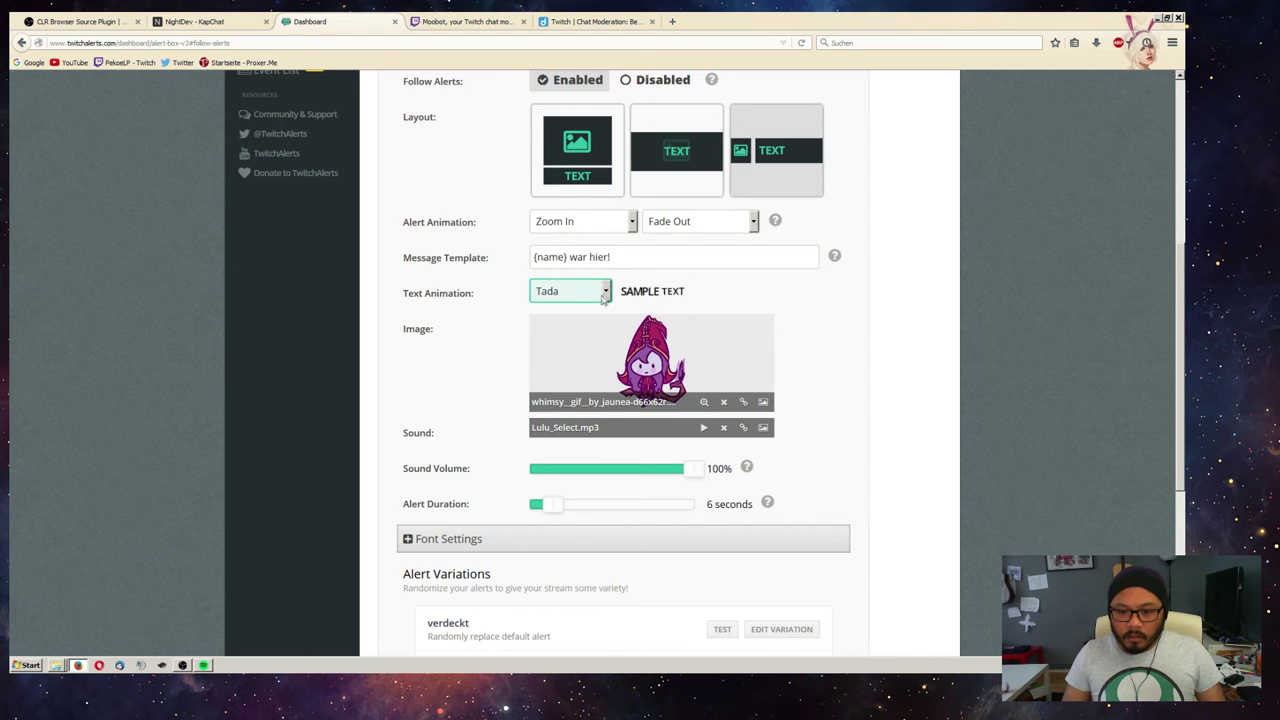
pyautogui.click(603, 294)
pyautogui.click(563, 410)
pyautogui.click(600, 294)
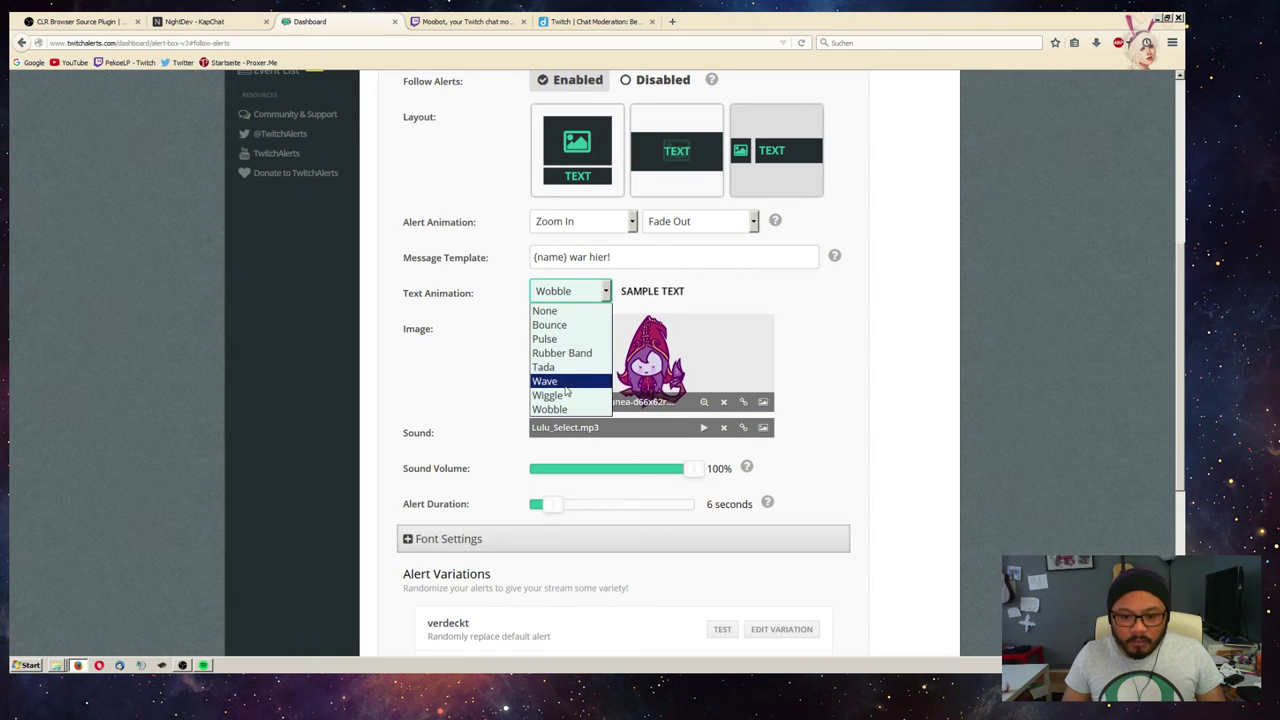
pyautogui.click(567, 383)
pyautogui.click(880, 364)
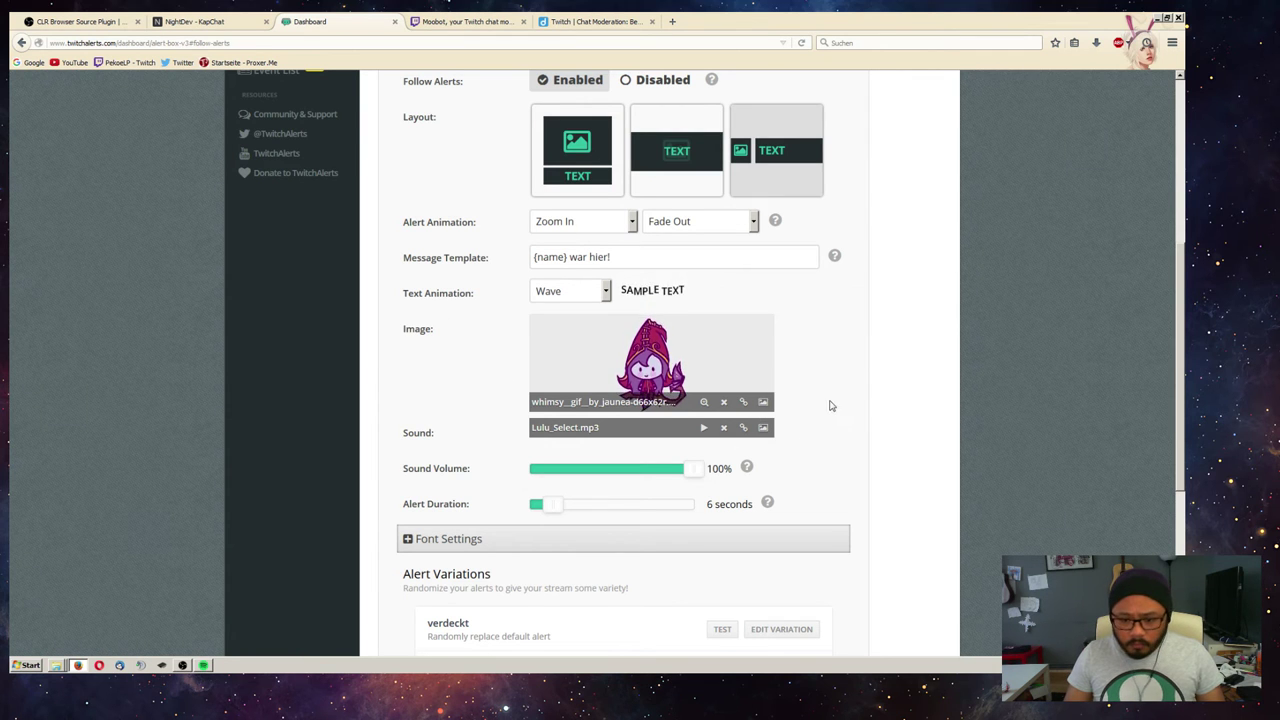
pyautogui.scroll(-3, 832, 400)
# - Expand the follow alert's Font Settings: Oswald, 60px, weight 700, #FFFFFF text, #dfe316 highlight
pyautogui.scroll(1, 849, 398)
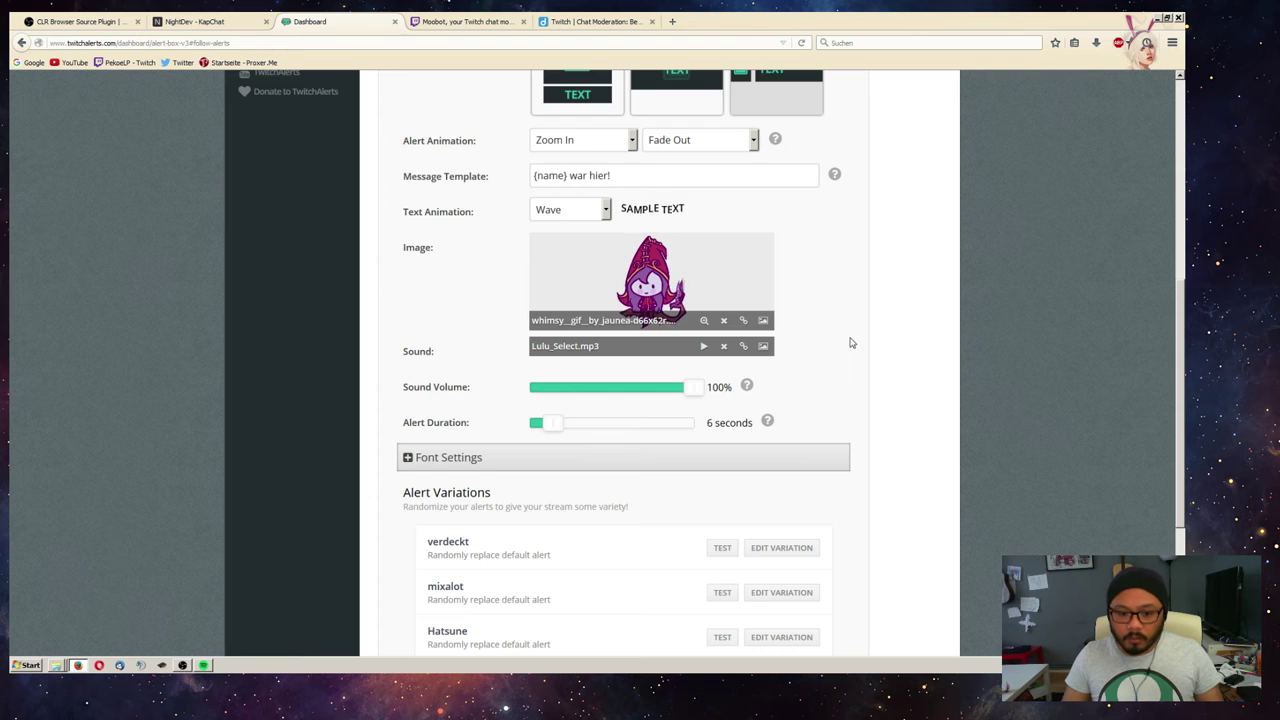
pyautogui.scroll(-3, 976, 360)
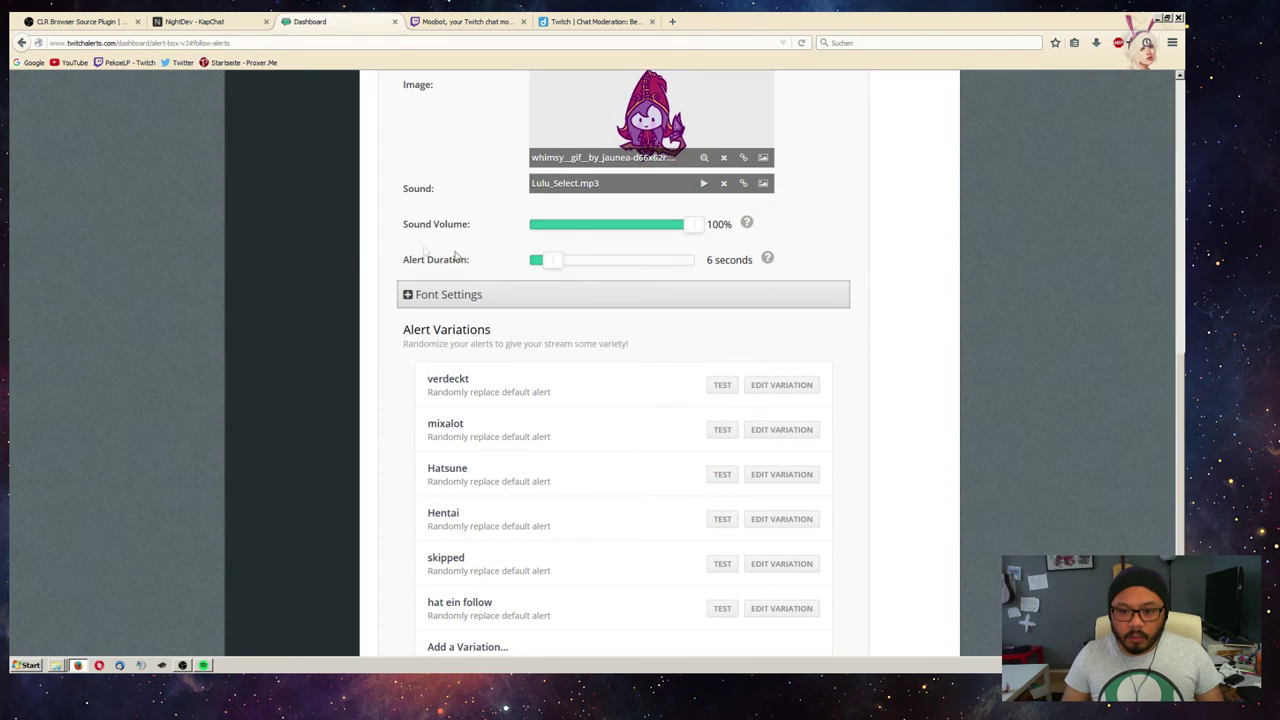
pyautogui.scroll(2, 875, 262)
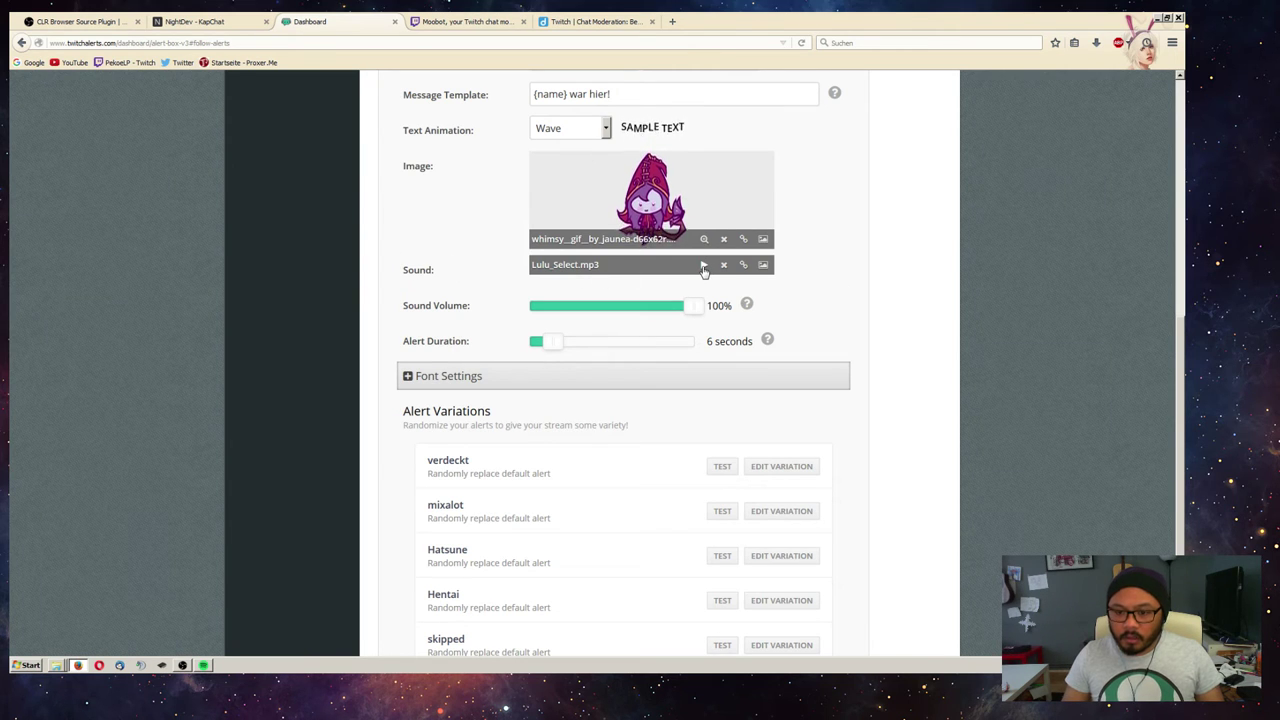
pyautogui.scroll(2, 866, 273)
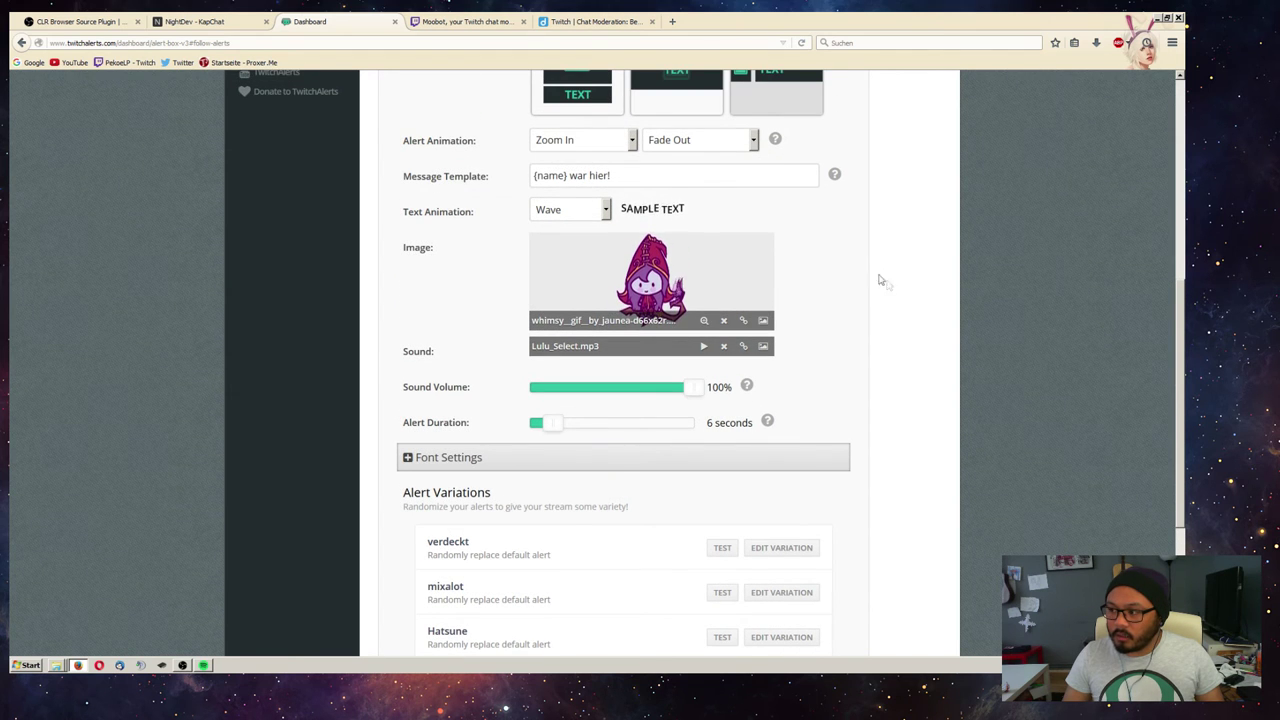
pyautogui.scroll(-2, 914, 300)
pyautogui.scroll(-4, 914, 302)
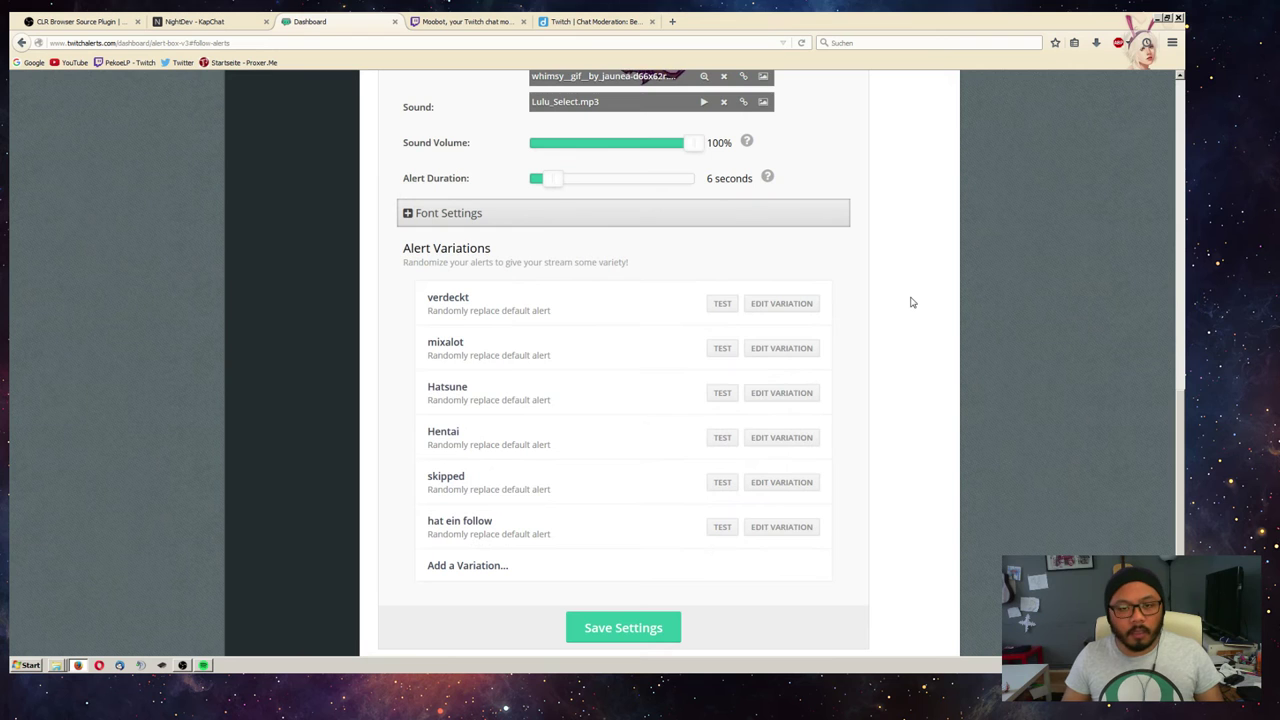
pyautogui.click(430, 219)
pyautogui.moveTo(743, 249)
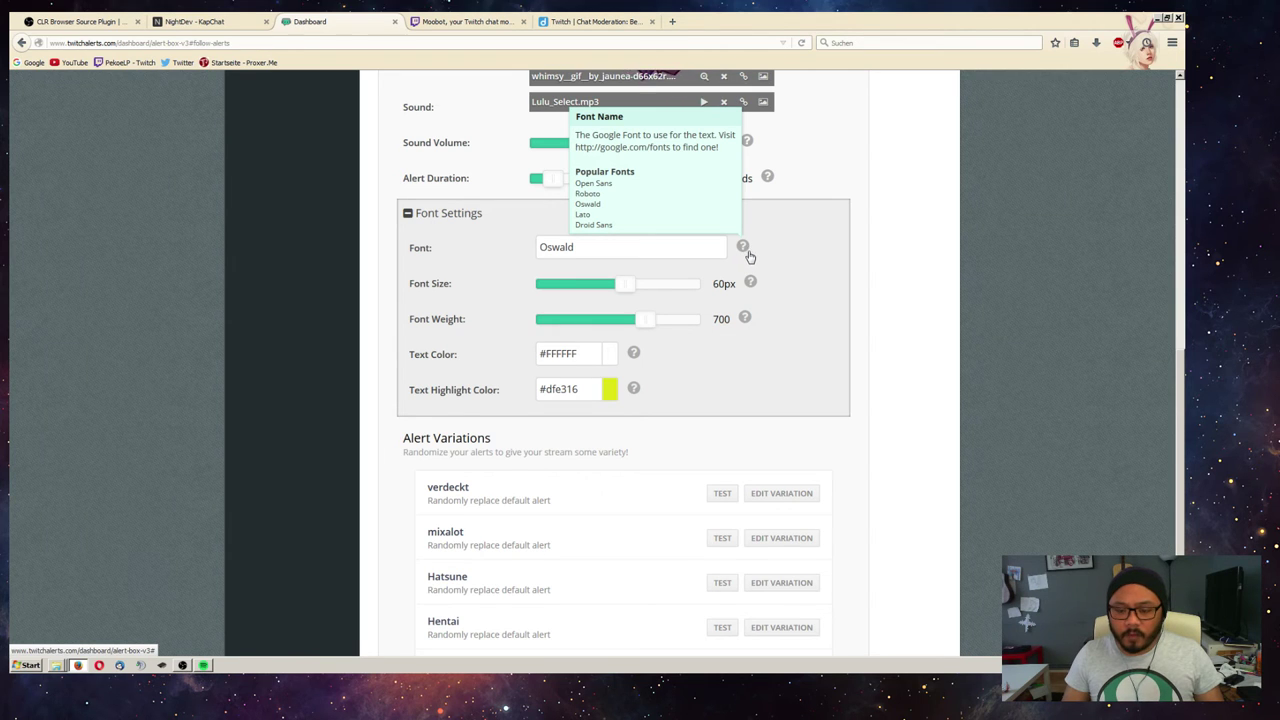
pyautogui.click(591, 250)
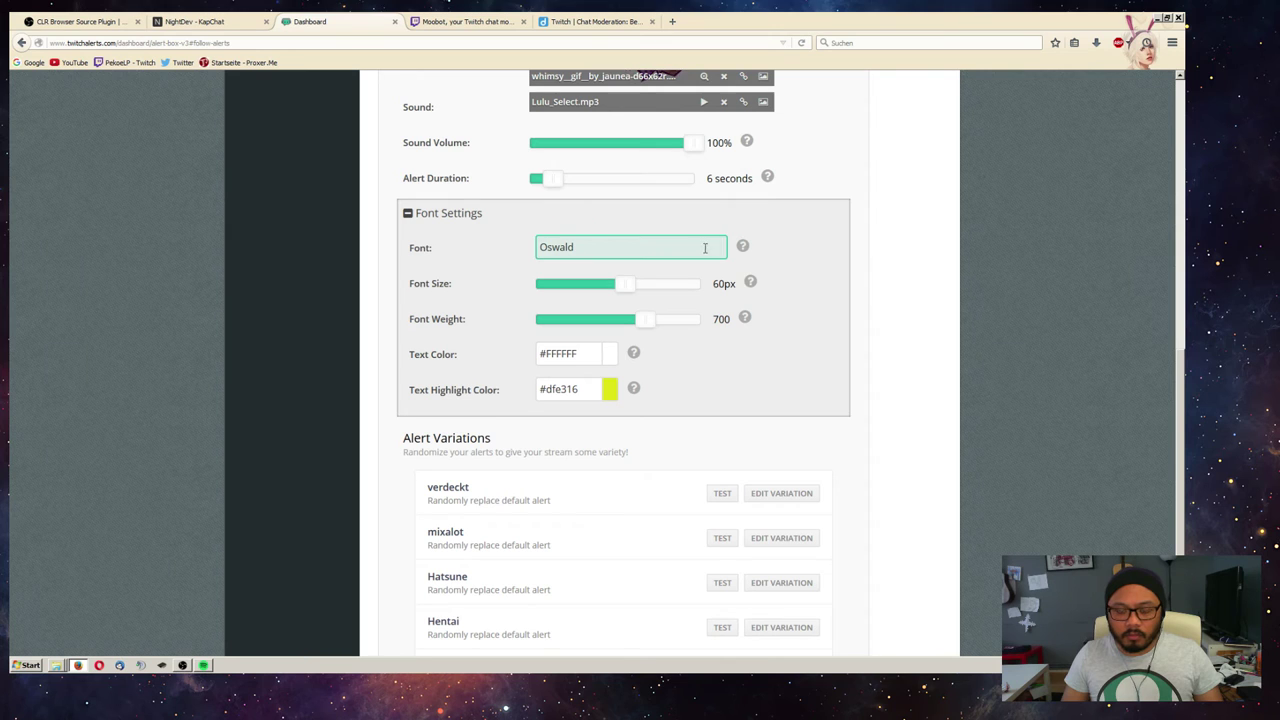
pyautogui.click(890, 288)
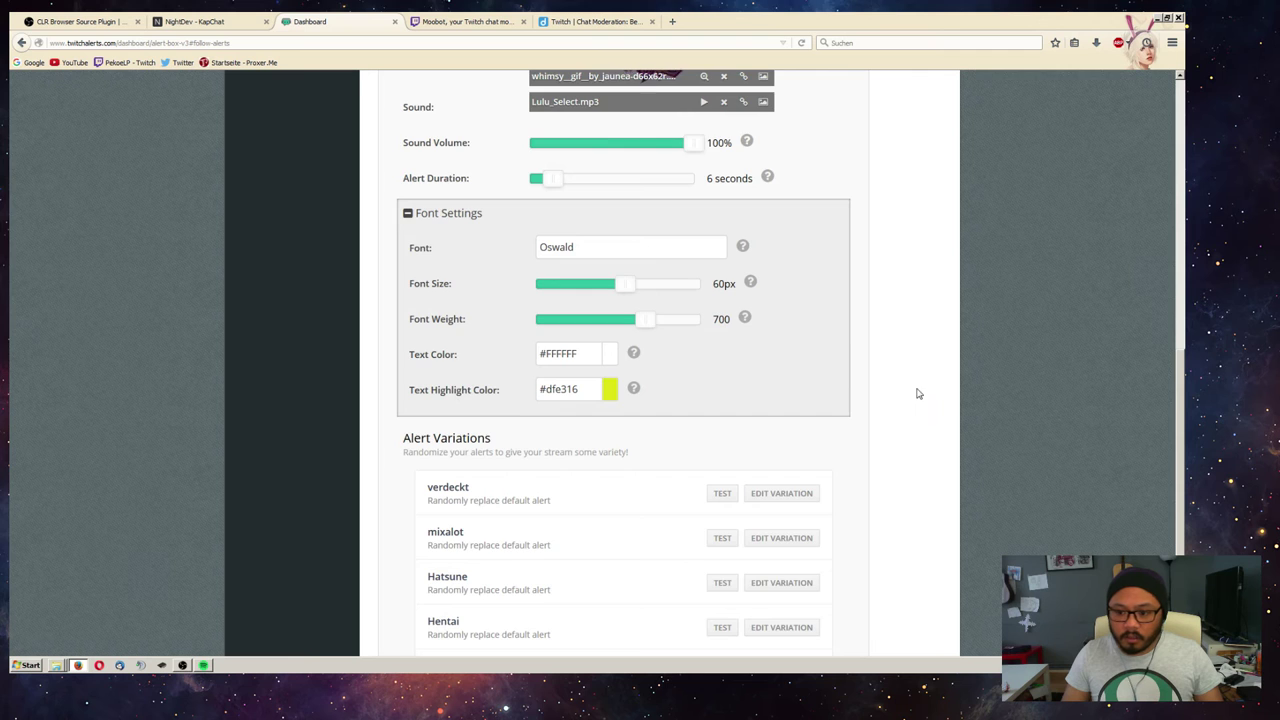
pyautogui.scroll(-1, 918, 394)
pyautogui.scroll(-1, 918, 395)
pyautogui.scroll(-1, 919, 397)
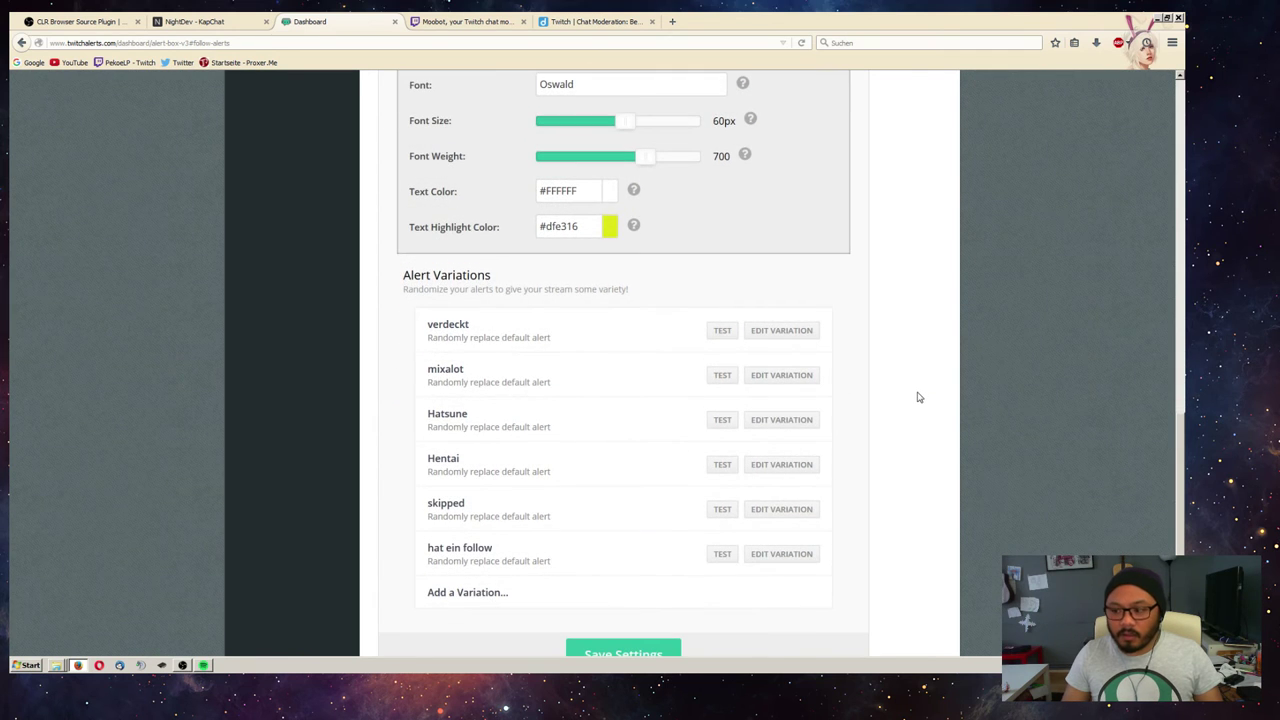
pyautogui.scroll(-1, 919, 400)
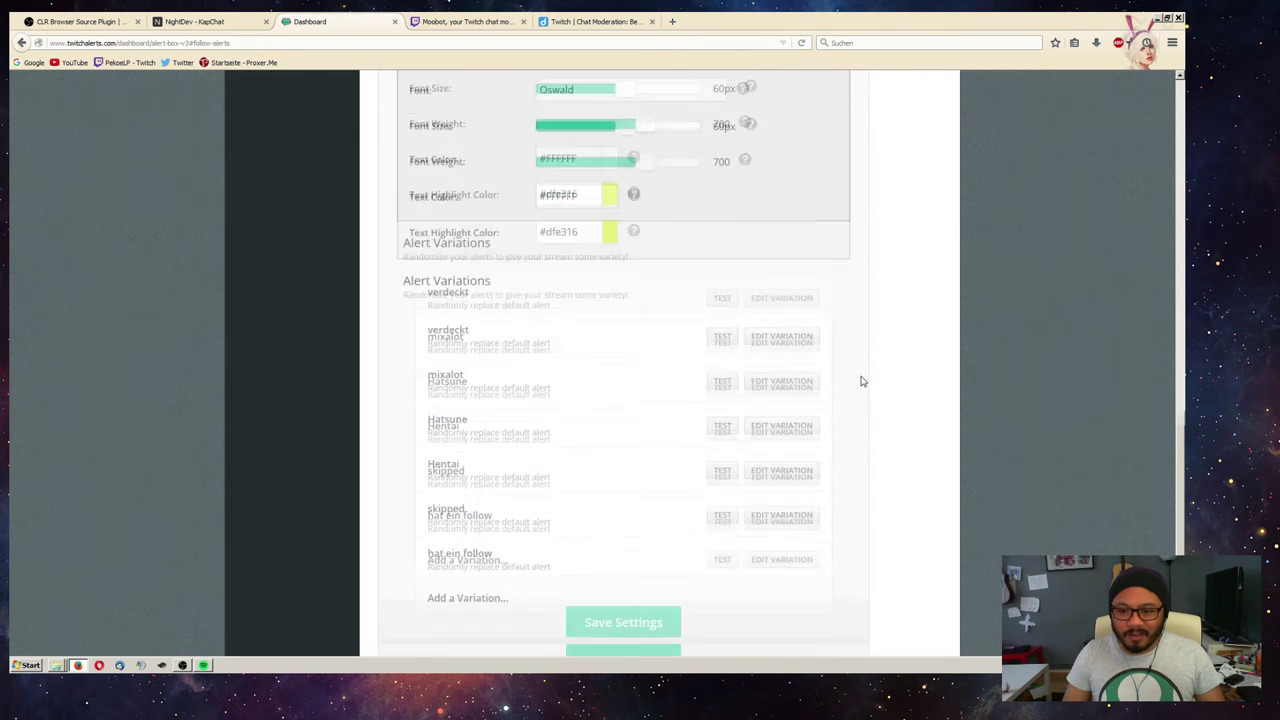
pyautogui.scroll(3, 875, 388)
pyautogui.scroll(3, 875, 388)
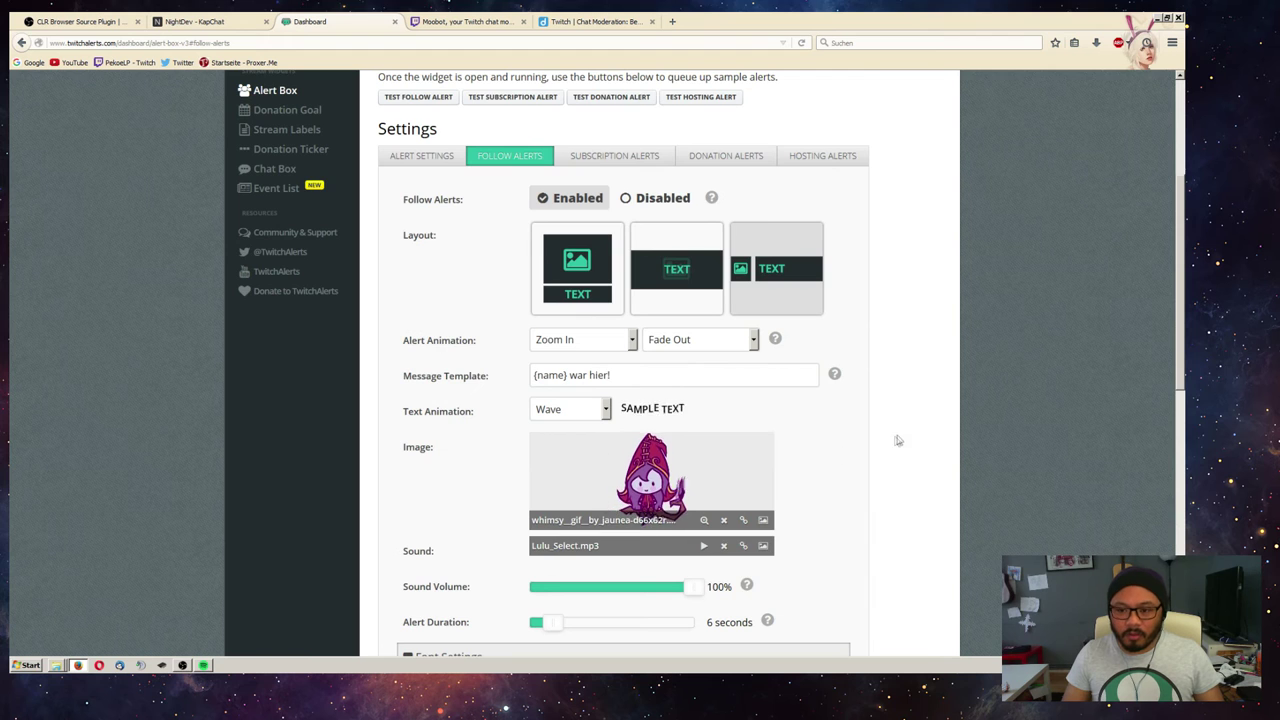
pyautogui.scroll(-1, 900, 441)
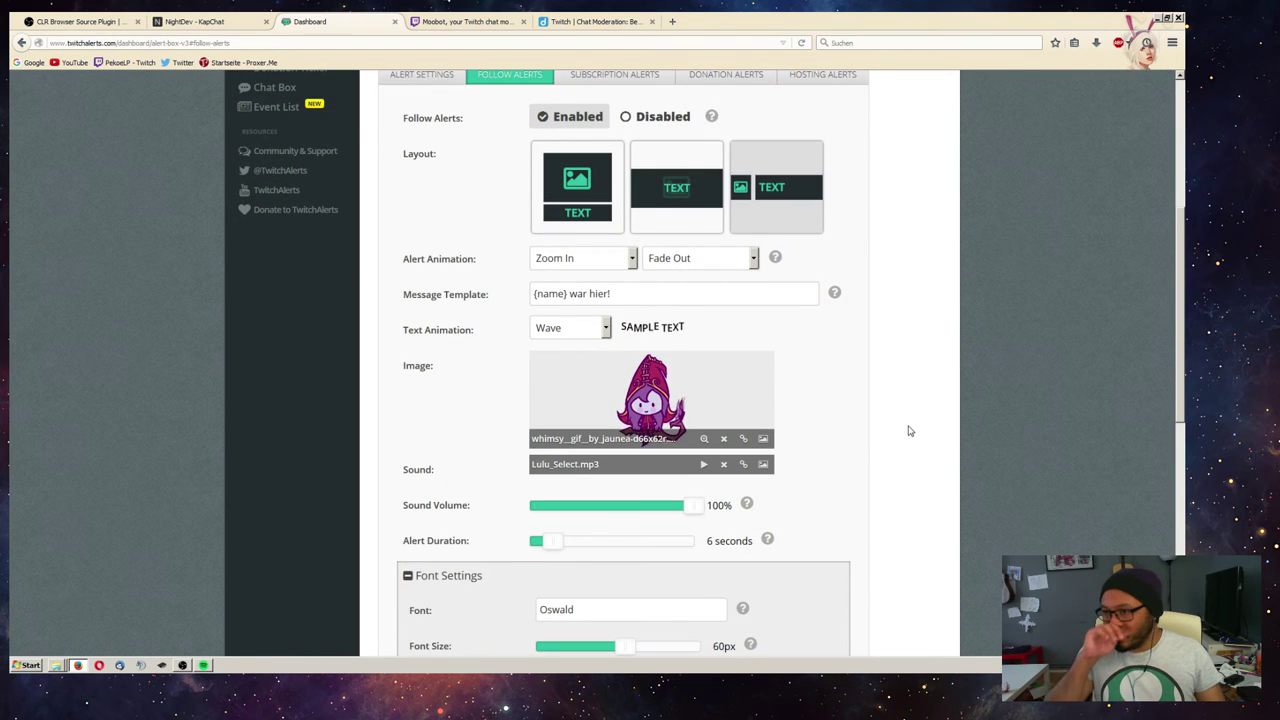
pyautogui.rightClick(909, 429)
pyautogui.click(883, 337)
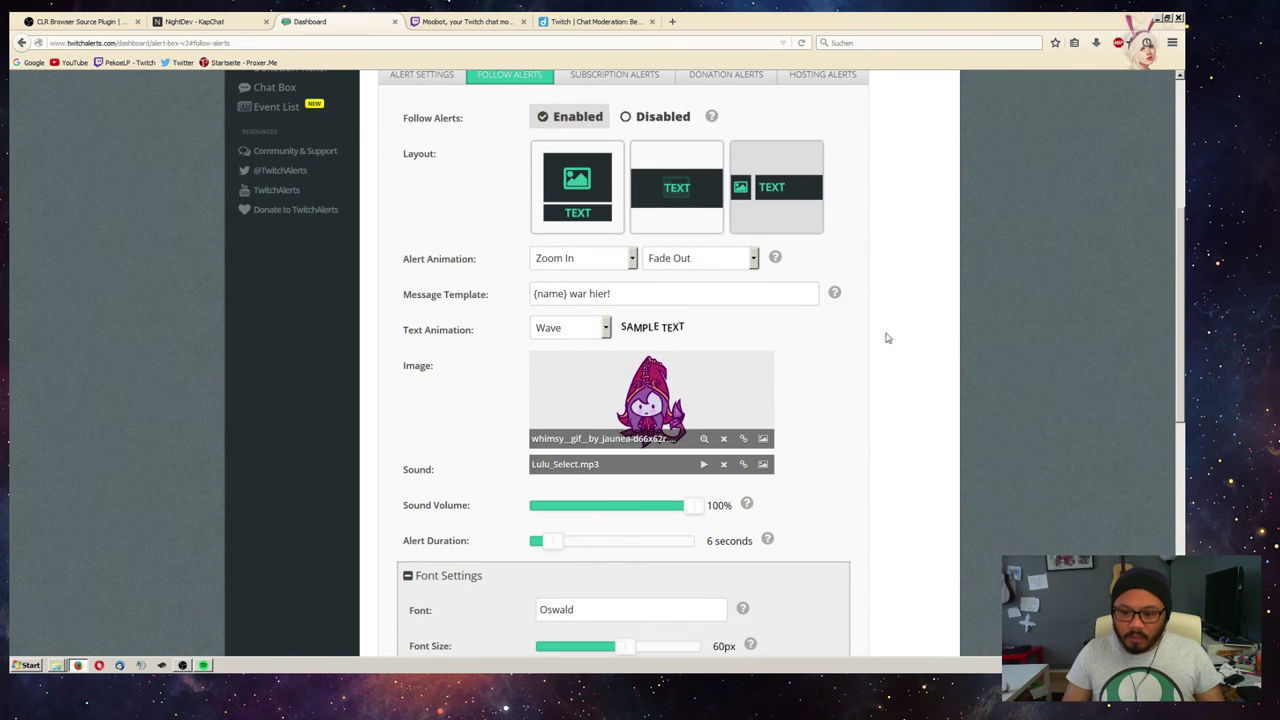
pyautogui.scroll(-2, 889, 367)
pyautogui.scroll(-5, 889, 367)
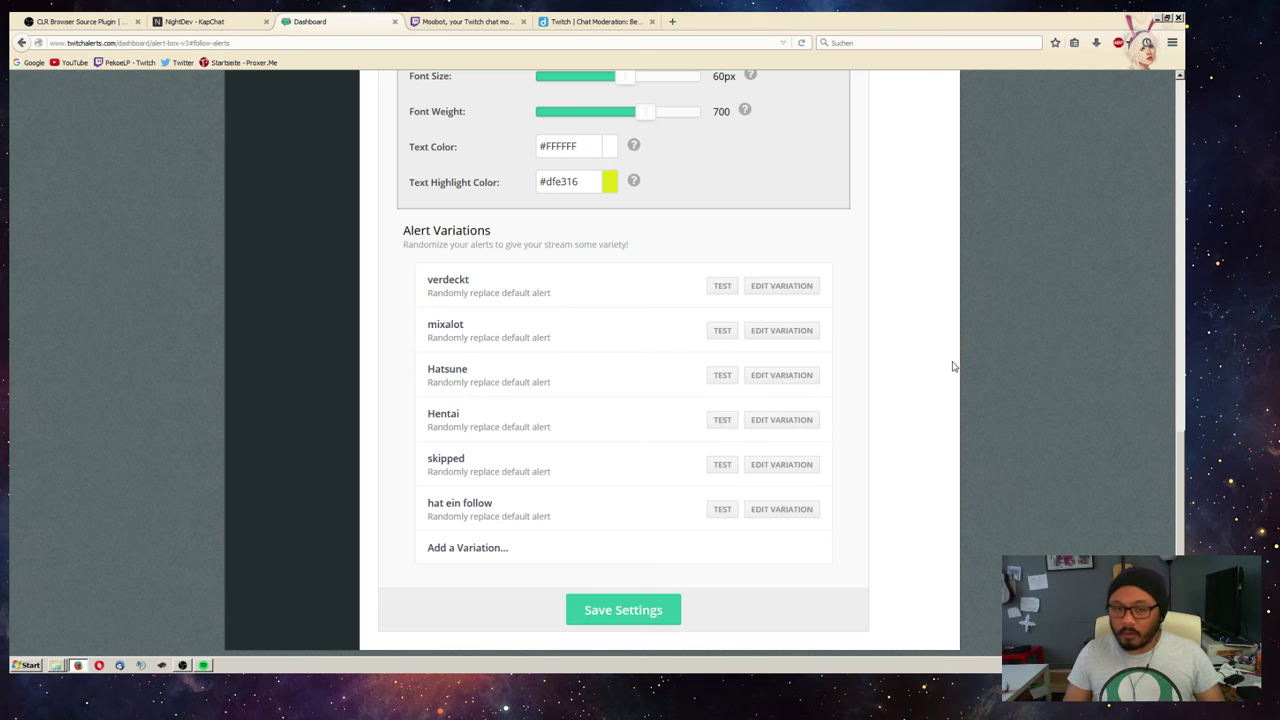
pyautogui.press('F5')
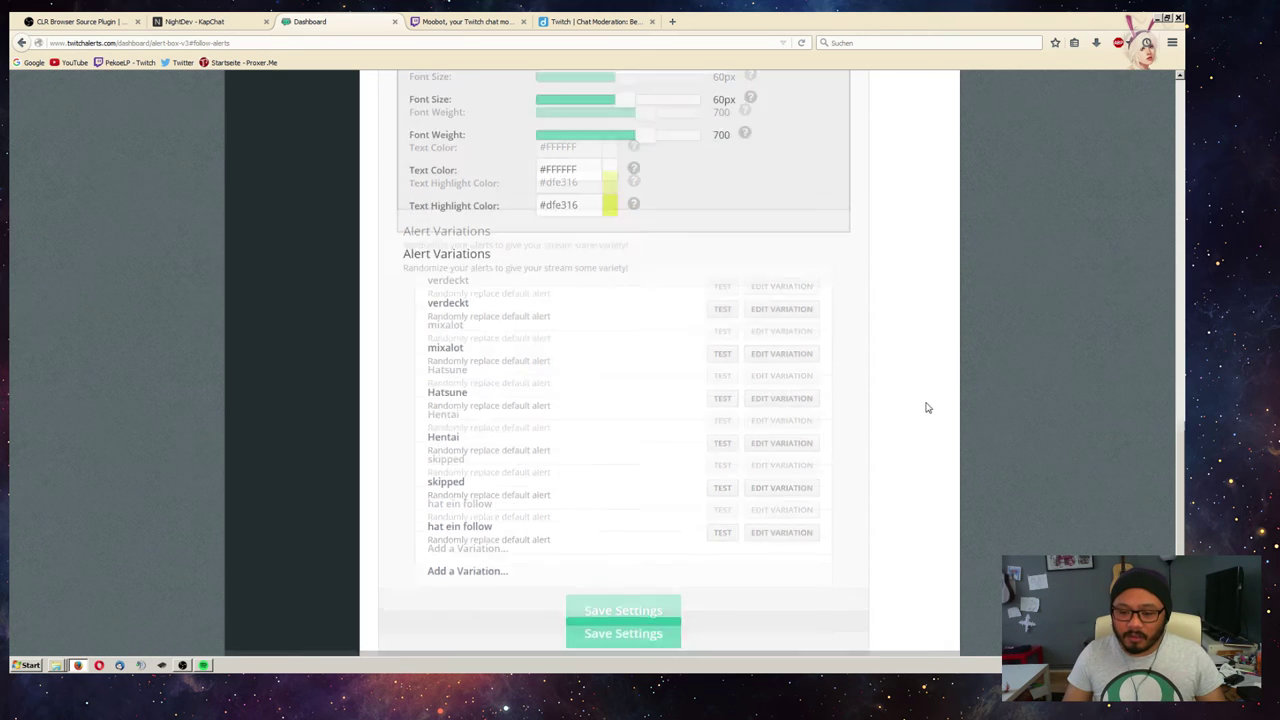
pyautogui.scroll(-2, 949, 395)
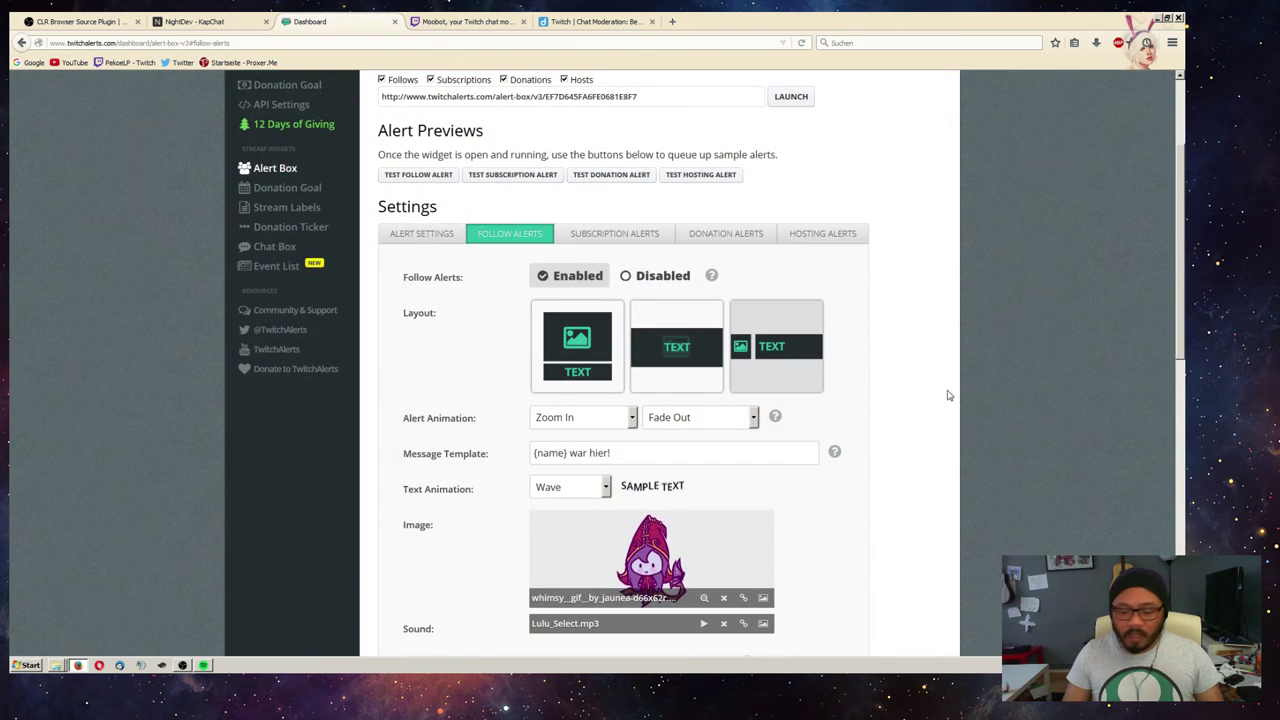
pyautogui.scroll(-5, 941, 431)
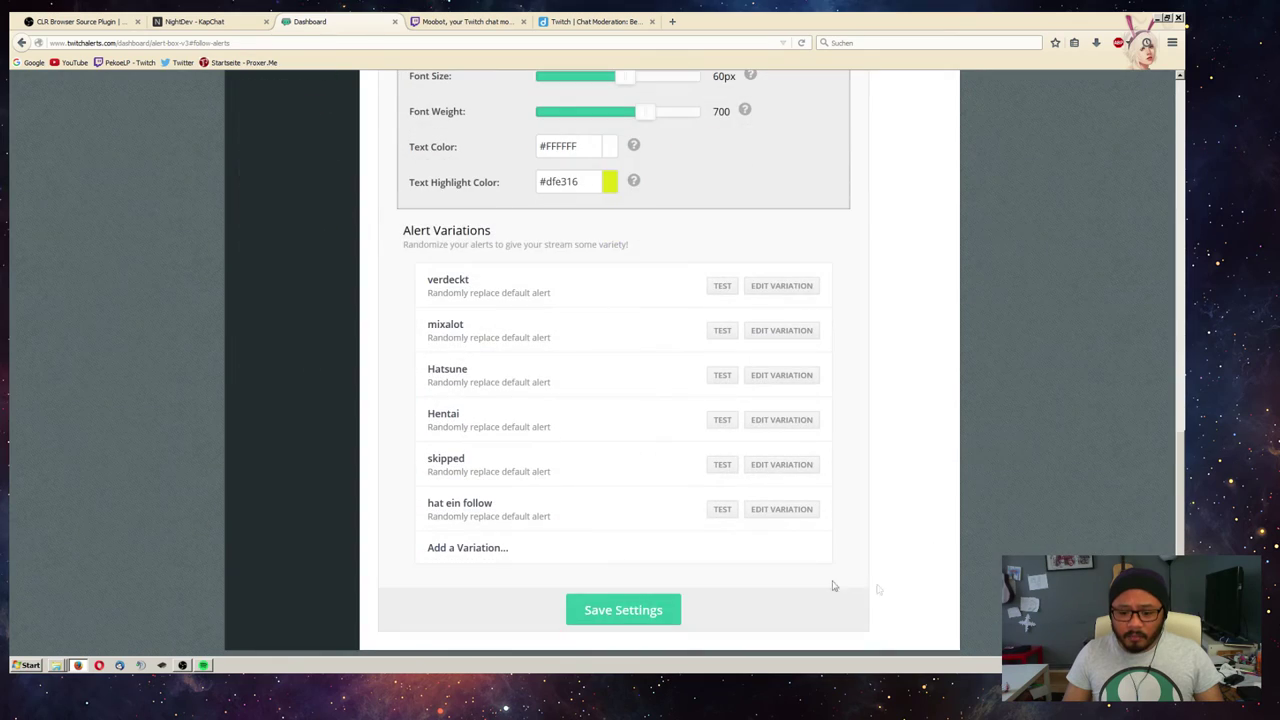
pyautogui.click(651, 608)
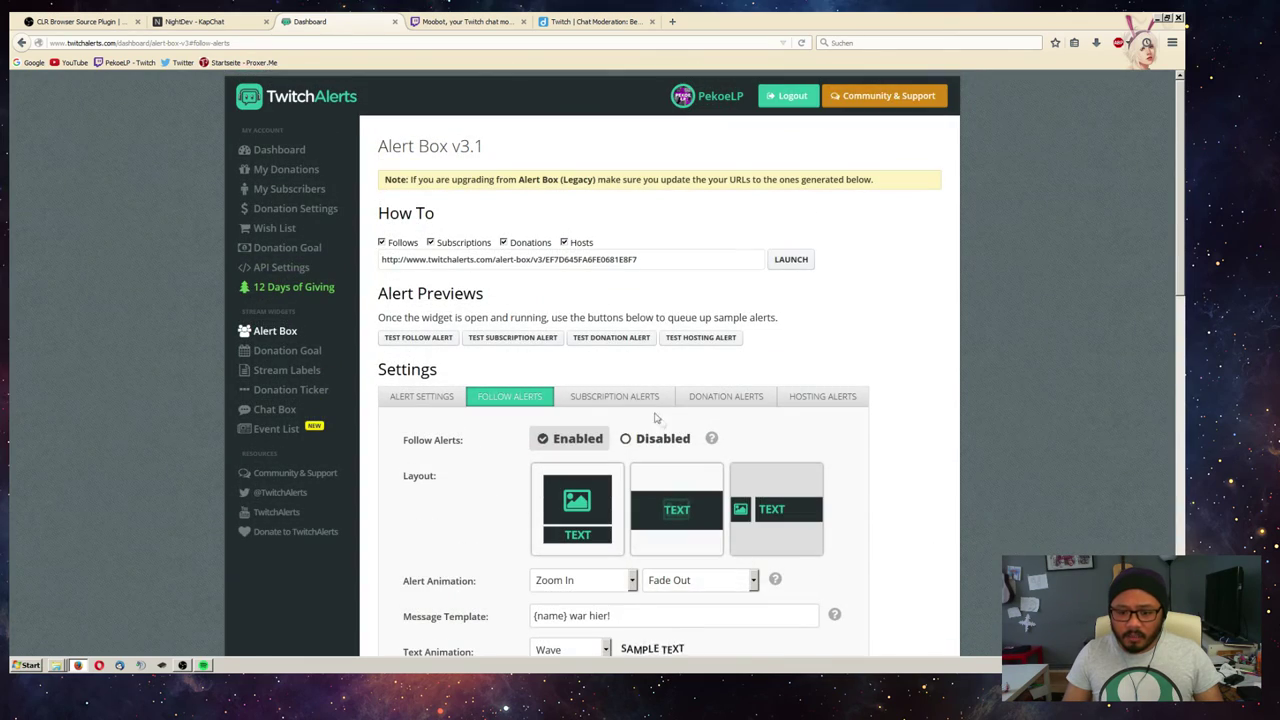
# - Review the subscription and donation alert settings
pyautogui.click(614, 396)
pyautogui.scroll(-5, 926, 389)
pyautogui.scroll(5, 931, 395)
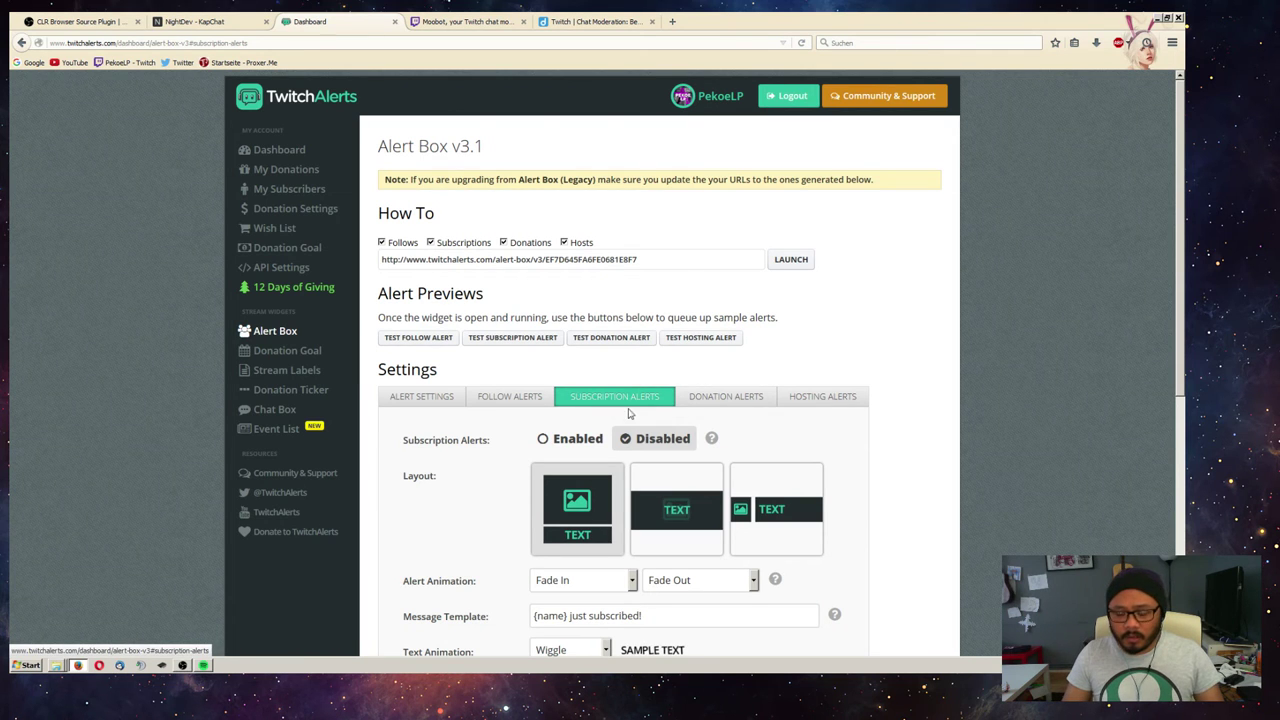
pyautogui.click(728, 400)
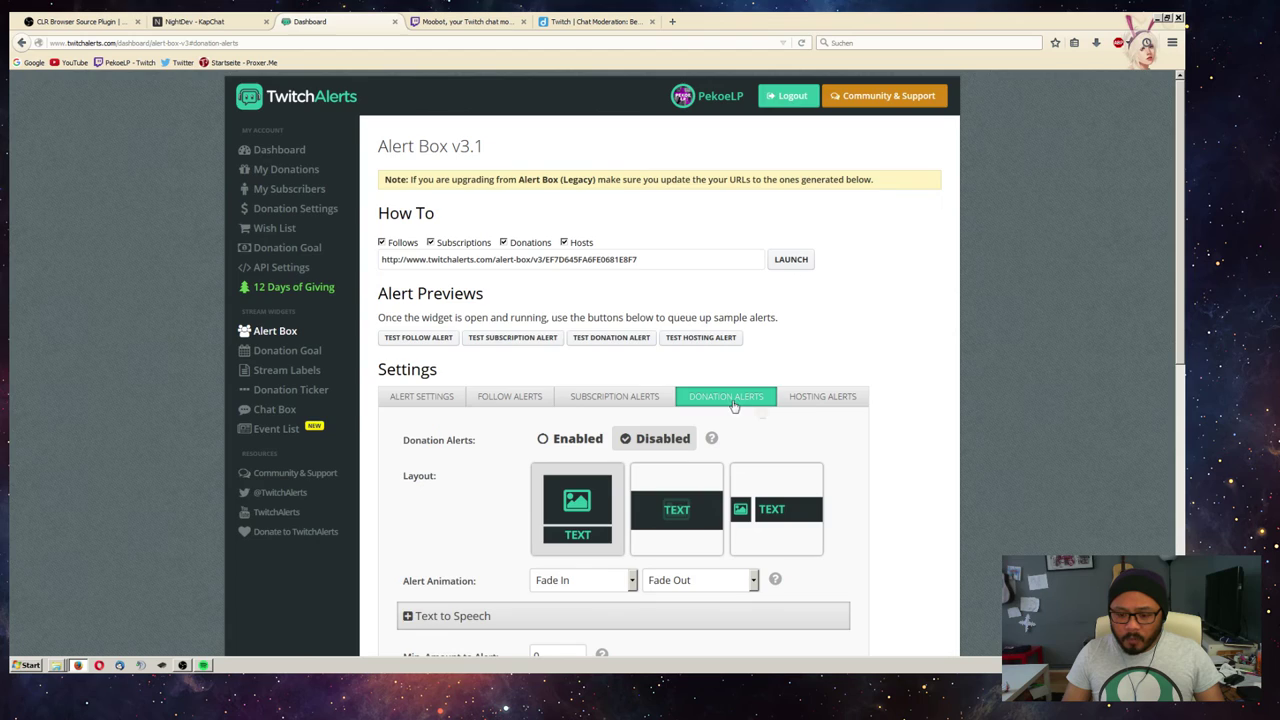
pyautogui.scroll(-5, 905, 398)
pyautogui.scroll(-1, 934, 416)
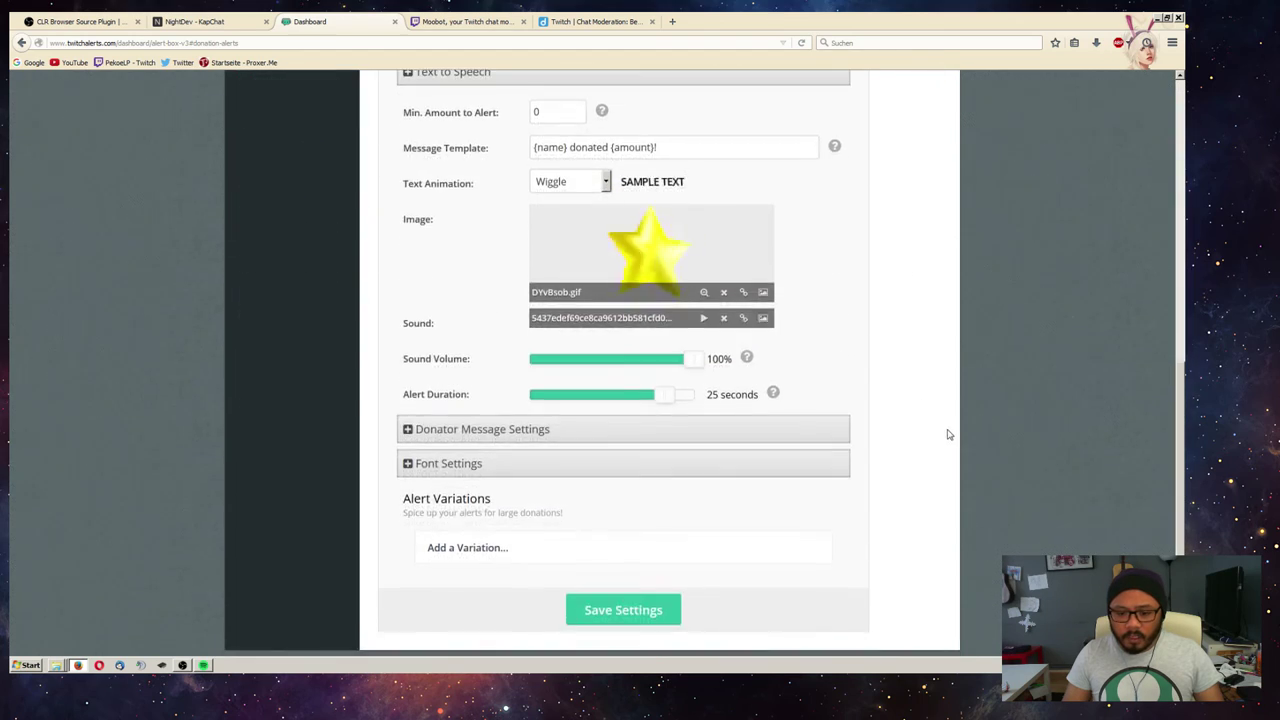
pyautogui.scroll(10, 945, 425)
# - Review the hosting alert settings, select the alert box widget URL, and minimize the browser
pyautogui.click(837, 405)
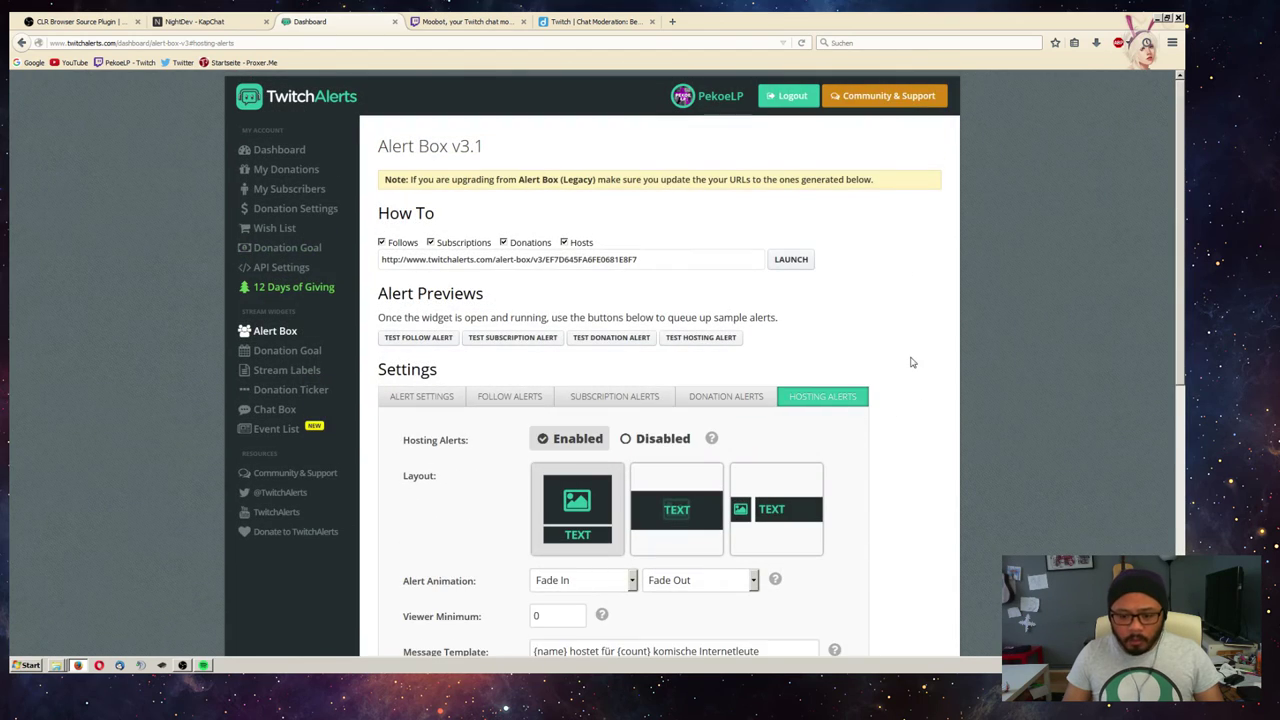
pyautogui.scroll(-5, 912, 362)
pyautogui.scroll(5, 923, 371)
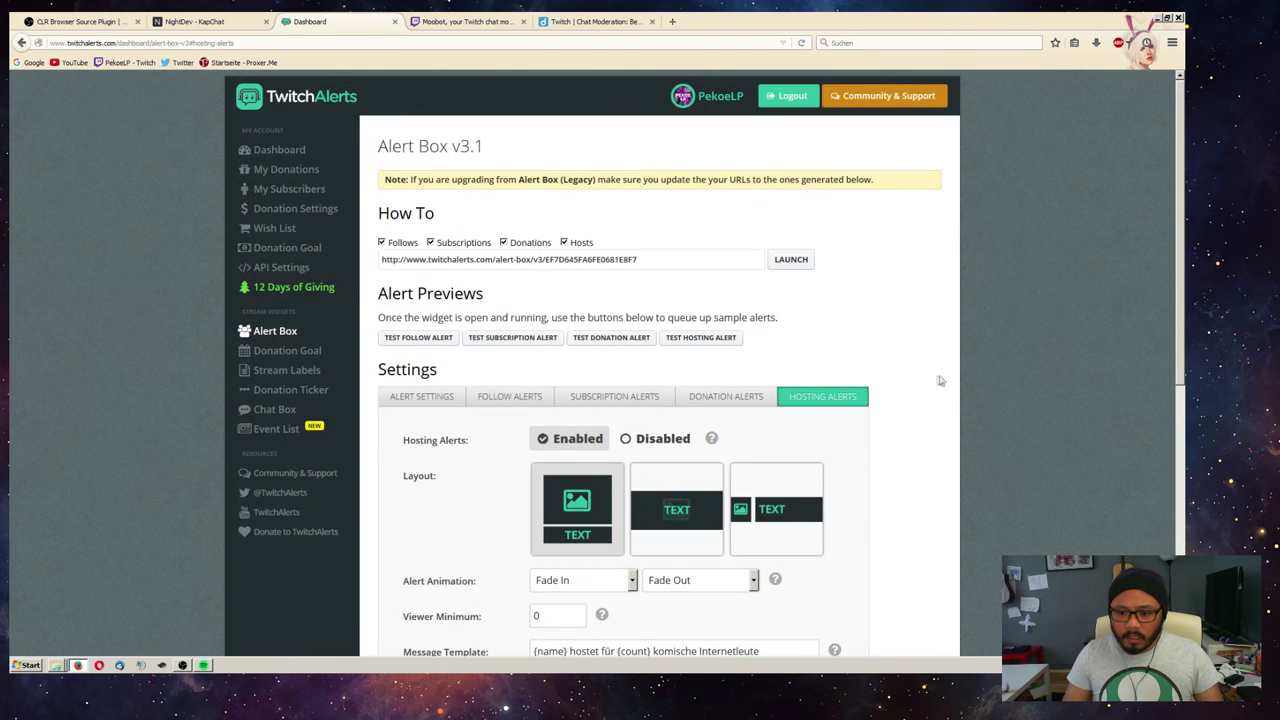
pyautogui.scroll(-3, 945, 370)
pyautogui.scroll(3, 950, 357)
pyautogui.click(624, 259)
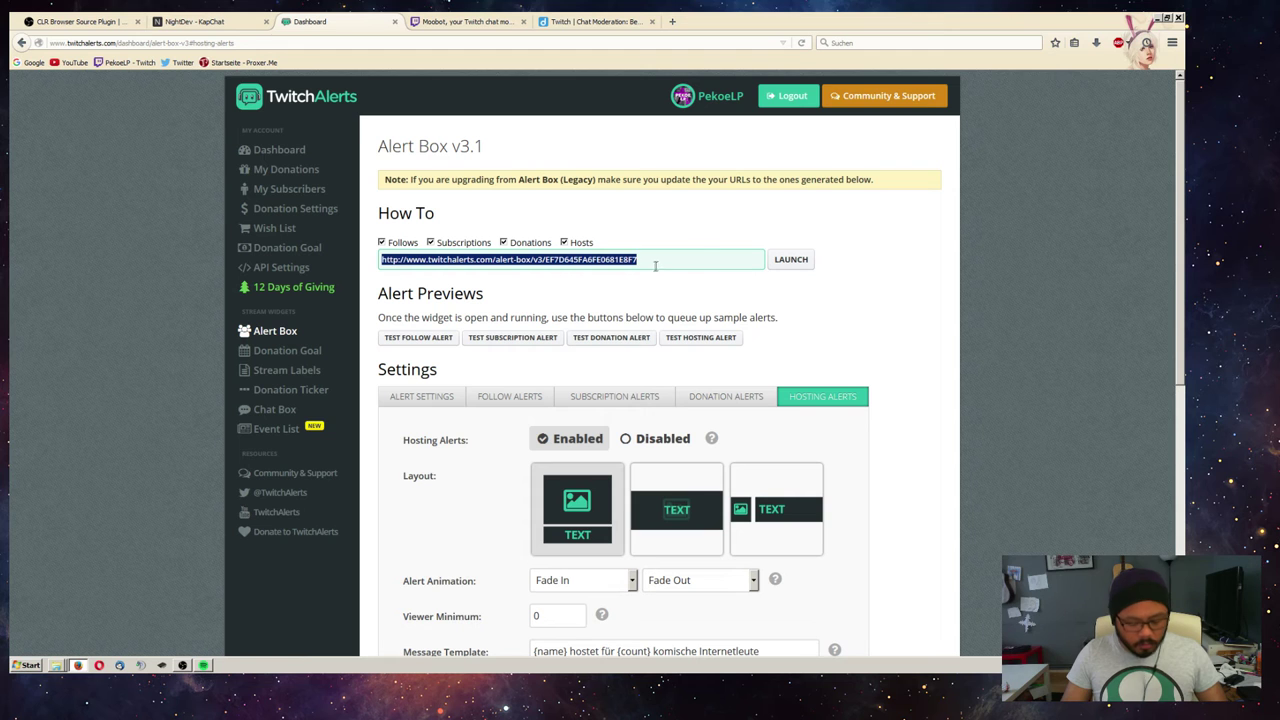
pyautogui.click(1165, 18)
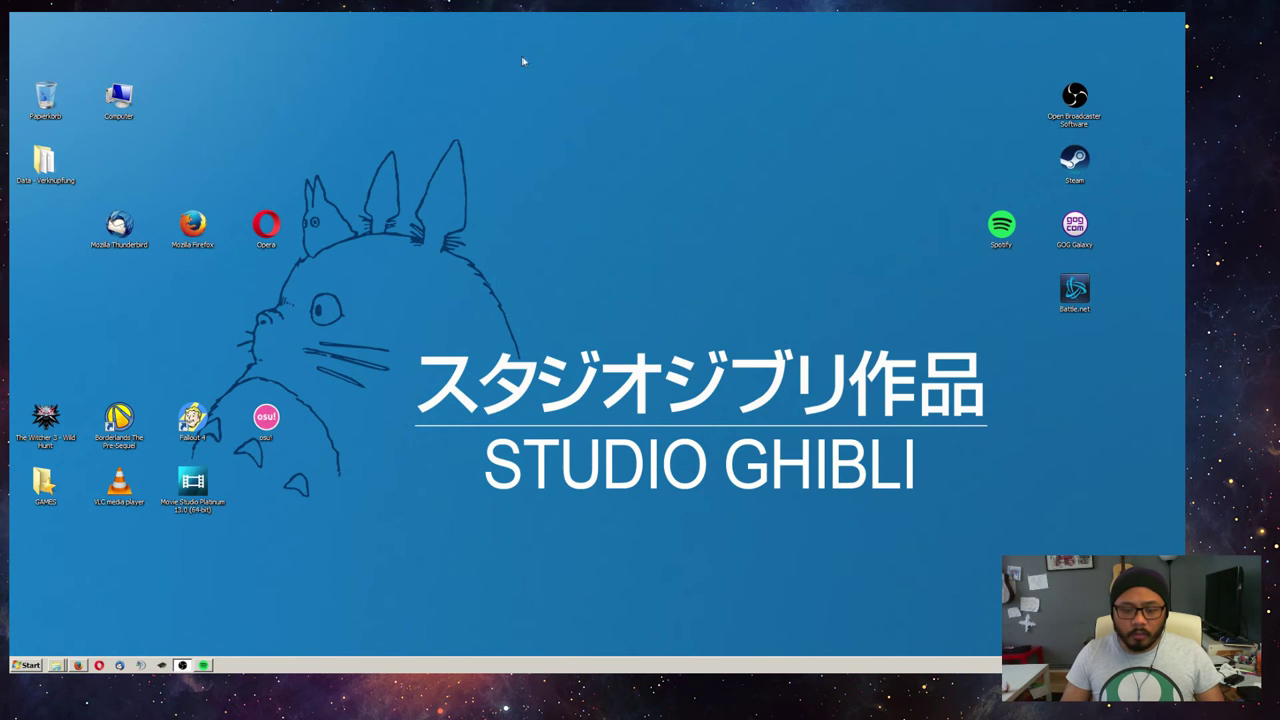
# - Check the OBS Twitchalert source's alert-box URL at 640×480, close it unchanged, and minimize OBS
pyautogui.hotkey('alt', 'Tab')
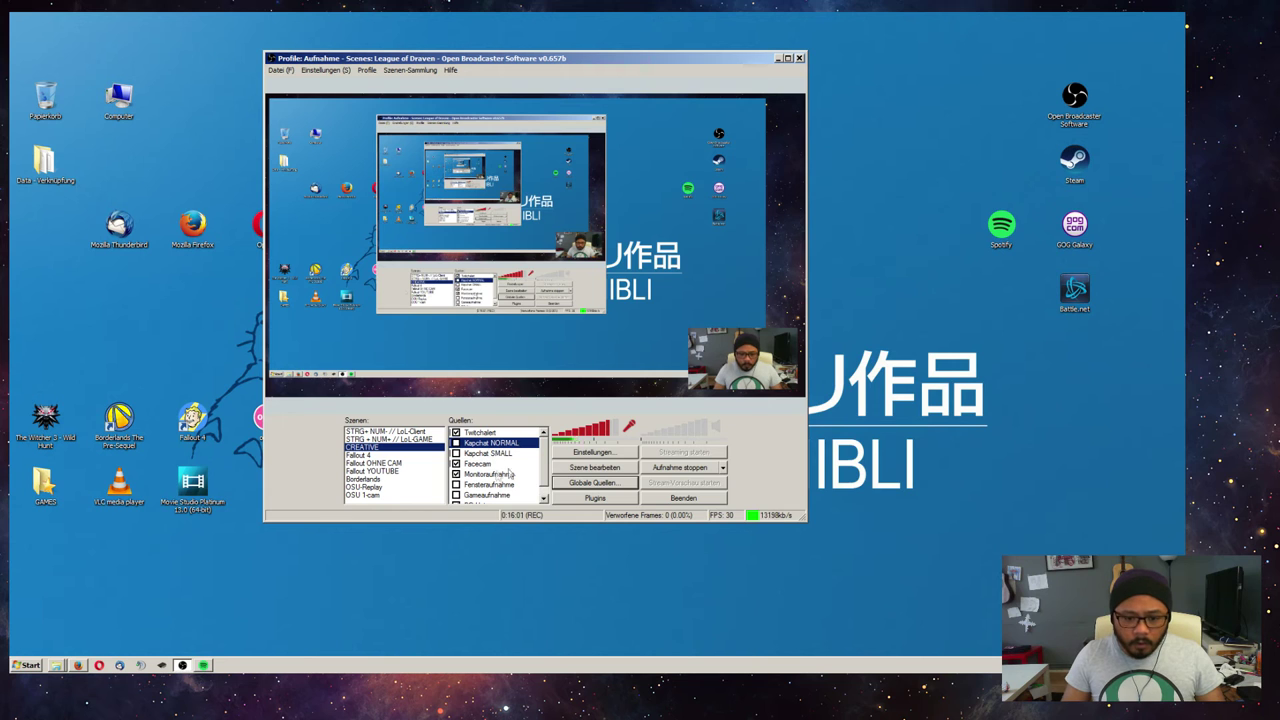
pyautogui.doubleClick(482, 433)
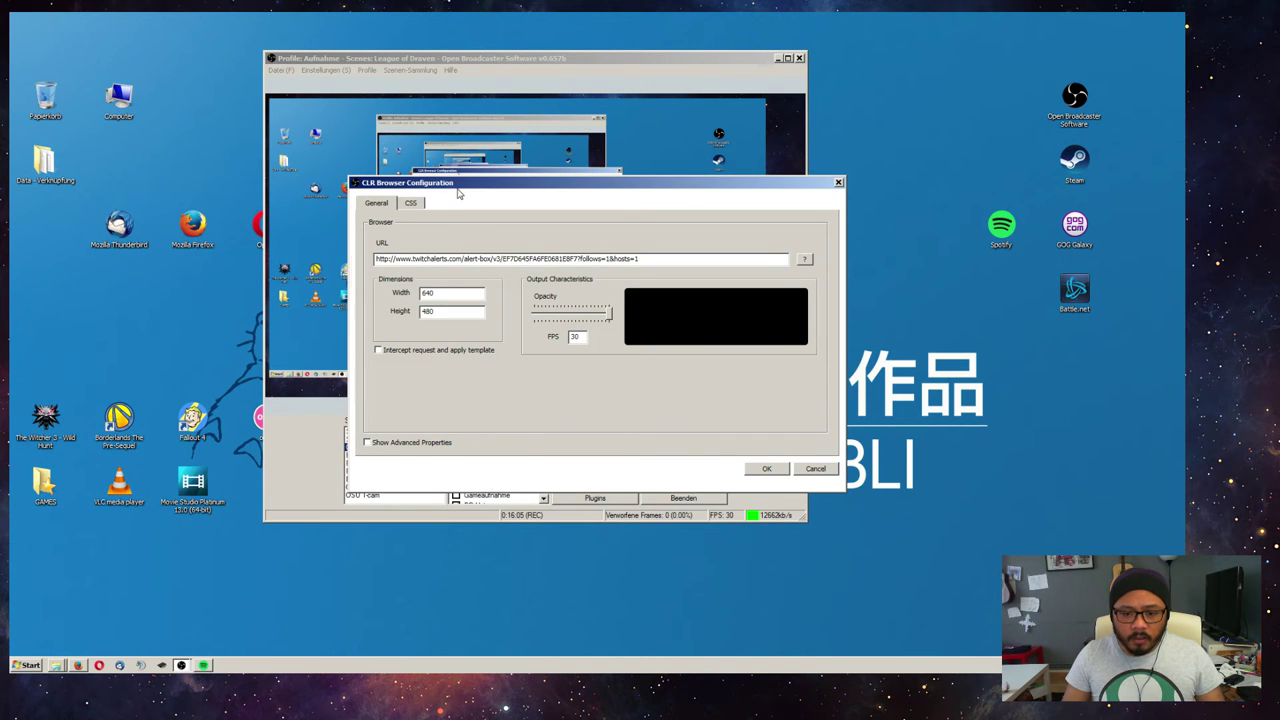
pyautogui.moveTo(458, 193); pyautogui.dragTo(461, 197)
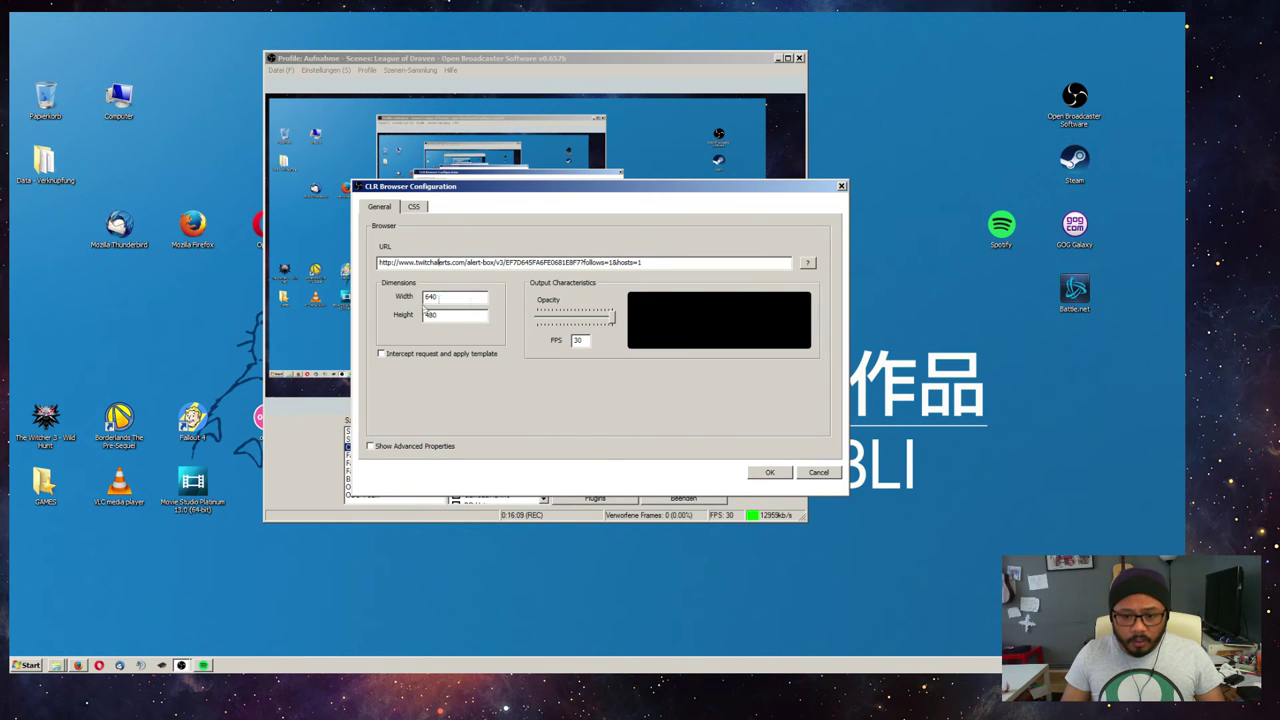
pyautogui.click(824, 473)
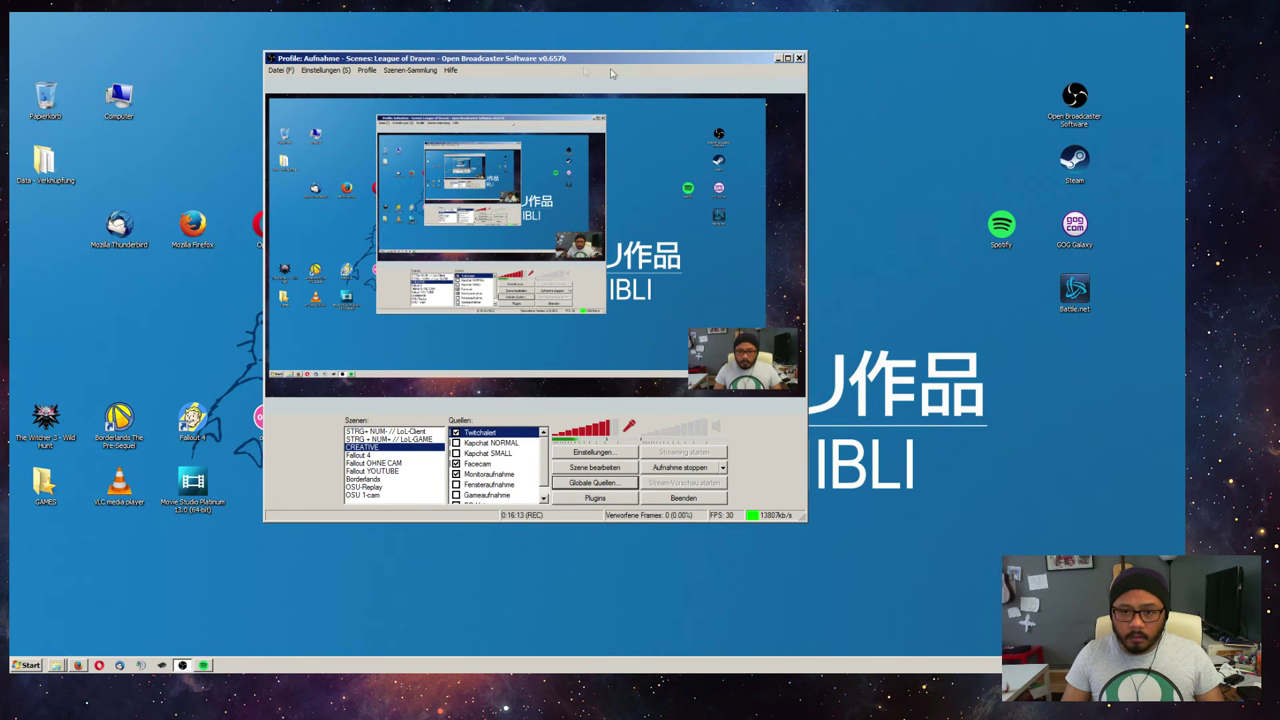
pyautogui.click(777, 58)
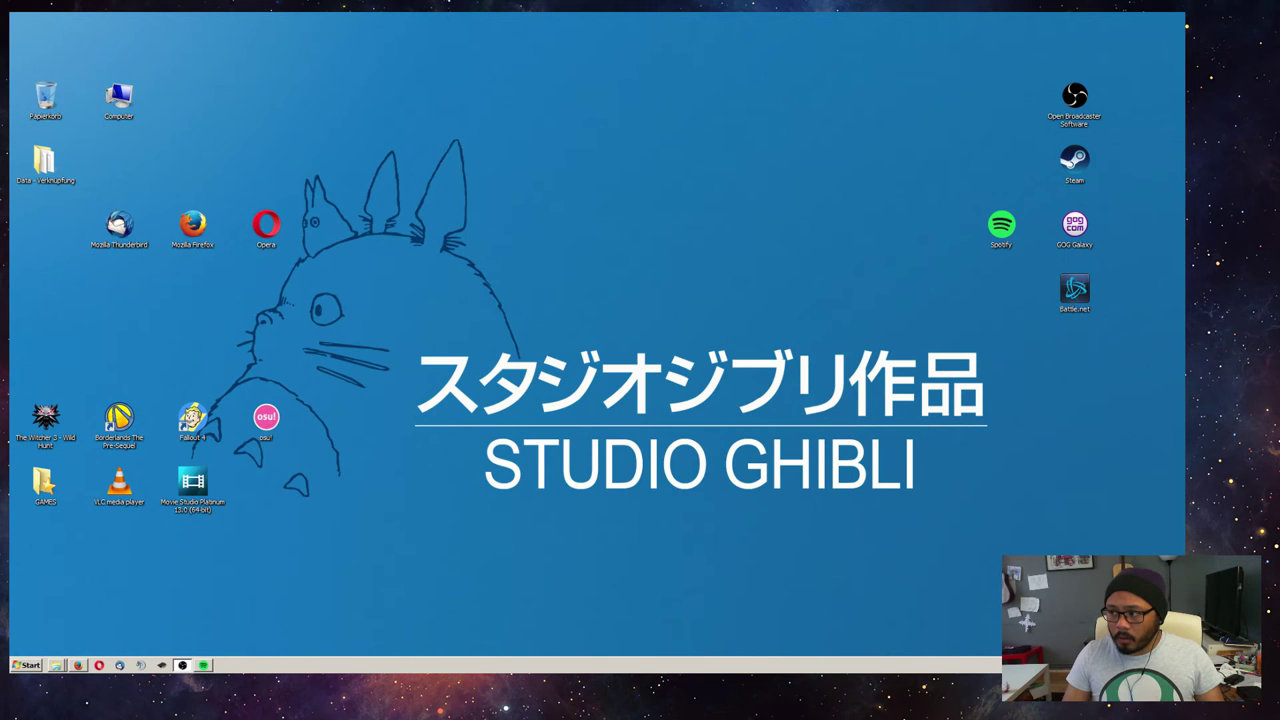
pyautogui.click(78, 665)
# - Open the alert box widget in its own window and close it again
pyautogui.click(133, 407)
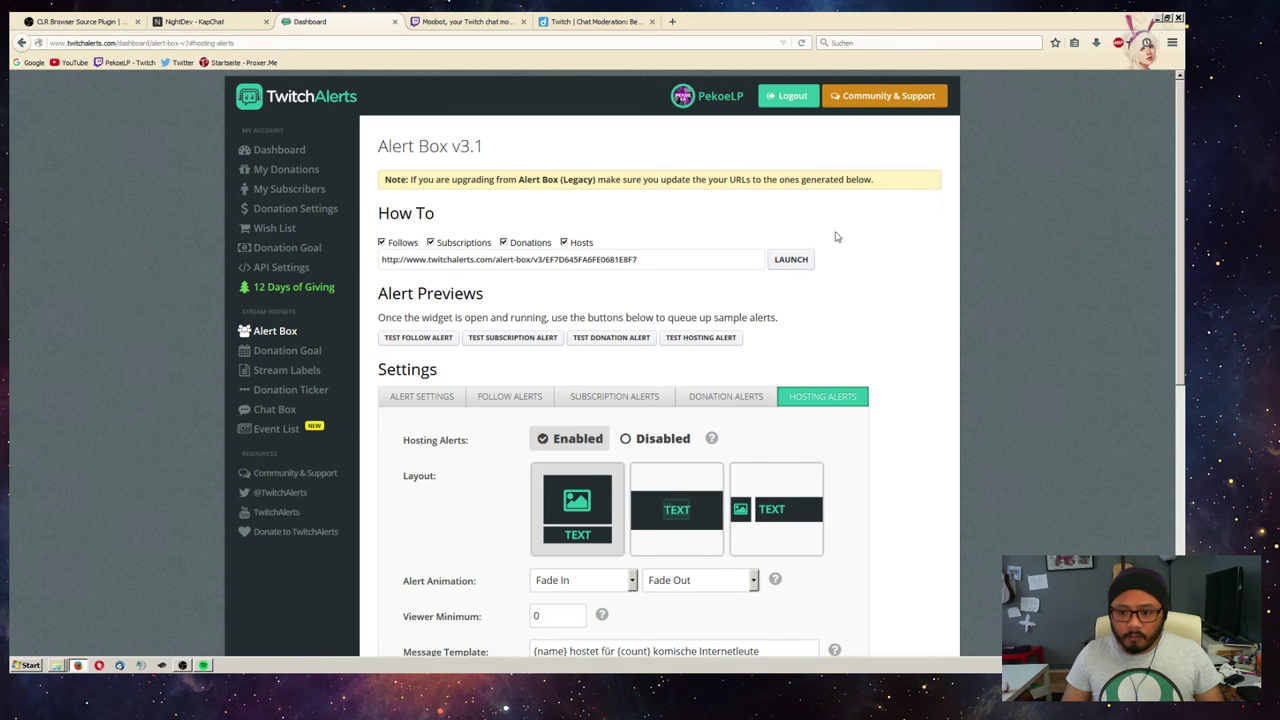
pyautogui.click(792, 264)
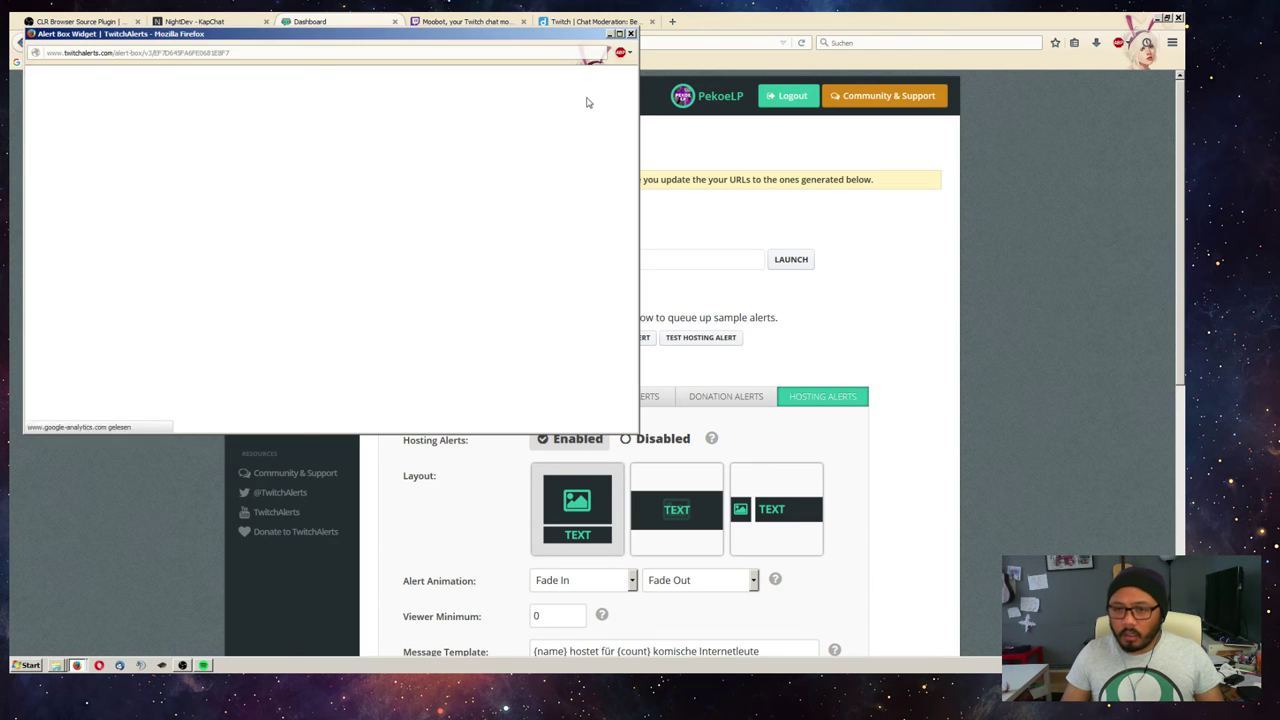
pyautogui.click(632, 33)
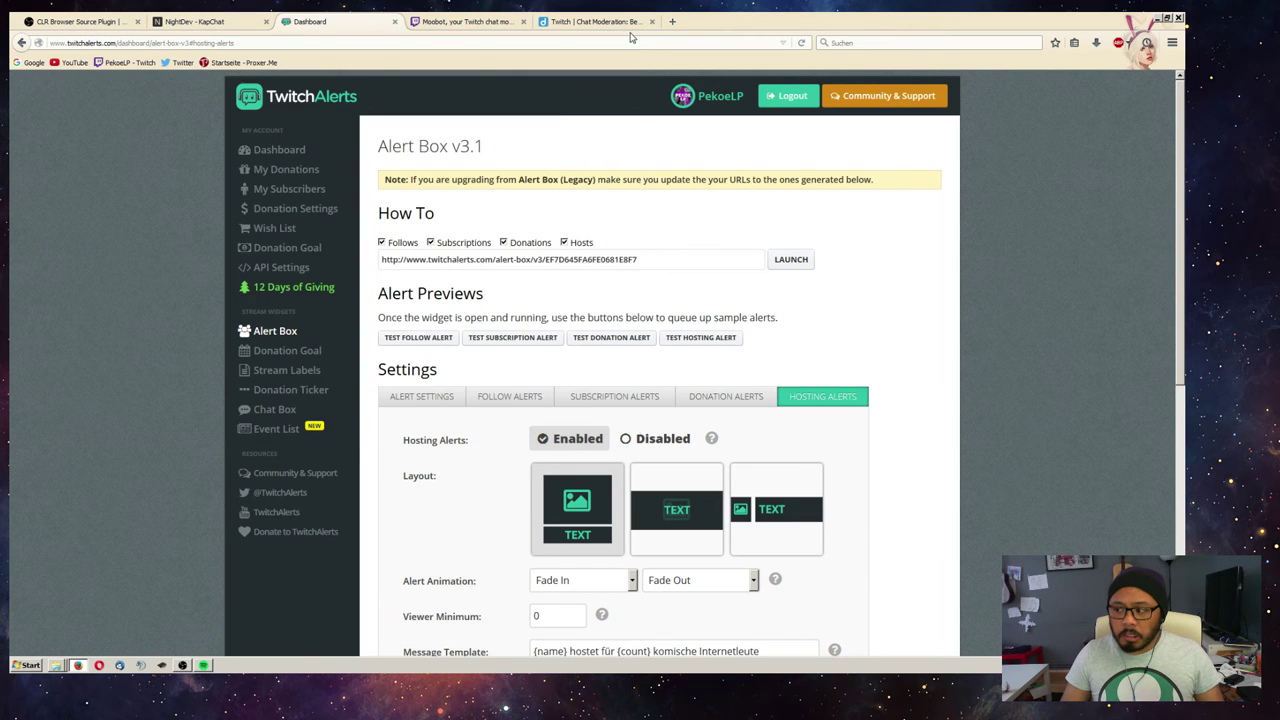
pyautogui.scroll(-1, 951, 237)
pyautogui.scroll(1, 712, 367)
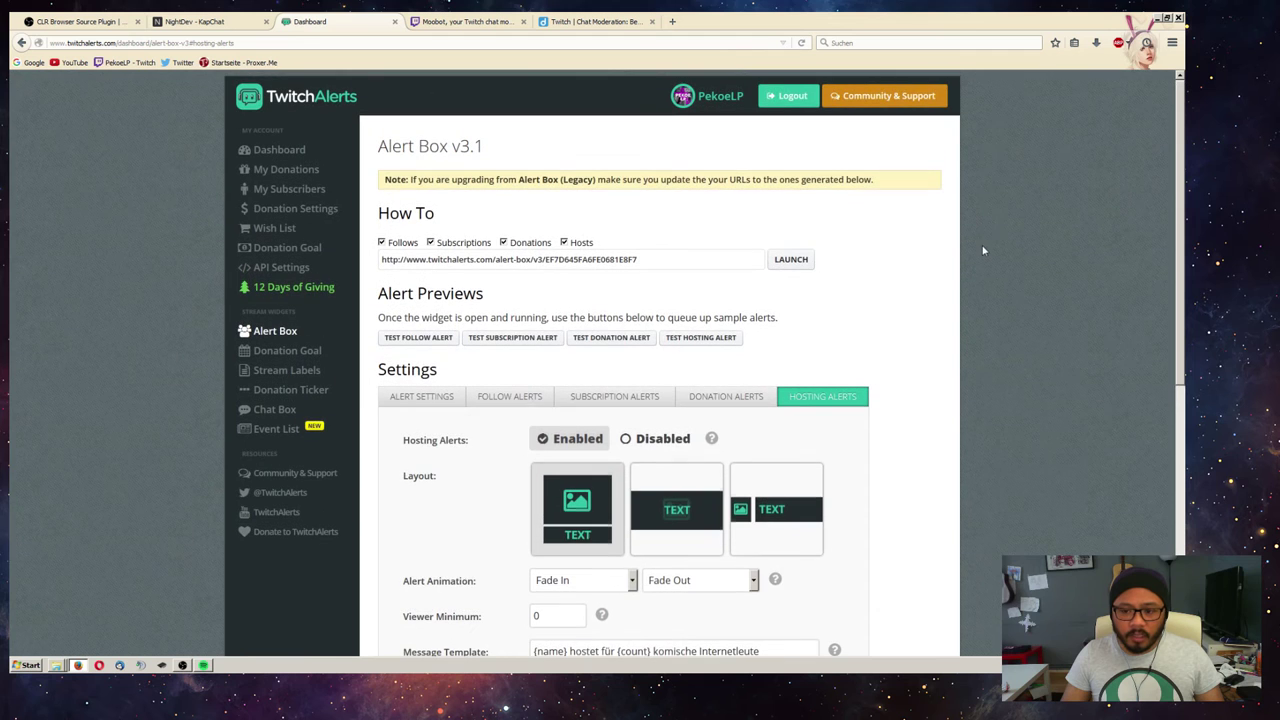
# - Trigger the test follow alert twice, then switch to the Moobot page
pyautogui.click(437, 342)
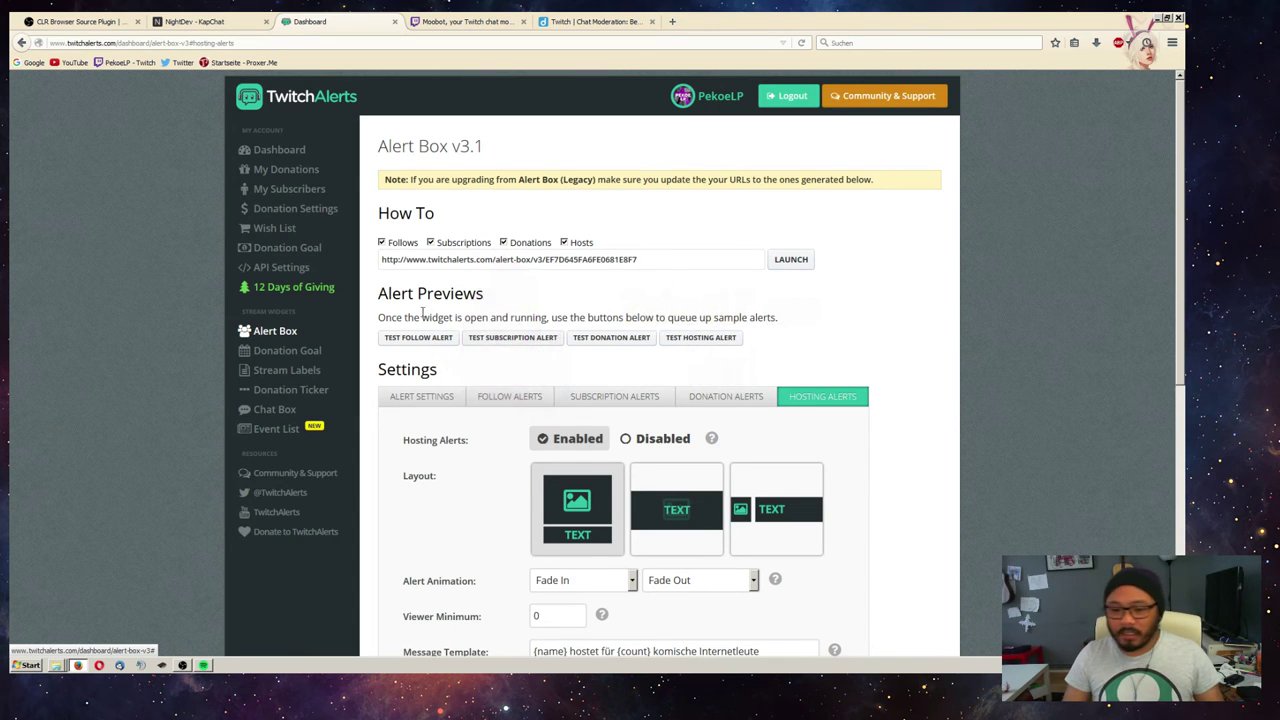
pyautogui.click(422, 340)
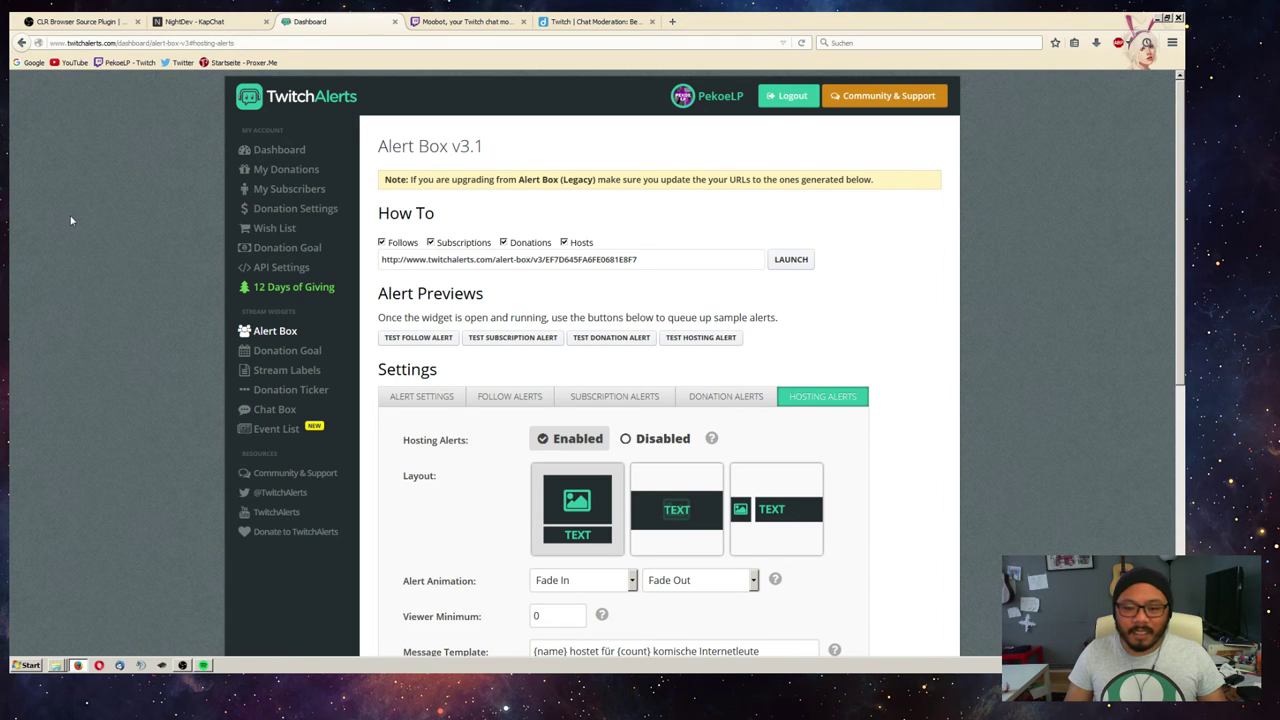
pyautogui.click(466, 24)
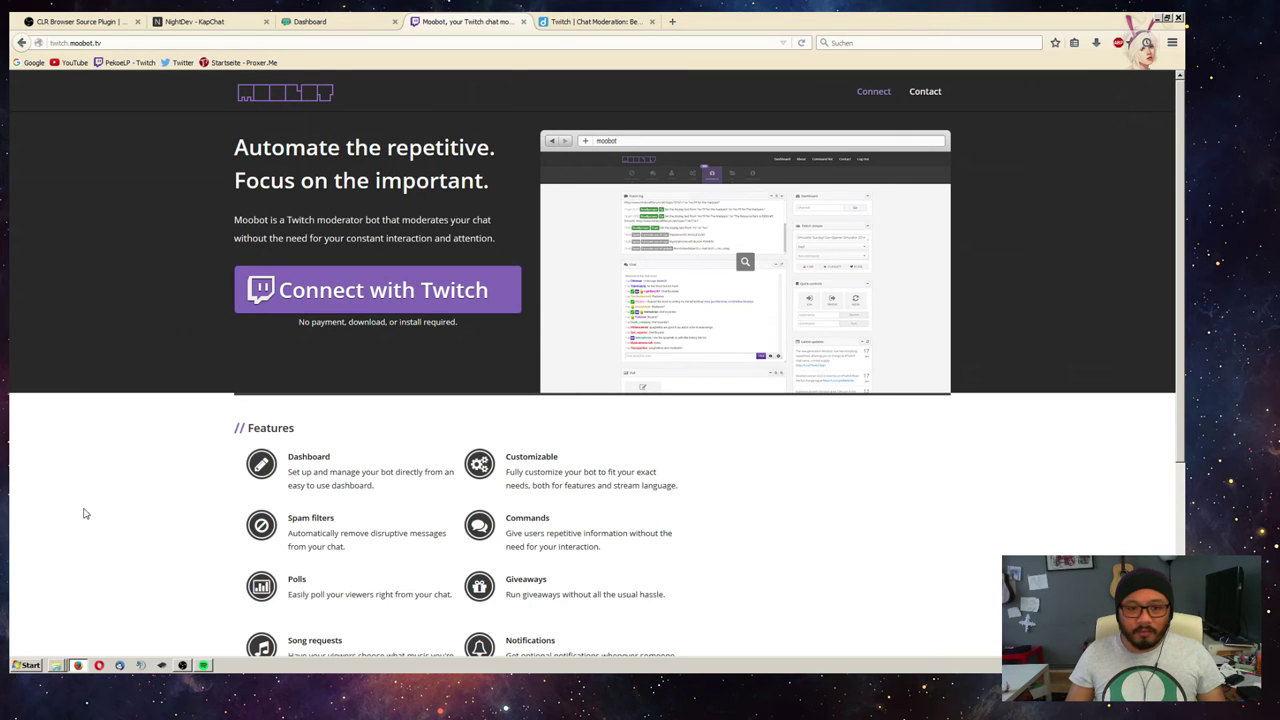
# - Sign in to Moobot with the Twitch account and skip the Welcome dialog
pyautogui.click(317, 290)
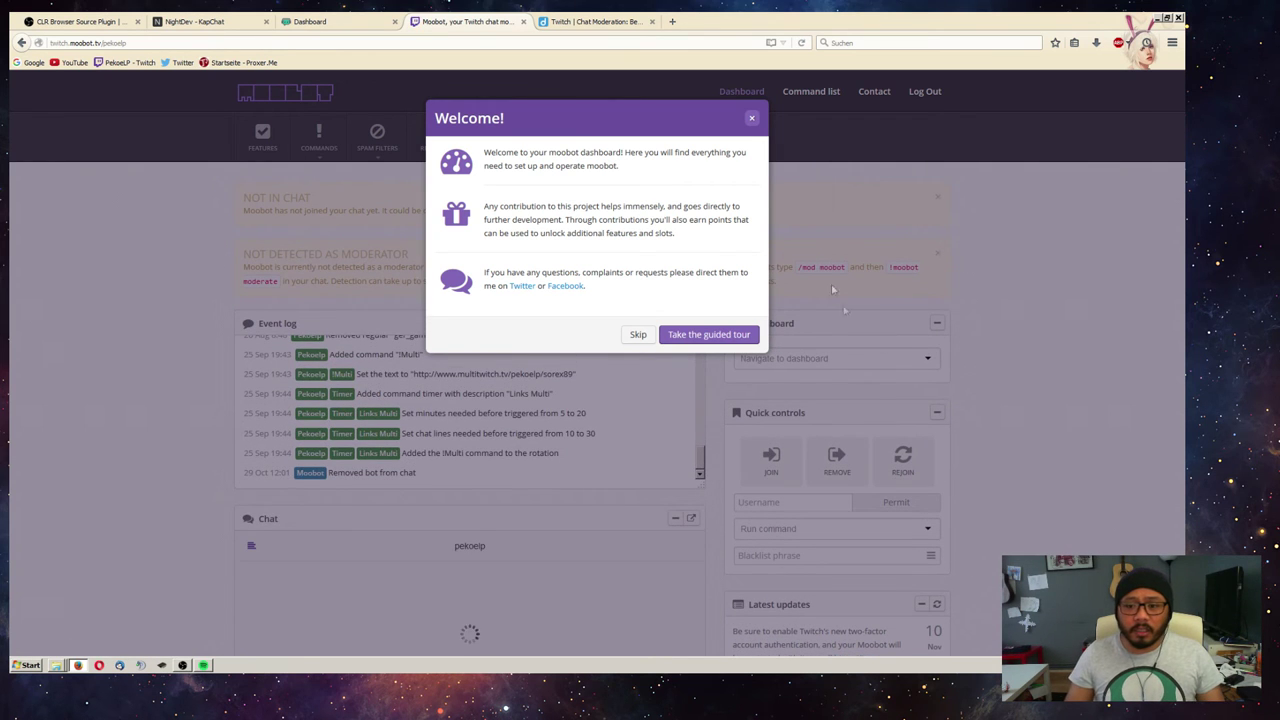
pyautogui.click(638, 336)
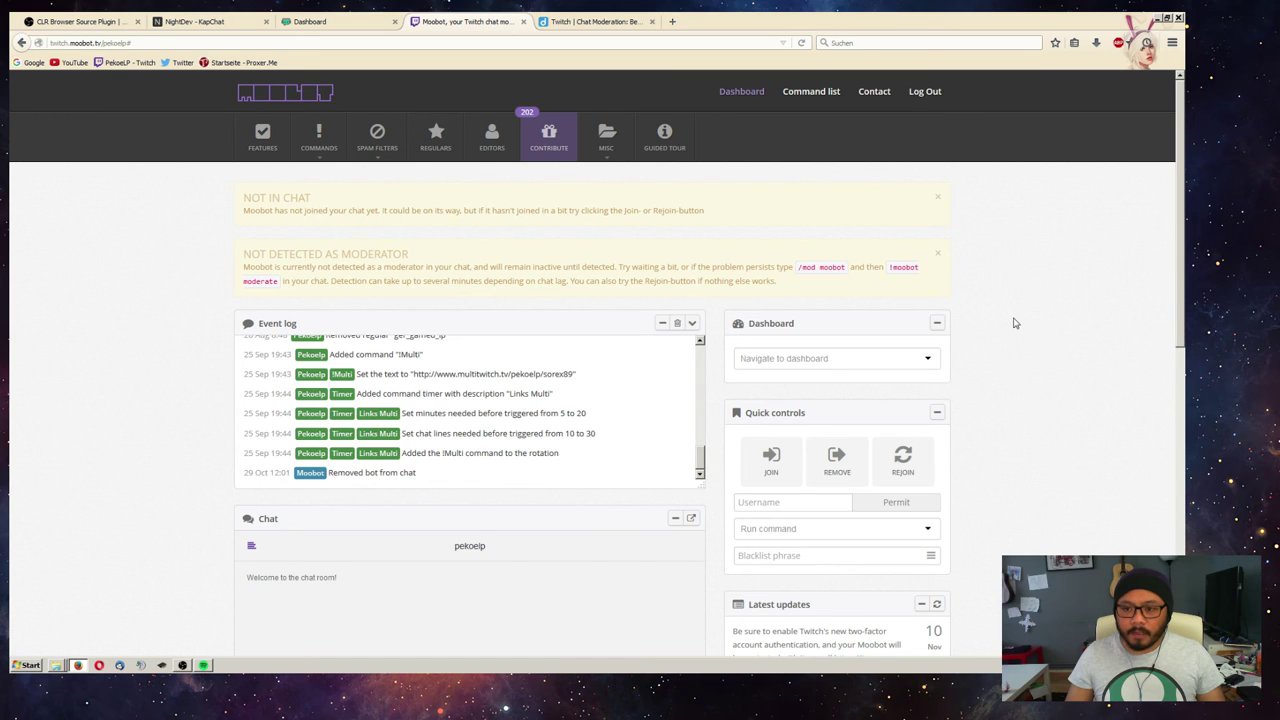
pyautogui.scroll(-10, 1010, 305)
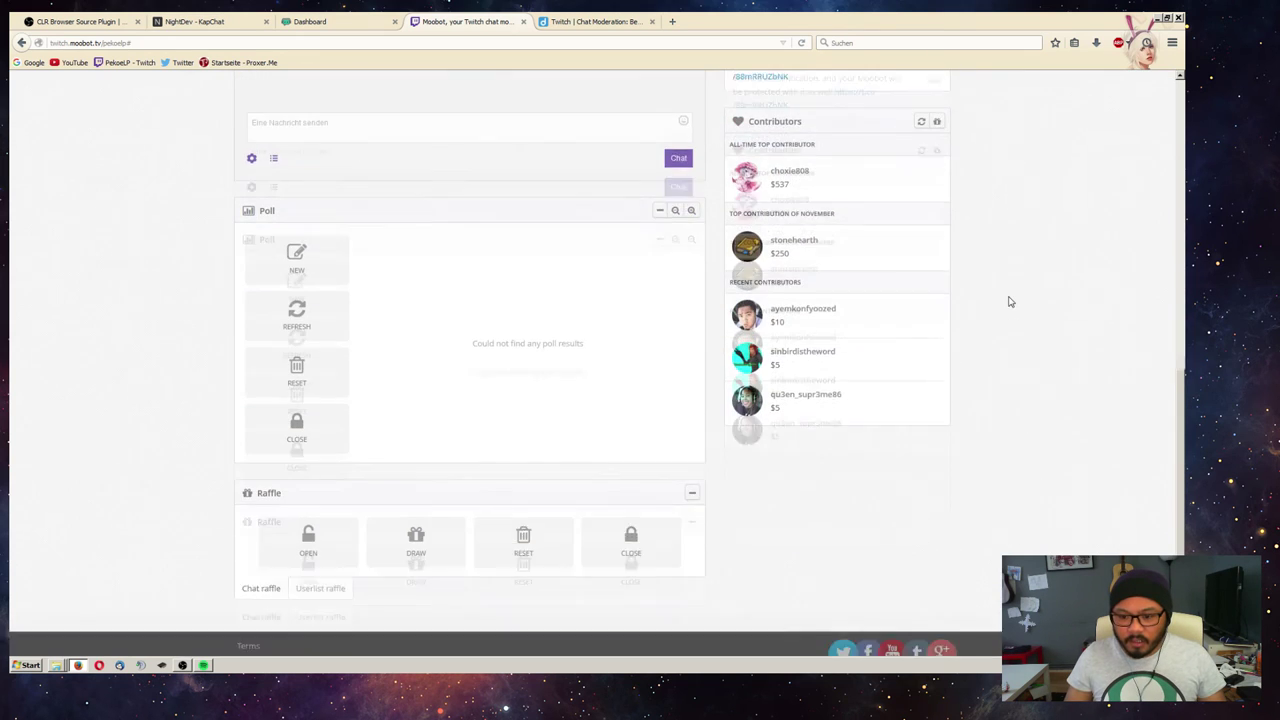
pyautogui.scroll(10, 1012, 303)
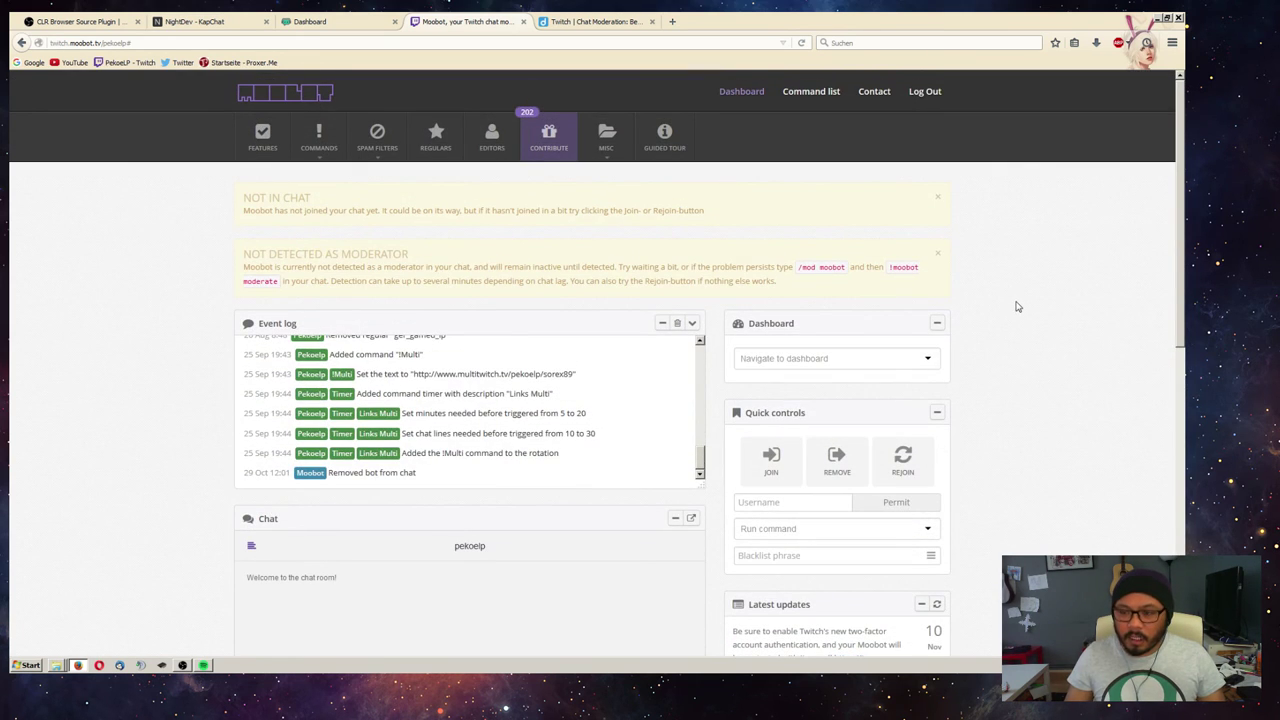
# - Scroll through the dashboard's moderator warning and event log, then click into the chat box
pyautogui.scroll(-2, 1000, 283)
pyautogui.scroll(-4, 1057, 320)
pyautogui.scroll(6, 1043, 326)
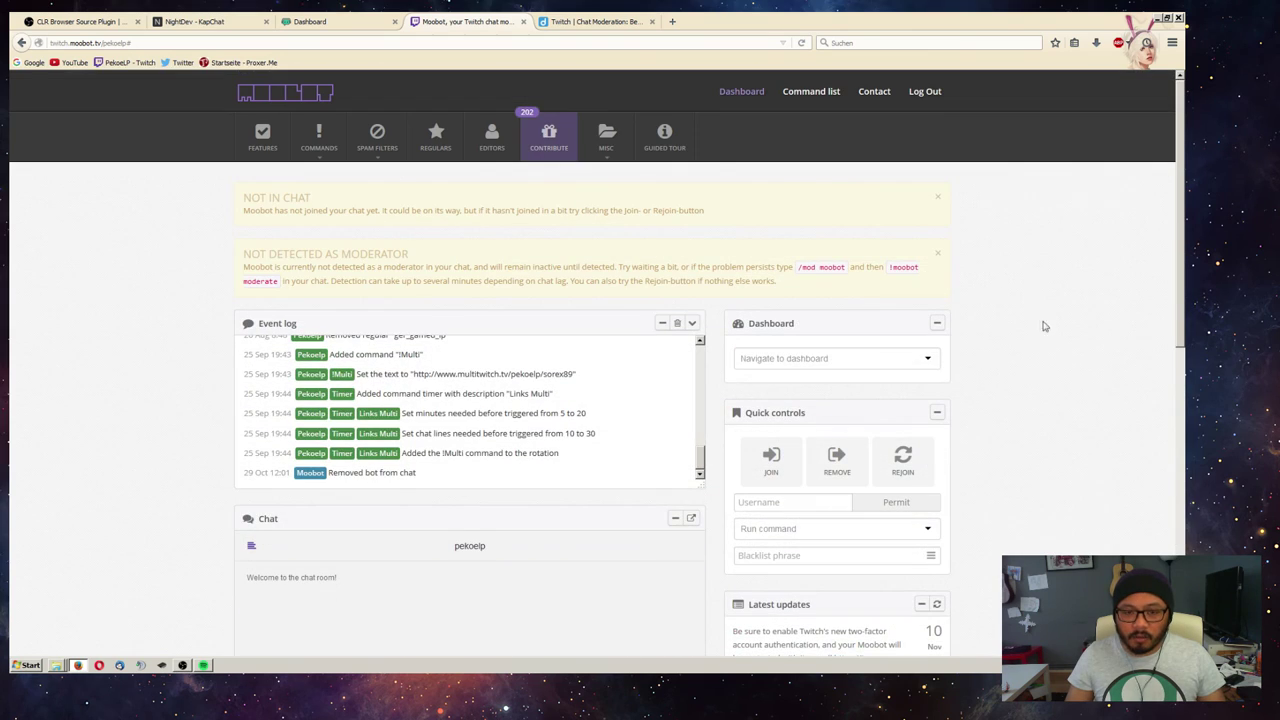
pyautogui.scroll(-2, 1030, 345)
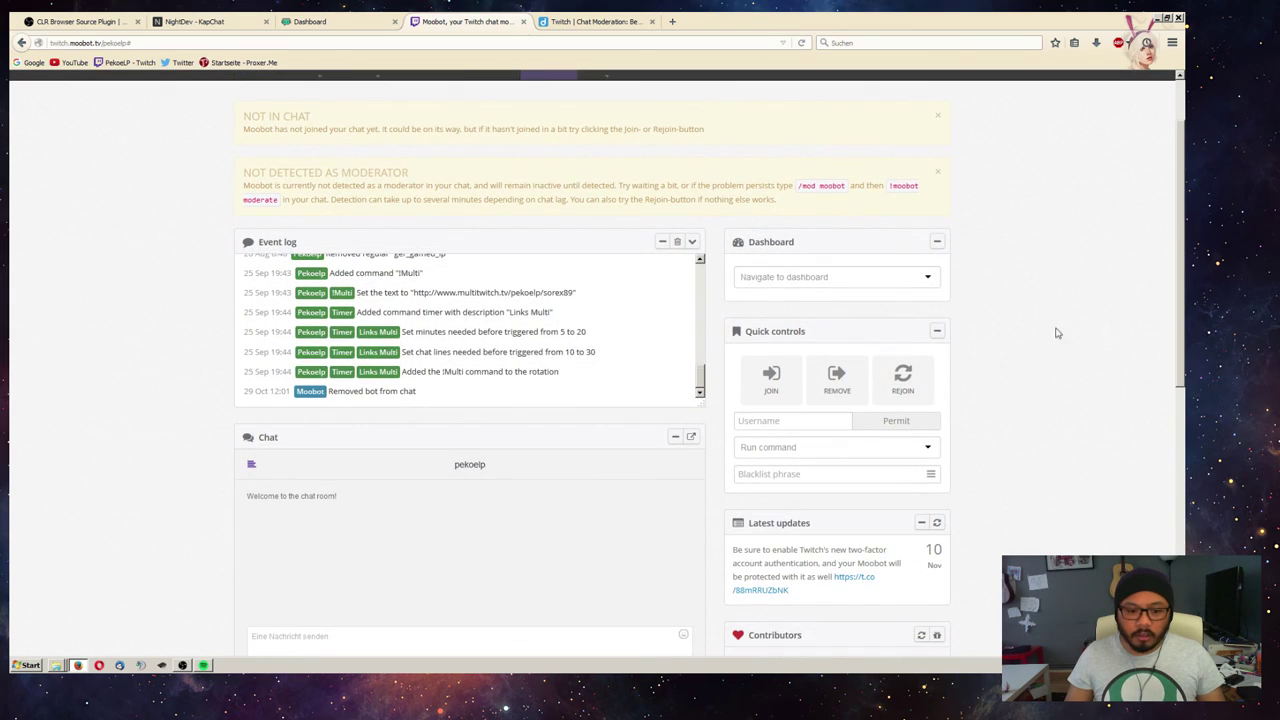
pyautogui.scroll(-3, 1052, 351)
pyautogui.scroll(5, 1052, 351)
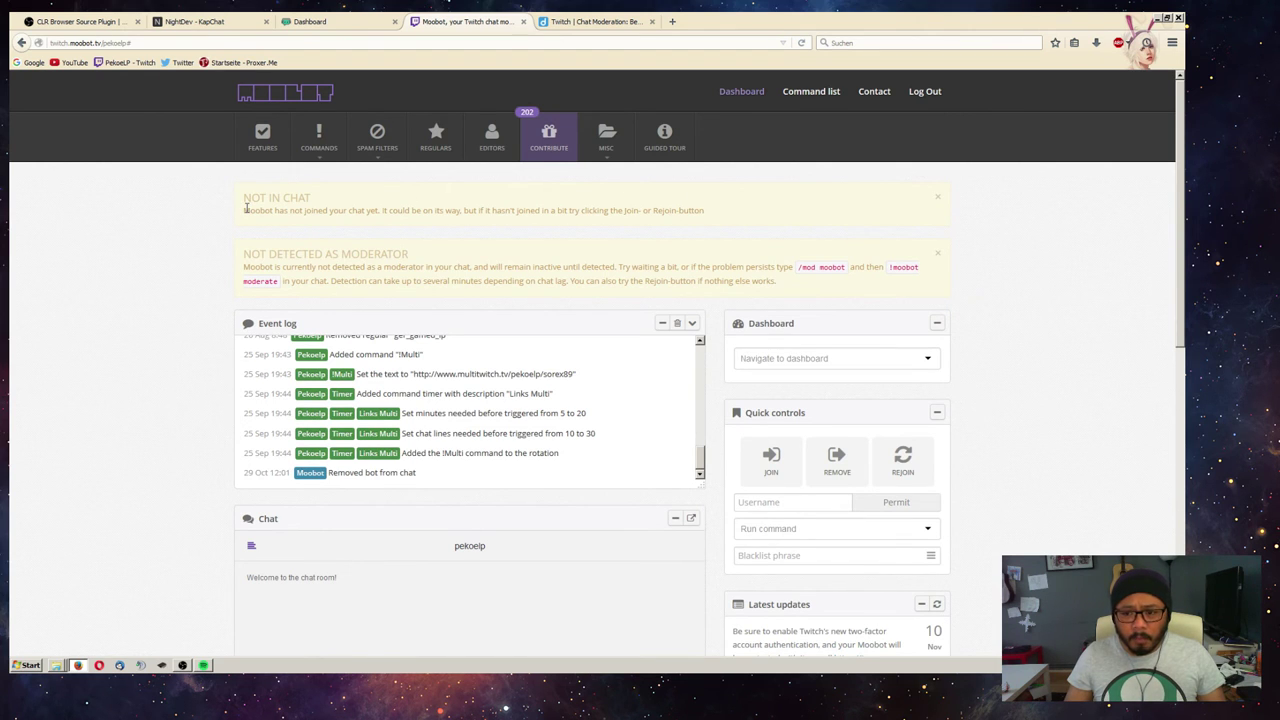
pyautogui.scroll(-5, 123, 303)
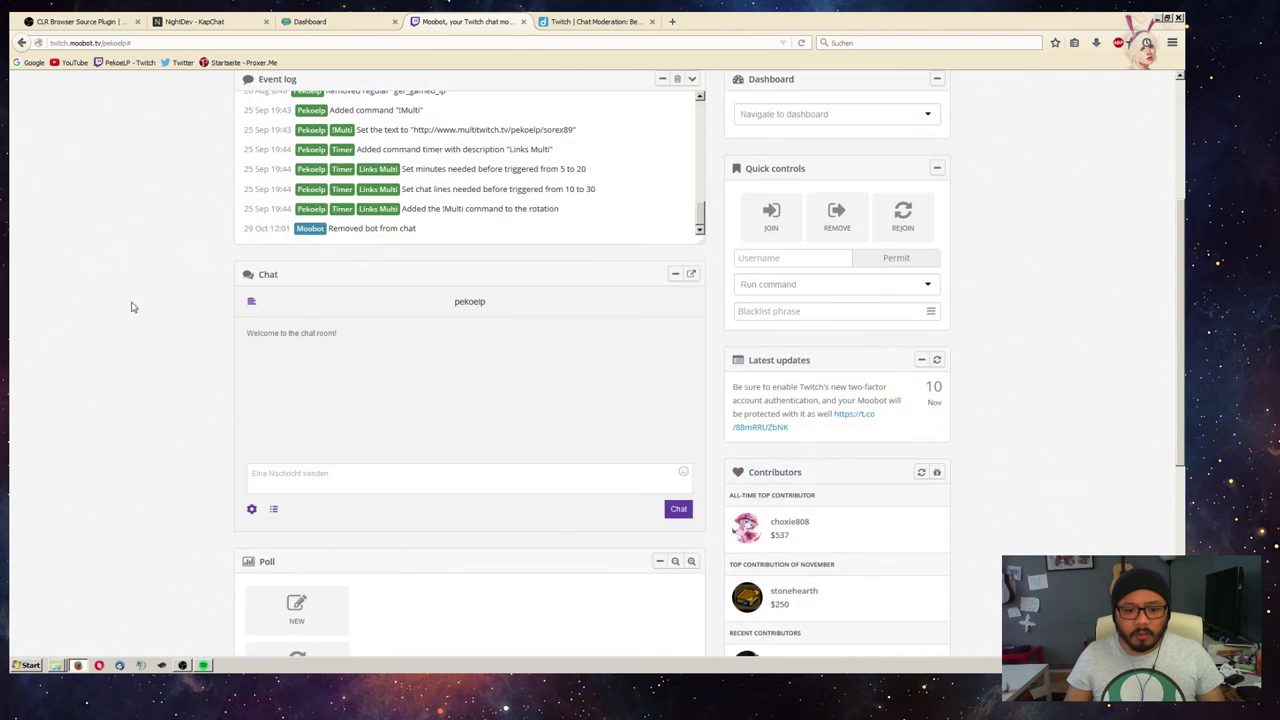
pyautogui.scroll(2, 123, 303)
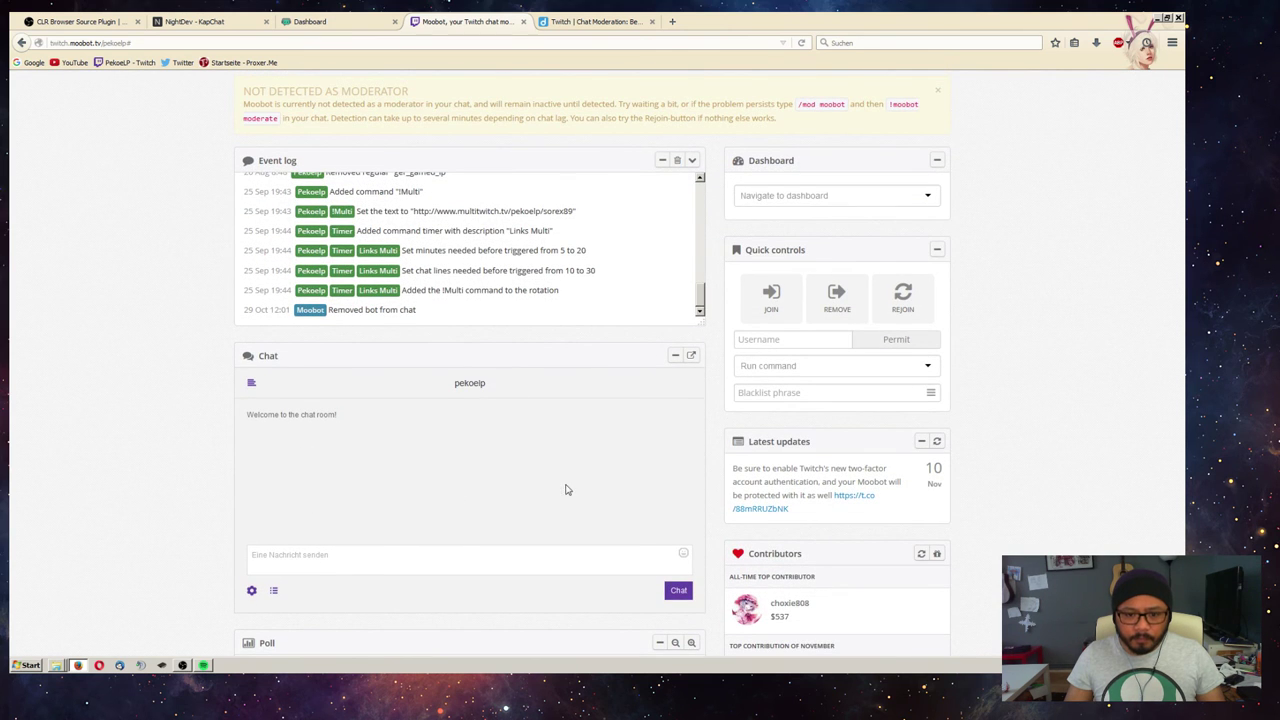
pyautogui.scroll(3, 1000, 363)
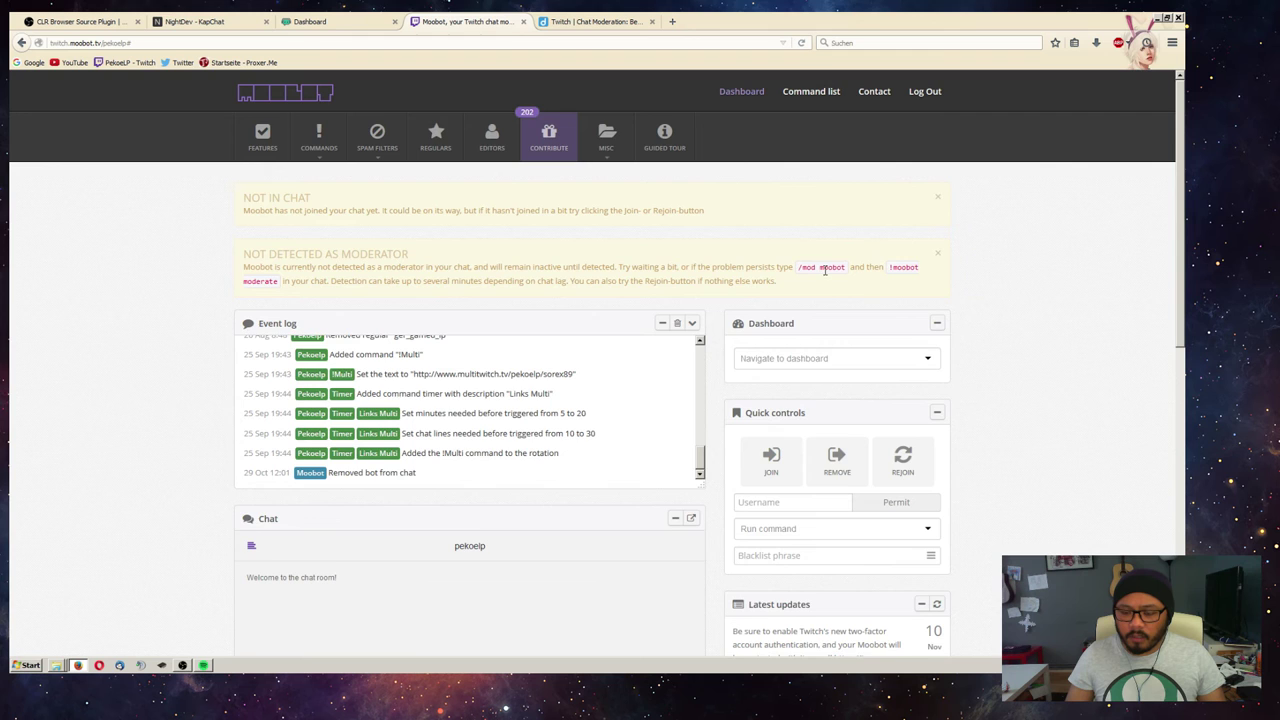
pyautogui.scroll(-3, 1037, 300)
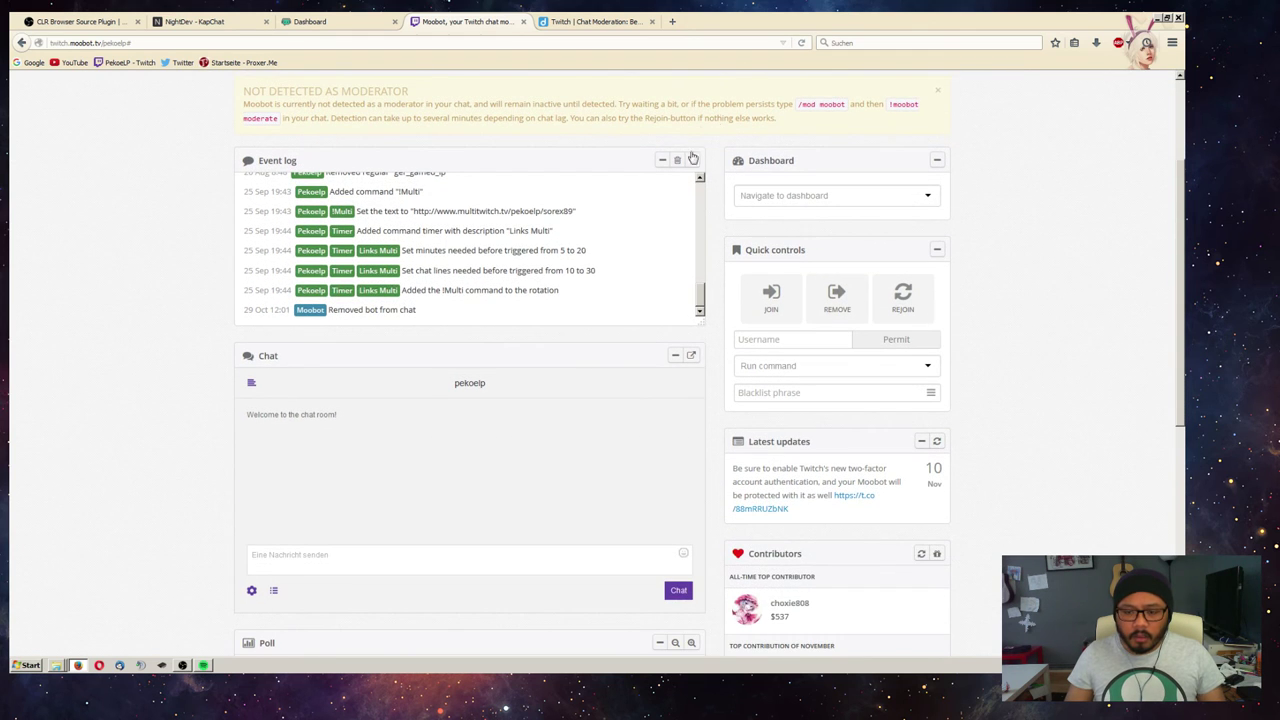
pyautogui.click(442, 560)
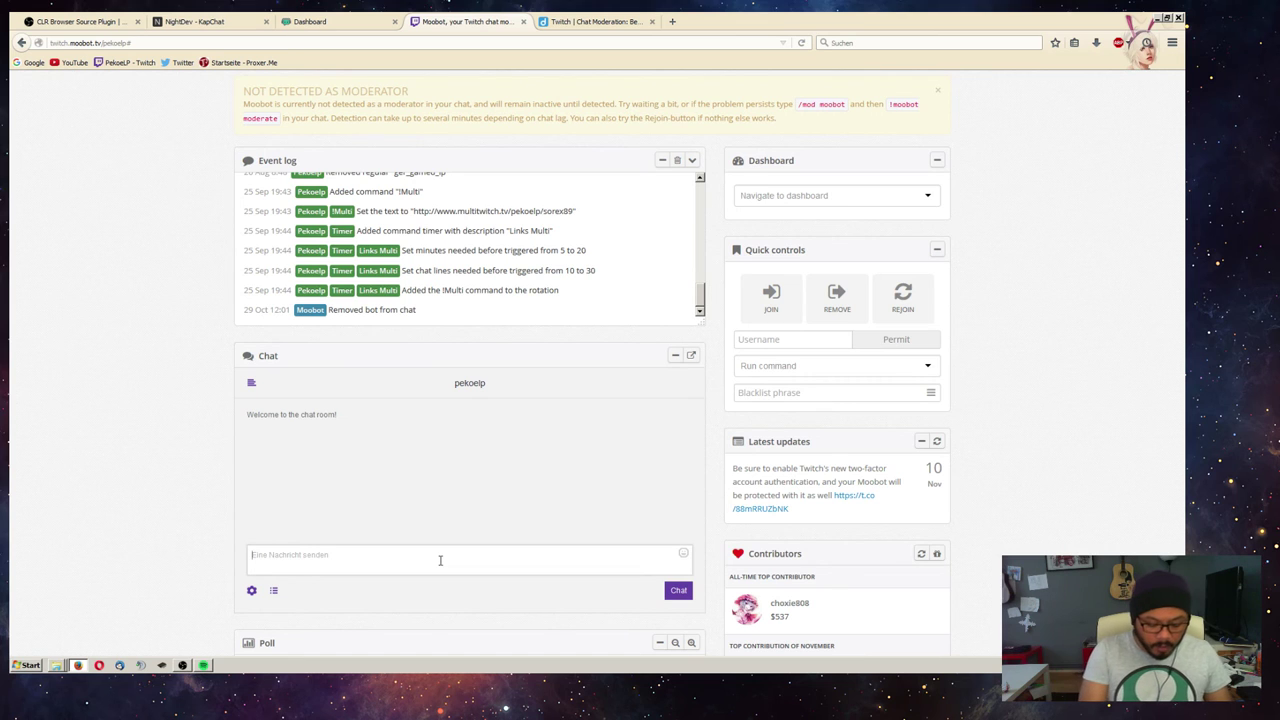
# - Send '/mod moobot' in the dashboard chat to make the bot a moderator
pyautogui.write('/mod moobot')
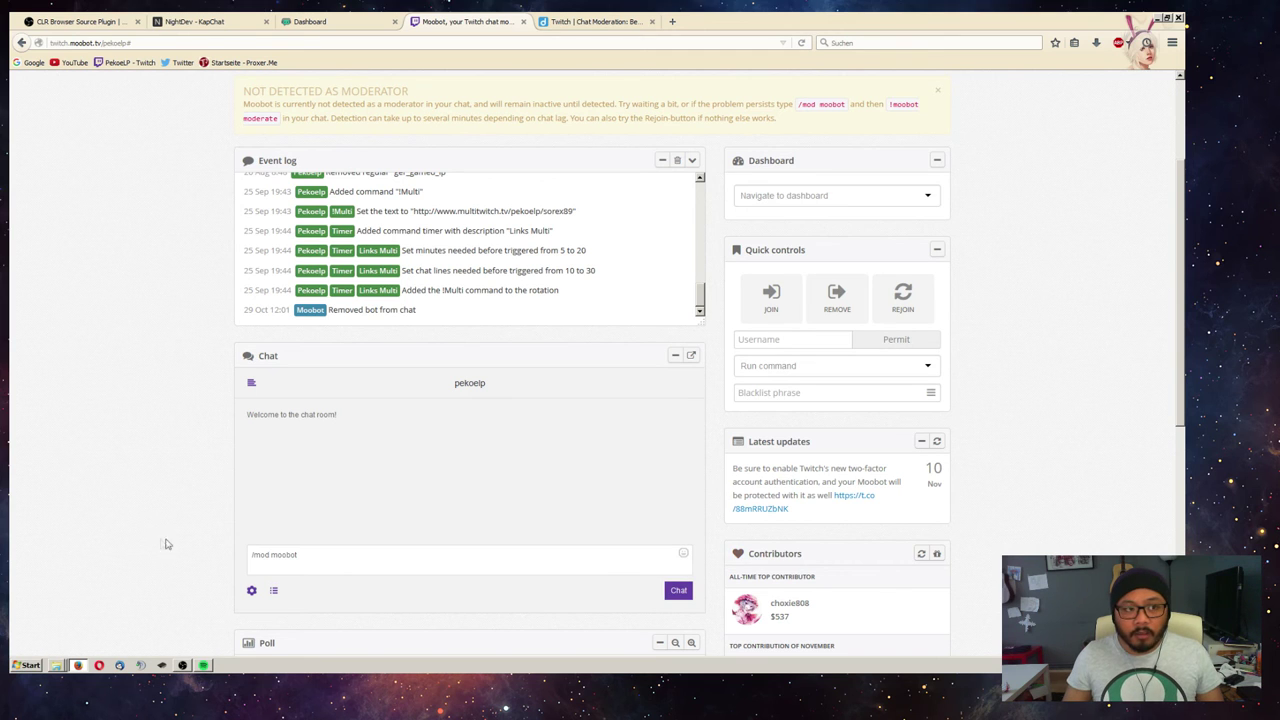
pyautogui.moveTo(268, 555); pyautogui.dragTo(229, 557)
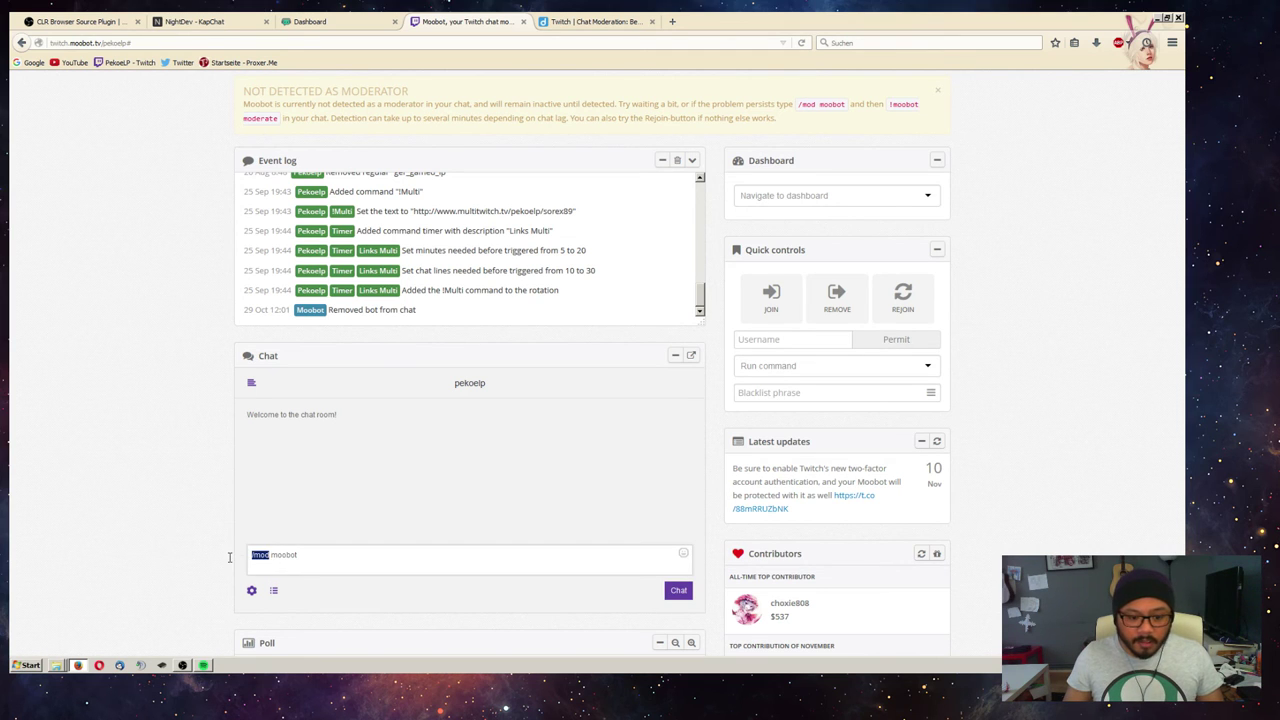
pyautogui.click(205, 572)
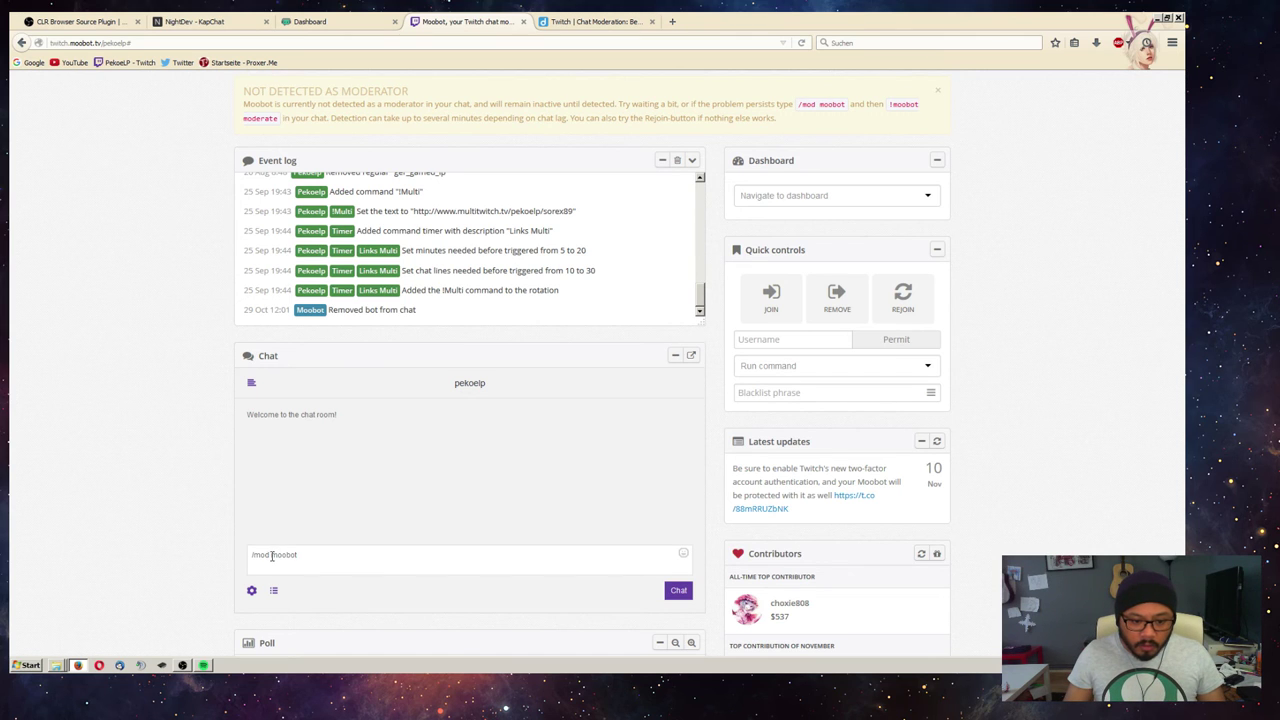
pyautogui.moveTo(270, 557); pyautogui.dragTo(320, 556)
pyautogui.click(330, 557)
pyautogui.moveTo(298, 554); pyautogui.dragTo(248, 556)
pyautogui.click(168, 540)
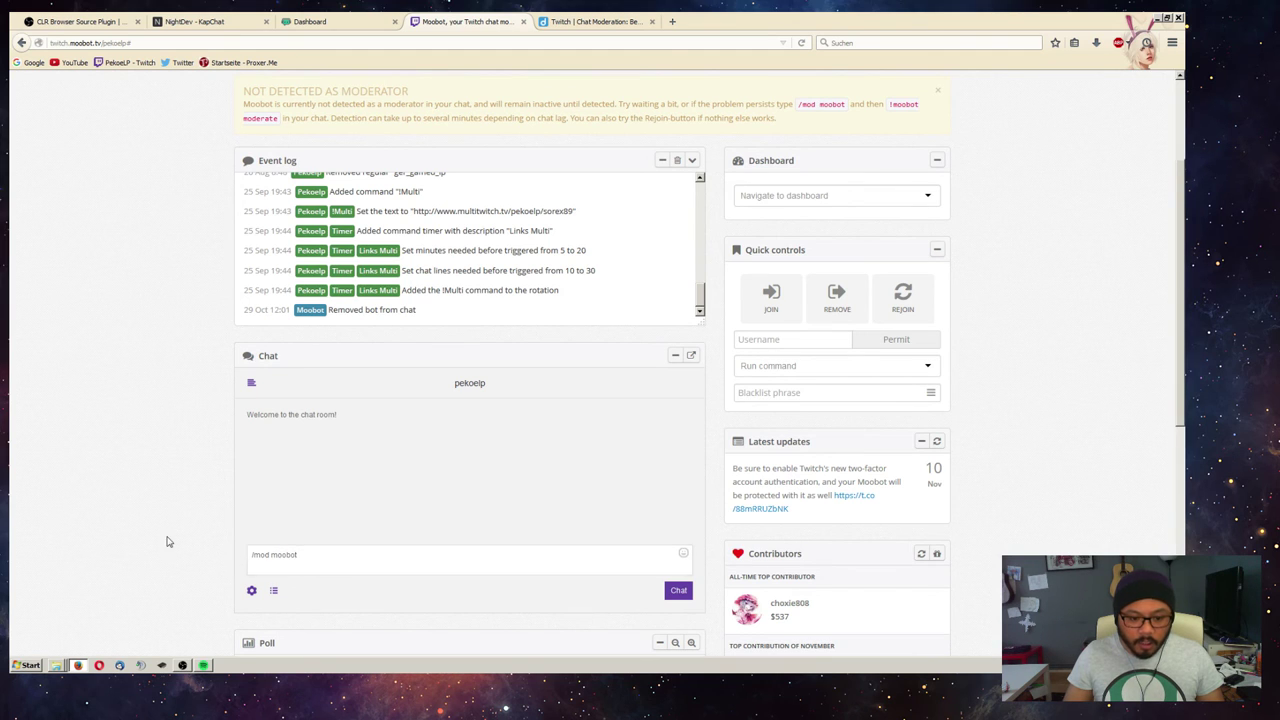
pyautogui.press('Return')
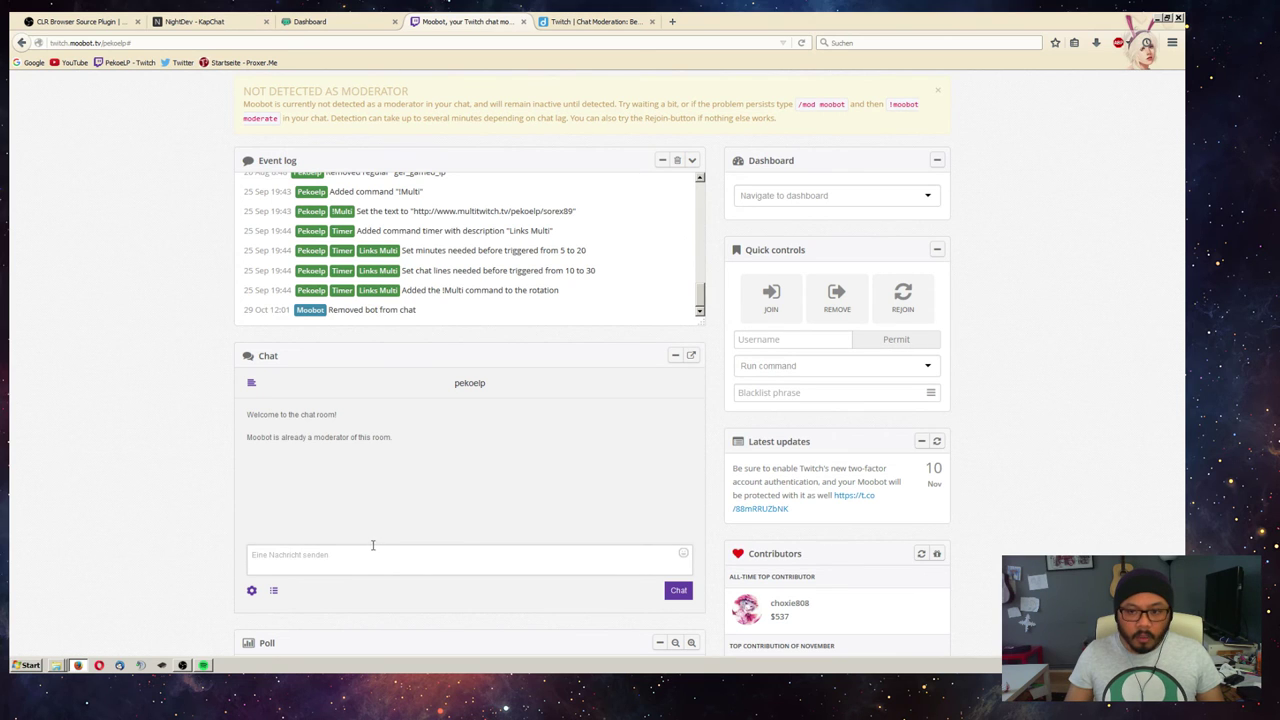
# - Post '!moobot moderate' in chat and send the bot into the channel with JOIN
pyautogui.moveTo(889, 103); pyautogui.dragTo(275, 121)
pyautogui.hotkey('ctrl', 'c')
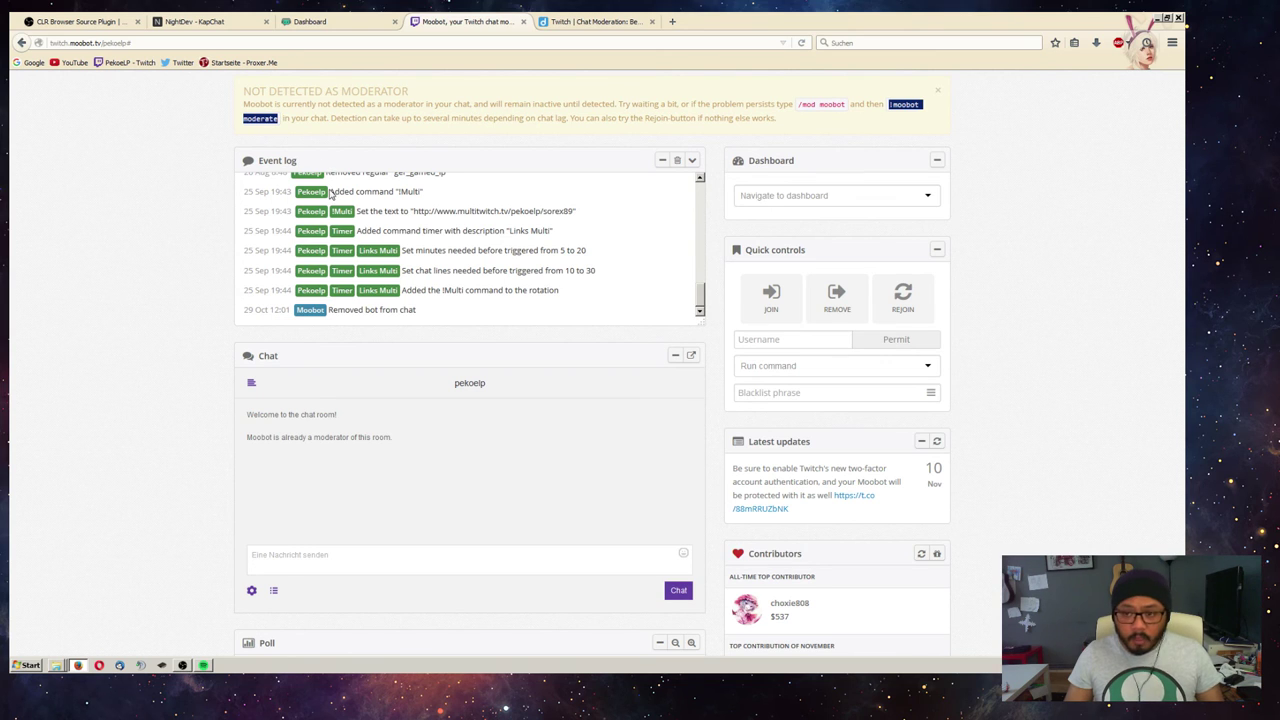
pyautogui.click(348, 554)
pyautogui.hotkey('ctrl', 'v')
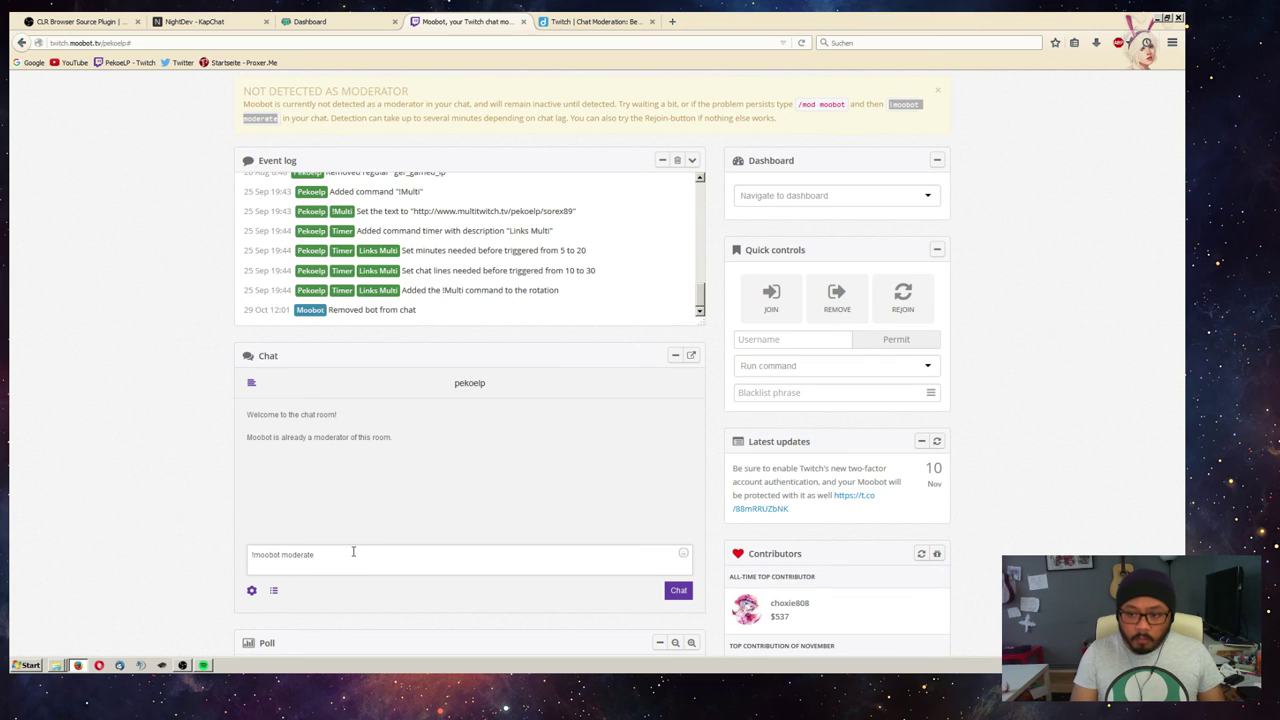
pyautogui.press('Return')
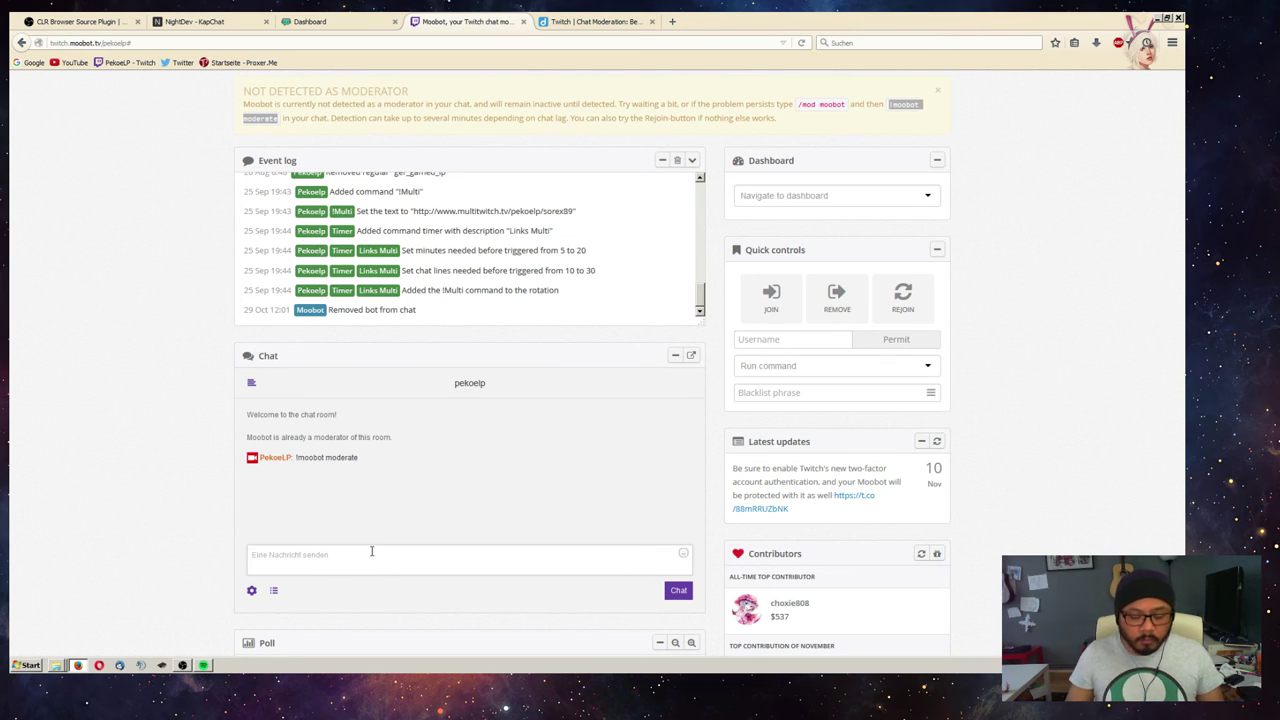
pyautogui.click(412, 522)
pyautogui.click(783, 292)
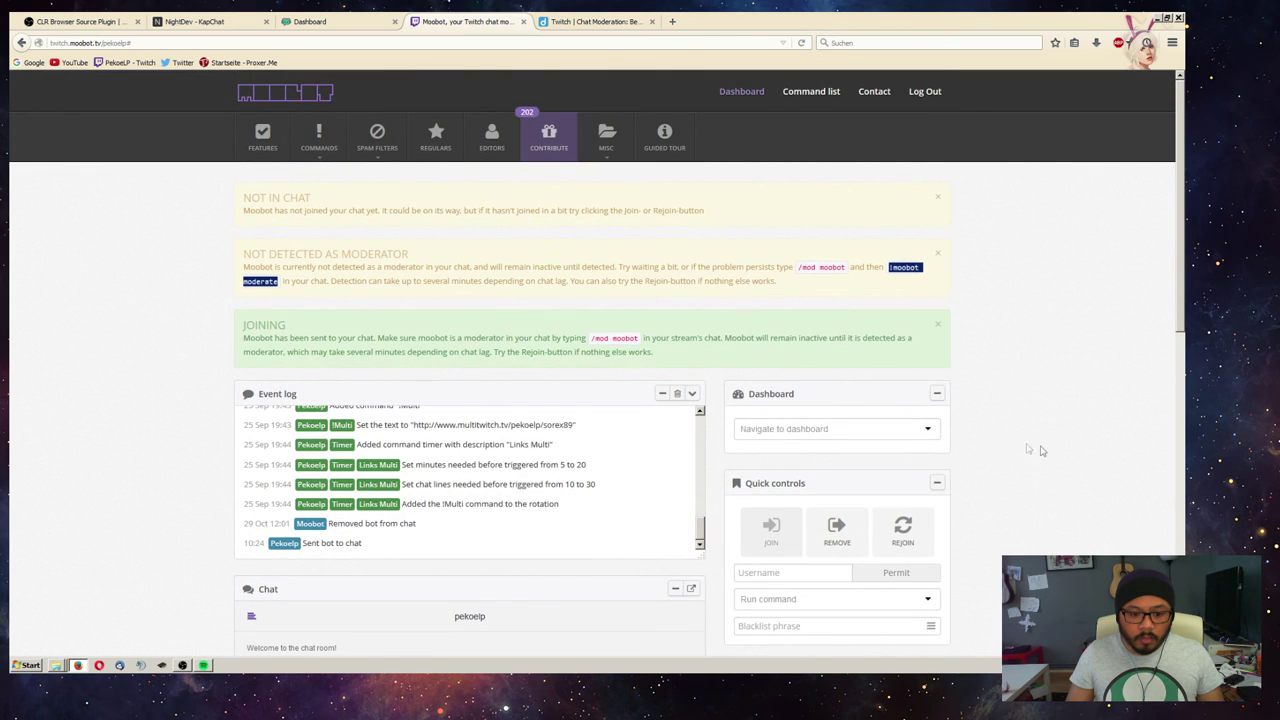
# - Dismiss the 'Not detected as moderator' and 'Not in chat' warnings on the dashboard
pyautogui.scroll(-3, 1045, 445)
pyautogui.scroll(3, 1056, 435)
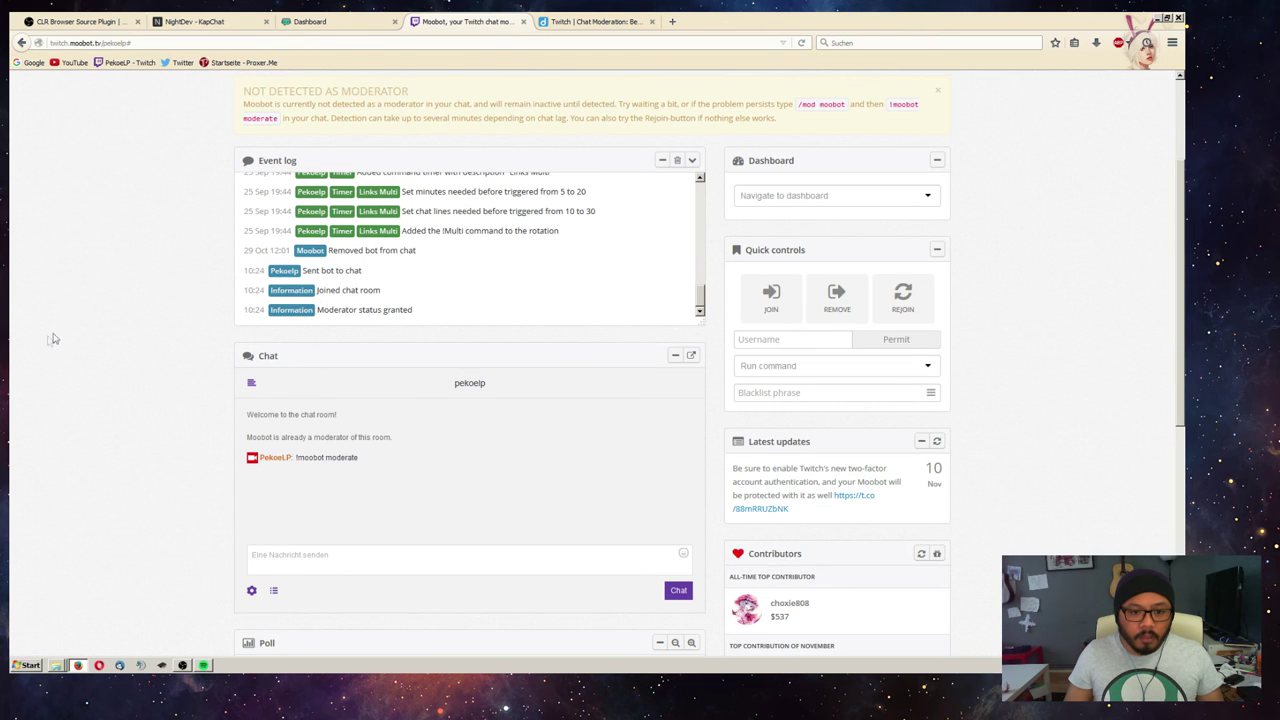
pyautogui.scroll(3, 50, 340)
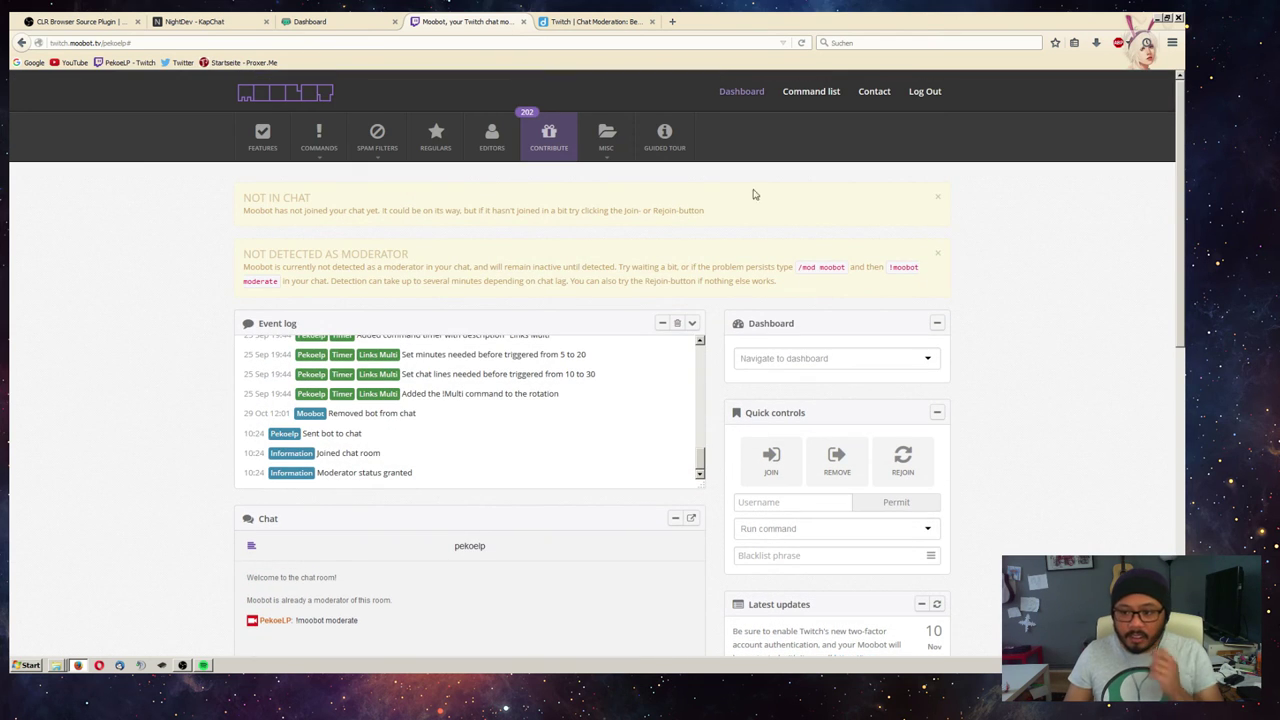
pyautogui.click(937, 253)
pyautogui.click(937, 196)
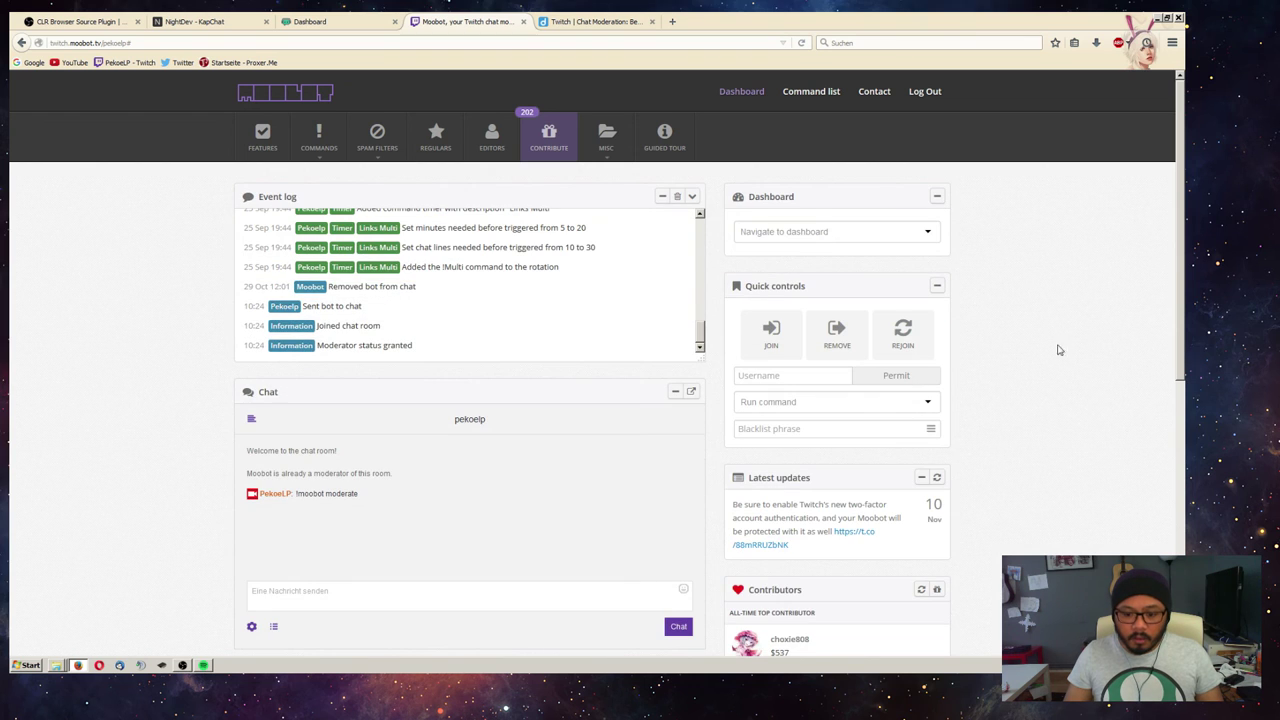
# - Check the chat's viewer list, then open the Commands menu
pyautogui.click(273, 626)
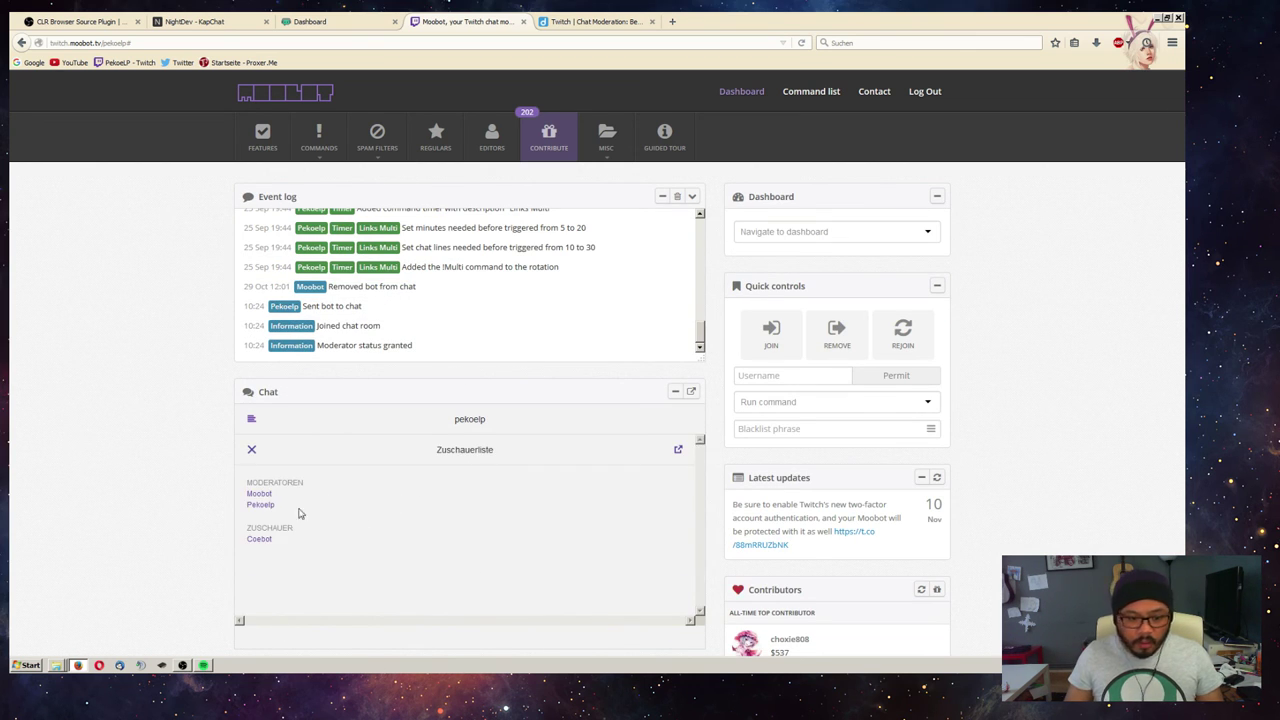
pyautogui.click(252, 450)
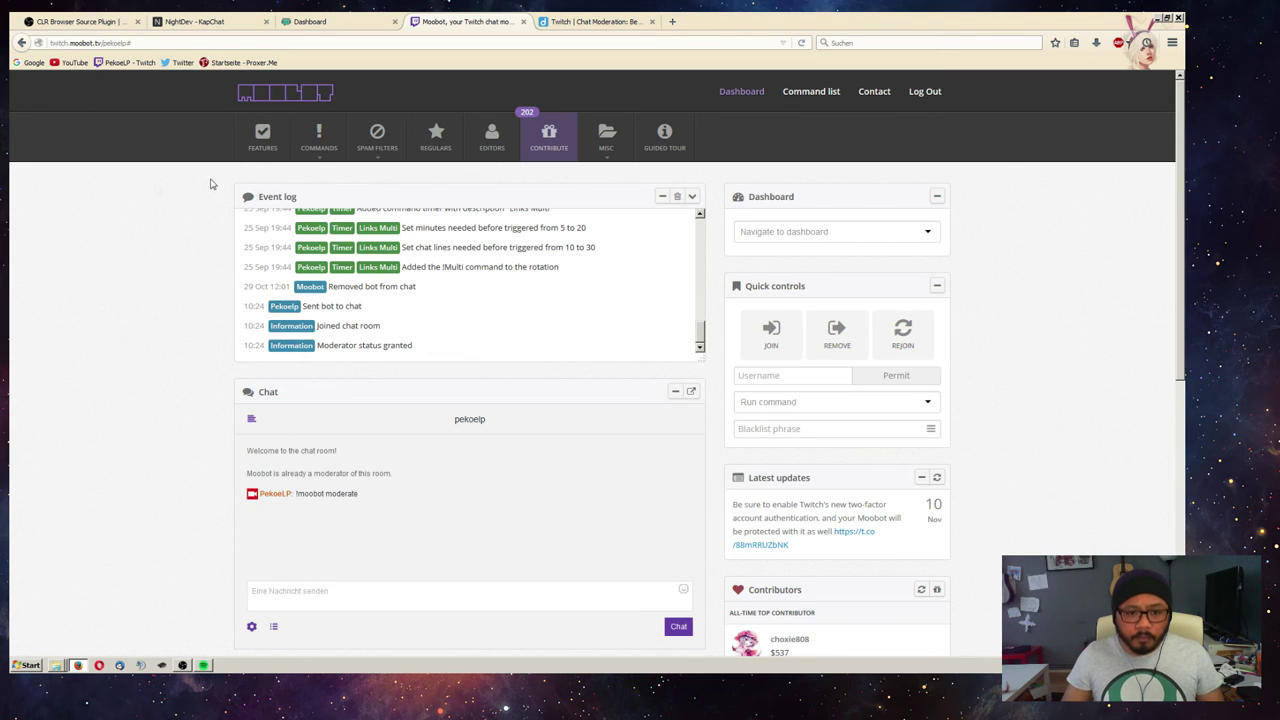
pyautogui.click(325, 147)
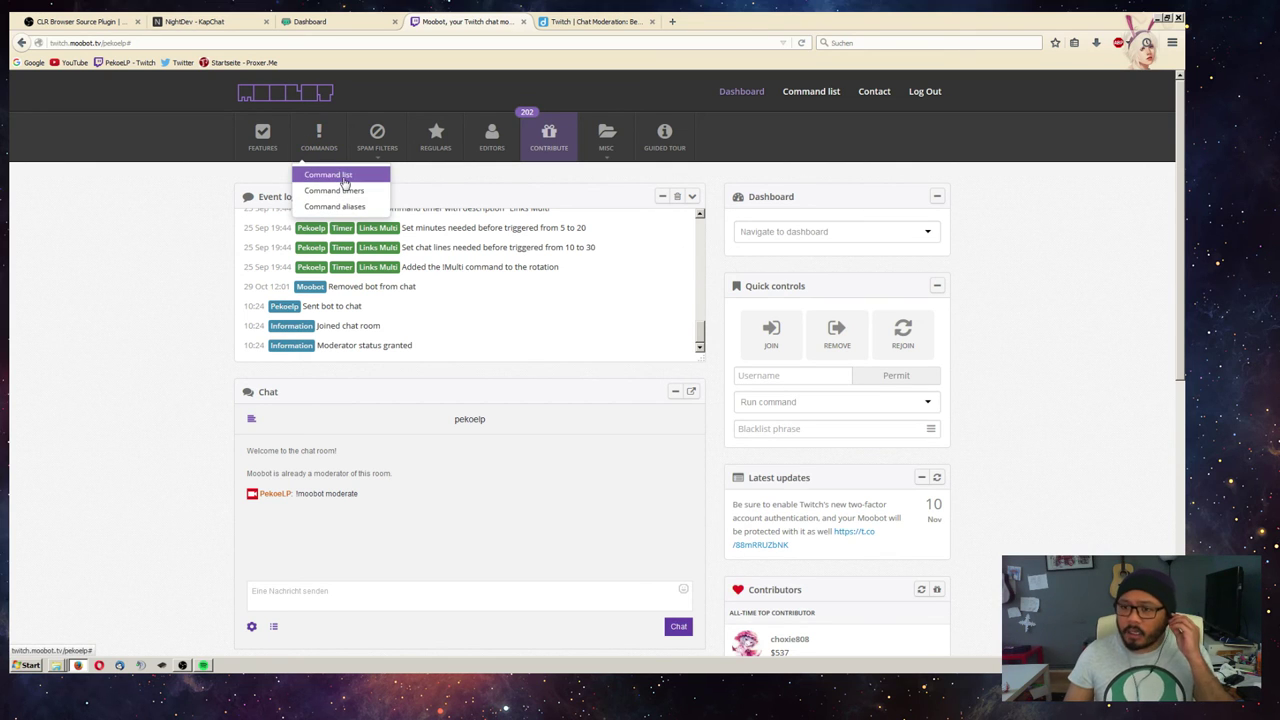
# - In the Command list, switch the !multi command off and the !social command on
pyautogui.click(344, 180)
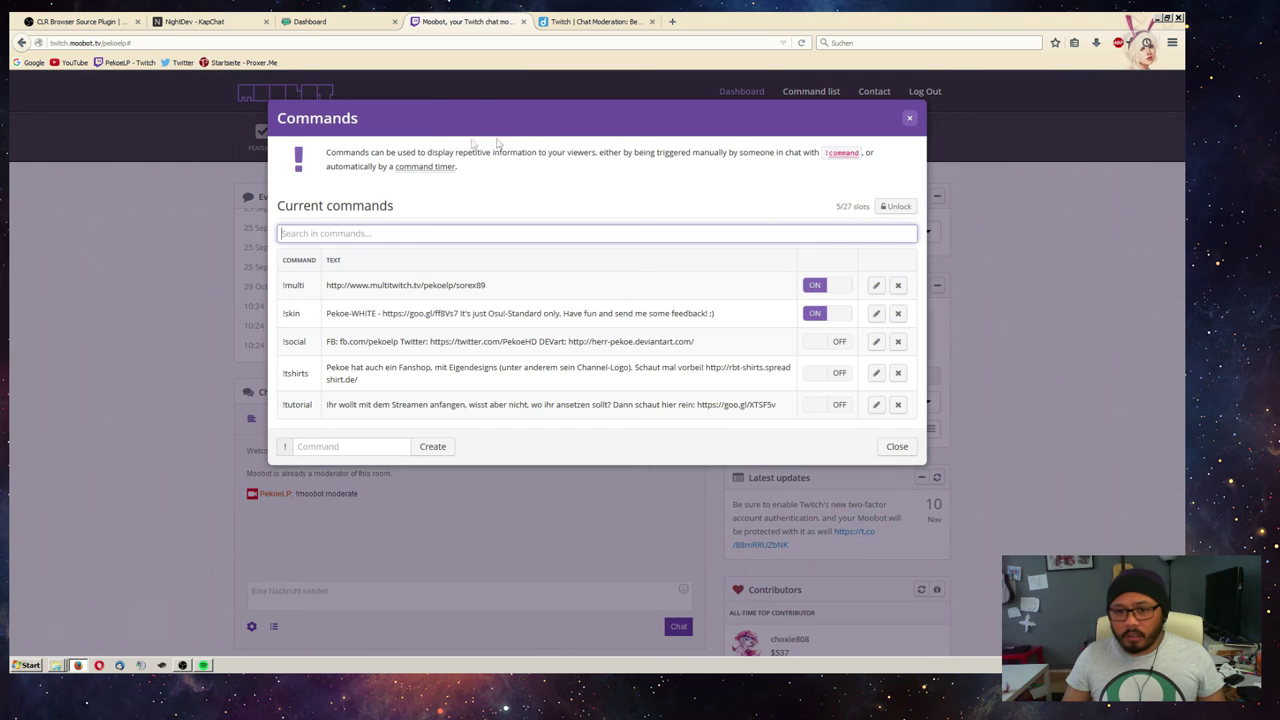
pyautogui.click(628, 189)
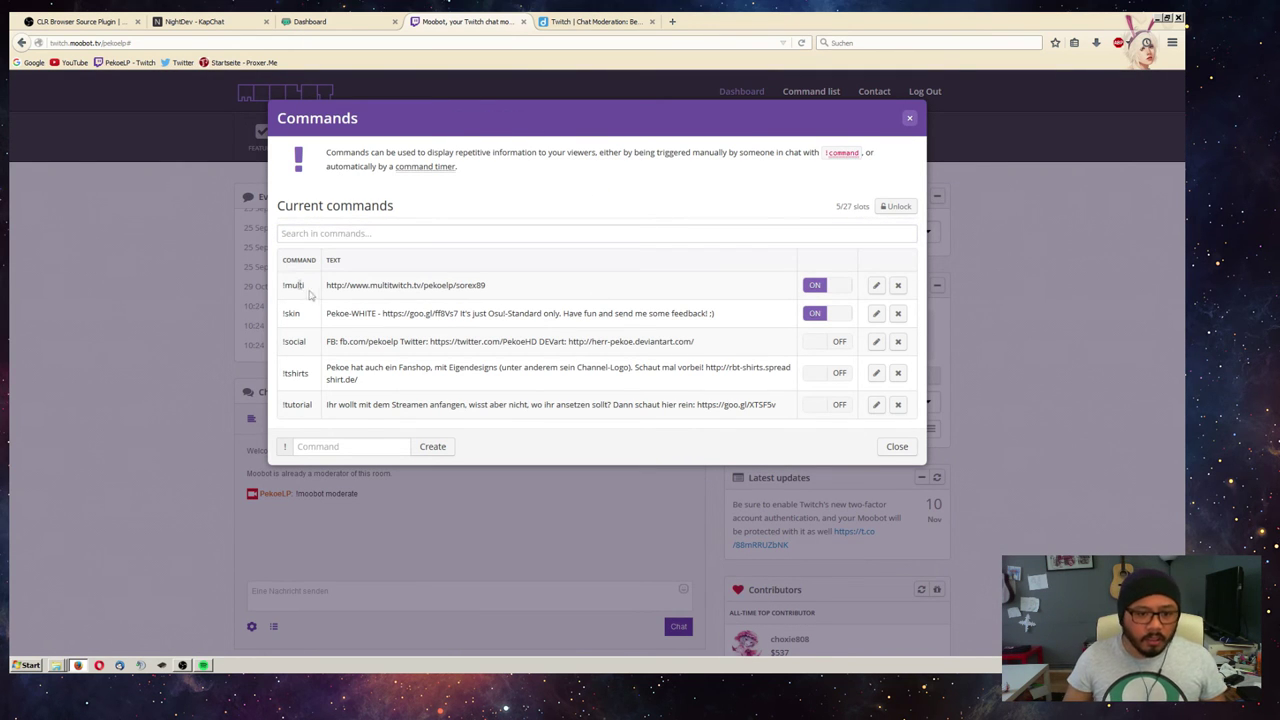
pyautogui.click(838, 286)
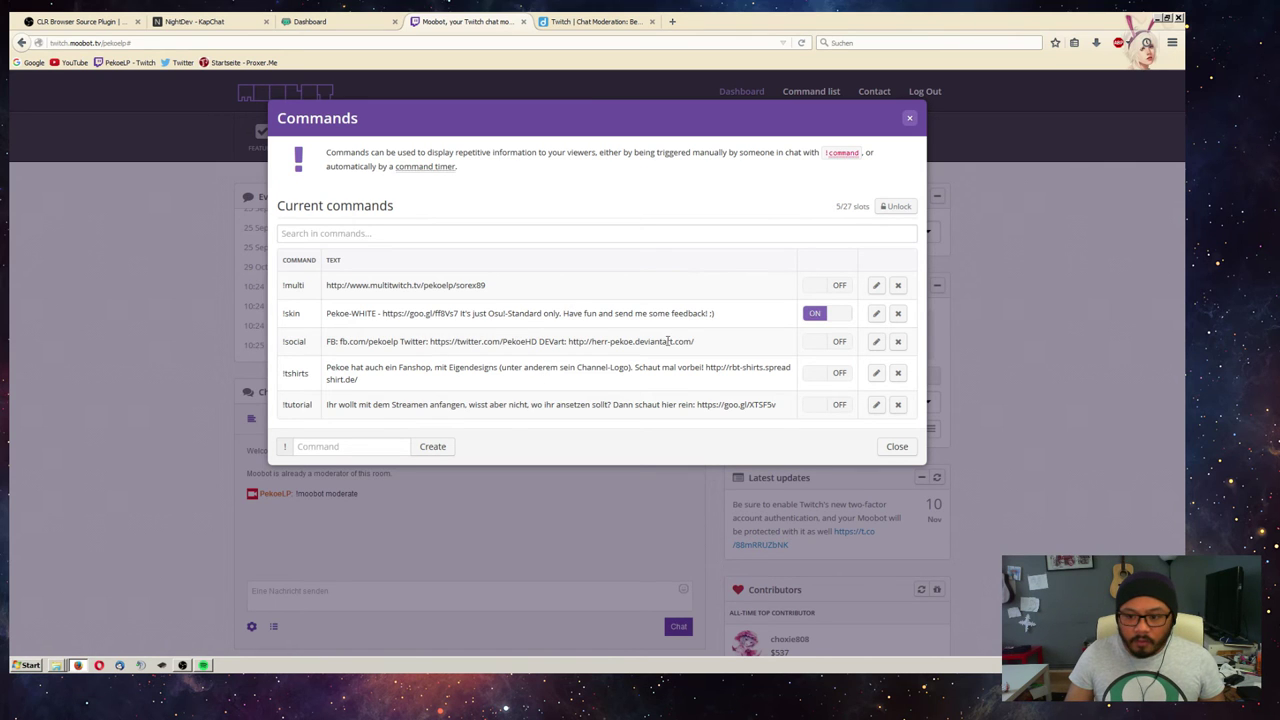
pyautogui.click(815, 342)
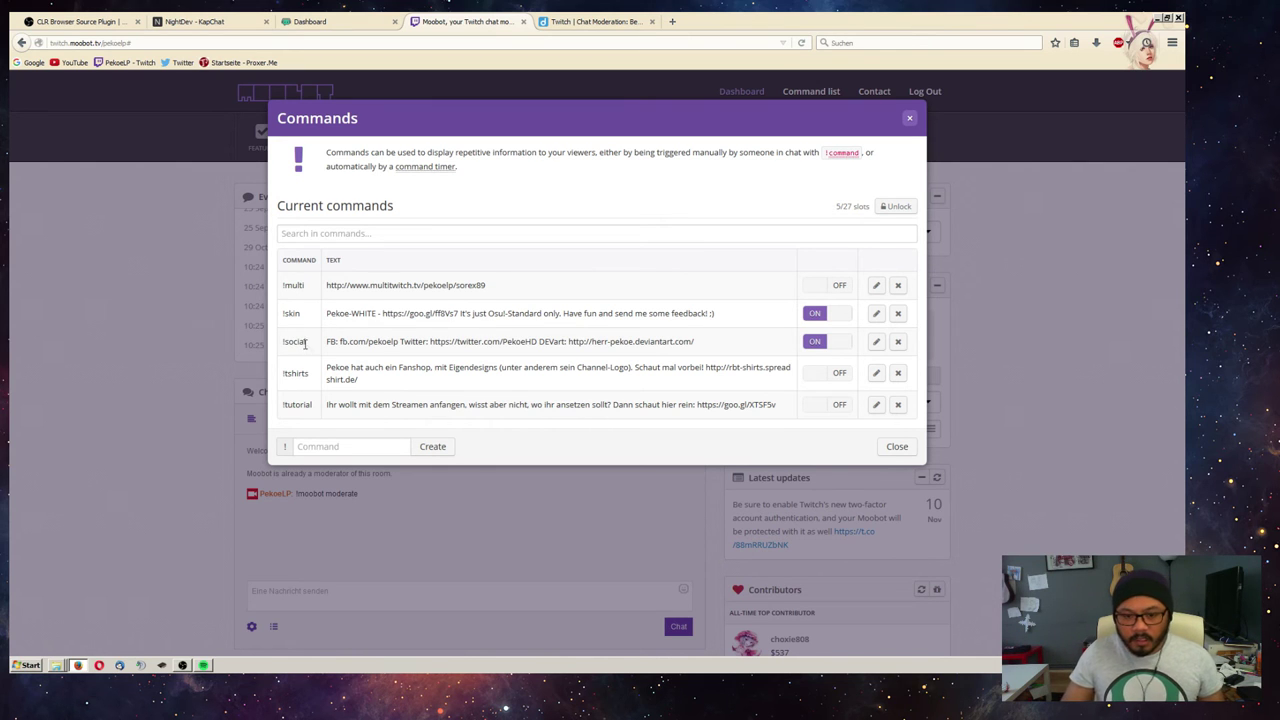
pyautogui.moveTo(326, 341)
pyautogui.mouseDown()
pyautogui.moveTo(742, 363)
pyautogui.moveTo(744, 343)
pyautogui.mouseUp()
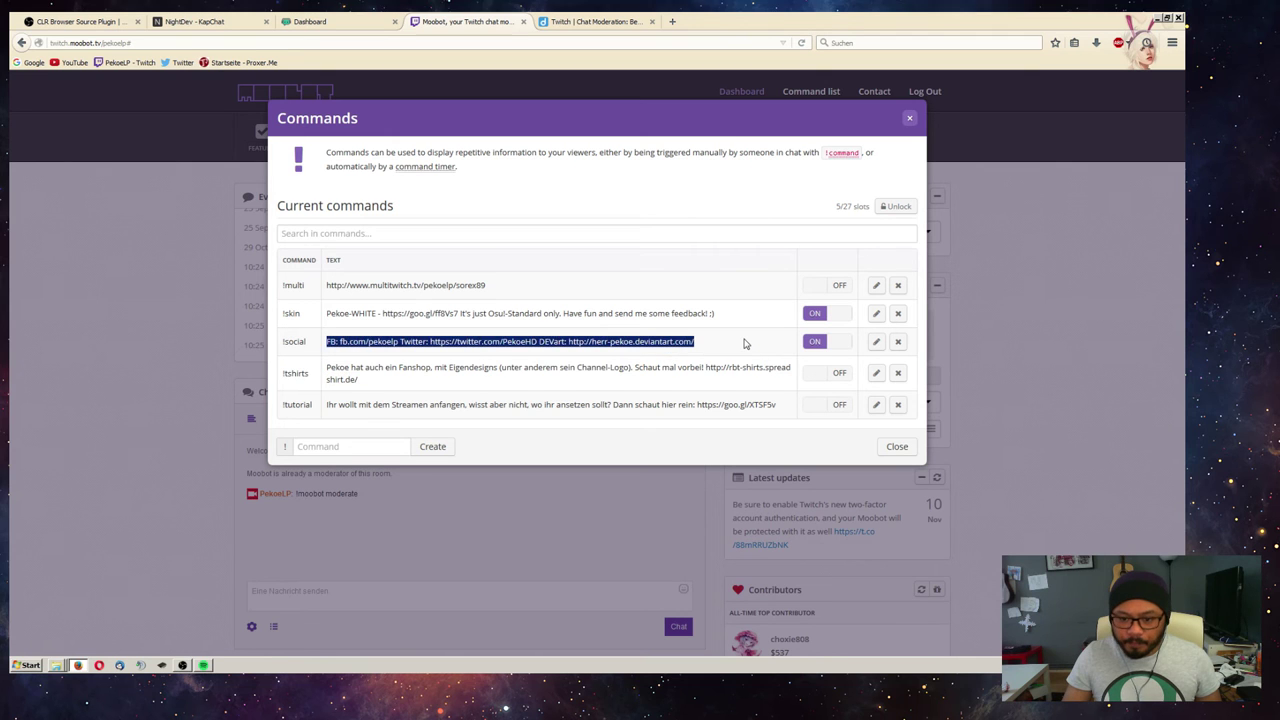
pyautogui.click(744, 343)
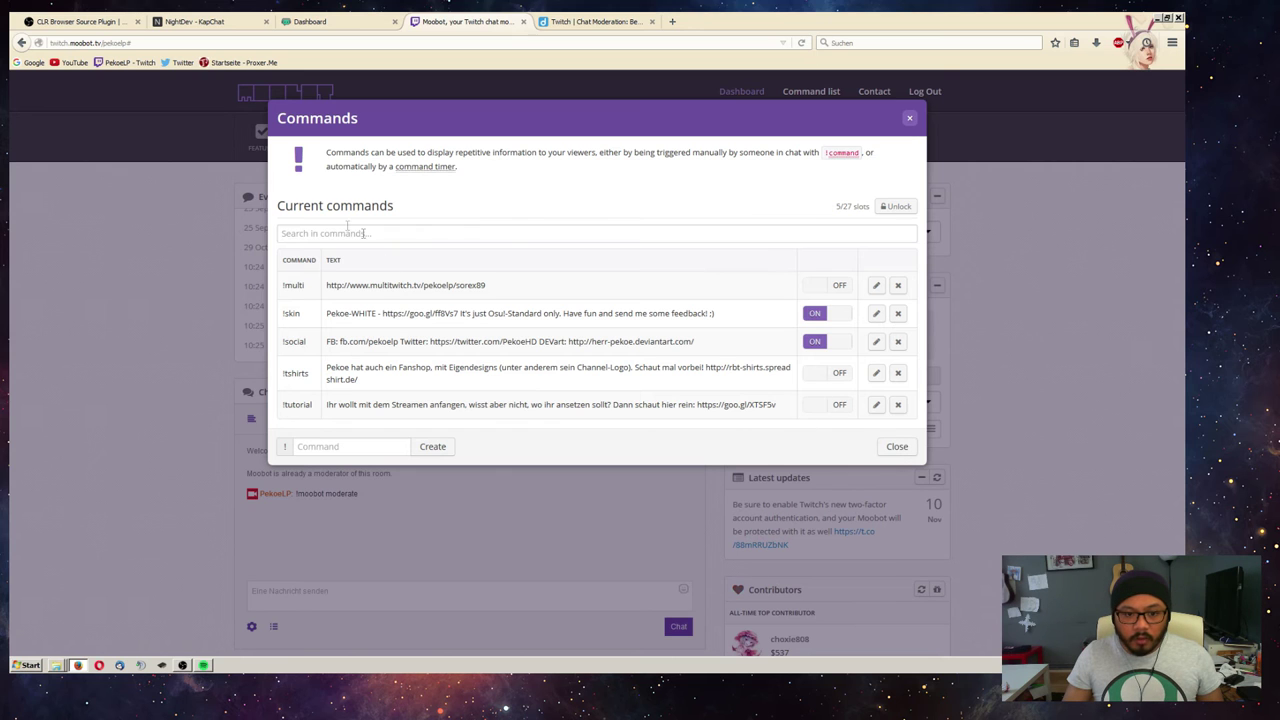
pyautogui.click(329, 447)
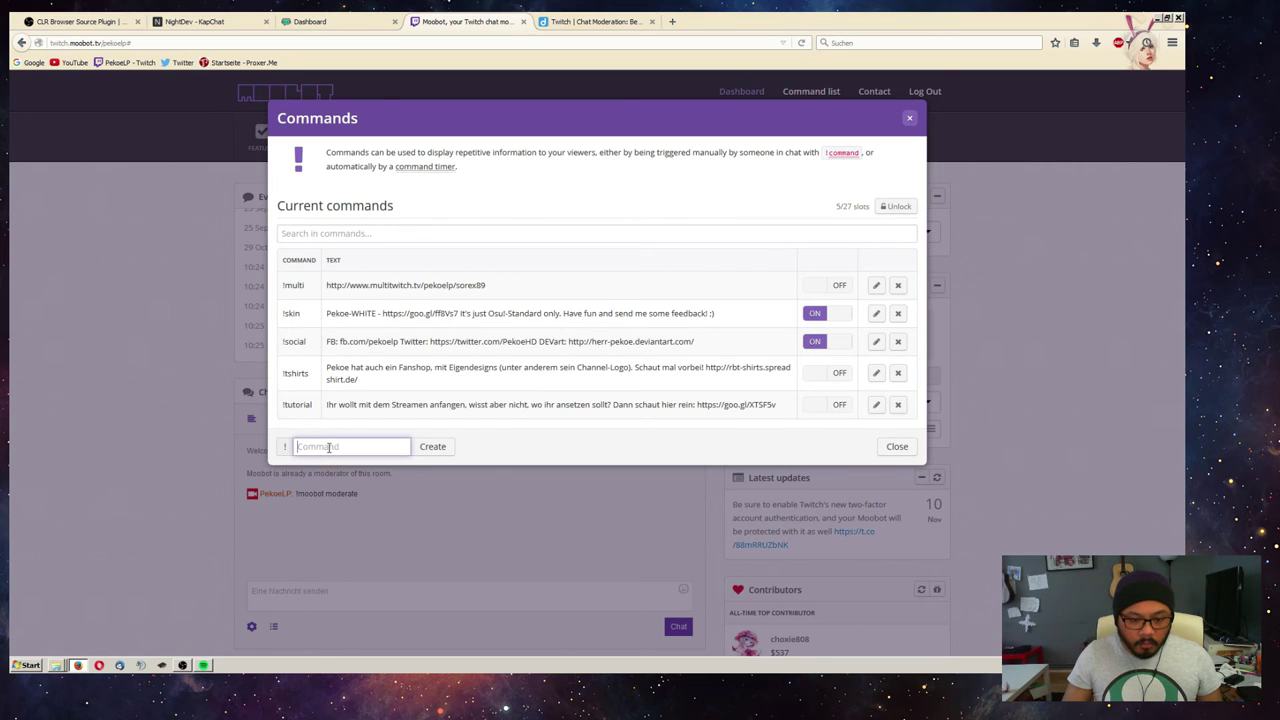
# - Create and save a !test command replying 'Das hier ist für mein Tutorial'
pyautogui.write('test')
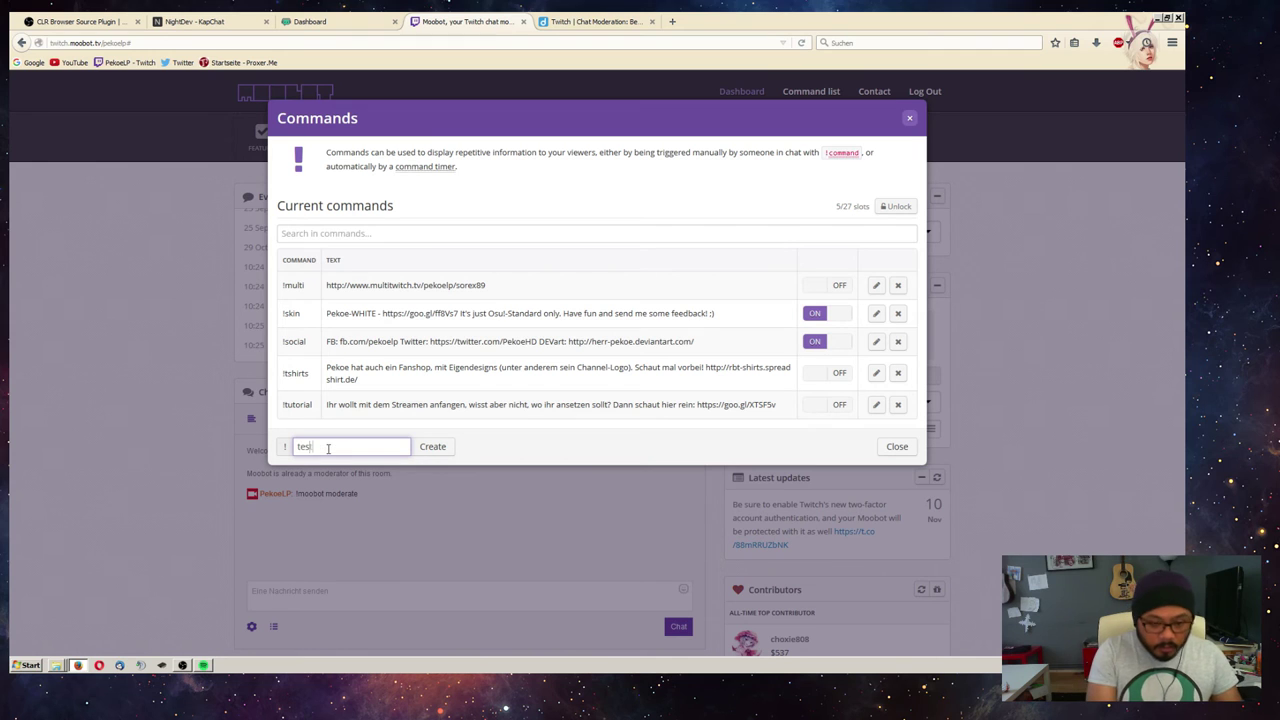
pyautogui.click(432, 447)
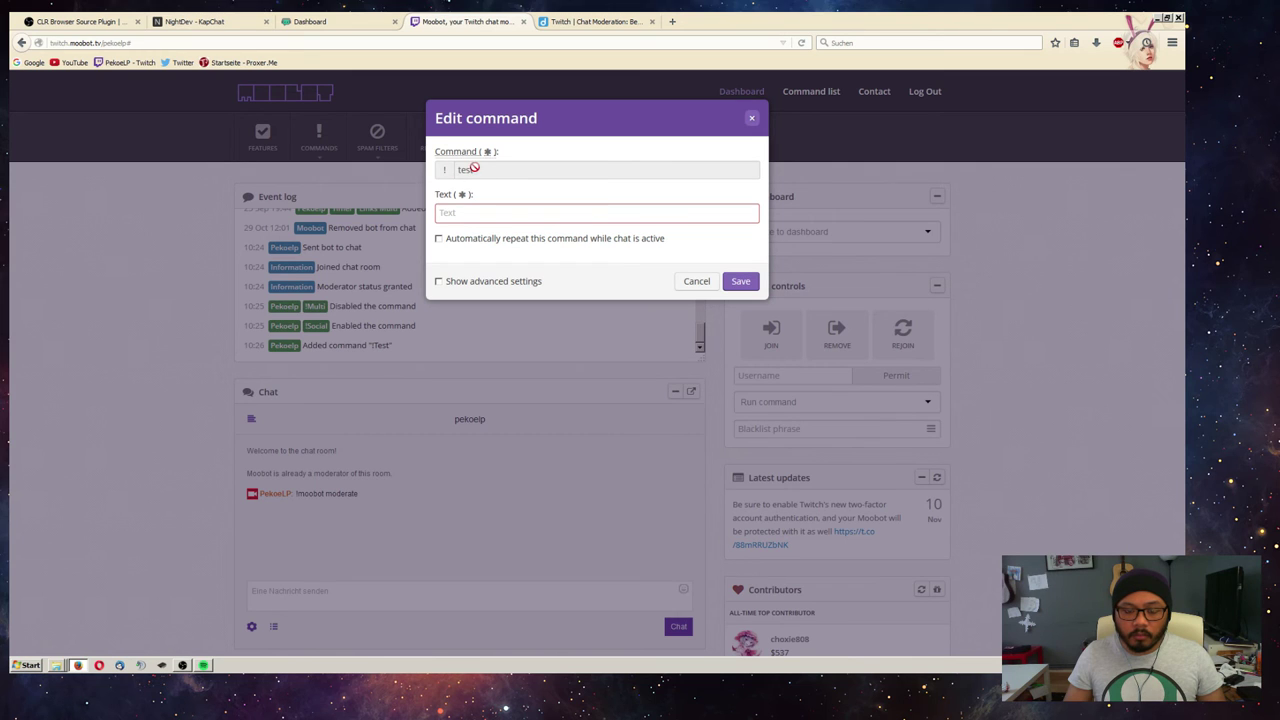
pyautogui.click(464, 213)
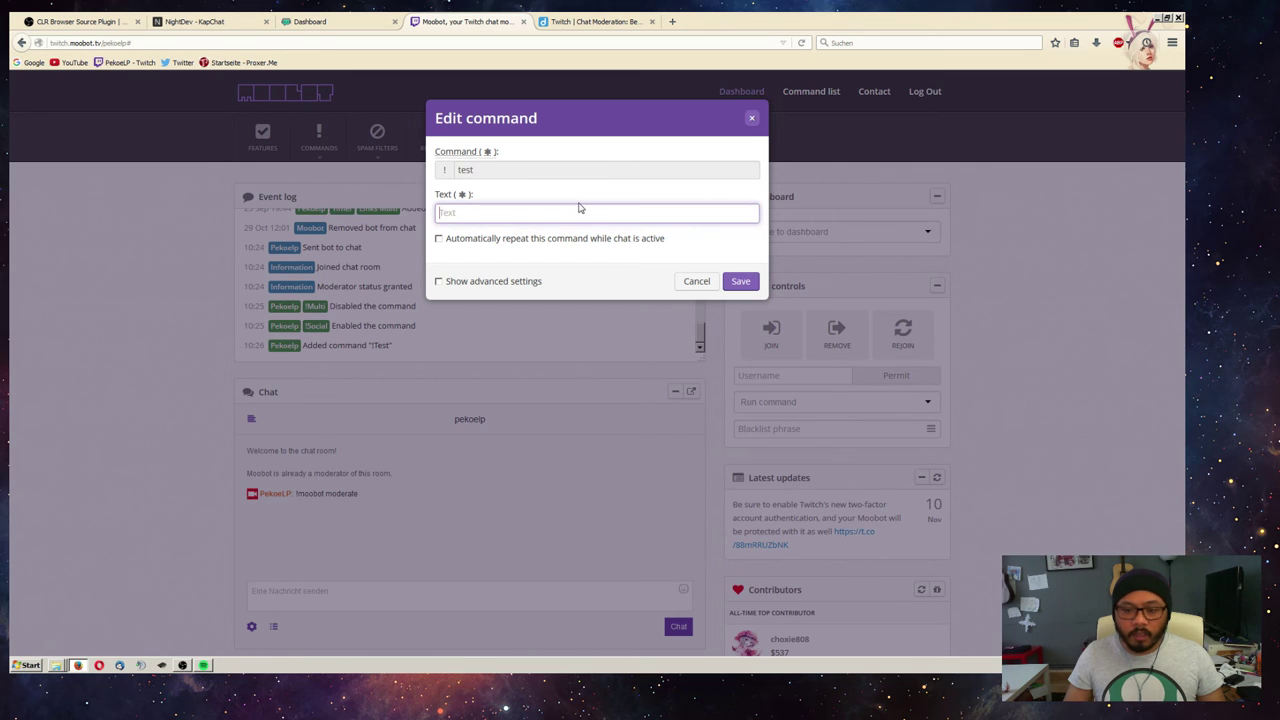
pyautogui.write('Das hier ist für mein Tutorial')
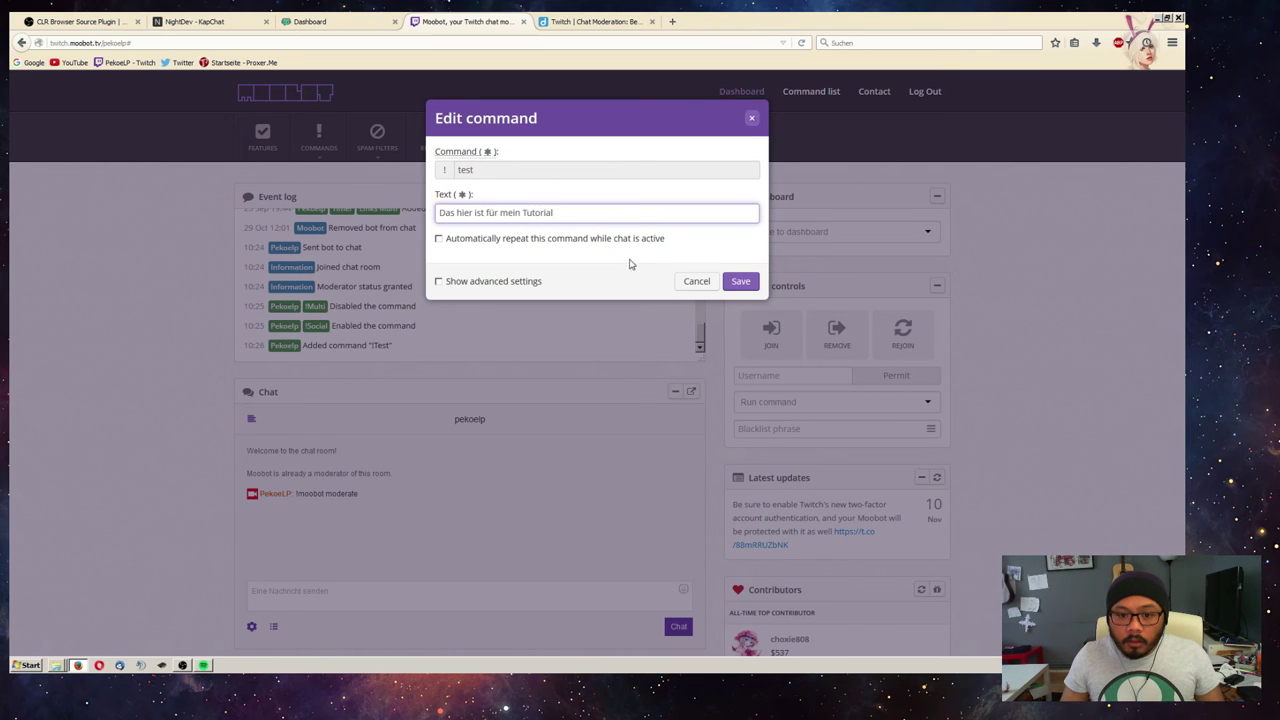
pyautogui.click(461, 284)
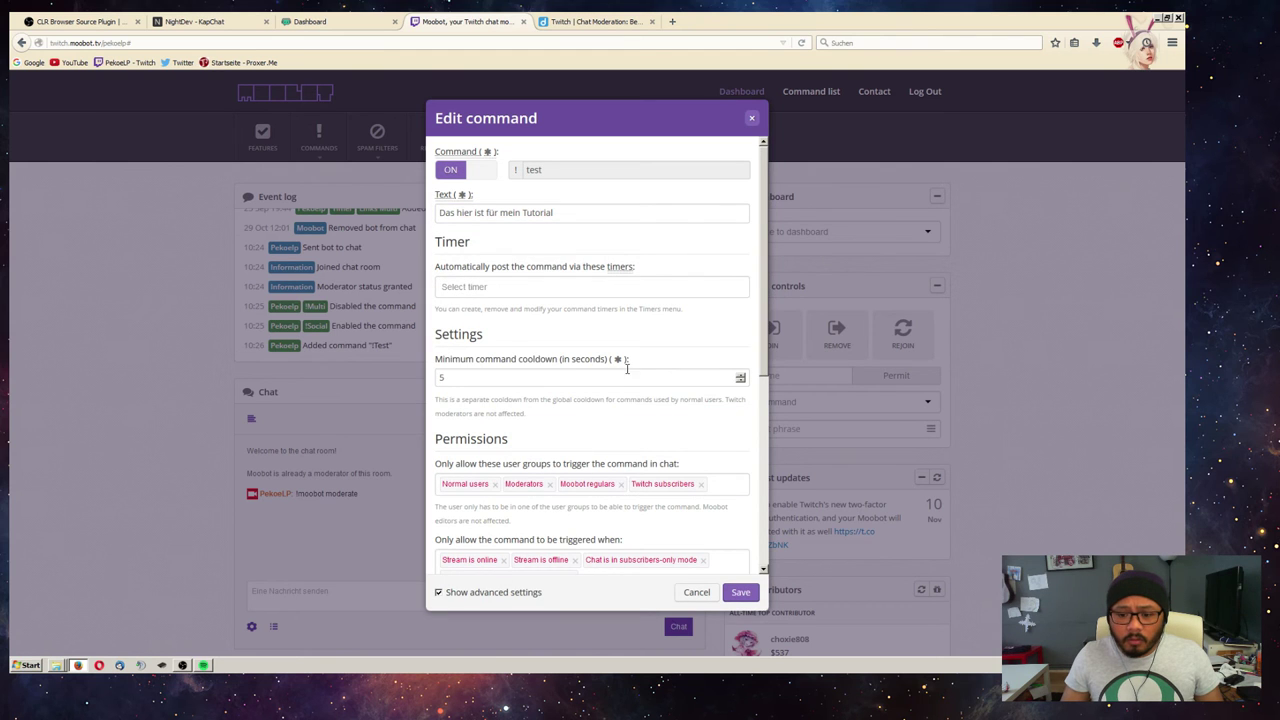
pyautogui.moveTo(766, 237)
pyautogui.mouseDown()
pyautogui.moveTo(771, 267)
pyautogui.moveTo(775, 174)
pyautogui.mouseUp()
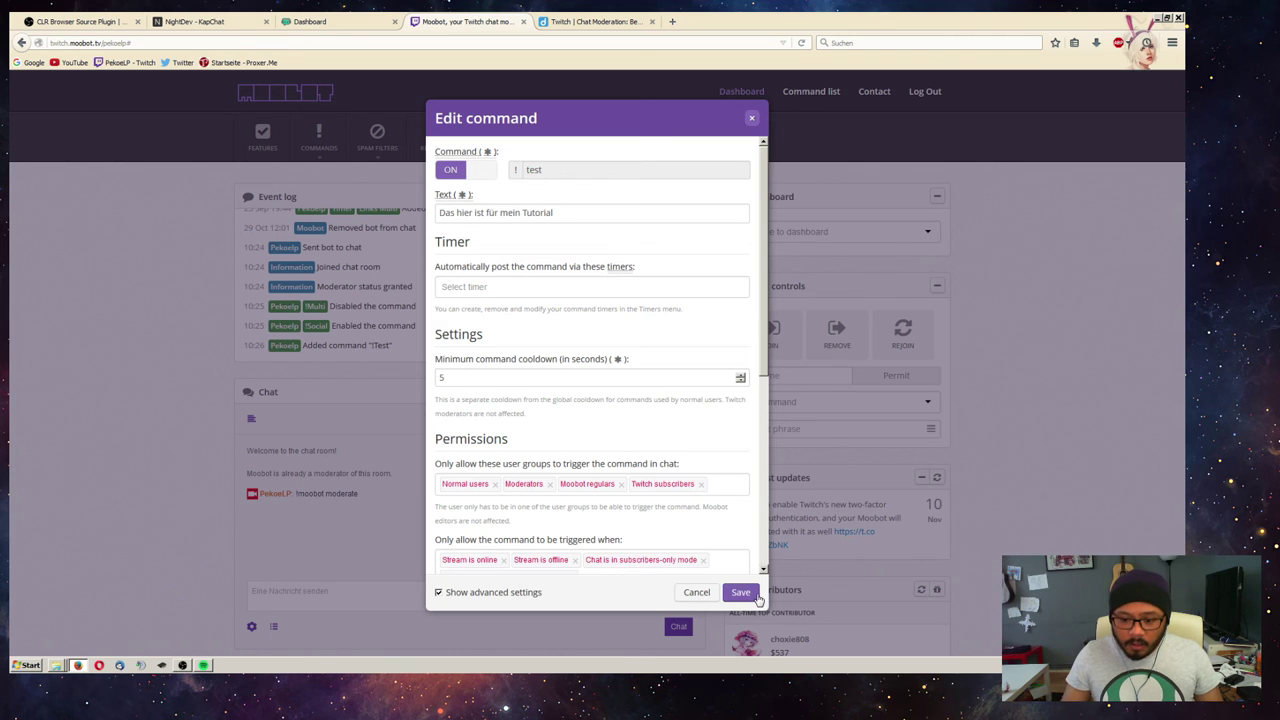
pyautogui.click(750, 594)
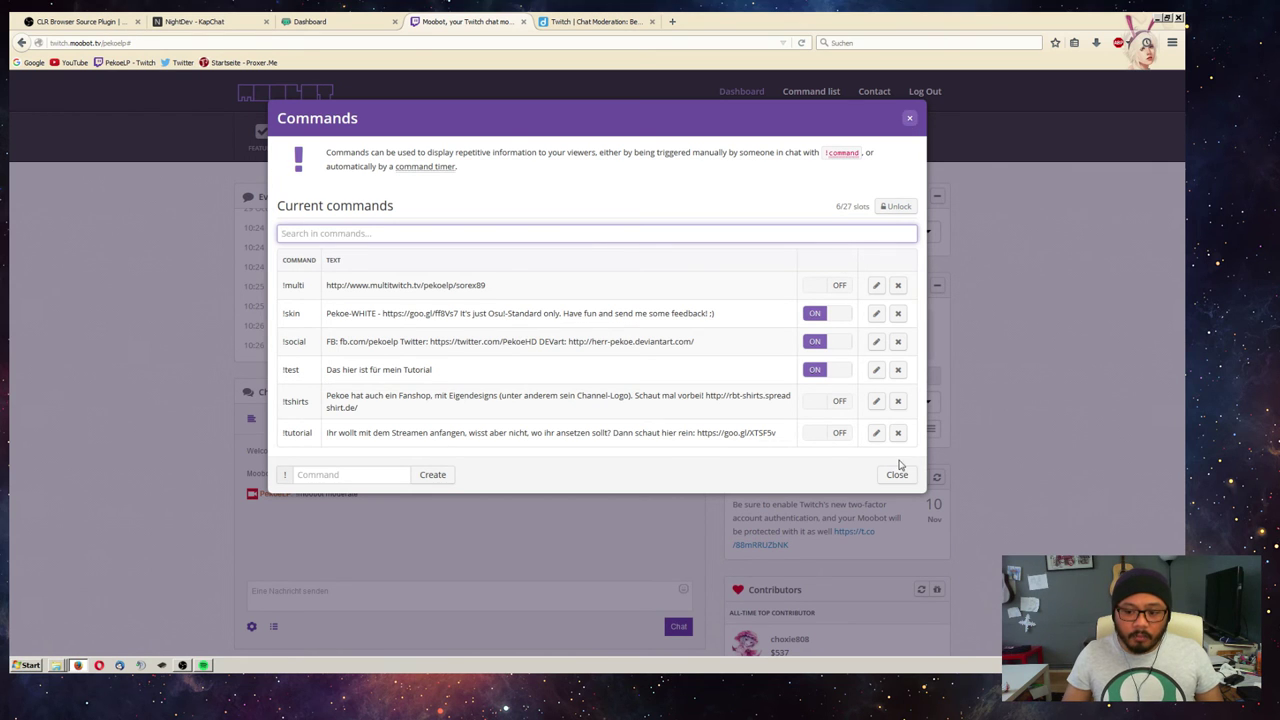
pyautogui.click(897, 475)
# - Send !test in chat so the bot answers 'Das hier ist für mein Tutorial'
pyautogui.write('!test')
pyautogui.press('Return')
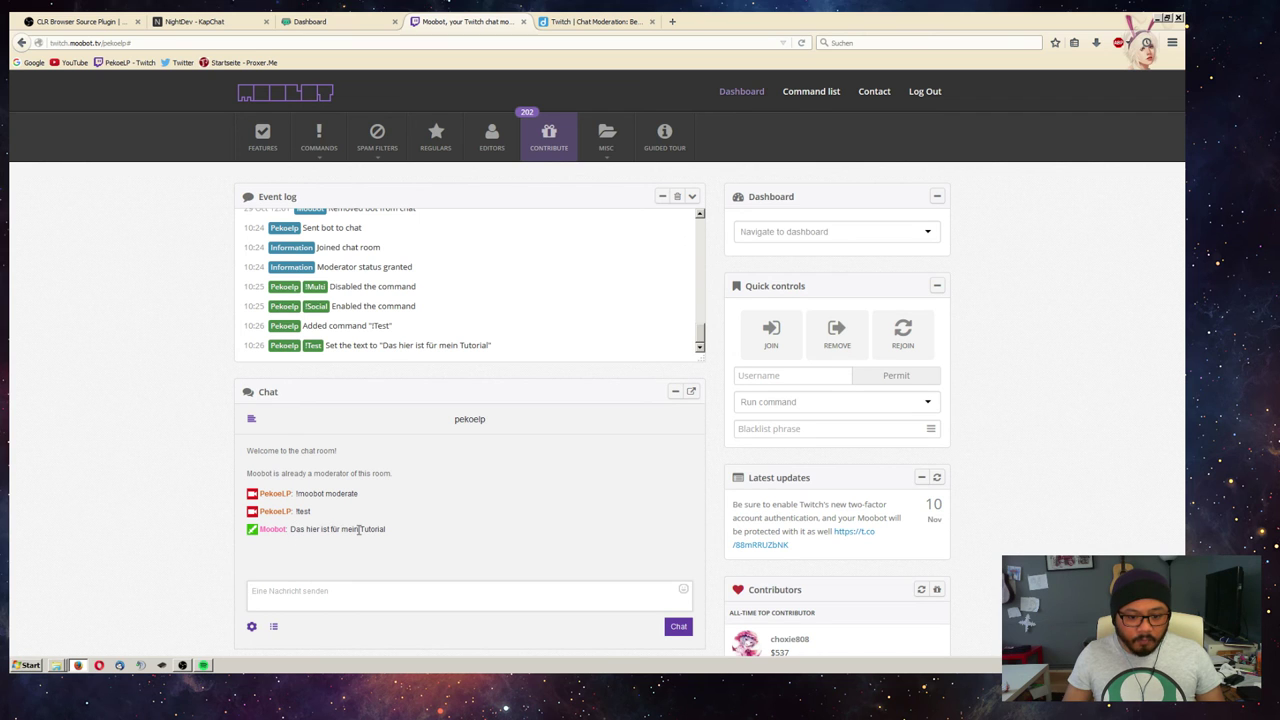
pyautogui.click(442, 555)
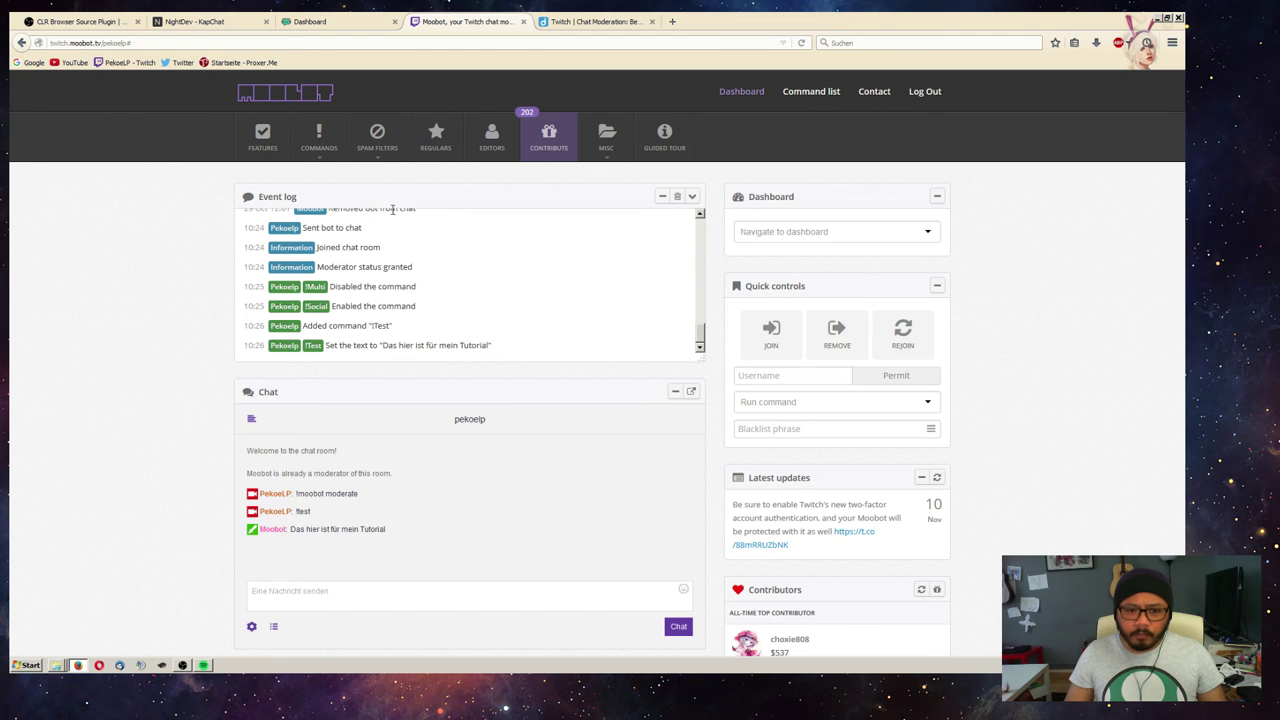
pyautogui.click(384, 155)
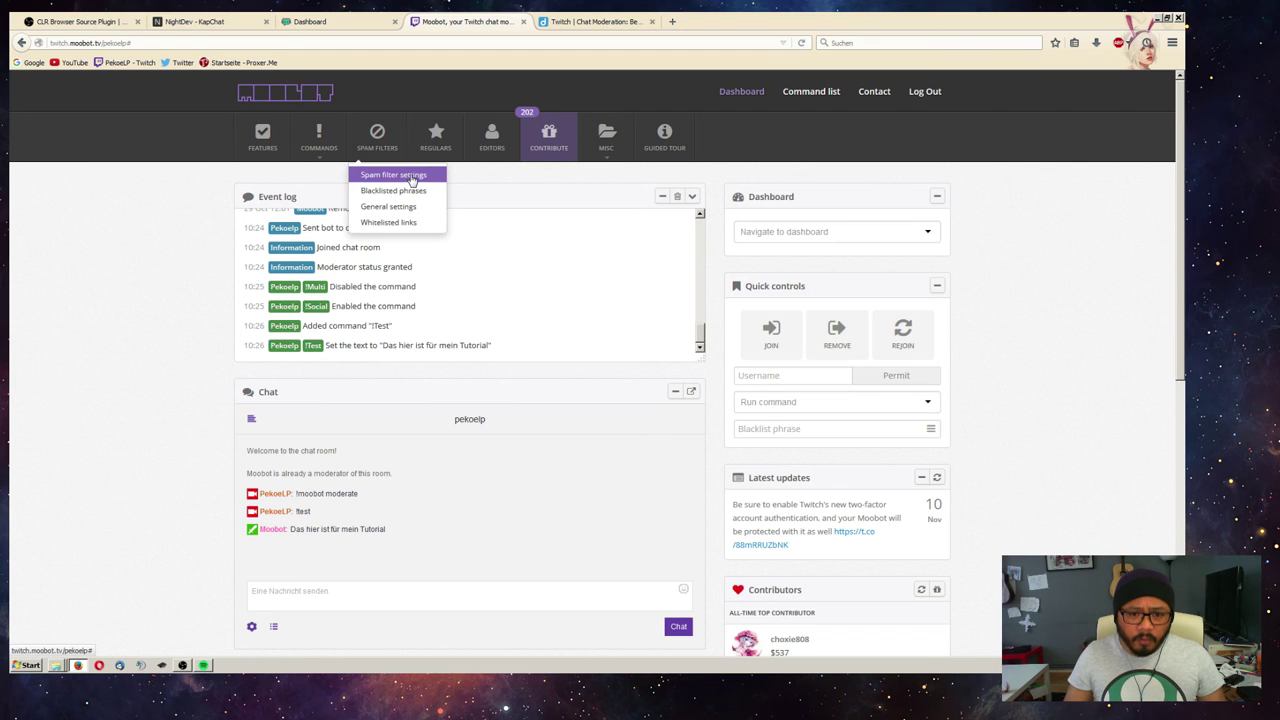
# - Open Spam filter settings and review the filters, with caps, fake purges and links on
pyautogui.click(410, 174)
pyautogui.scroll(-3, 545, 260)
pyautogui.scroll(3, 555, 280)
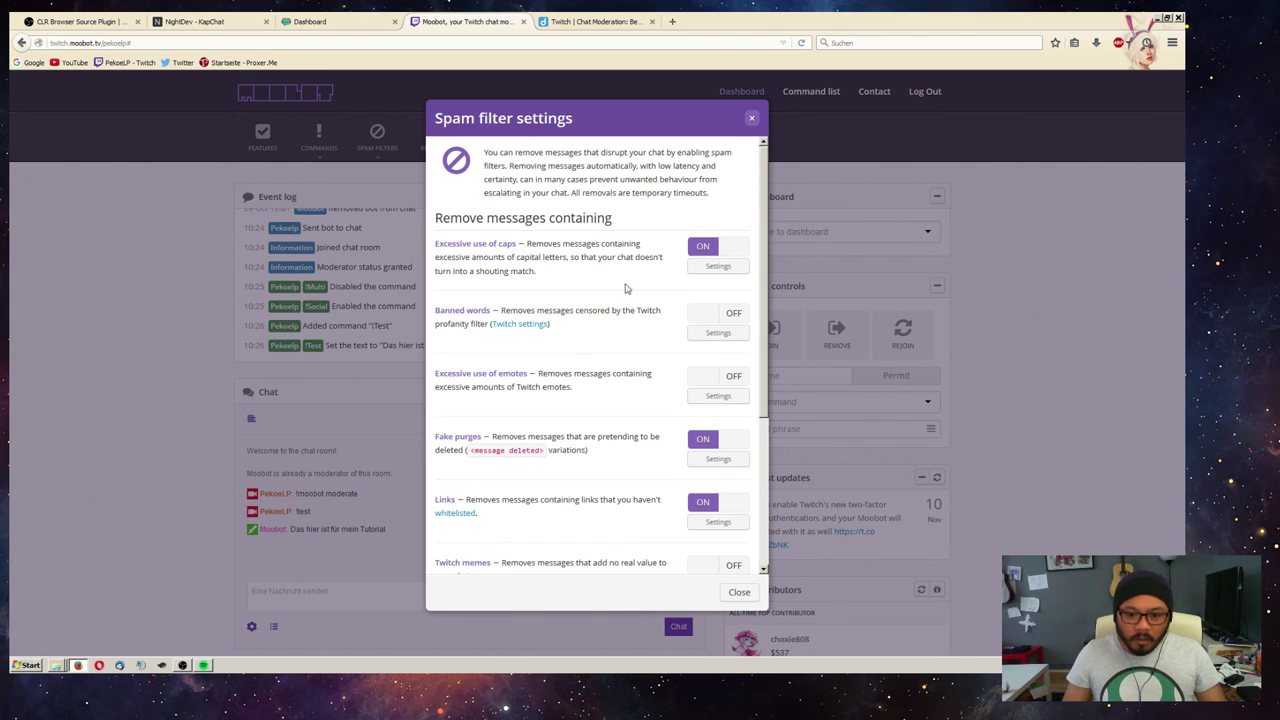
pyautogui.scroll(-2, 626, 290)
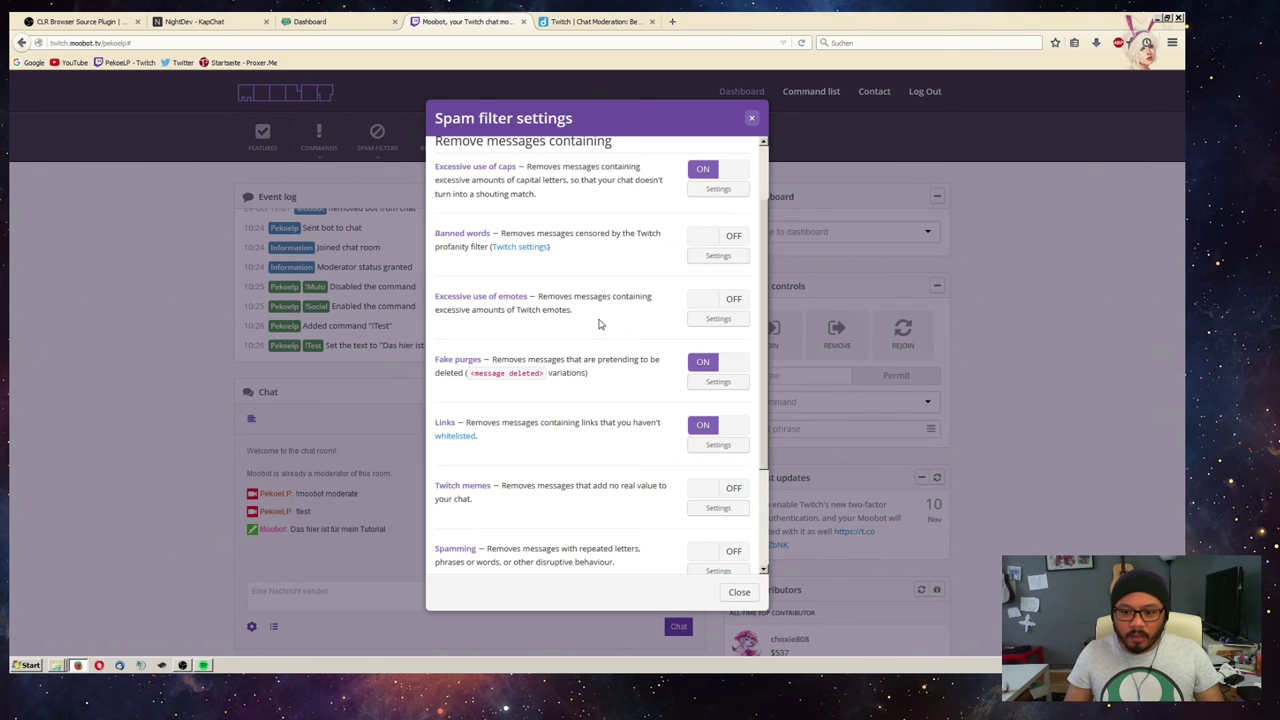
pyautogui.scroll(-2, 600, 331)
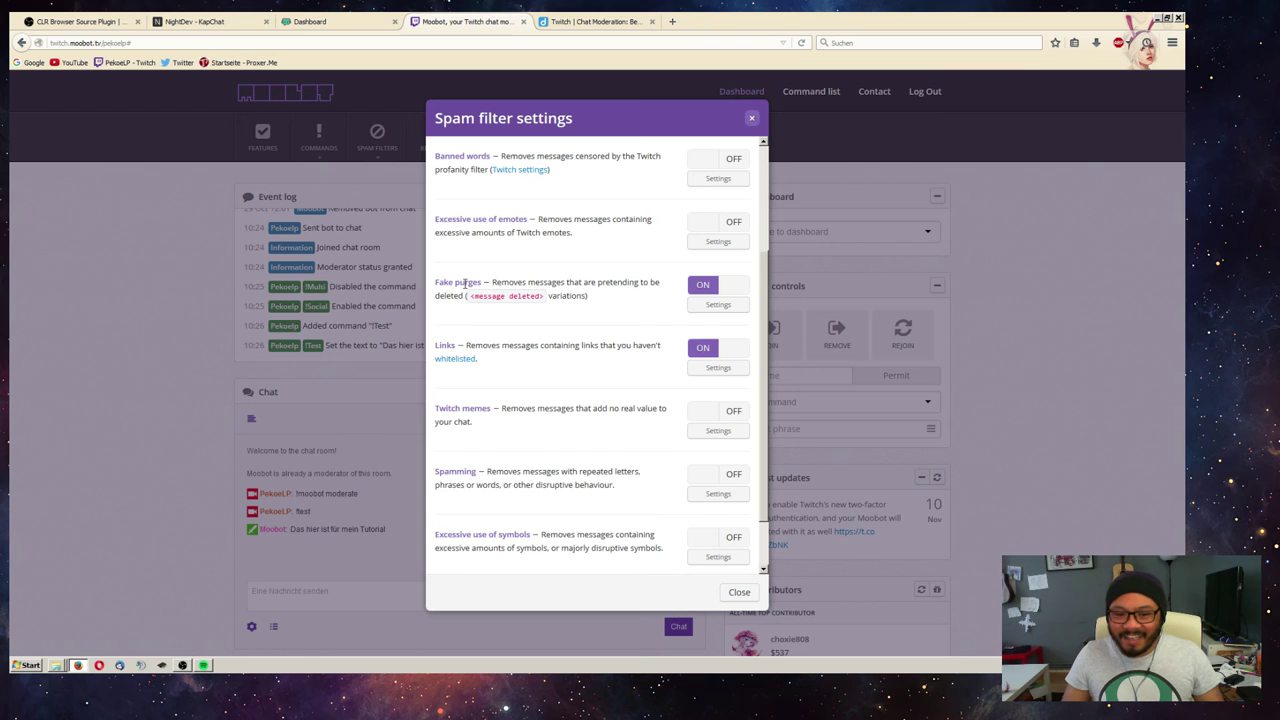
# - Enable the Spamming filter in Spam filter settings and close the dialog
pyautogui.click(702, 307)
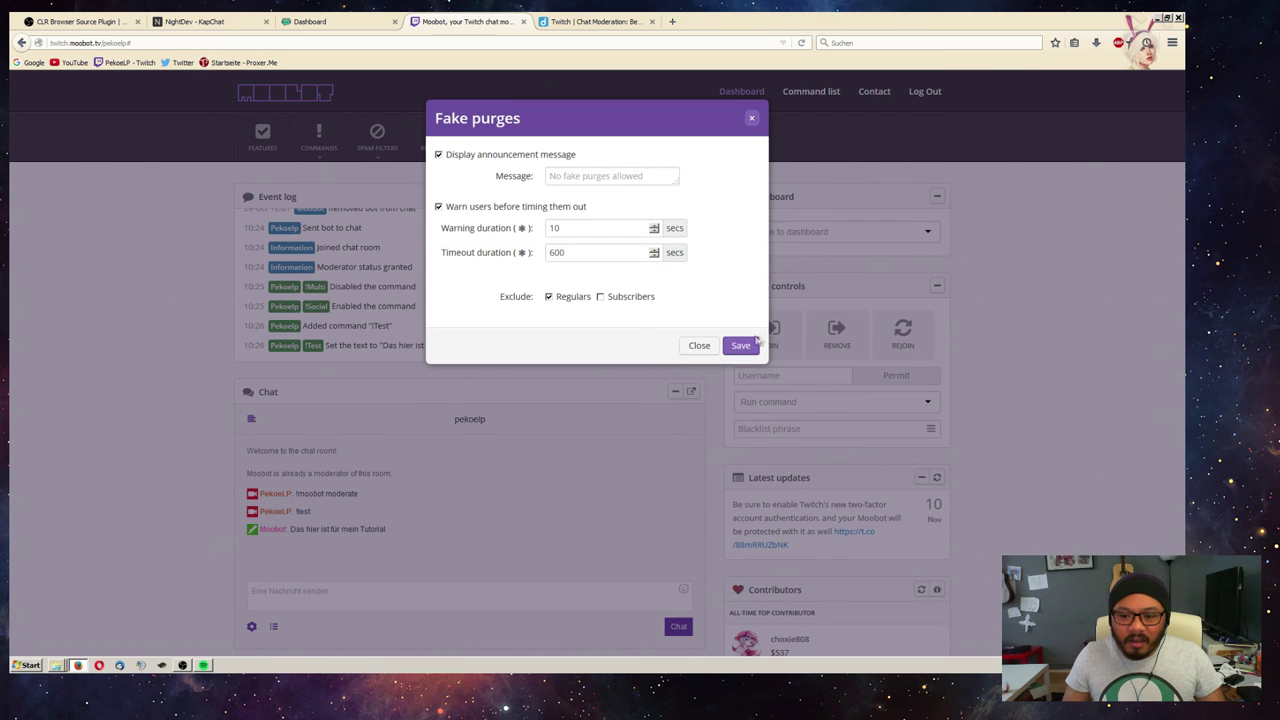
pyautogui.click(683, 345)
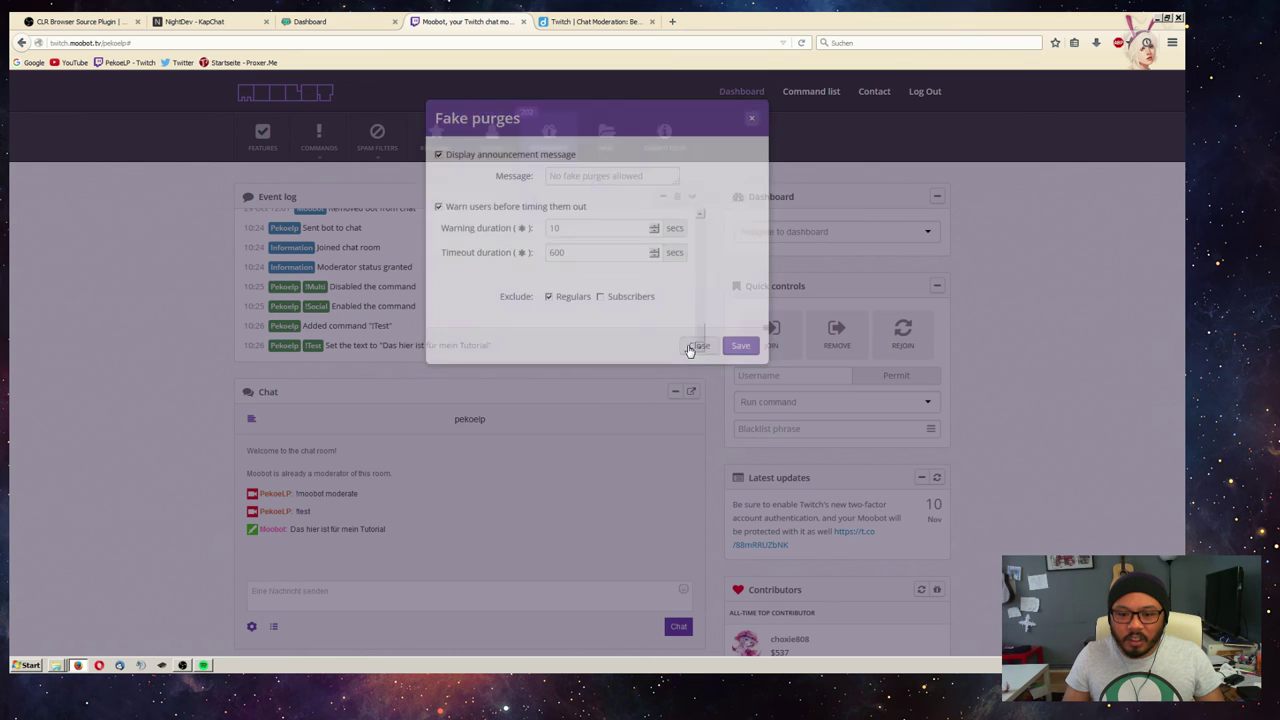
pyautogui.scroll(-3, 629, 400)
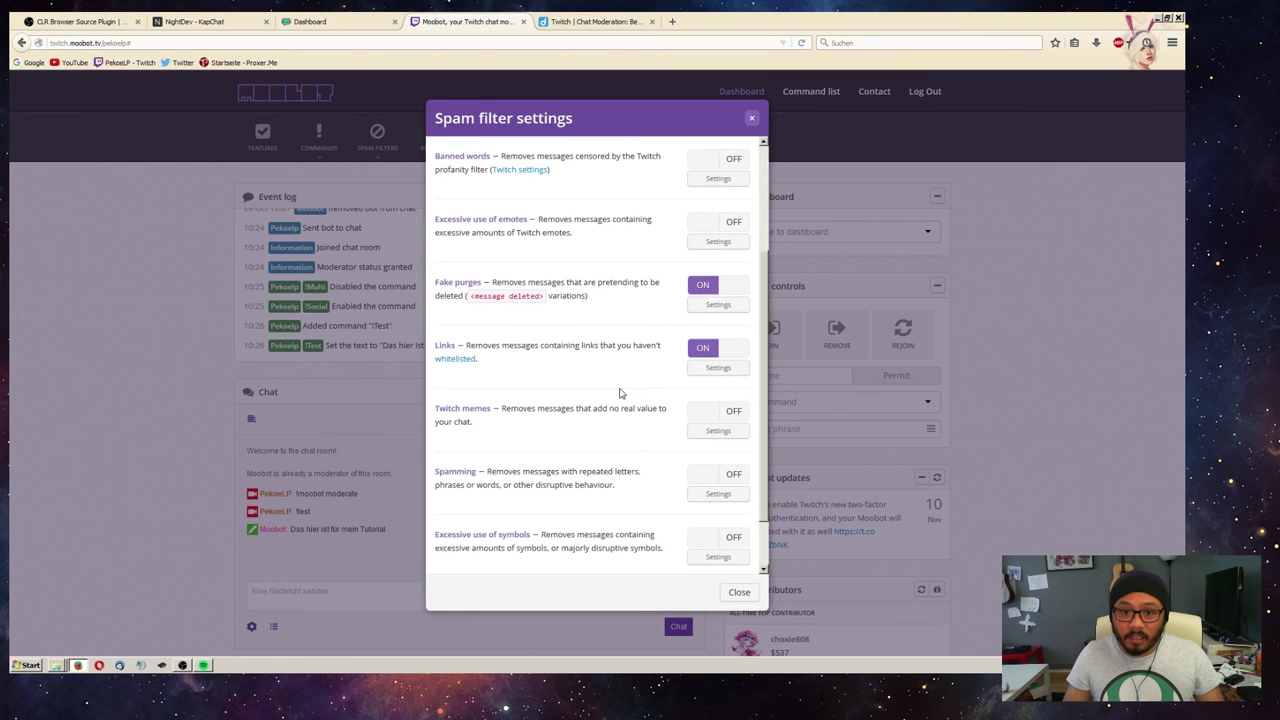
pyautogui.scroll(-1, 619, 392)
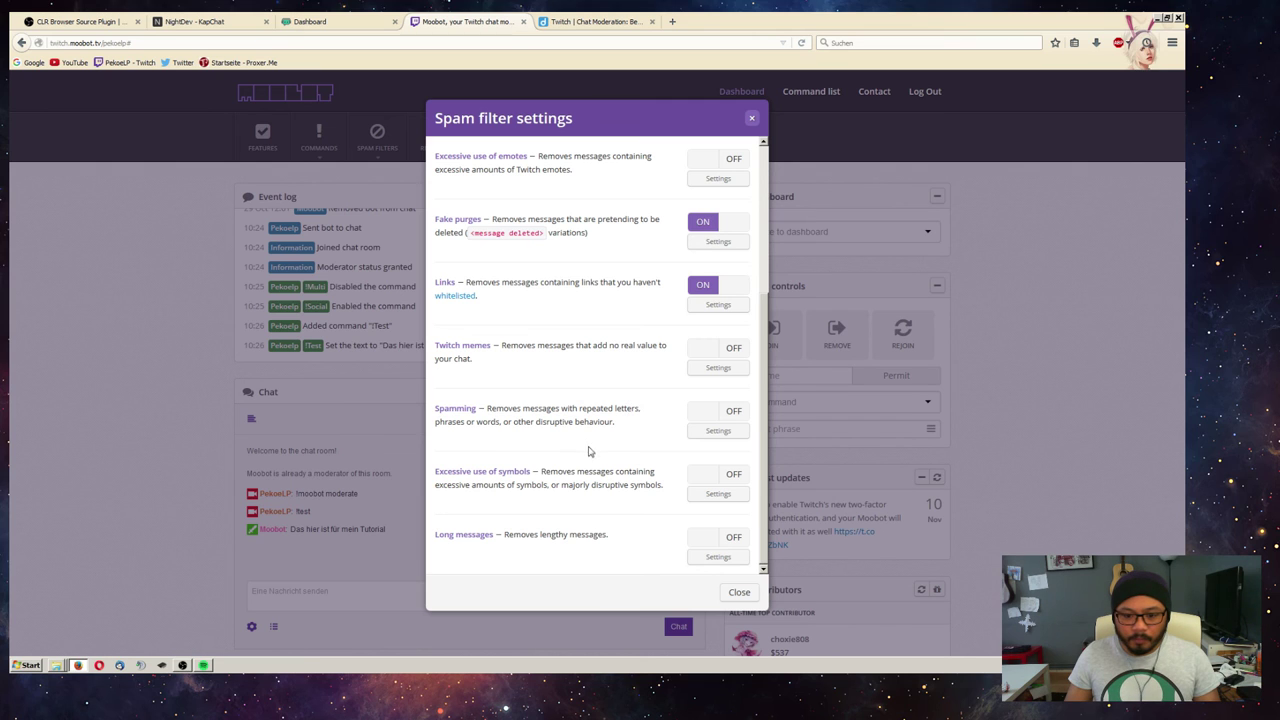
pyautogui.click(728, 418)
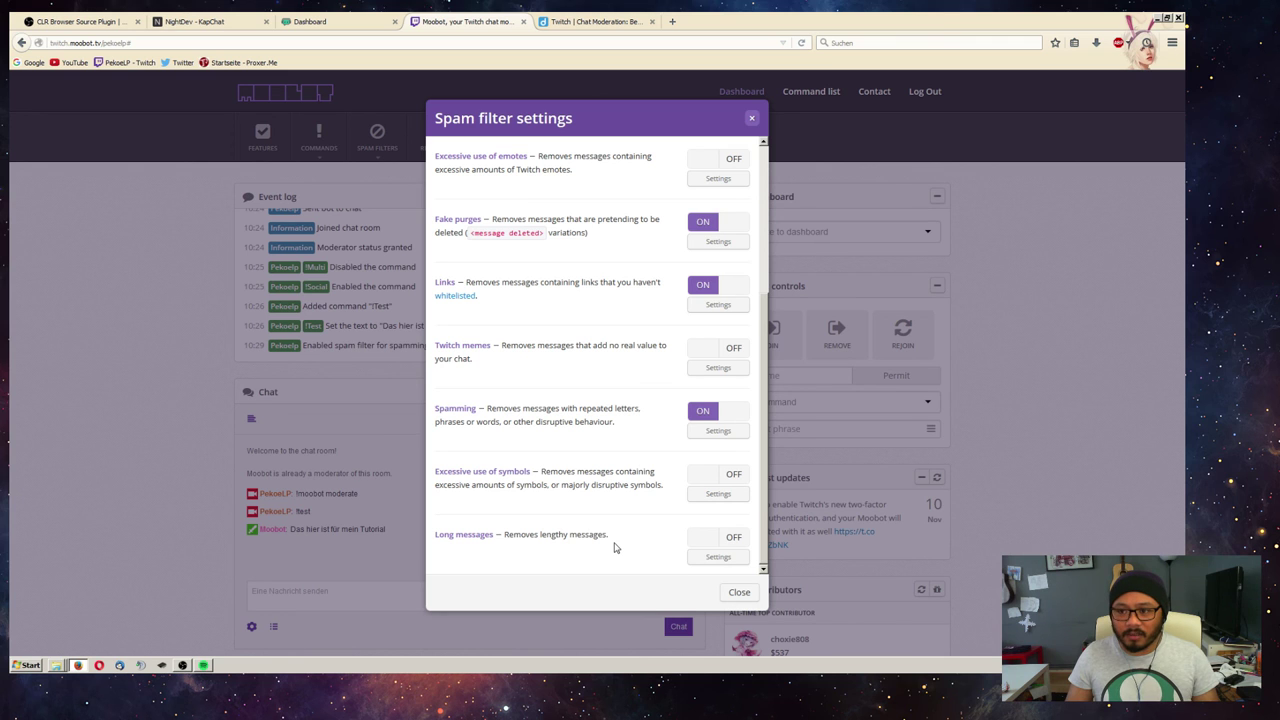
pyautogui.click(738, 596)
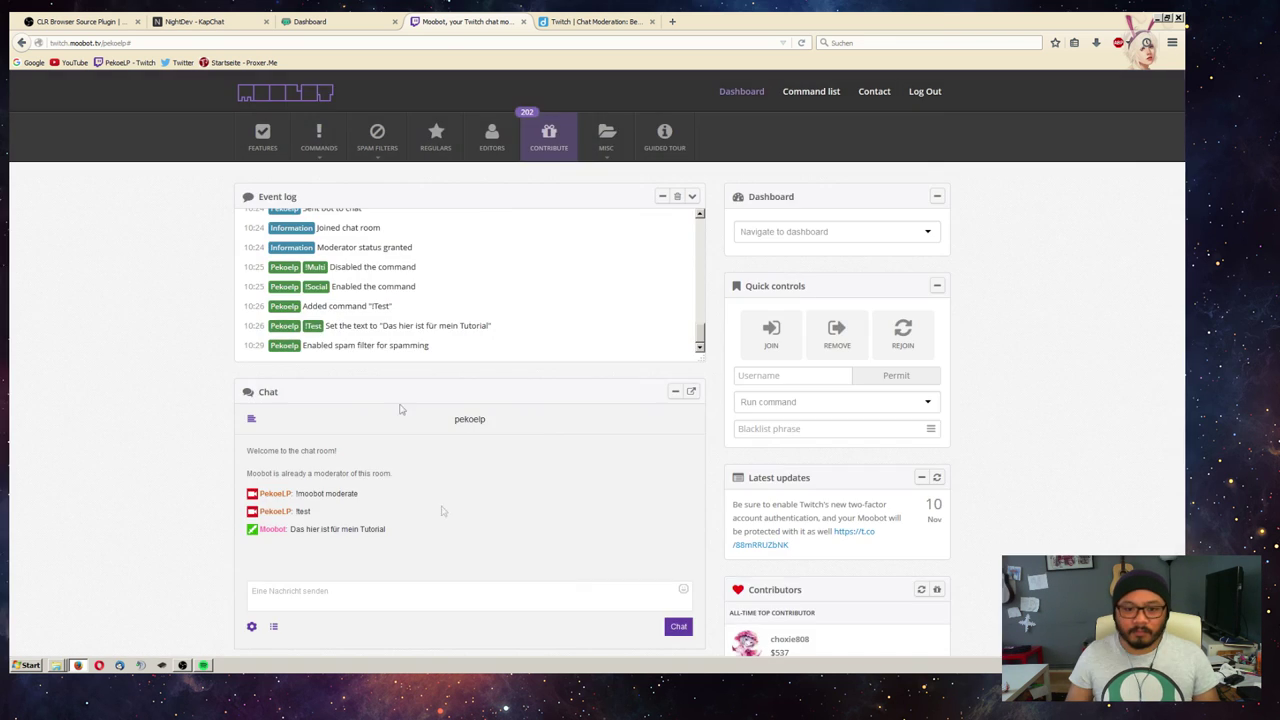
# - Look over the Regulars list and the Editors list (one editor, 1/15), then open Contribute
pyautogui.click(437, 150)
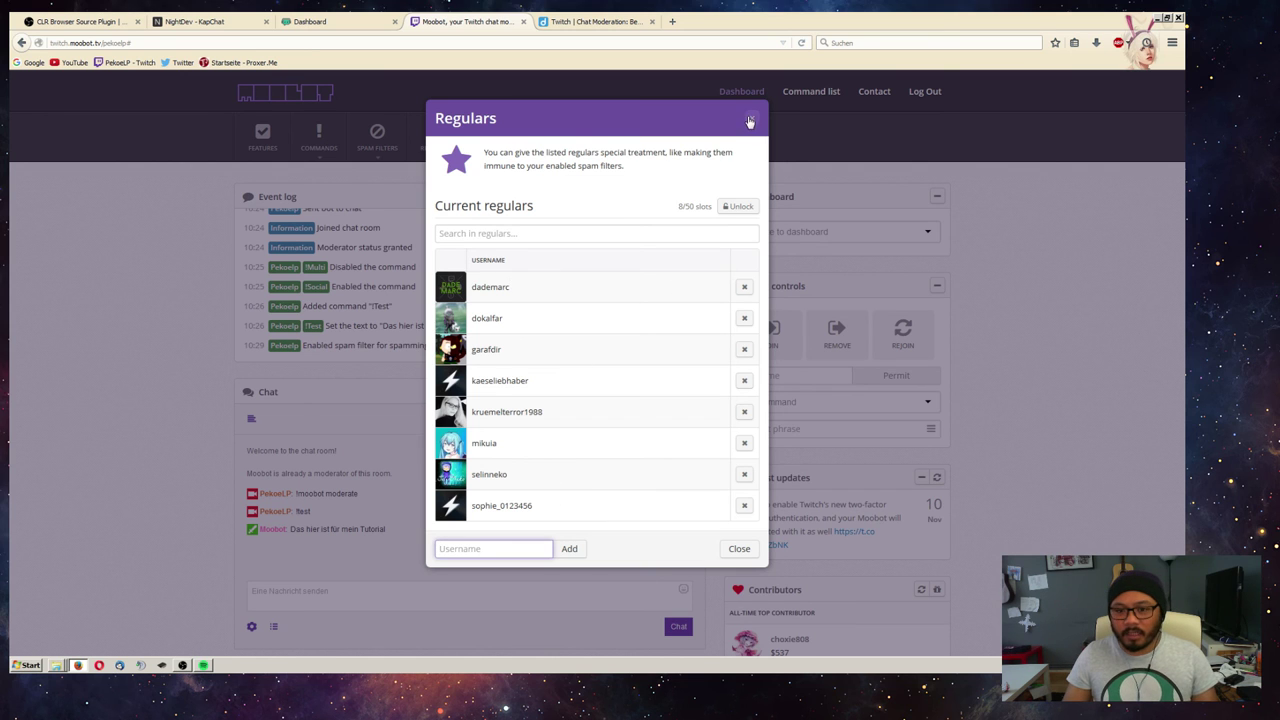
pyautogui.click(752, 118)
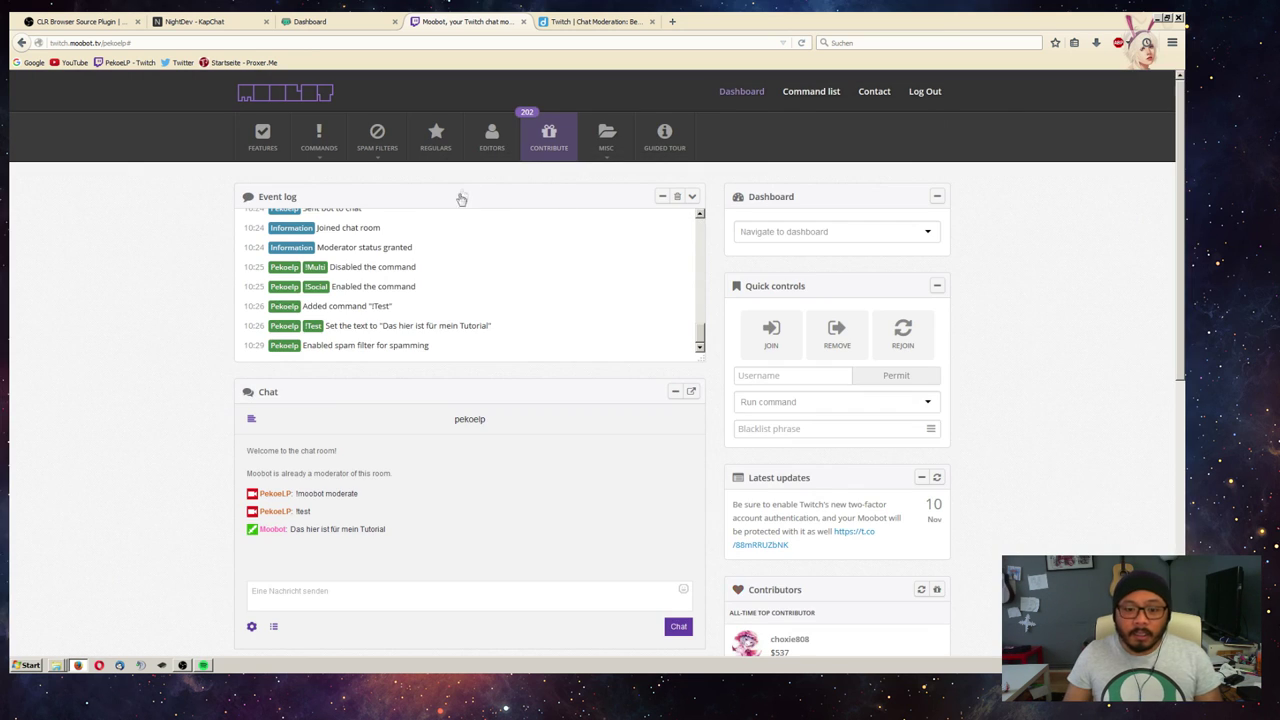
pyautogui.click(493, 160)
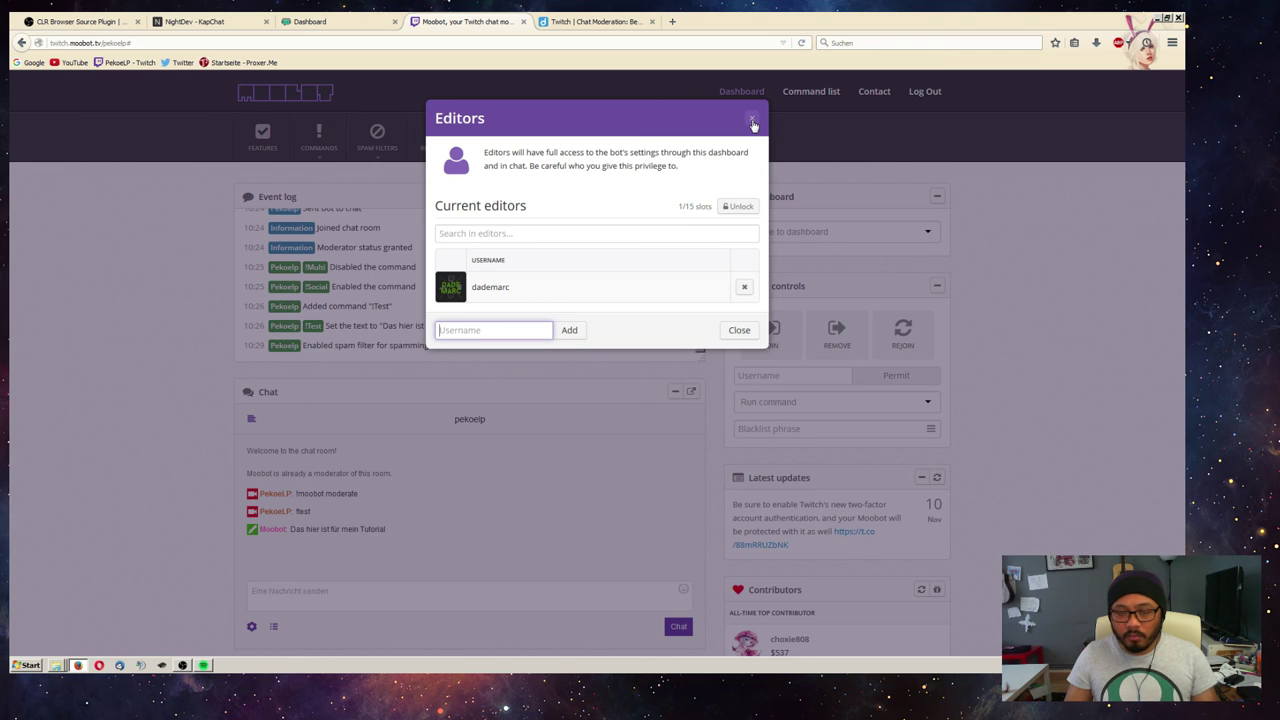
pyautogui.click(753, 123)
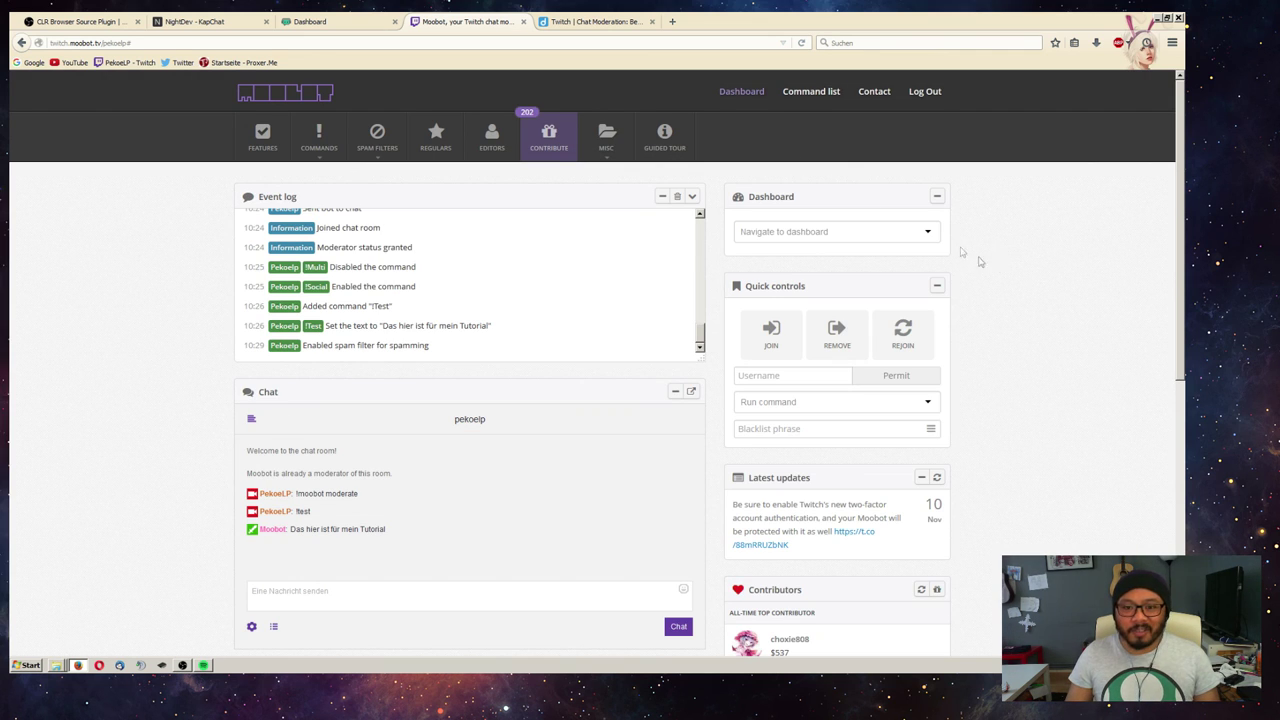
pyautogui.click(559, 158)
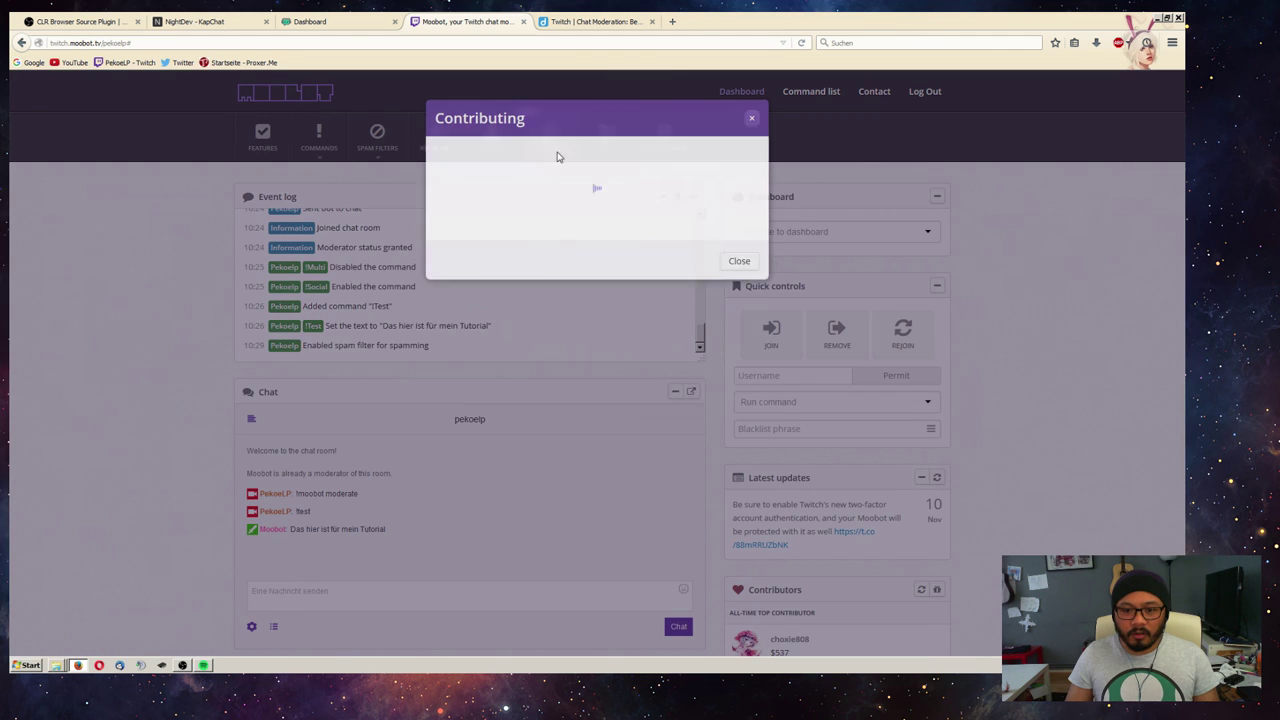
# - Close Contributing and scroll through the Poll, Raffle and Contributors panels on the dashboard
pyautogui.click(752, 120)
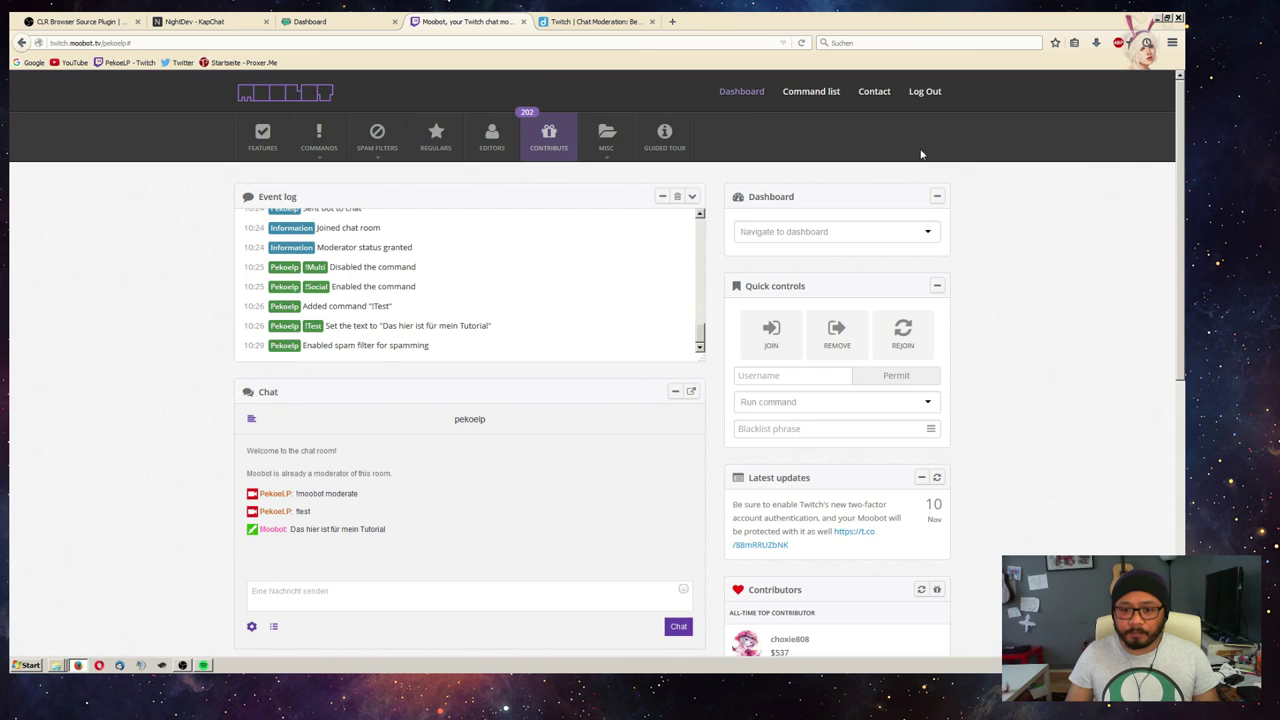
pyautogui.click(618, 138)
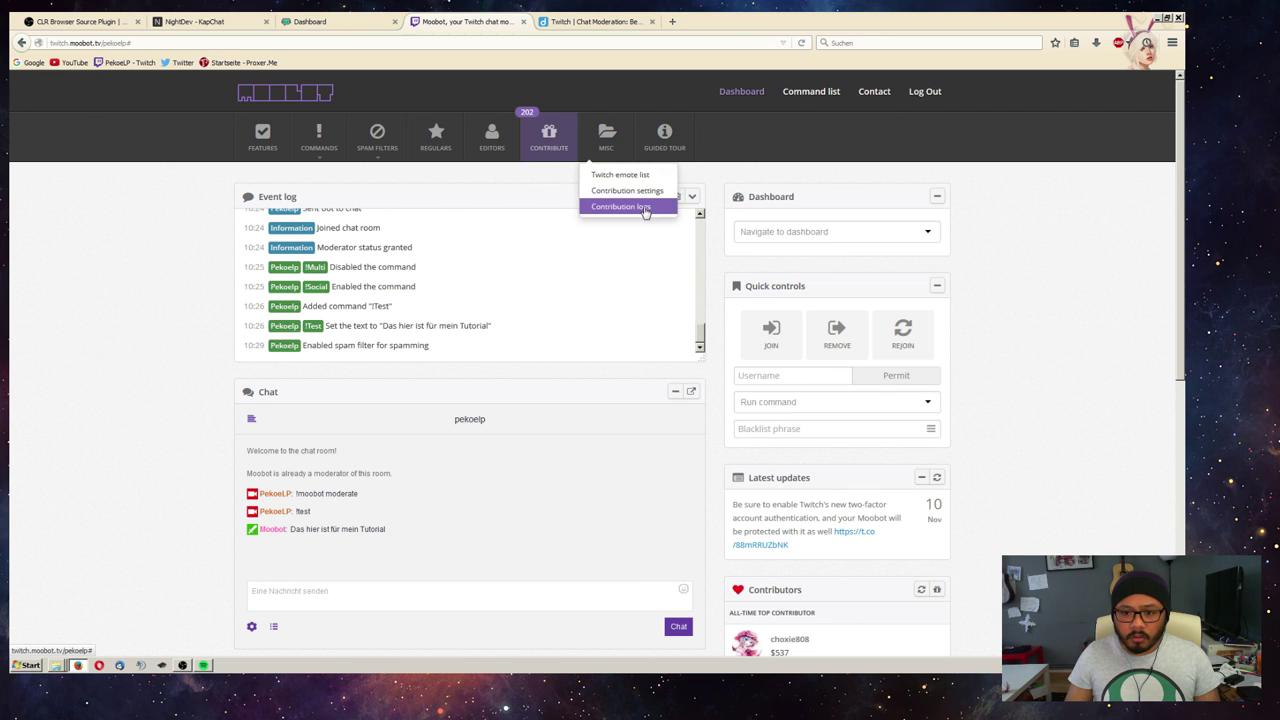
pyautogui.click(1006, 212)
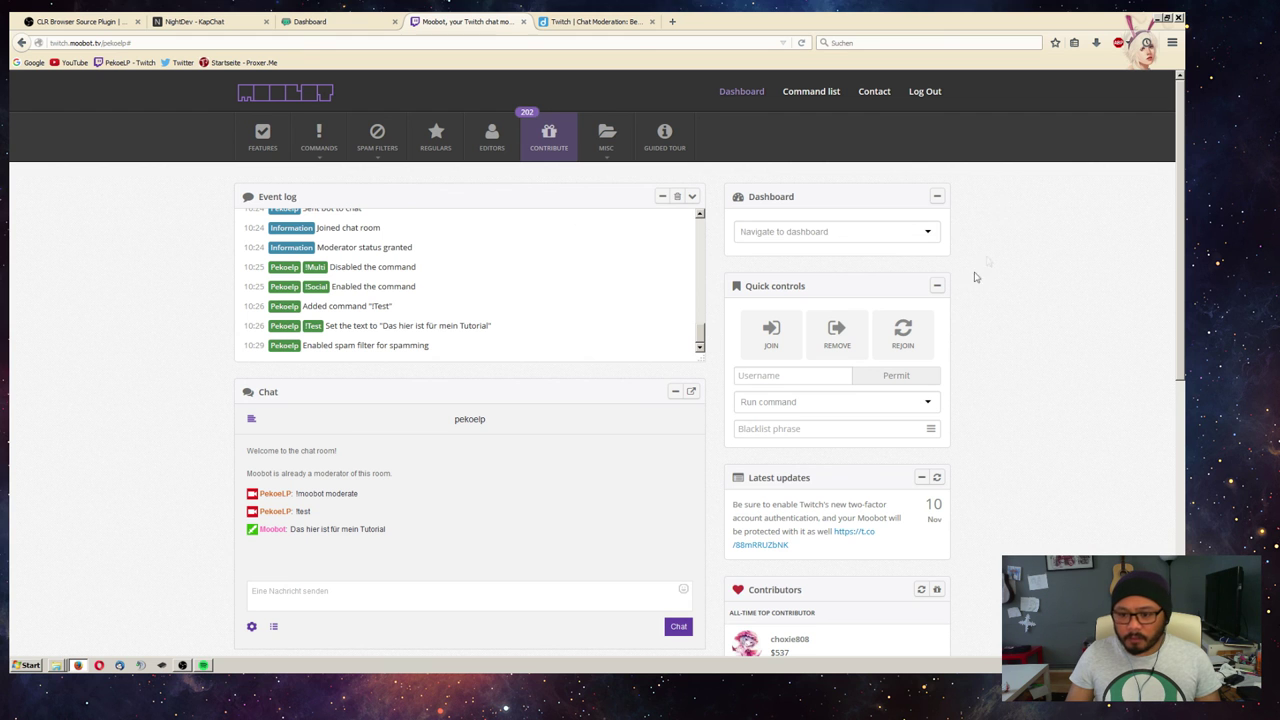
pyautogui.scroll(-2, 1000, 289)
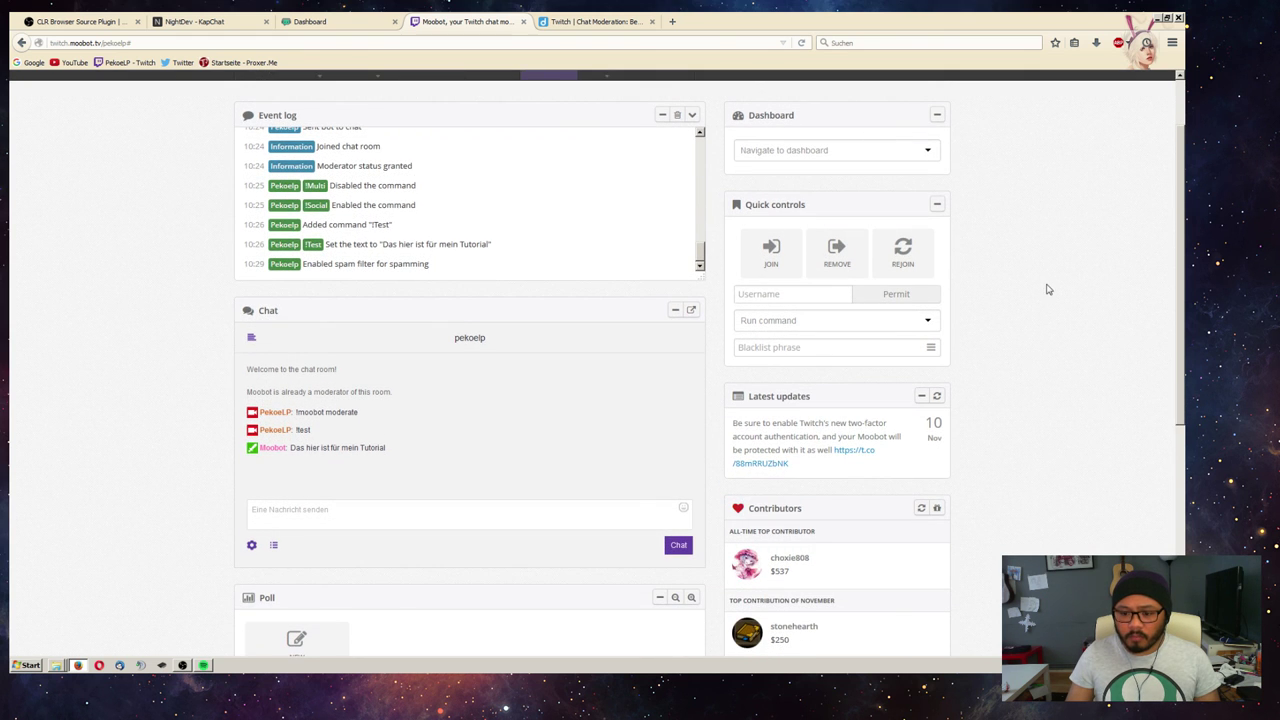
pyautogui.scroll(-5, 1047, 289)
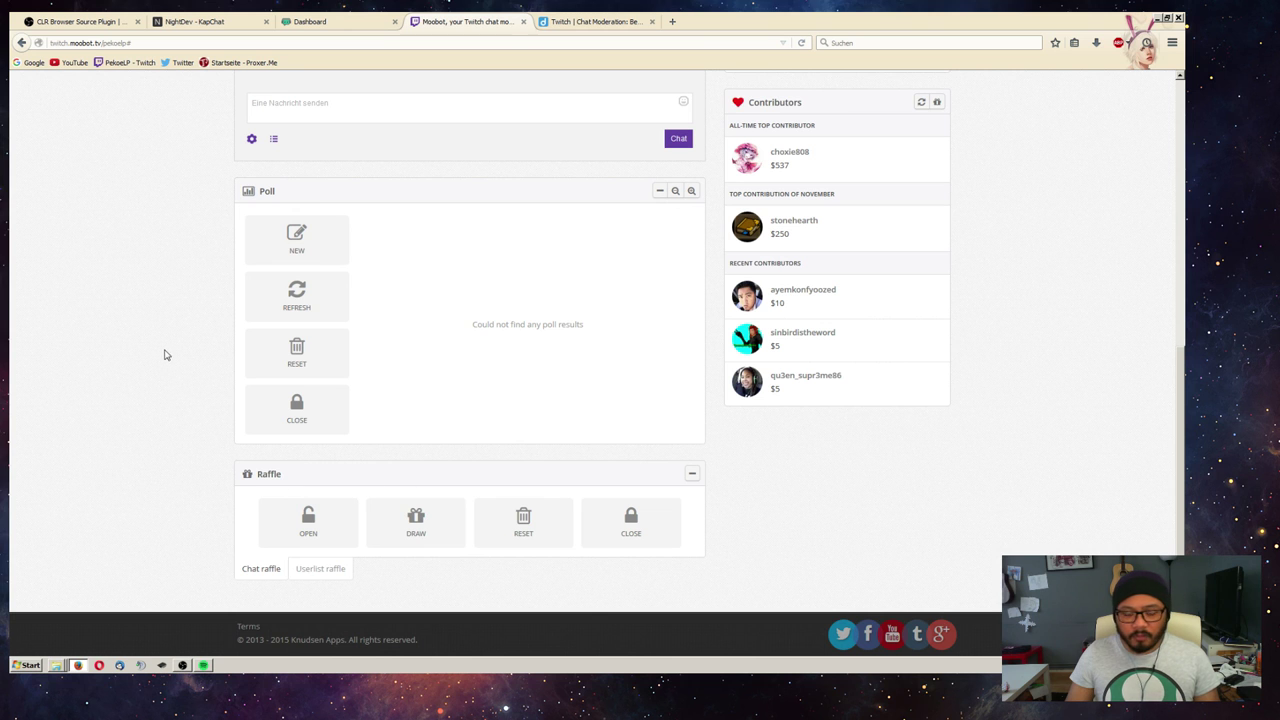
pyautogui.scroll(5, 176, 395)
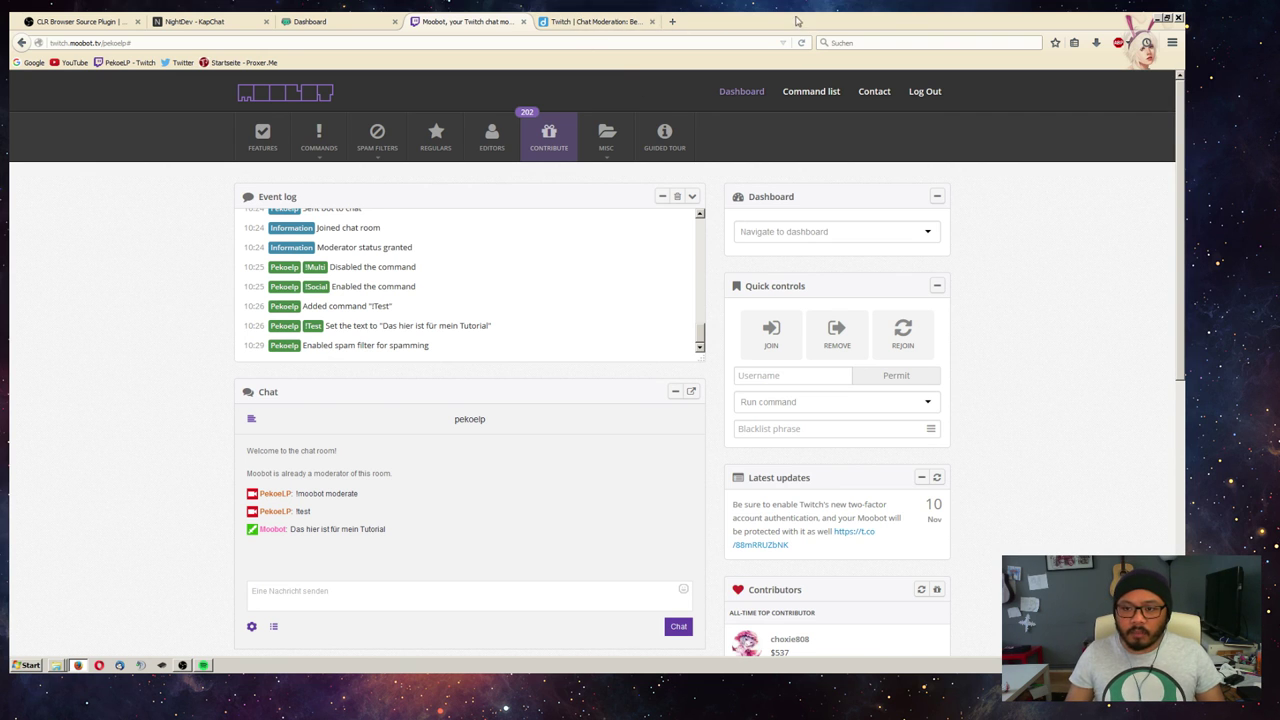
pyautogui.click(590, 24)
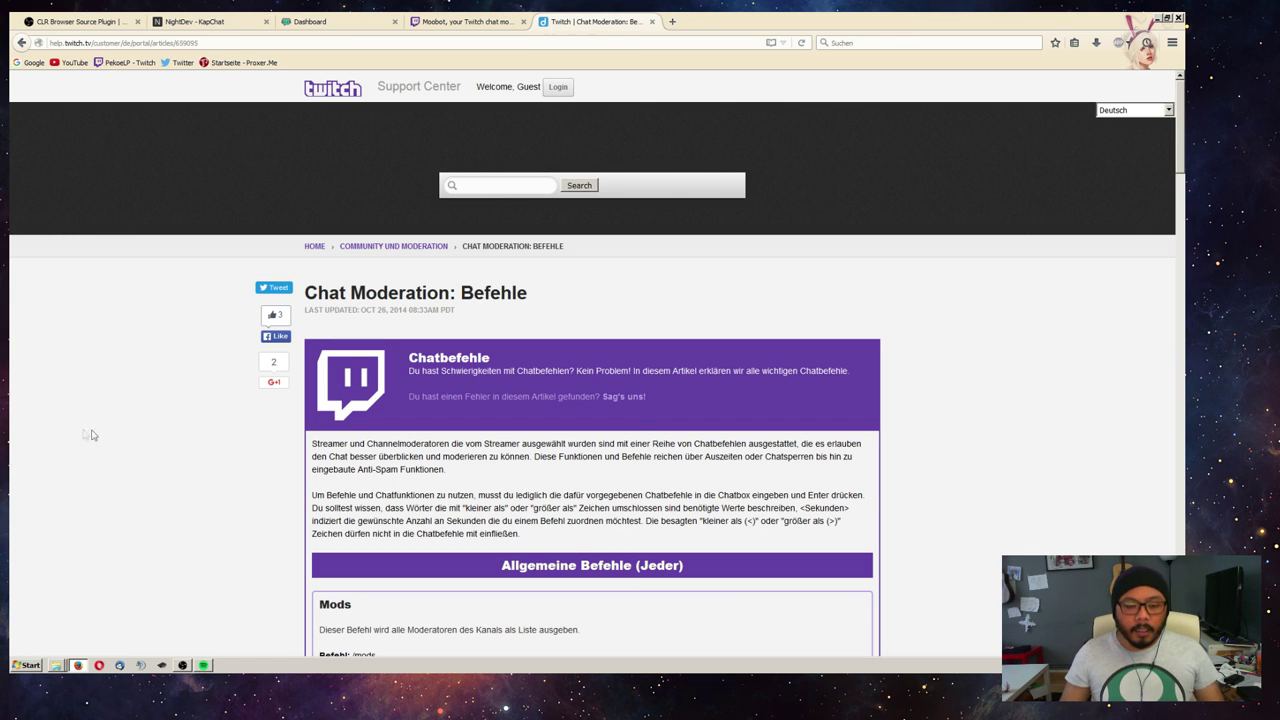
# - Scroll through the article's chat commands such as /mods, /slow, /slowoff and /subscribers, then back up
pyautogui.scroll(-5, 140, 445)
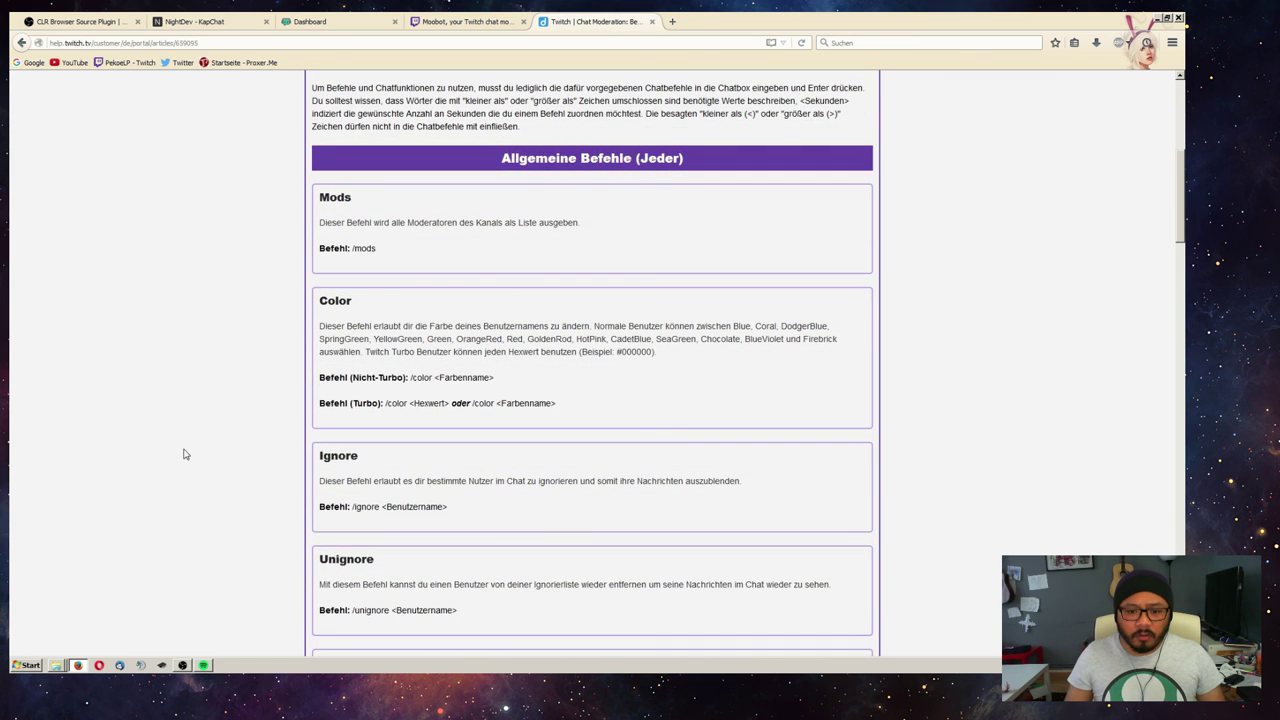
pyautogui.scroll(-1, 185, 452)
pyautogui.scroll(-1, 182, 459)
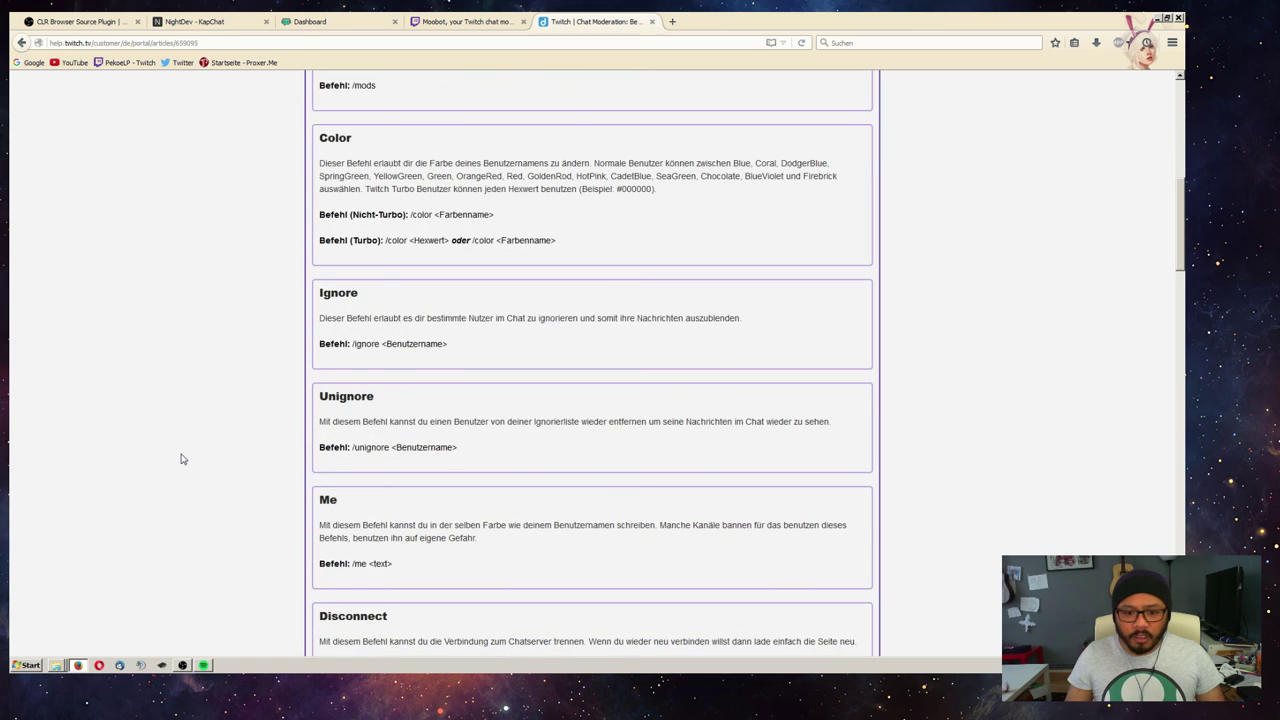
pyautogui.scroll(-4, 184, 460)
pyautogui.scroll(3, 215, 445)
pyautogui.scroll(4, 511, 377)
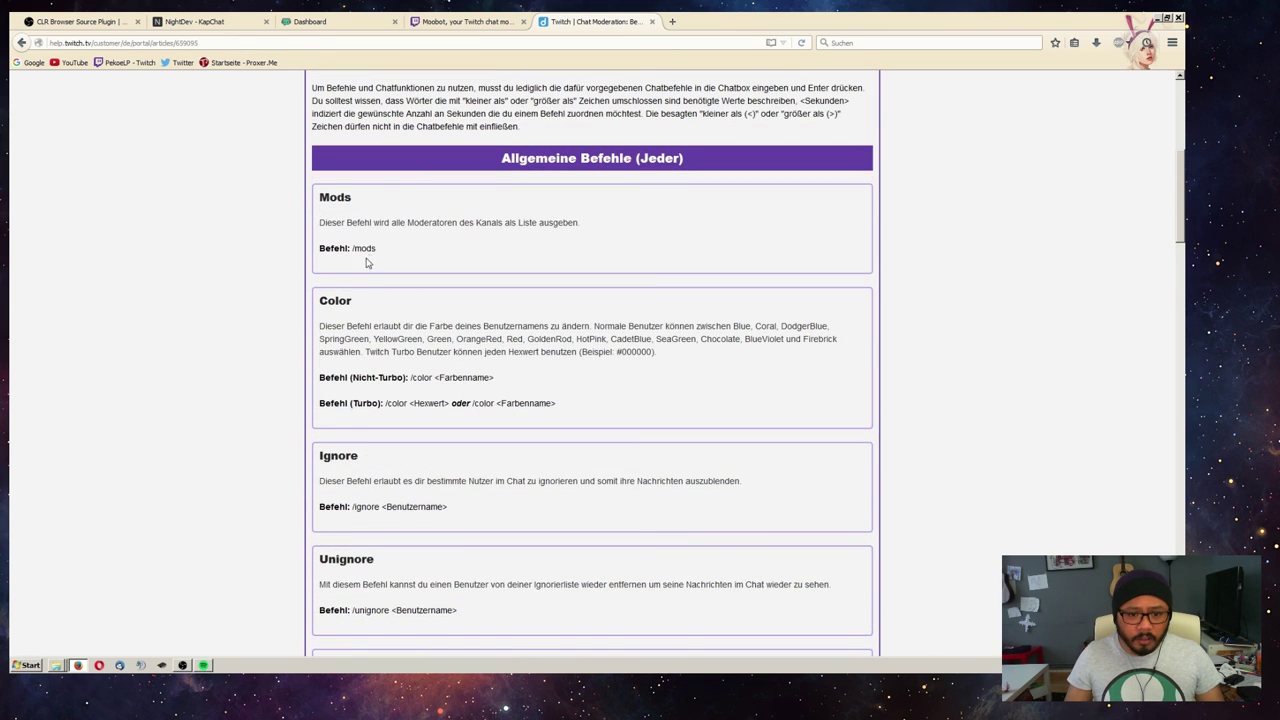
pyautogui.scroll(-2, 248, 394)
pyautogui.scroll(-2, 242, 392)
pyautogui.scroll(-2, 242, 392)
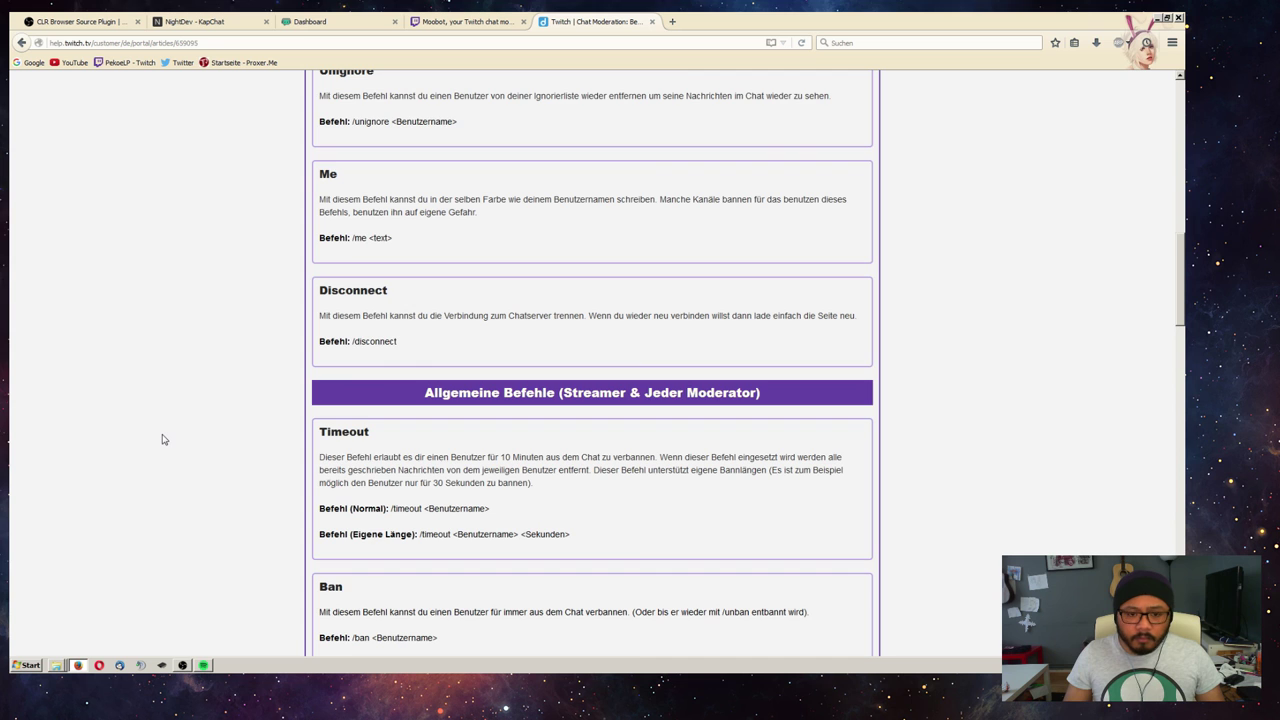
pyautogui.scroll(-3, 164, 439)
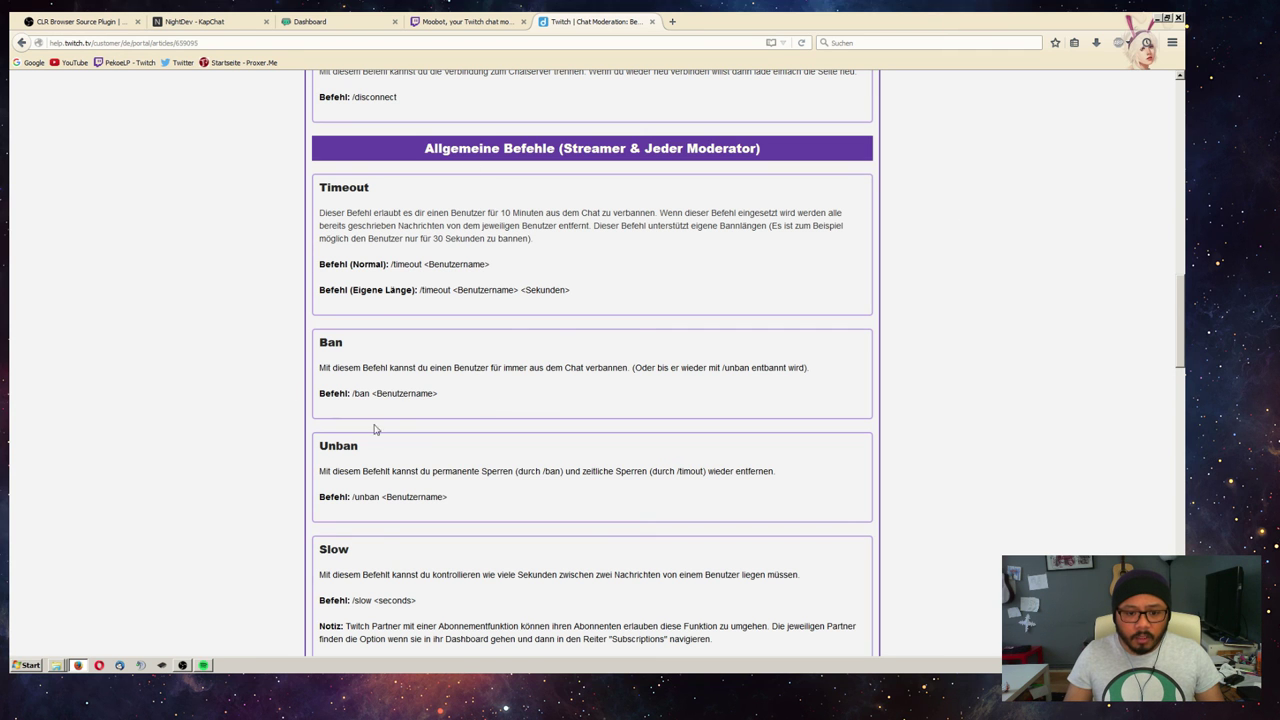
pyautogui.scroll(-3, 270, 355)
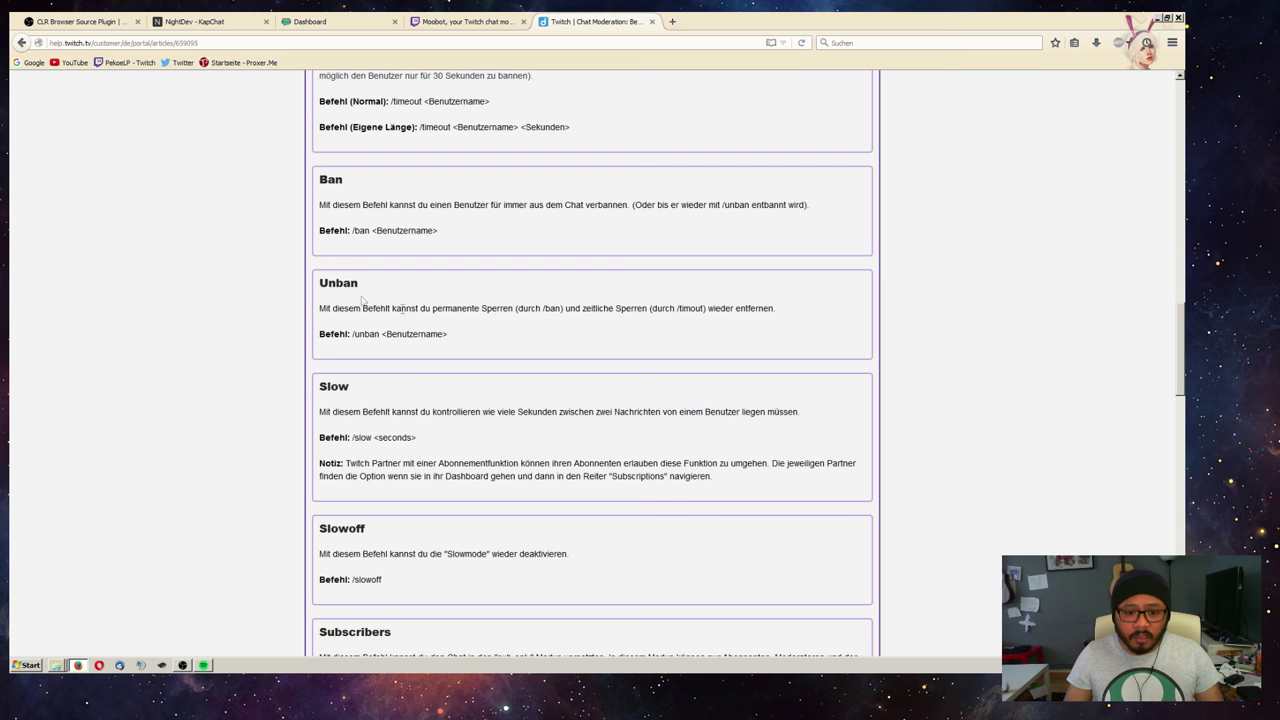
pyautogui.scroll(-2, 200, 383)
pyautogui.scroll(-5, 203, 386)
pyautogui.scroll(-5, 209, 397)
pyautogui.scroll(-5, 209, 397)
pyautogui.scroll(10, 211, 394)
pyautogui.scroll(5, 215, 388)
pyautogui.scroll(5, 215, 385)
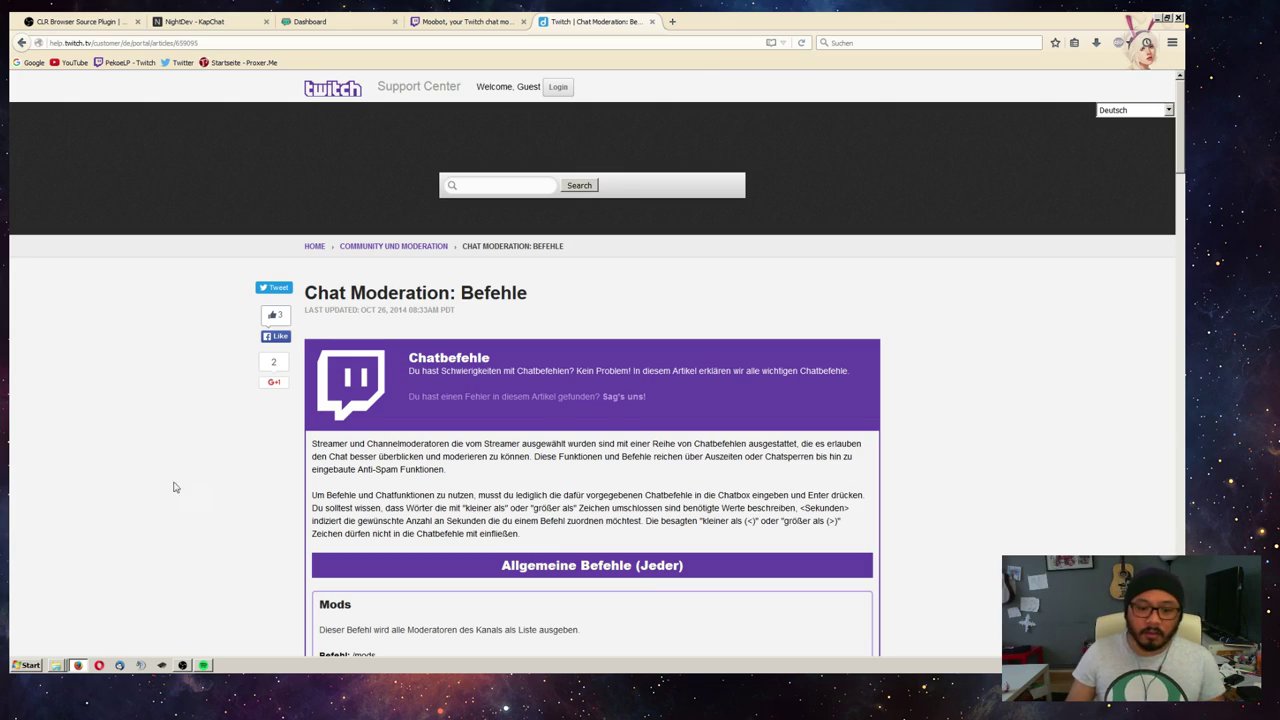
pyautogui.scroll(-4, 176, 482)
pyautogui.scroll(-4, 176, 482)
pyautogui.scroll(-6, 177, 480)
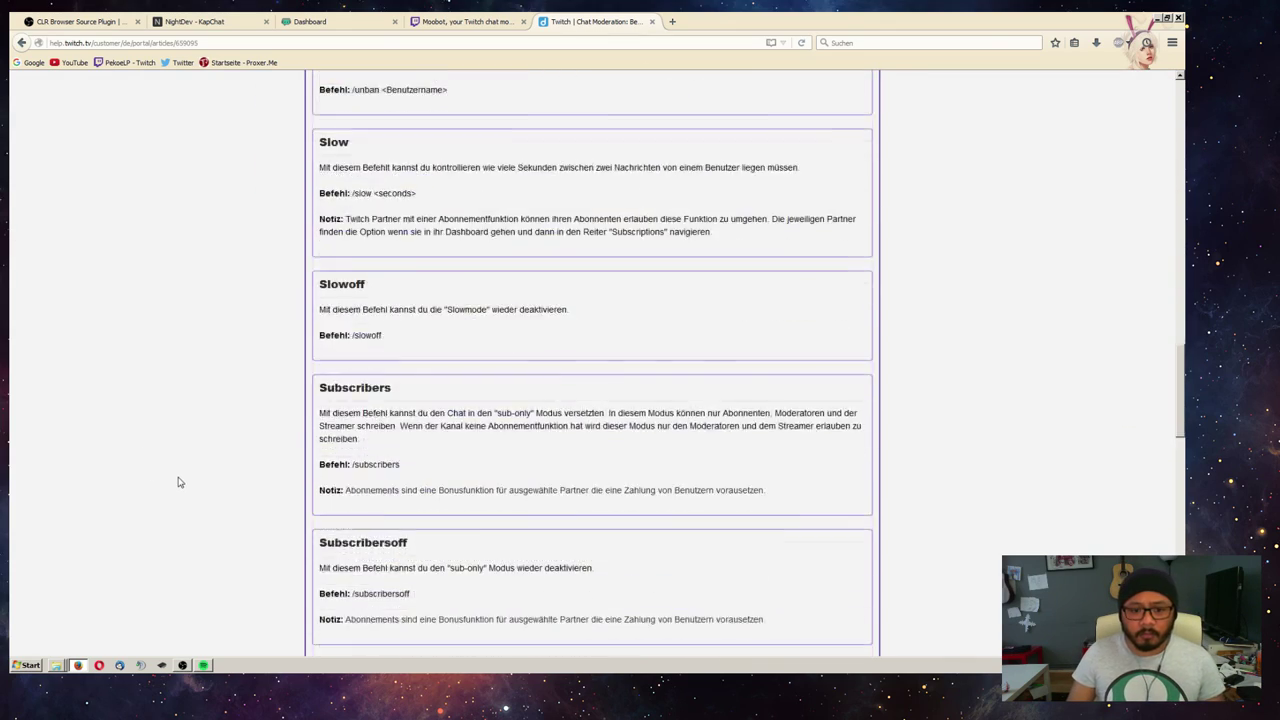
pyautogui.scroll(8, 177, 480)
pyautogui.scroll(6, 167, 489)
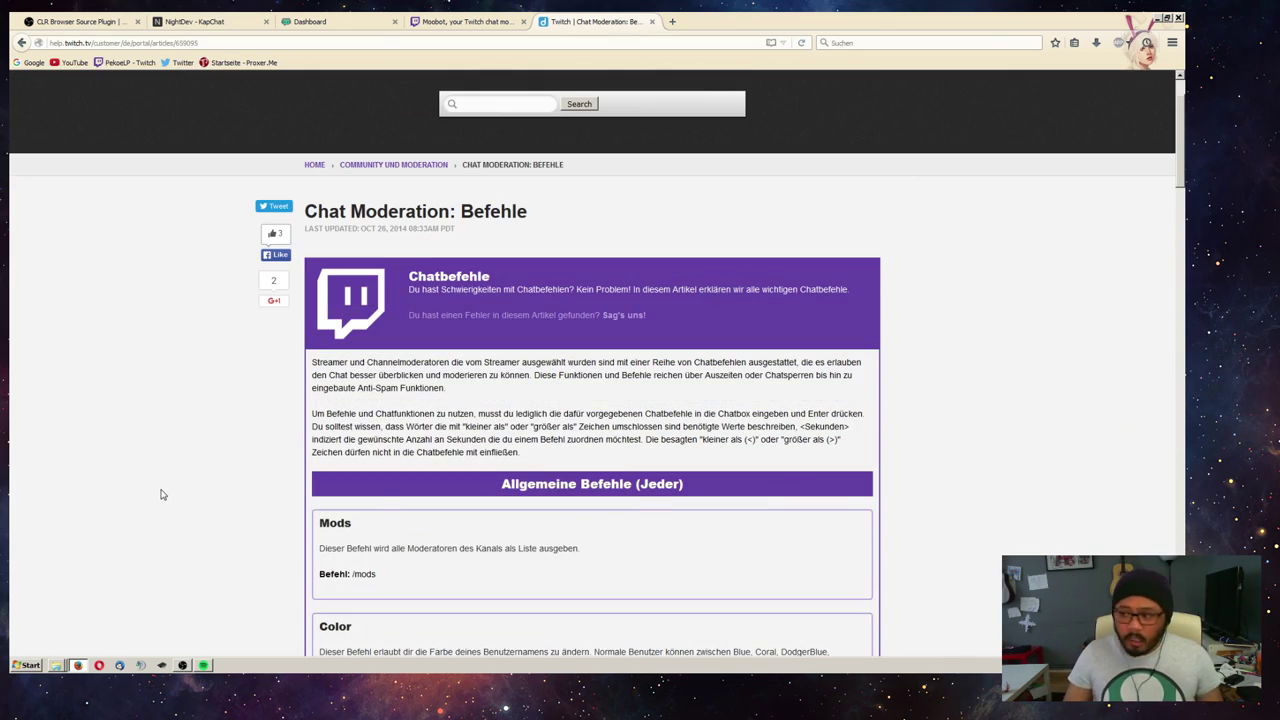